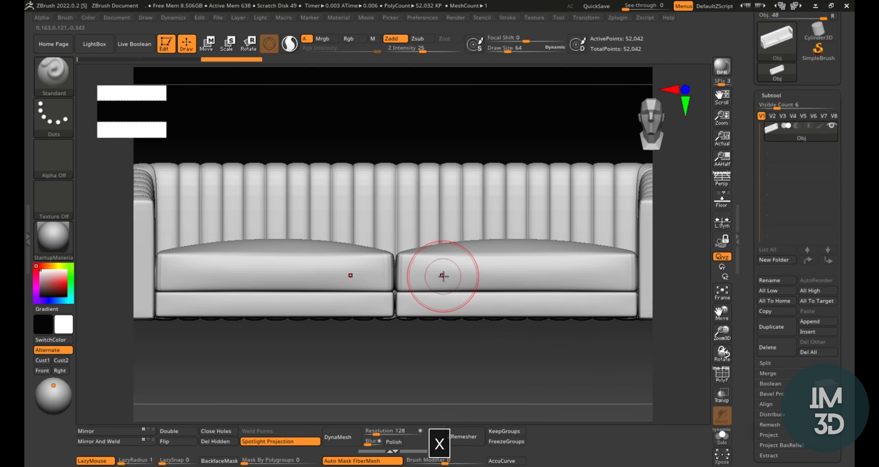
{"action": "mouse_move", "coordinate": [485, 355]}
{"action": "left_mouse_down"}
{"action": "mouse_move", "coordinate": [486, 309]}
{"action": "mouse_move", "coordinate": [432, 302]}
{"action": "left_mouse_up"}
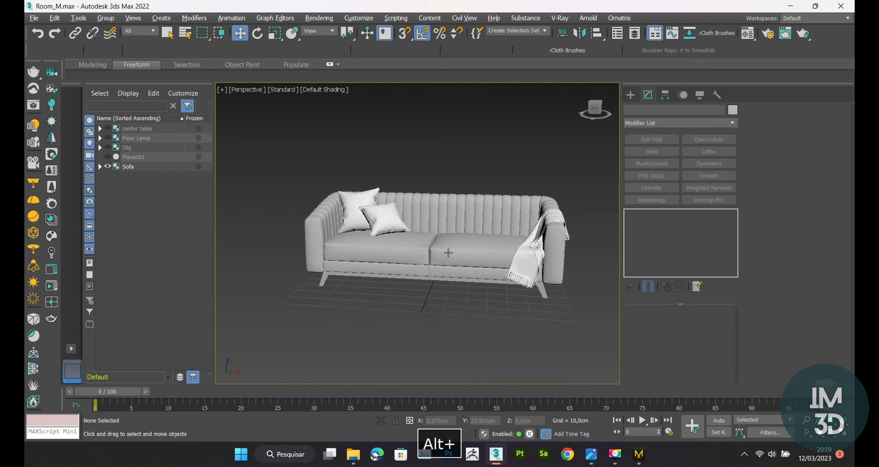
{"action": "key", "text": "F4"}
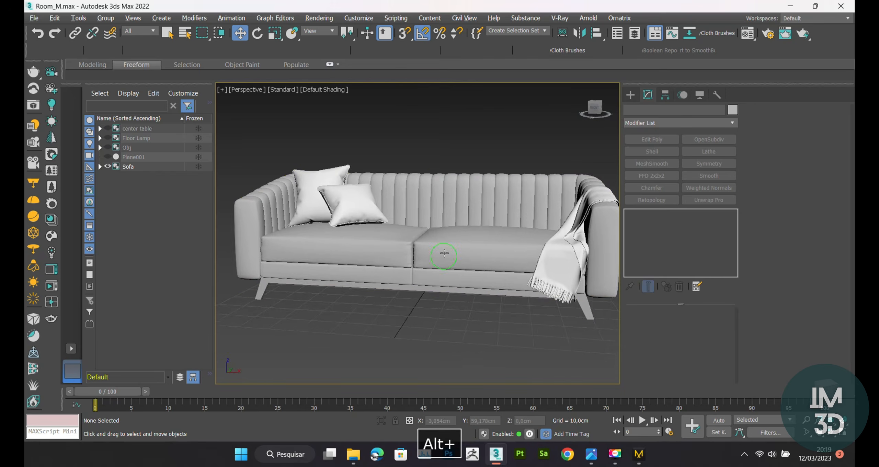
{"action": "middle_click_drag", "start_coordinate": [444, 253], "coordinate": [443, 193], "text": "alt"}
{"action": "key", "text": "ctrl+s"}
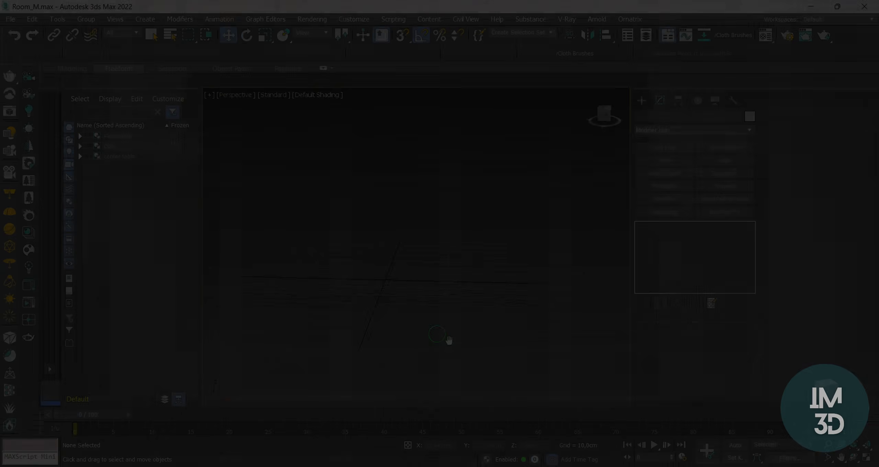
Create a plane primitive in the front view with length and width of 150 cm.
{"action": "key", "text": "z"}
{"action": "left_click", "coordinate": [642, 101]}
{"action": "left_click", "coordinate": [641, 117]}
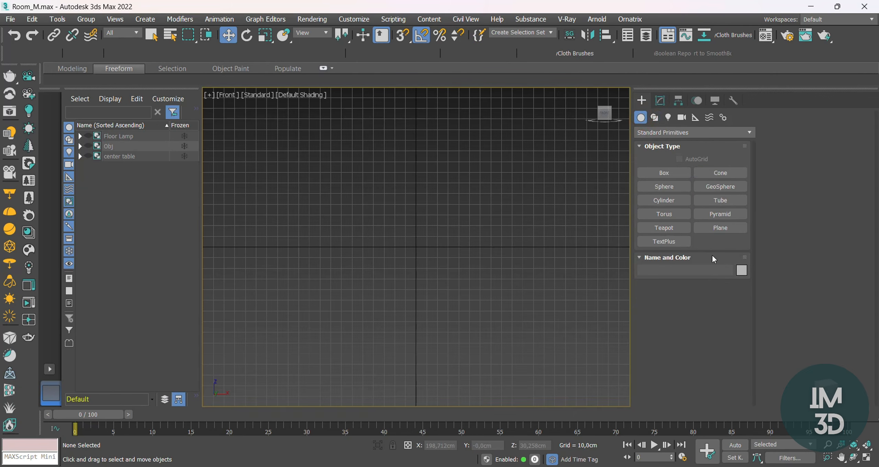
{"action": "left_click", "coordinate": [720, 228]}
{"action": "left_click_drag", "start_coordinate": [349, 175], "coordinate": [493, 317]}
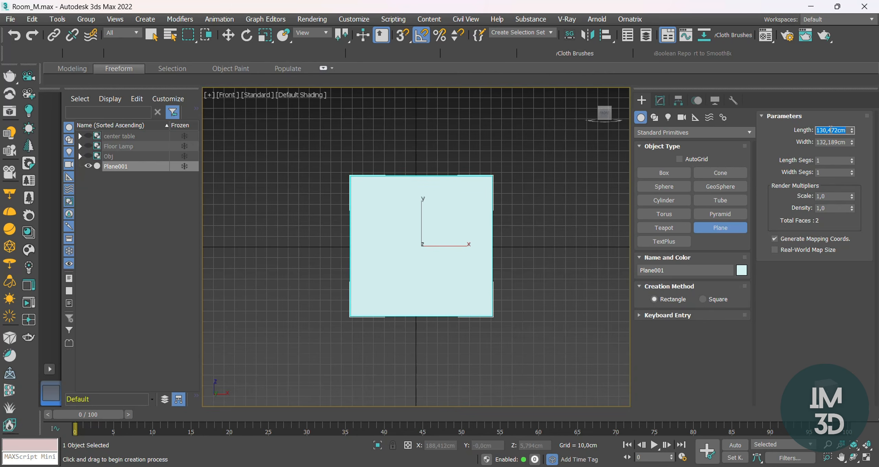
{"action": "type", "text": "150"}
{"action": "key", "text": "Tab"}
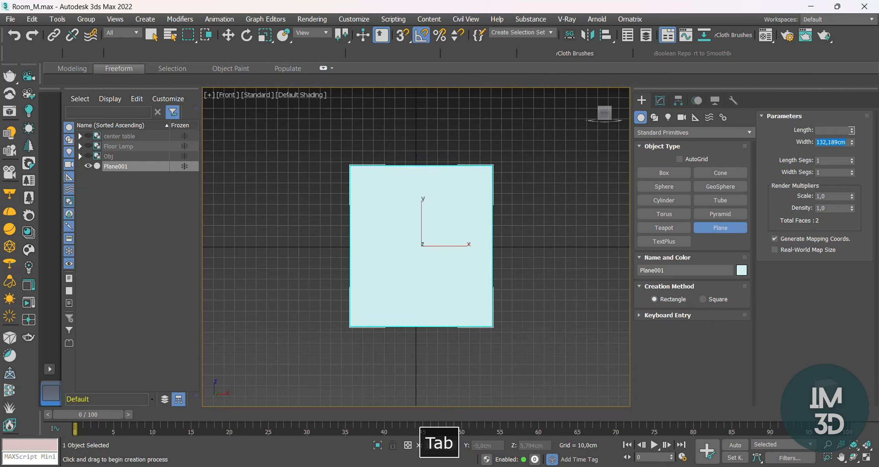
{"action": "type", "text": "150"}
{"action": "key", "text": "Return"}
Position the plane at the world origin, with X, Y and Z at 0.
{"action": "type", "text": "w"}
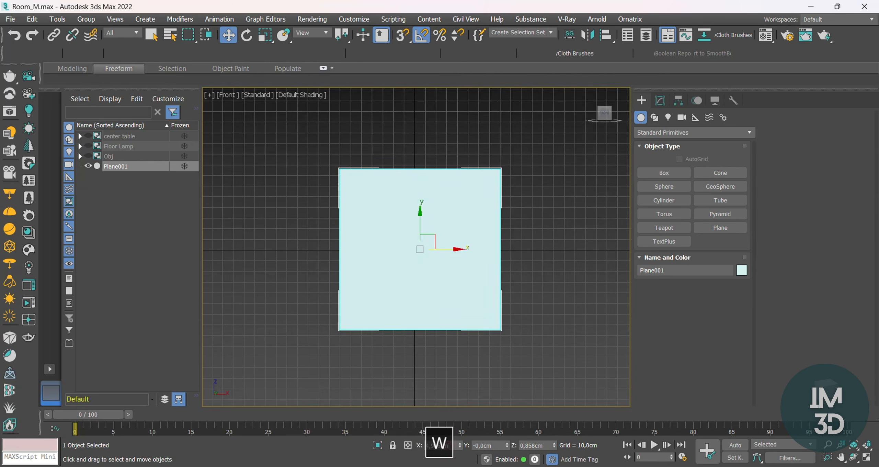
{"action": "type", "text": "0"}
{"action": "key", "text": "Tab"}
{"action": "type", "text": "0"}
{"action": "key", "text": "Tab"}
{"action": "type", "text": "0"}
{"action": "key", "text": "F3"}
{"action": "scroll", "coordinate": [399, 322], "scroll_direction": "up", "scroll_amount": 5}
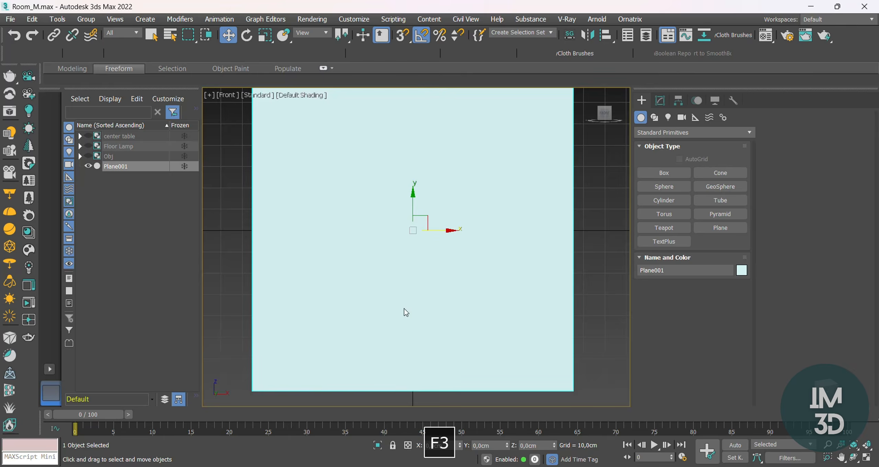
{"action": "scroll", "coordinate": [388, 326], "scroll_direction": "down", "scroll_amount": 3}
Apply the sofa reference image to the plane and raise the plane vertically by about 46.7 cm.
{"action": "key", "text": "alt+Tab"}
{"action": "left_click_drag", "start_coordinate": [336, 332], "coordinate": [395, 186]}
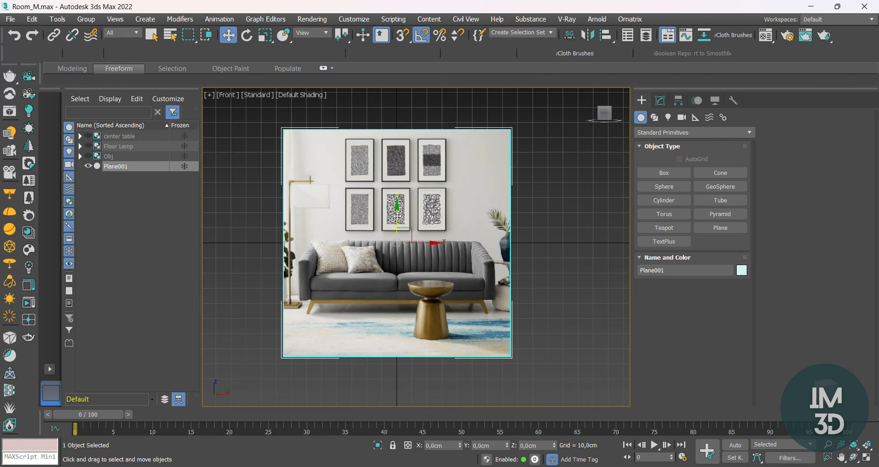
{"action": "left_click_drag", "start_coordinate": [397, 217], "coordinate": [402, 145]}
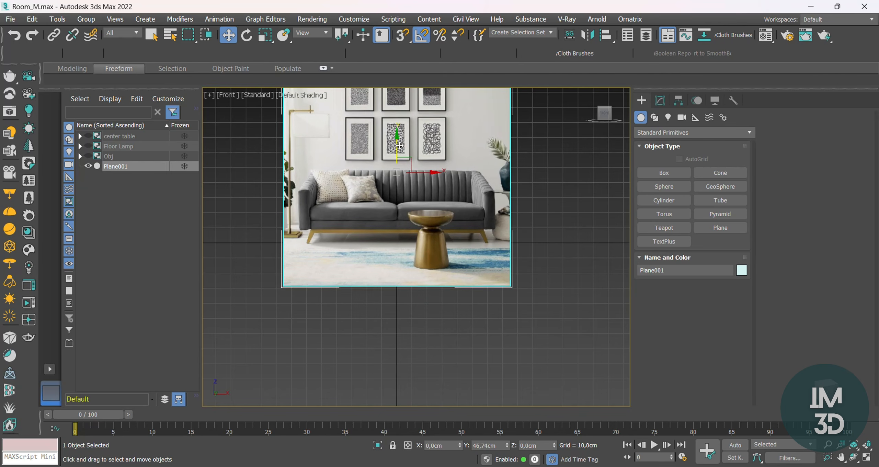
{"action": "left_click", "coordinate": [598, 222]}
Trace an open line spline from the foot of the sofa's left leg up and straight along the base rail to the sofa's centre.
{"action": "scroll", "coordinate": [378, 206], "scroll_direction": "up", "scroll_amount": 4}
{"action": "left_click", "coordinate": [654, 117]}
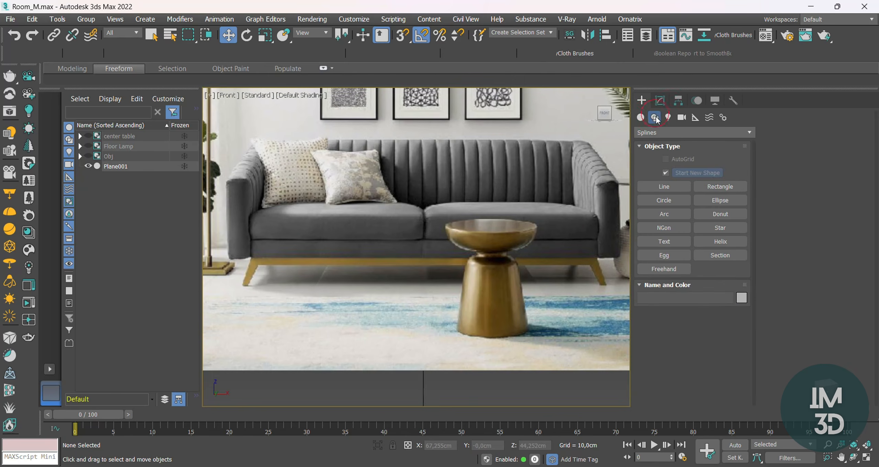
{"action": "left_click", "coordinate": [665, 187]}
{"action": "scroll", "coordinate": [267, 298], "scroll_direction": "up", "scroll_amount": 5}
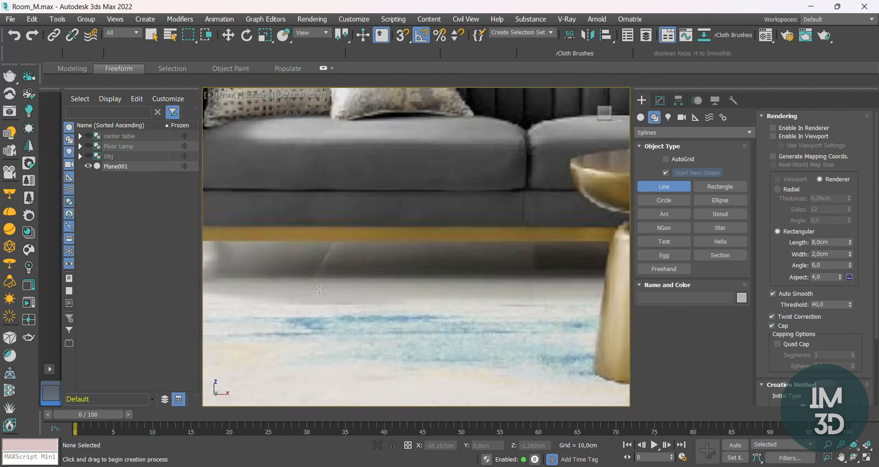
{"action": "left_click", "coordinate": [243, 316]}
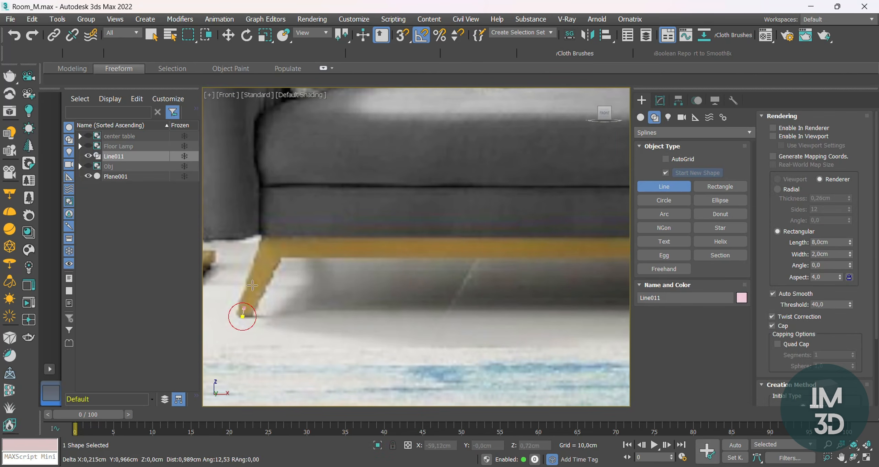
{"action": "scroll", "coordinate": [469, 246], "scroll_direction": "down", "scroll_amount": 3}
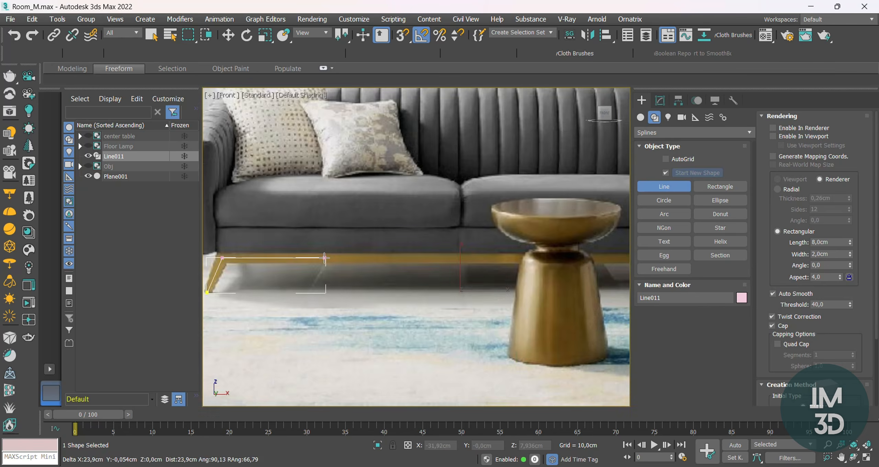
{"action": "key", "text": "F3"}
{"action": "left_click", "coordinate": [461, 258], "text": "shift"}
{"action": "right_click", "coordinate": [467, 295]}
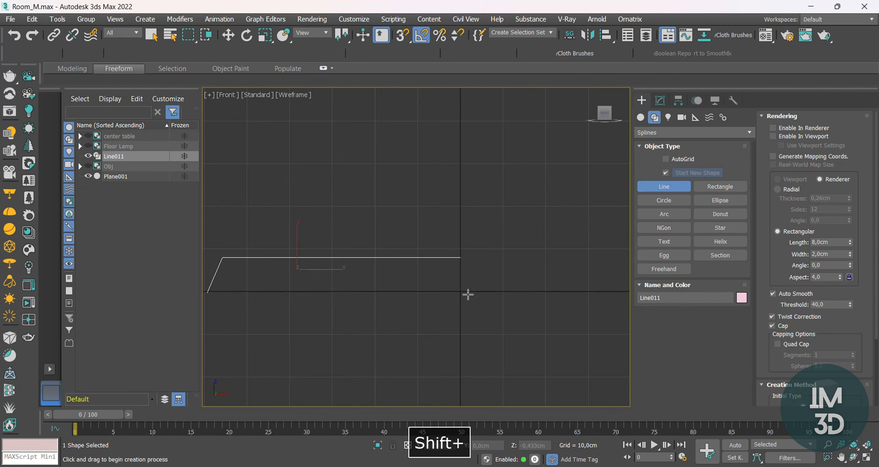
Place the spline's end vertex at the sofa's centre exactly at X 0.
{"action": "key", "text": "1"}
{"action": "left_click", "coordinate": [461, 257]}
{"action": "key", "text": "w"}
{"action": "key", "text": "Return"}
{"action": "middle_click_drag", "start_coordinate": [404, 260], "coordinate": [435, 257]}
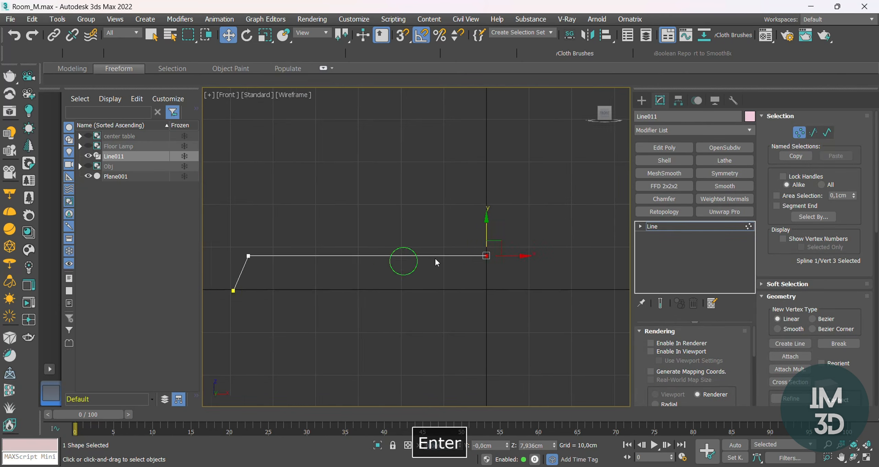
Make the spline renderable in both the renderer and the viewport.
{"action": "key", "text": "F3"}
{"action": "left_click", "coordinate": [682, 354]}
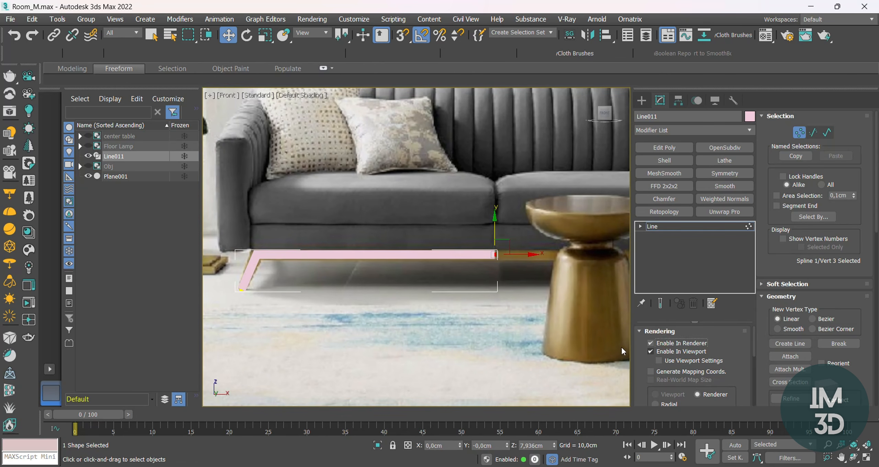
{"action": "scroll", "coordinate": [254, 280], "scroll_direction": "up", "scroll_amount": 4}
{"action": "scroll", "coordinate": [463, 241], "scroll_direction": "down", "scroll_amount": 2}
{"action": "middle_click_drag", "start_coordinate": [463, 241], "coordinate": [285, 249]}
{"action": "middle_click_drag", "start_coordinate": [460, 241], "coordinate": [288, 250]}
{"action": "scroll", "coordinate": [419, 236], "scroll_direction": "down", "scroll_amount": 3}
Set the spline's rectangular width to 2.5 cm and shift the two rail vertices vertically to match the reference rail.
{"action": "middle_click_drag", "start_coordinate": [419, 236], "coordinate": [524, 236]}
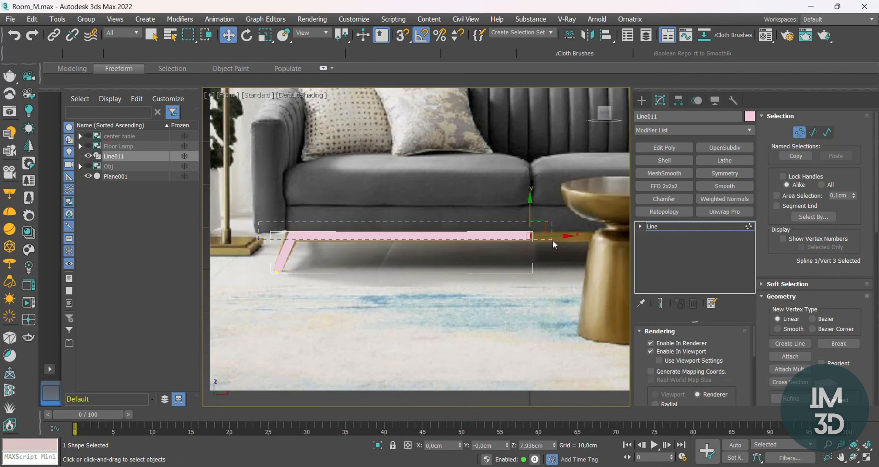
{"action": "scroll", "coordinate": [525, 237], "scroll_direction": "up", "scroll_amount": 4}
{"action": "left_click_drag", "start_coordinate": [552, 241], "coordinate": [551, 220]}
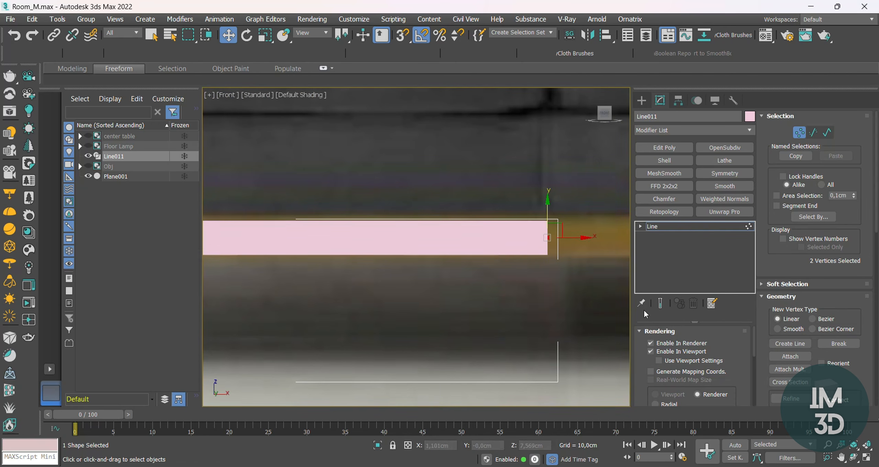
{"action": "scroll", "coordinate": [732, 387], "scroll_direction": "down", "scroll_amount": 3}
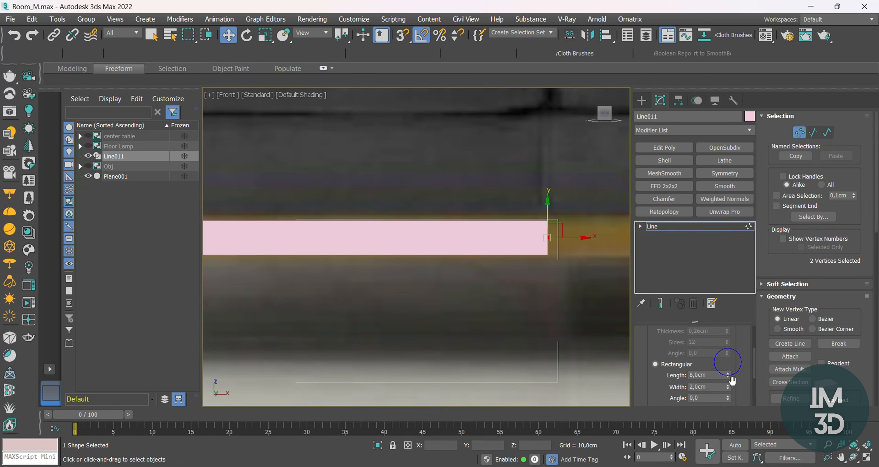
{"action": "left_click_drag", "start_coordinate": [728, 387], "coordinate": [727, 375]}
{"action": "scroll", "coordinate": [486, 237], "scroll_direction": "down", "scroll_amount": 3}
{"action": "middle_click_drag", "start_coordinate": [363, 239], "coordinate": [415, 246]}
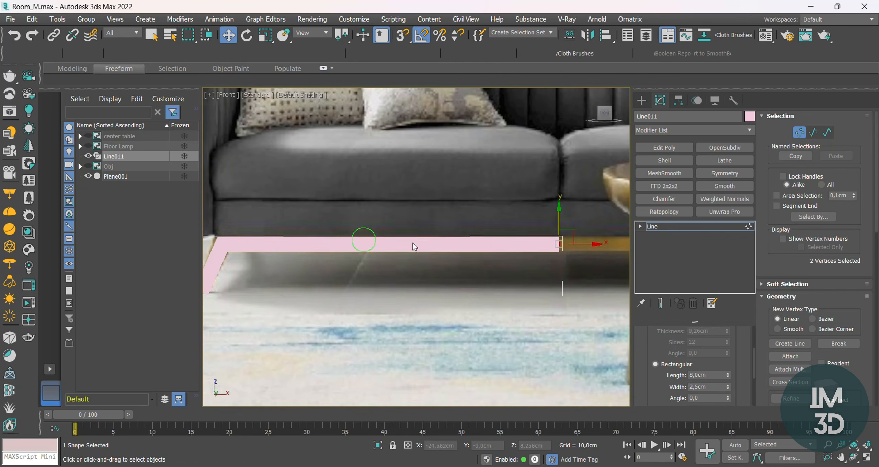
{"action": "left_click_drag", "start_coordinate": [558, 222], "coordinate": [559, 221]}
Set the spline's rectangular length to 2.5 cm and check the profile in 3D.
{"action": "scroll", "coordinate": [550, 225], "scroll_direction": "down", "scroll_amount": 2}
{"action": "scroll", "coordinate": [417, 237], "scroll_direction": "down", "scroll_amount": 3}
{"action": "mouse_move", "coordinate": [390, 252]}
{"action": "middle_mouse_down", "text": "alt"}
{"action": "mouse_move", "coordinate": [427, 260]}
{"action": "mouse_move", "coordinate": [587, 352]}
{"action": "middle_mouse_up", "text": "alt"}
{"action": "key", "text": "F3"}
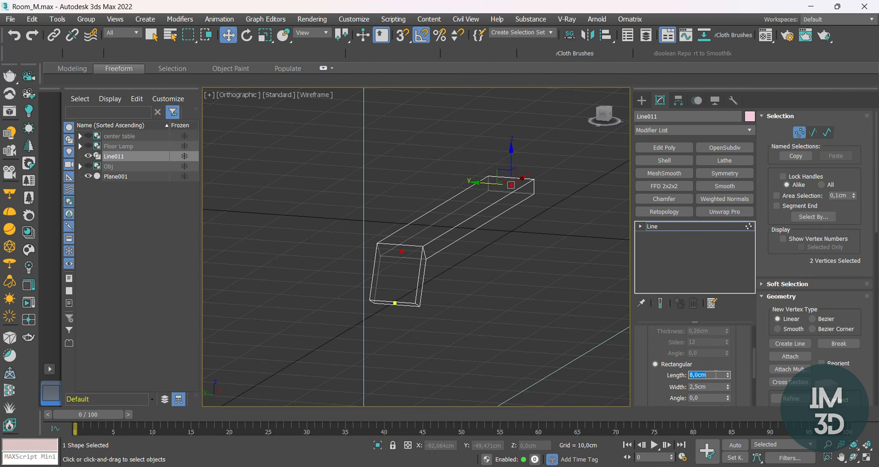
{"action": "type", "text": "2,5"}
{"action": "key", "text": "Return"}
{"action": "key", "text": "F3"}
{"action": "key", "text": "F3"}
{"action": "mouse_move", "coordinate": [411, 290]}
{"action": "middle_mouse_down", "text": "alt"}
{"action": "mouse_move", "coordinate": [434, 304]}
{"action": "mouse_move", "coordinate": [374, 288]}
{"action": "mouse_move", "coordinate": [417, 251]}
{"action": "mouse_move", "coordinate": [399, 235]}
{"action": "middle_mouse_up", "text": "alt"}
{"action": "key", "text": "F3"}
Convert the leg and rail spline to an Editable Poly.
{"action": "key", "text": "f"}
{"action": "key", "text": "F3"}
{"action": "key", "text": "F3"}
{"action": "scroll", "coordinate": [398, 235], "scroll_direction": "down", "scroll_amount": 1}
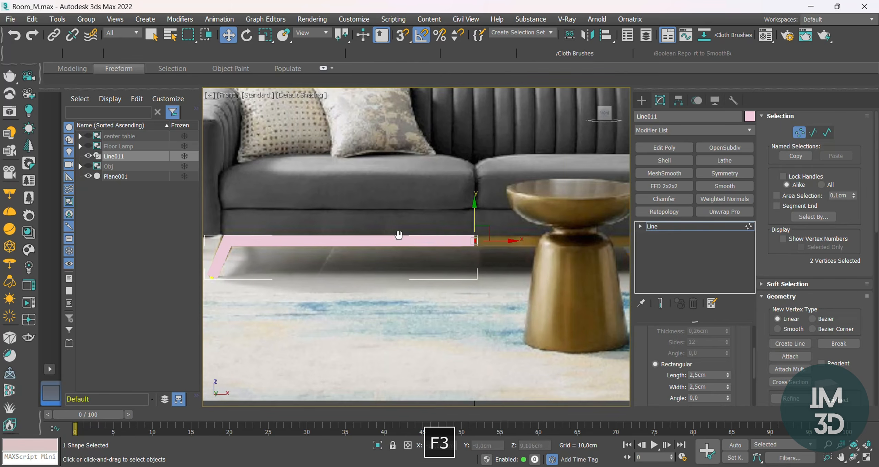
{"action": "left_click", "coordinate": [675, 227]}
{"action": "key", "text": "ctrl+t"}
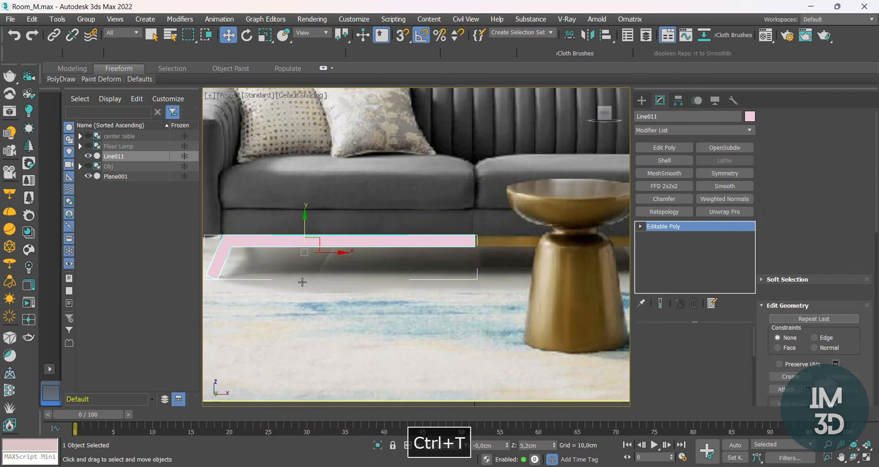
Adjust the vertices at the leg's upper corner so they follow the leg in the reference image.
{"action": "middle_click_drag", "start_coordinate": [302, 281], "coordinate": [445, 268]}
{"action": "key", "text": "1"}
{"action": "scroll", "coordinate": [378, 237], "scroll_direction": "up", "scroll_amount": 5}
{"action": "key", "text": "alt+x"}
{"action": "key", "text": "F3"}
{"action": "key", "text": "F3"}
{"action": "left_click_drag", "start_coordinate": [325, 176], "coordinate": [357, 200]}
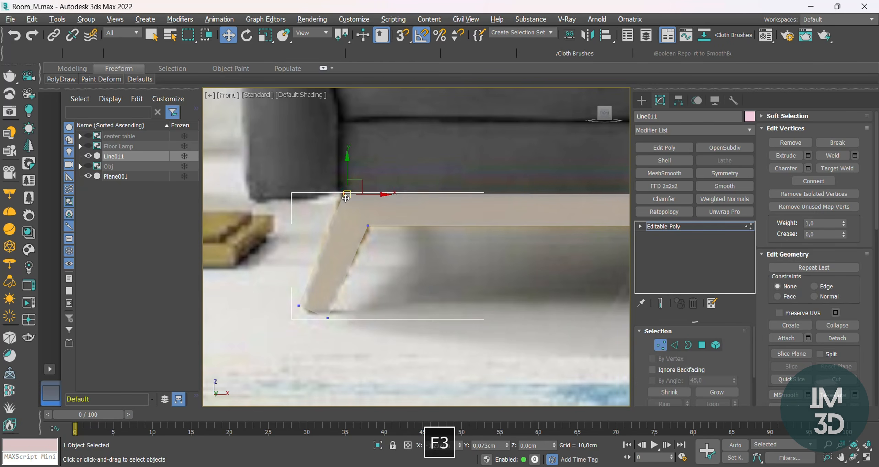
{"action": "key", "text": "ctrl+z"}
{"action": "key", "text": "ctrl+z"}
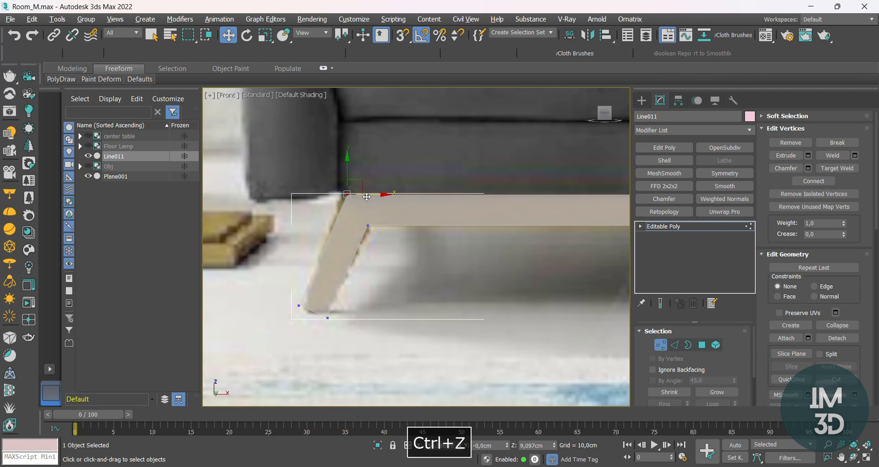
{"action": "left_click_drag", "start_coordinate": [366, 196], "coordinate": [361, 197]}
{"action": "scroll", "coordinate": [357, 330], "scroll_direction": "up", "scroll_amount": 2}
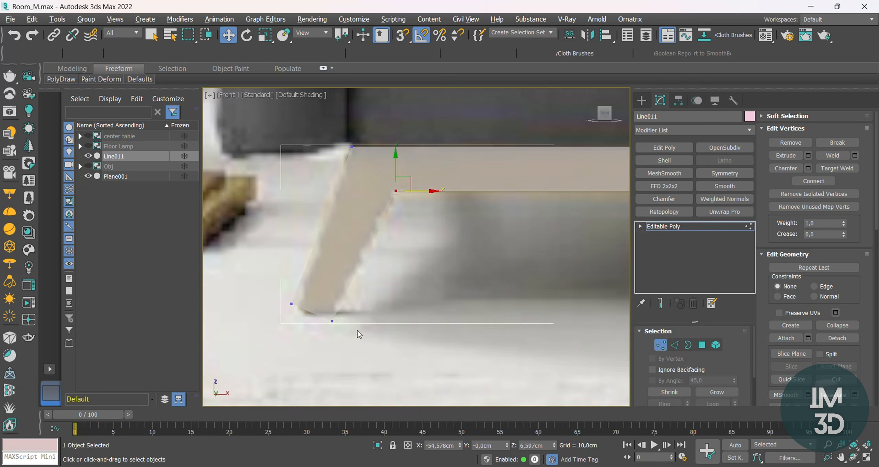
Flatten the vertices at the foot of the leg into a level line and set their Z to 0.
{"action": "key", "text": "alt+x"}
{"action": "key", "text": "r"}
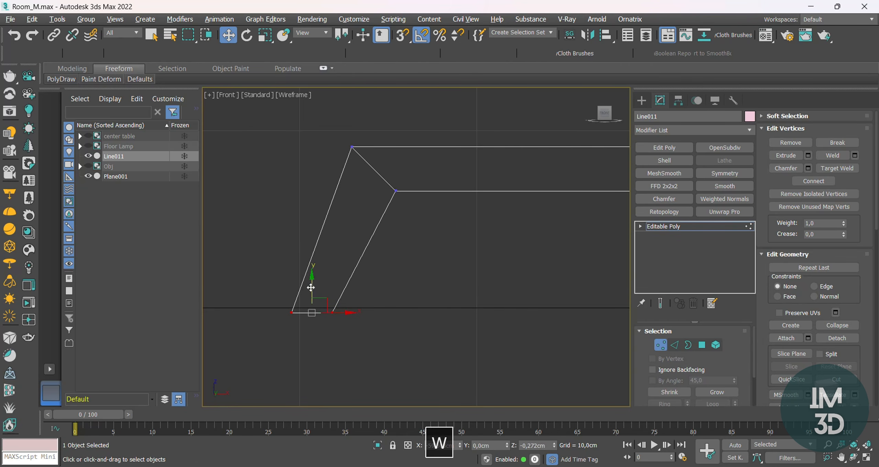
{"action": "type", "text": "0"}
{"action": "key", "text": "Return"}
{"action": "key", "text": "F3"}
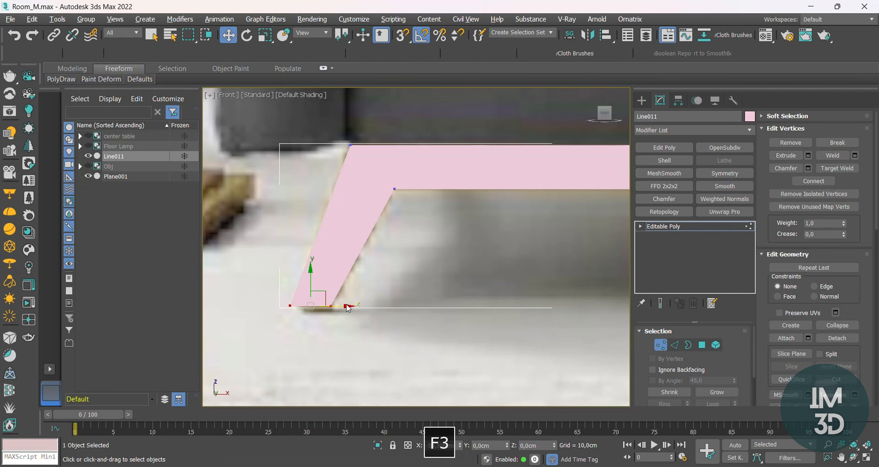
{"action": "scroll", "coordinate": [277, 220], "scroll_direction": "down", "scroll_amount": 8}
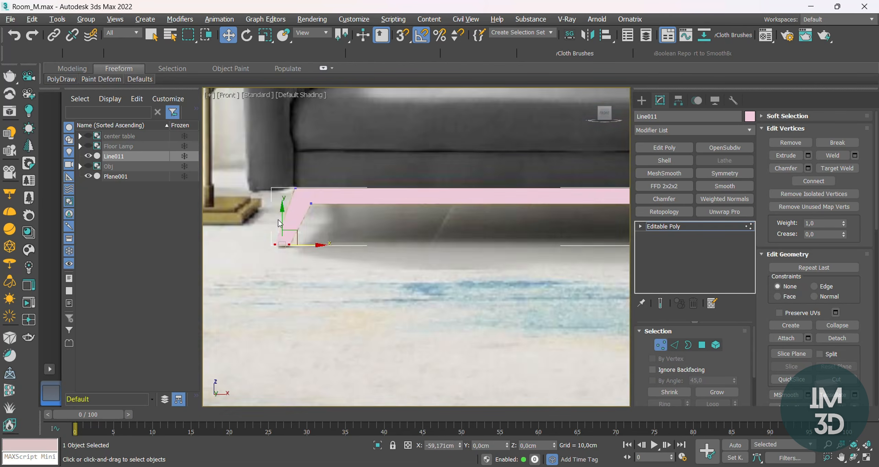
Delete the end-cap polygon of the rail at the sofa's centre.
{"action": "key", "text": "F3"}
{"action": "scroll", "coordinate": [391, 225], "scroll_direction": "up", "scroll_amount": 5}
{"action": "key", "text": "F3"}
{"action": "mouse_move", "coordinate": [378, 232]}
{"action": "middle_mouse_down", "text": "alt"}
{"action": "mouse_move", "coordinate": [362, 244]}
{"action": "mouse_move", "coordinate": [341, 242]}
{"action": "middle_mouse_up", "text": "alt"}
{"action": "key", "text": "4"}
{"action": "key", "text": "F3"}
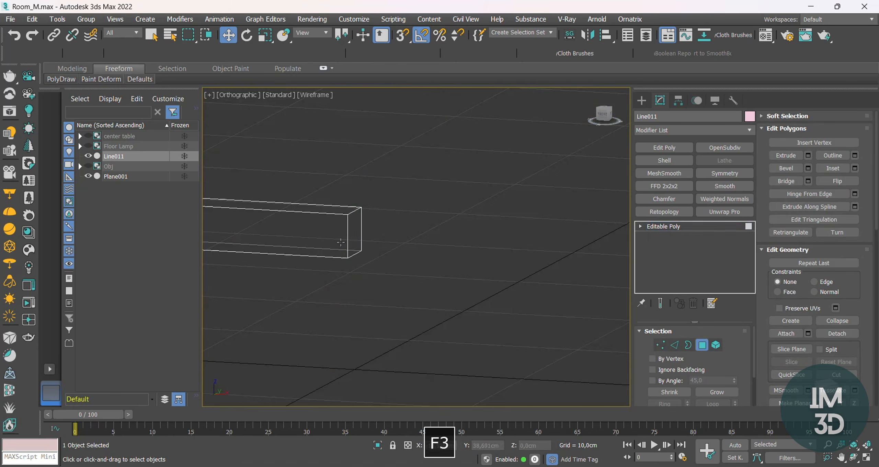
{"action": "key", "text": "Delete"}
Add a Symmetry modifier to the leg frame, mirroring only along the X axis with Flip enabled.
{"action": "left_click", "coordinate": [664, 226]}
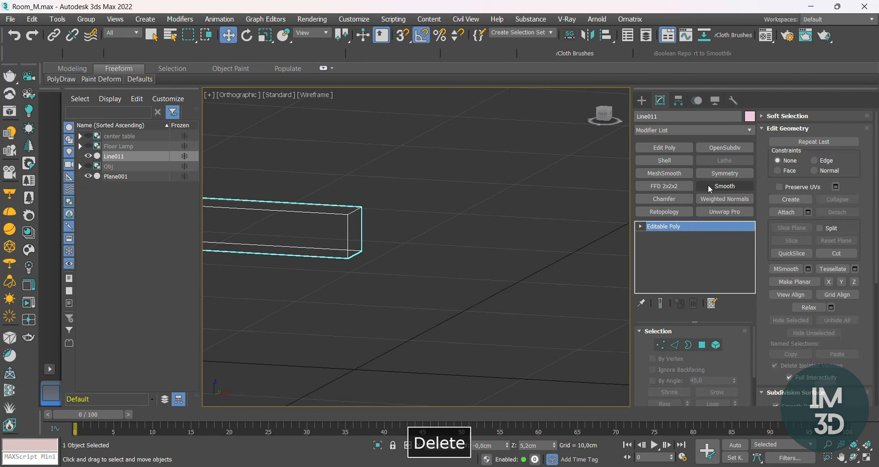
{"action": "left_click", "coordinate": [724, 173]}
{"action": "left_click", "coordinate": [666, 396]}
{"action": "left_click", "coordinate": [666, 367]}
{"action": "scroll", "coordinate": [407, 223], "scroll_direction": "down", "scroll_amount": 4}
{"action": "middle_click_drag", "start_coordinate": [406, 223], "coordinate": [519, 267], "text": "alt"}
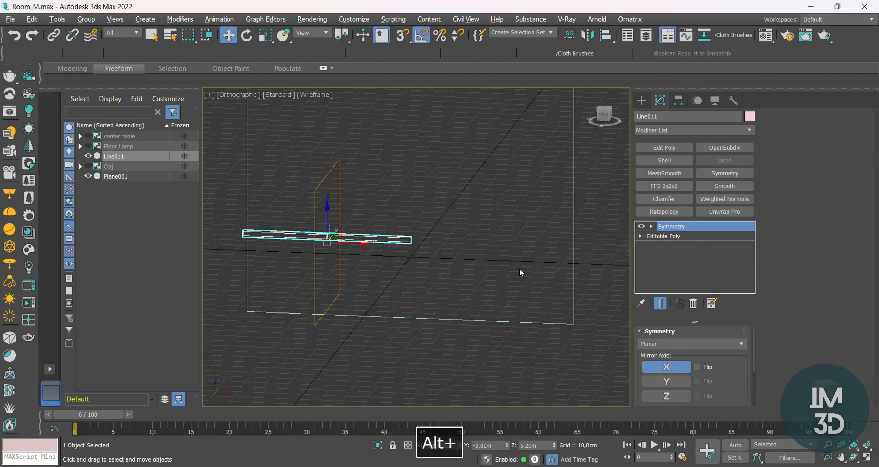
{"action": "left_click", "coordinate": [696, 366]}
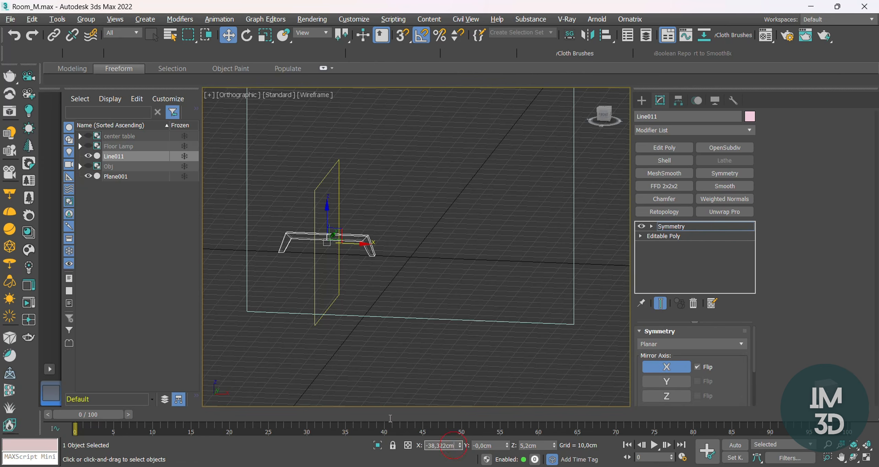
Move the Symmetry mirror plane to X 0 and compare the full leg frame with the reference in the front view.
{"action": "left_click_drag", "start_coordinate": [454, 445], "coordinate": [390, 418]}
{"action": "type", "text": "0"}
{"action": "key", "text": "Return"}
{"action": "key", "text": "F3"}
{"action": "middle_click_drag", "start_coordinate": [418, 265], "coordinate": [465, 278], "text": "alt"}
{"action": "key", "text": "f"}
{"action": "key", "text": "z"}
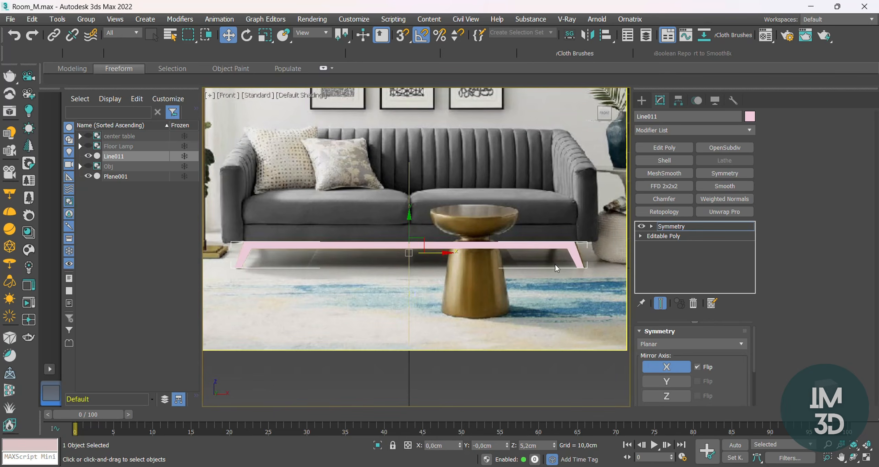
Centre the leg frame's pivot on the object and return to its modifiers.
{"action": "key", "text": "F3"}
{"action": "mouse_move", "coordinate": [555, 265]}
{"action": "middle_mouse_down", "text": "alt"}
{"action": "mouse_move", "coordinate": [449, 267]}
{"action": "mouse_move", "coordinate": [459, 254]}
{"action": "middle_mouse_up", "text": "alt"}
{"action": "left_click", "coordinate": [678, 100]}
{"action": "left_click", "coordinate": [673, 174]}
{"action": "left_click", "coordinate": [675, 233]}
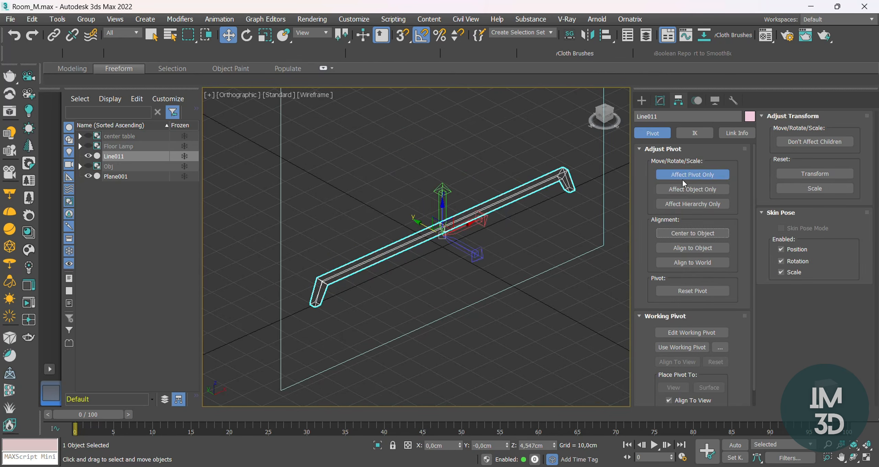
{"action": "left_click", "coordinate": [682, 175]}
{"action": "left_click", "coordinate": [659, 101]}
{"action": "key", "text": "F3"}
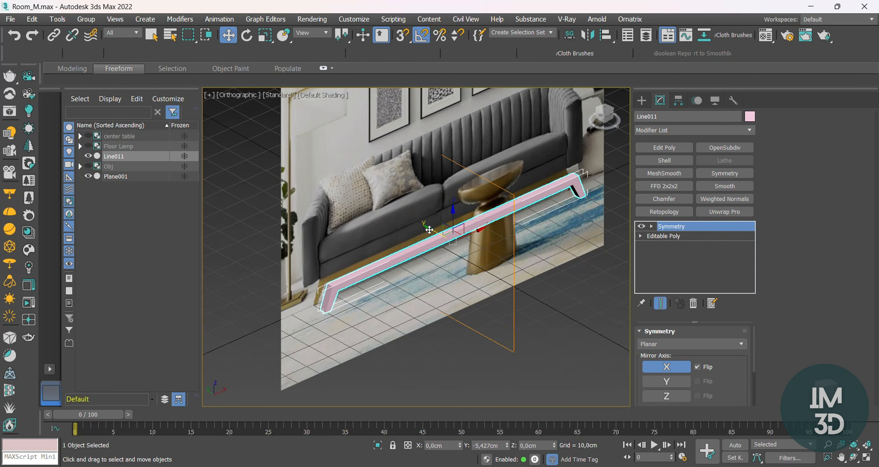
Clone the leg frame forward from the reference plane along Y as a second frame and check it in the front view.
{"action": "mouse_move", "coordinate": [430, 229]}
{"action": "middle_mouse_down", "text": "alt"}
{"action": "mouse_move", "coordinate": [478, 189]}
{"action": "mouse_move", "coordinate": [383, 190]}
{"action": "middle_mouse_up", "text": "alt"}
{"action": "key", "text": "r"}
{"action": "key", "text": "w"}
{"action": "left_click_drag", "start_coordinate": [383, 189], "coordinate": [535, 209], "text": "shift"}
{"action": "key", "text": "space"}
{"action": "mouse_move", "coordinate": [536, 234]}
{"action": "middle_mouse_down", "text": "alt"}
{"action": "mouse_move", "coordinate": [546, 294]}
{"action": "mouse_move", "coordinate": [506, 294]}
{"action": "middle_mouse_up", "text": "alt"}
{"action": "key", "text": "f"}
{"action": "key", "text": "z"}
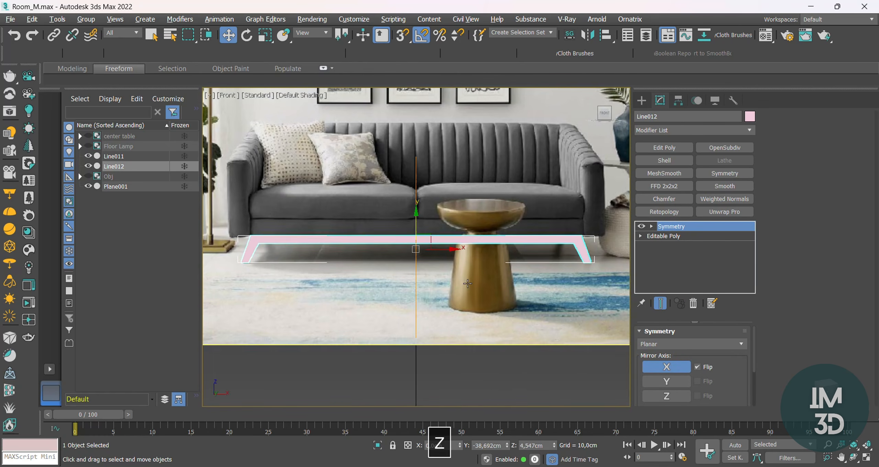
{"action": "key", "text": "F3"}
{"action": "key", "text": "F3"}
Move the cloned leg frame farther from the reference plane along Y, to Y -41.205 cm.
{"action": "mouse_move", "coordinate": [374, 232]}
{"action": "middle_mouse_down"}
{"action": "mouse_move", "coordinate": [363, 239]}
{"action": "mouse_move", "coordinate": [375, 287]}
{"action": "mouse_move", "coordinate": [401, 295]}
{"action": "mouse_move", "coordinate": [349, 305]}
{"action": "mouse_move", "coordinate": [408, 314]}
{"action": "mouse_move", "coordinate": [436, 333]}
{"action": "mouse_move", "coordinate": [480, 290]}
{"action": "middle_mouse_up"}
{"action": "key", "text": "F4"}
{"action": "scroll", "coordinate": [367, 314], "scroll_direction": "up", "scroll_amount": 5}
{"action": "key", "text": "F4"}
{"action": "key", "text": "F4"}
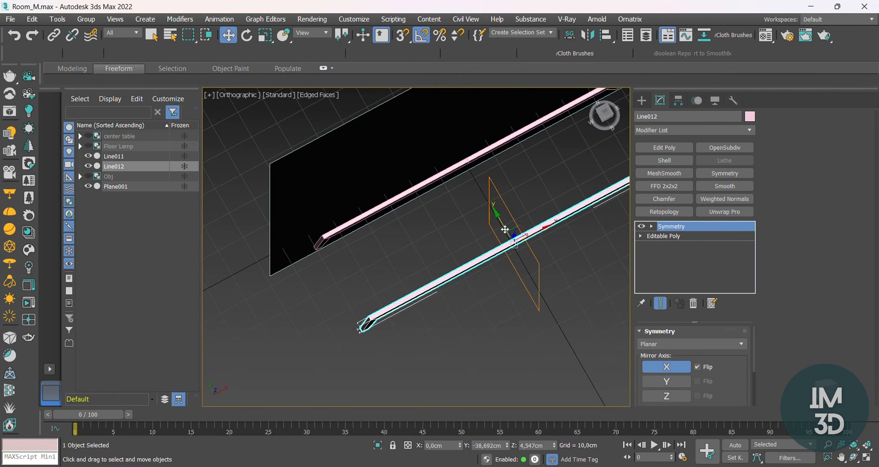
{"action": "left_click_drag", "start_coordinate": [505, 229], "coordinate": [507, 237]}
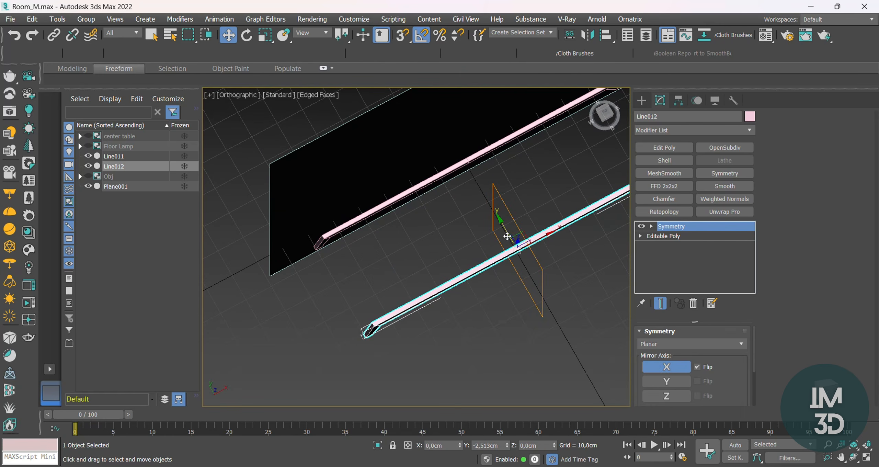
Draw a straight line crossbar about 35 cm long between the two rails near one pair of legs in the top view.
{"action": "key", "text": "t"}
{"action": "key", "text": "z"}
{"action": "middle_click_drag", "start_coordinate": [388, 261], "coordinate": [388, 271]}
{"action": "left_click", "coordinate": [392, 275]}
{"action": "left_click", "coordinate": [641, 100]}
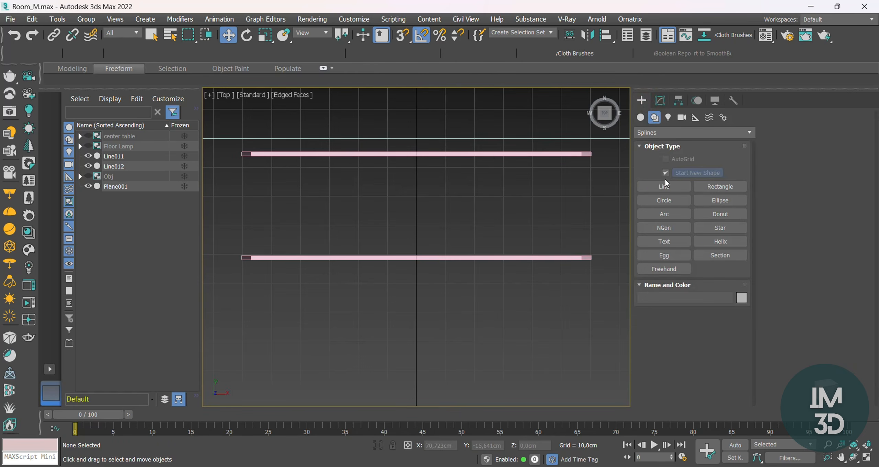
{"action": "left_click", "coordinate": [665, 185]}
{"action": "middle_click_drag", "start_coordinate": [539, 188], "coordinate": [507, 197]}
{"action": "scroll", "coordinate": [541, 180], "scroll_direction": "up", "scroll_amount": 3}
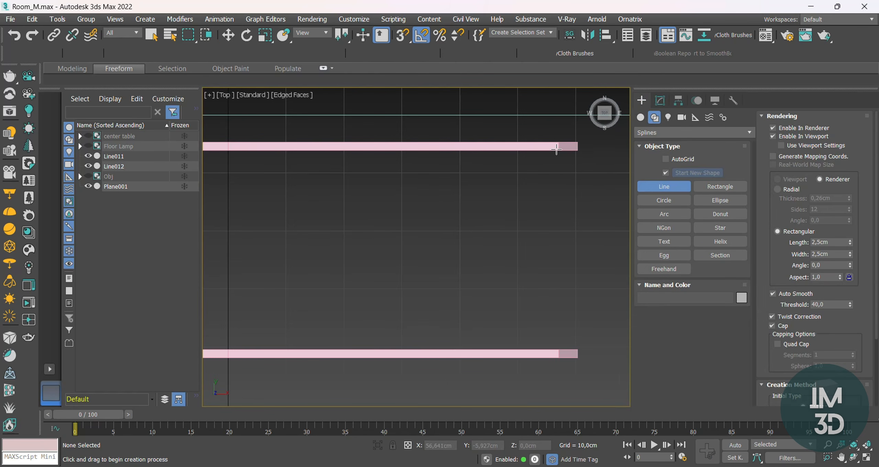
{"action": "left_click", "coordinate": [553, 148]}
{"action": "left_click", "coordinate": [550, 352], "text": "shift"}
{"action": "right_click", "coordinate": [553, 354]}
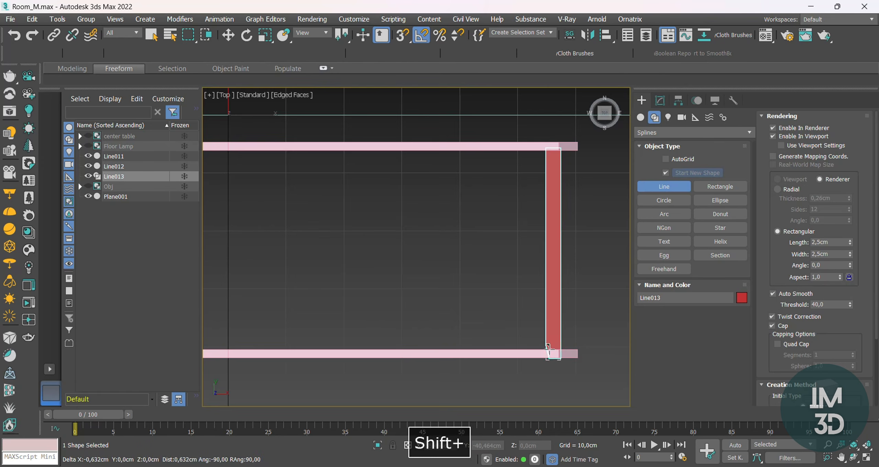
Raise the crossbar to the rail's height and align it with the leg corner in the front view.
{"action": "middle_click_drag", "start_coordinate": [553, 355], "coordinate": [561, 296], "text": "alt"}
{"action": "key", "text": "f"}
{"action": "key", "text": "z"}
{"action": "key", "text": "F3"}
{"action": "scroll", "coordinate": [541, 251], "scroll_direction": "down", "scroll_amount": 8}
{"action": "key", "text": "w"}
{"action": "middle_click_drag", "start_coordinate": [533, 226], "coordinate": [540, 271]}
{"action": "key", "text": "F3"}
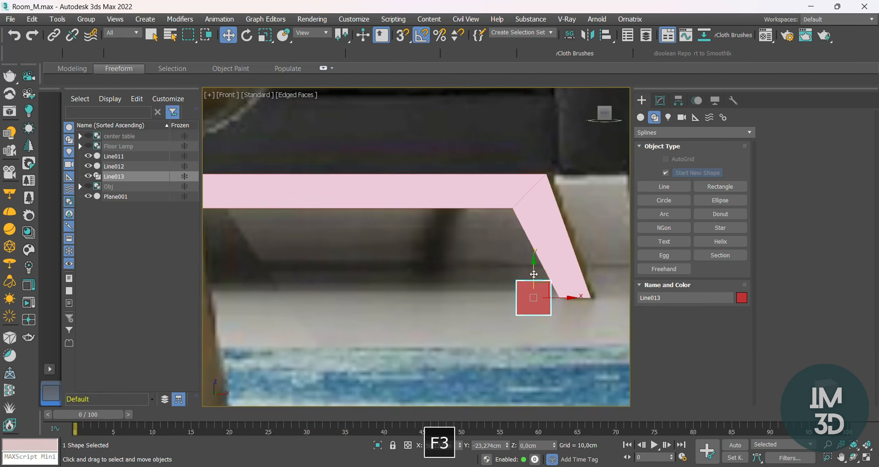
{"action": "left_click_drag", "start_coordinate": [535, 272], "coordinate": [535, 177]}
{"action": "scroll", "coordinate": [536, 168], "scroll_direction": "up", "scroll_amount": 6}
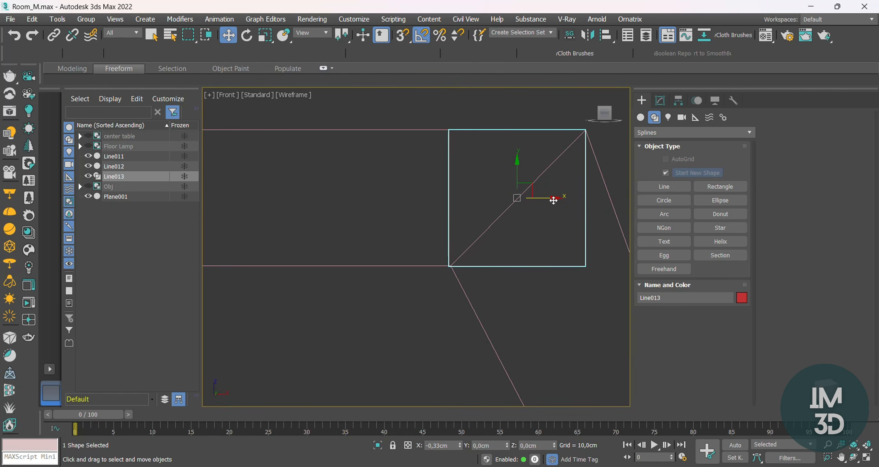
{"action": "key", "text": "F3"}
{"action": "key", "text": "F3"}
Narrow the crossbar to about 49% along X and raise it to Z 8.171 cm.
{"action": "scroll", "coordinate": [528, 203], "scroll_direction": "down", "scroll_amount": 8}
{"action": "mouse_move", "coordinate": [527, 204]}
{"action": "middle_mouse_down", "text": "alt"}
{"action": "mouse_move", "coordinate": [506, 221]}
{"action": "mouse_move", "coordinate": [540, 254]}
{"action": "mouse_move", "coordinate": [531, 240]}
{"action": "middle_mouse_up", "text": "alt"}
{"action": "key", "text": "F3"}
{"action": "key", "text": "r"}
{"action": "left_click_drag", "start_coordinate": [520, 216], "coordinate": [516, 216]}
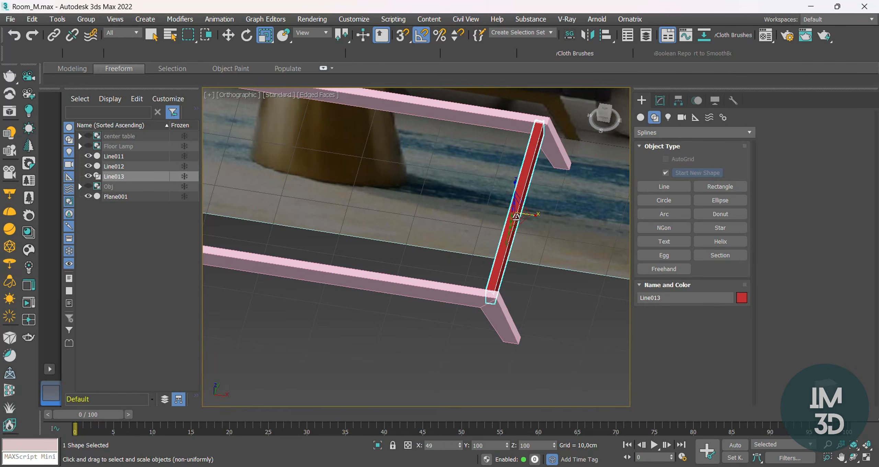
{"action": "middle_click_drag", "start_coordinate": [509, 219], "coordinate": [516, 194], "text": "alt"}
{"action": "key", "text": "w"}
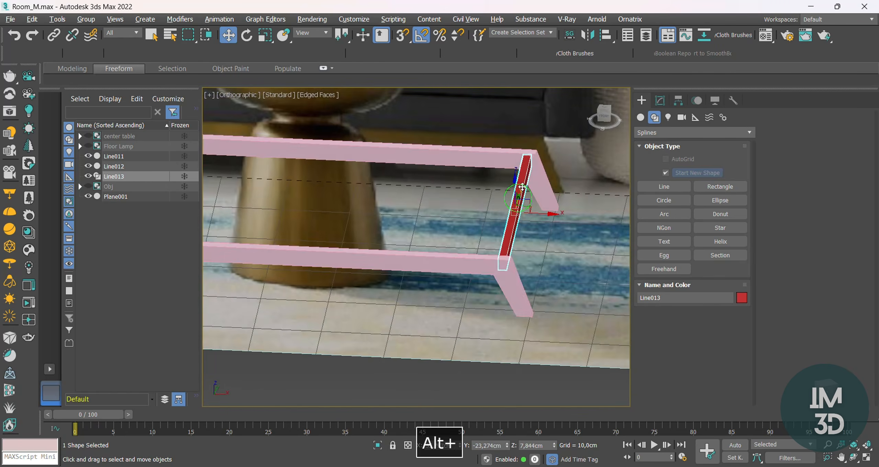
{"action": "scroll", "coordinate": [516, 192], "scroll_direction": "up", "scroll_amount": 4}
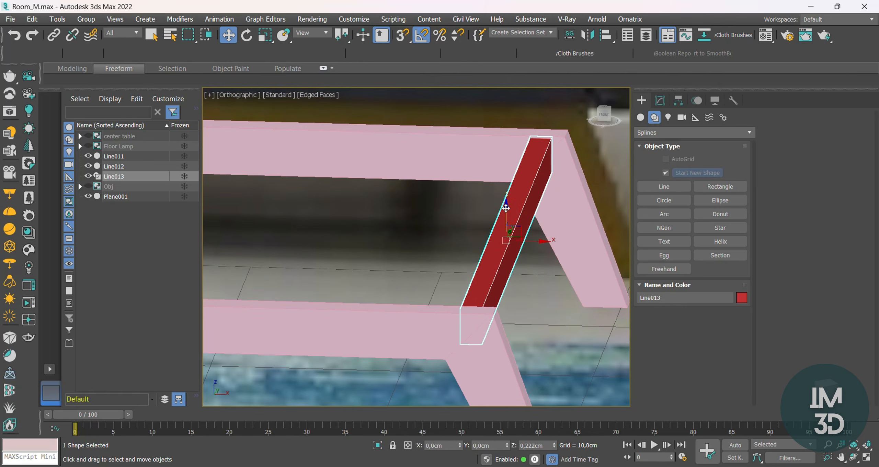
{"action": "scroll", "coordinate": [510, 206], "scroll_direction": "down", "scroll_amount": 6}
{"action": "middle_click_drag", "start_coordinate": [512, 209], "coordinate": [521, 254], "text": "alt"}
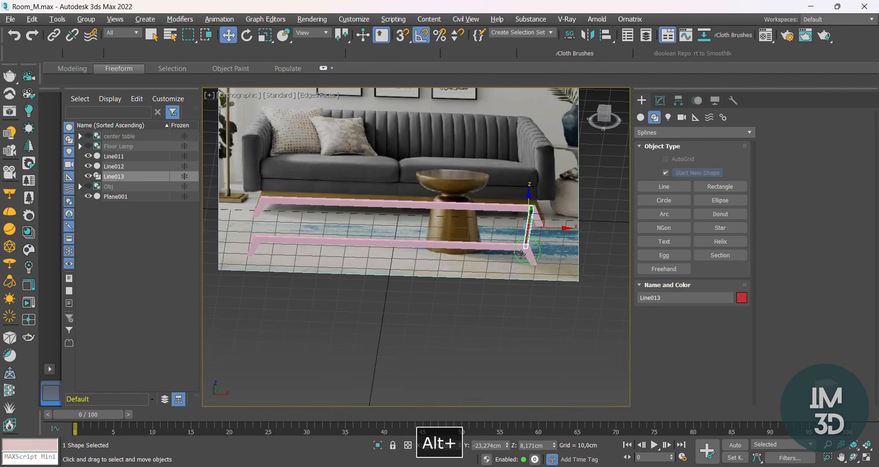
Clone the crossbar and place the copy at the opposite legs using the negative of the original's X position.
{"action": "key", "text": "ctrl+c"}
{"action": "mouse_move", "coordinate": [532, 223]}
{"action": "left_mouse_down", "text": "shift"}
{"action": "mouse_move", "coordinate": [400, 227]}
{"action": "mouse_move", "coordinate": [417, 236]}
{"action": "left_mouse_up", "text": "shift"}
{"action": "left_click", "coordinate": [443, 288]}
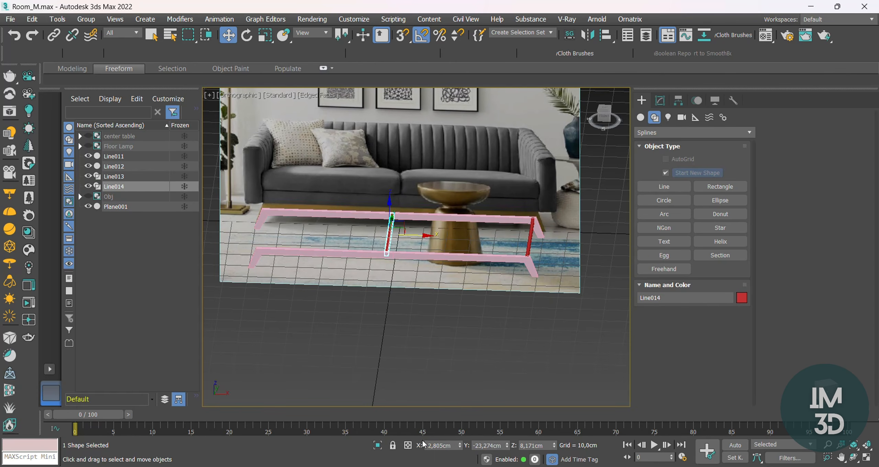
{"action": "key", "text": "ctrl+v"}
Select the front leg frame and change its object colour to grey.
{"action": "middle_click_drag", "start_coordinate": [450, 370], "coordinate": [396, 396], "text": "alt"}
{"action": "scroll", "coordinate": [338, 309], "scroll_direction": "up", "scroll_amount": 5}
{"action": "left_click", "coordinate": [343, 309]}
{"action": "left_click", "coordinate": [379, 349]}
{"action": "left_click", "coordinate": [660, 100]}
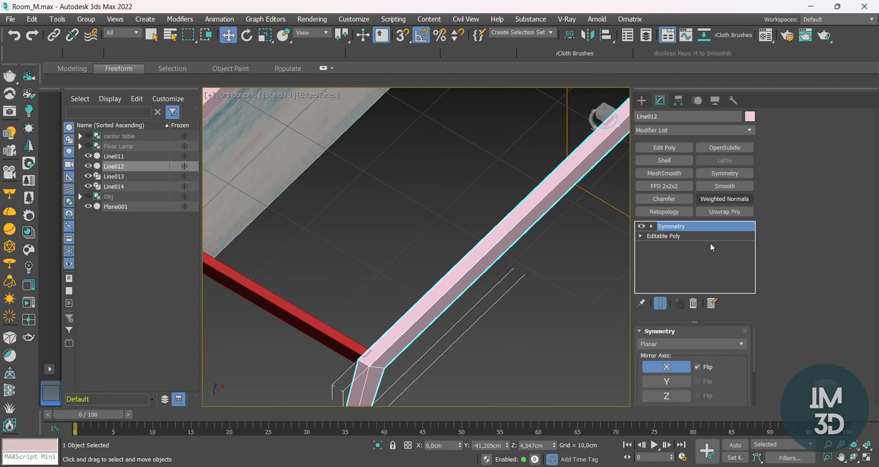
{"action": "left_click", "coordinate": [749, 117]}
{"action": "left_click", "coordinate": [495, 302]}
{"action": "middle_click_drag", "start_coordinate": [504, 333], "coordinate": [511, 300]}
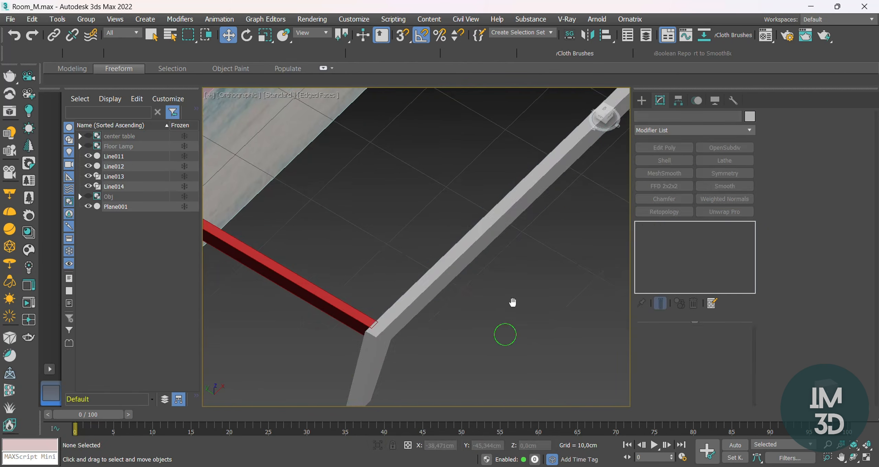
{"action": "middle_click_drag", "start_coordinate": [434, 325], "coordinate": [449, 314]}
Collapse the front leg frame to an Editable Poly and attach both crossbars and the back leg frame to it.
{"action": "key", "text": "ctrl+t"}
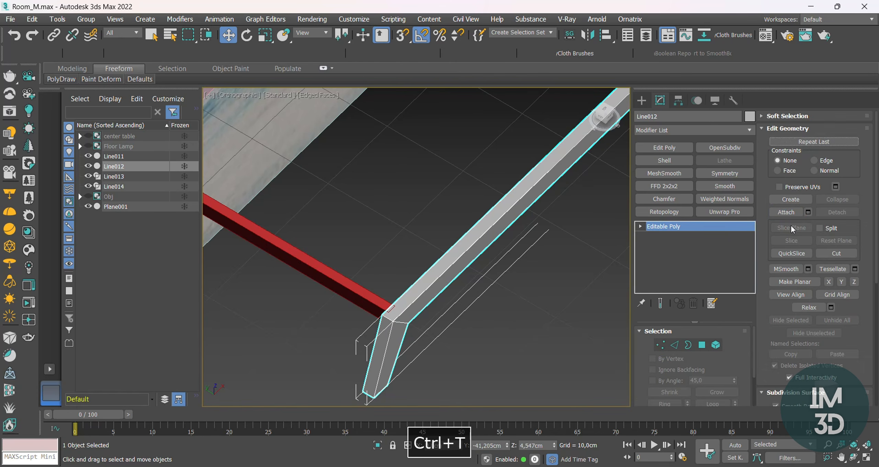
{"action": "left_click", "coordinate": [790, 213]}
{"action": "left_click", "coordinate": [360, 301]}
{"action": "scroll", "coordinate": [362, 322], "scroll_direction": "down", "scroll_amount": 5}
{"action": "middle_click_drag", "start_coordinate": [584, 106], "coordinate": [500, 235]}
{"action": "left_click", "coordinate": [476, 202]}
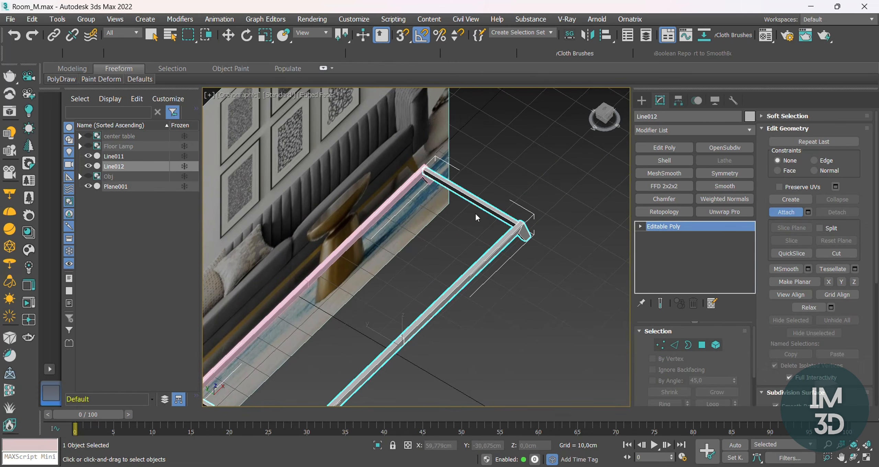
{"action": "left_click", "coordinate": [398, 196]}
{"action": "right_click", "coordinate": [508, 201]}
Add a Chamfer modifier to the frame with an amount of 0.12 cm and 1 segment.
{"action": "middle_click_drag", "start_coordinate": [509, 202], "coordinate": [539, 164]}
{"action": "left_click", "coordinate": [662, 198]}
{"action": "scroll", "coordinate": [554, 187], "scroll_direction": "up", "scroll_amount": 8}
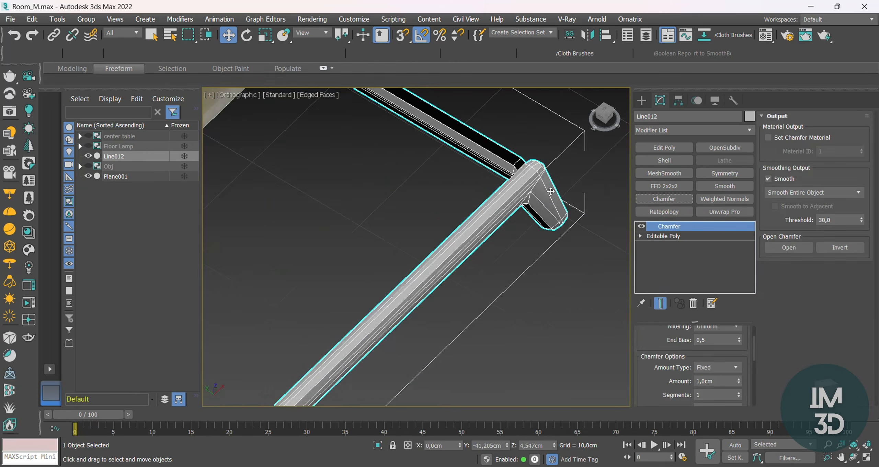
{"action": "scroll", "coordinate": [738, 347], "scroll_direction": "down", "scroll_amount": 3}
{"action": "left_click_drag", "start_coordinate": [739, 340], "coordinate": [726, 422]}
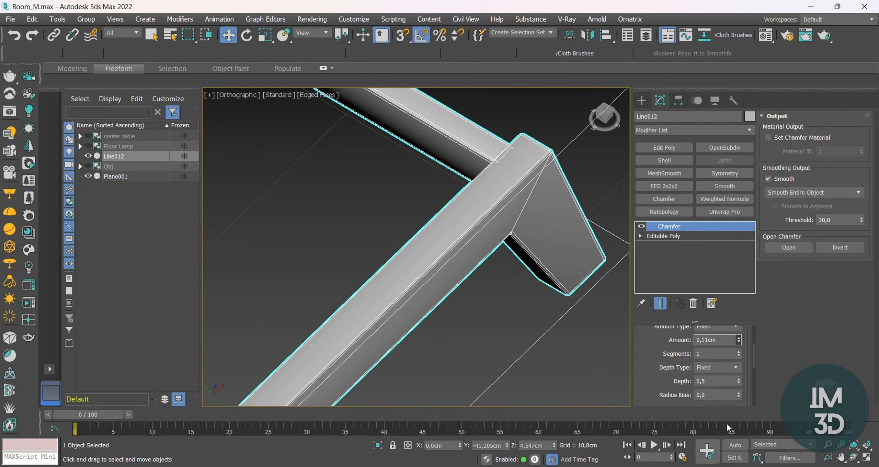
{"action": "left_click", "coordinate": [739, 351]}
{"action": "left_click", "coordinate": [738, 355]}
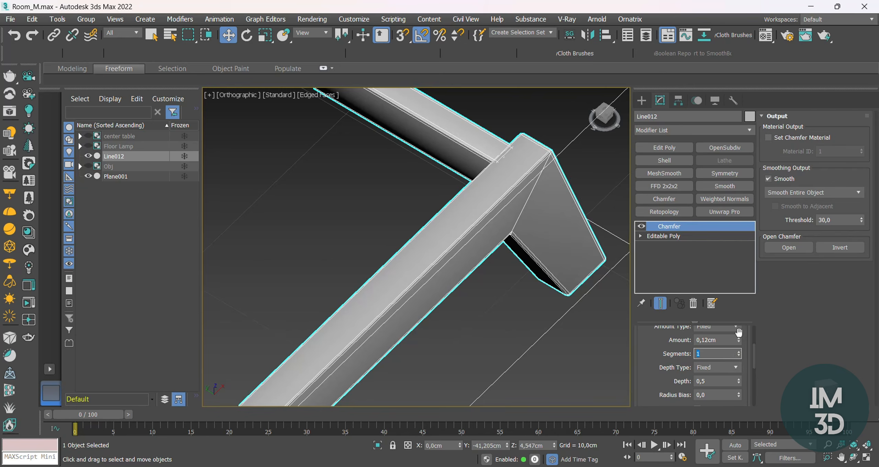
Add a Weighted Normals modifier to the frame and view the shading without edges.
{"action": "left_click", "coordinate": [717, 200]}
{"action": "left_click", "coordinate": [584, 186]}
{"action": "key", "text": "F4"}
{"action": "scroll", "coordinate": [549, 190], "scroll_direction": "down", "scroll_amount": 6}
{"action": "middle_click_drag", "start_coordinate": [549, 190], "coordinate": [526, 224], "text": "alt"}
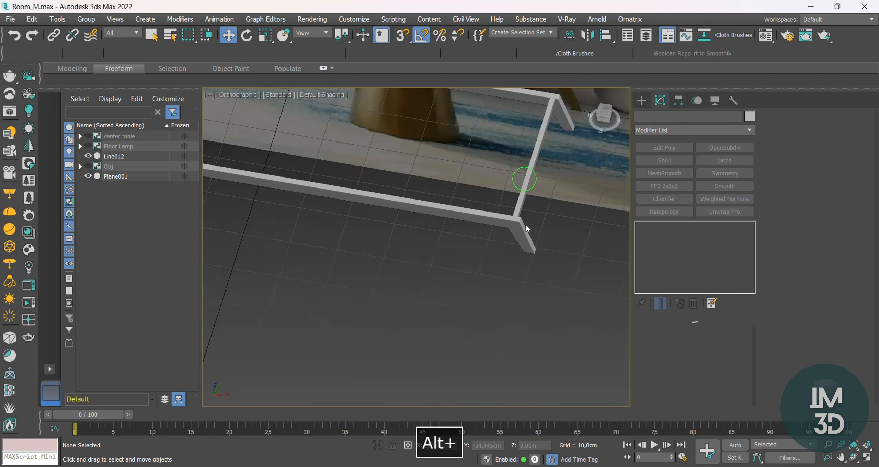
Select the crossbar's outer vertices at both ends and move them about 0.7 cm along X to the leg's top corner.
{"action": "key", "text": "t"}
{"action": "key", "text": "z"}
{"action": "left_click", "coordinate": [551, 235]}
{"action": "left_click", "coordinate": [668, 244]}
{"action": "key", "text": "1"}
{"action": "scroll", "coordinate": [553, 210], "scroll_direction": "up", "scroll_amount": 8}
{"action": "key", "text": "F3"}
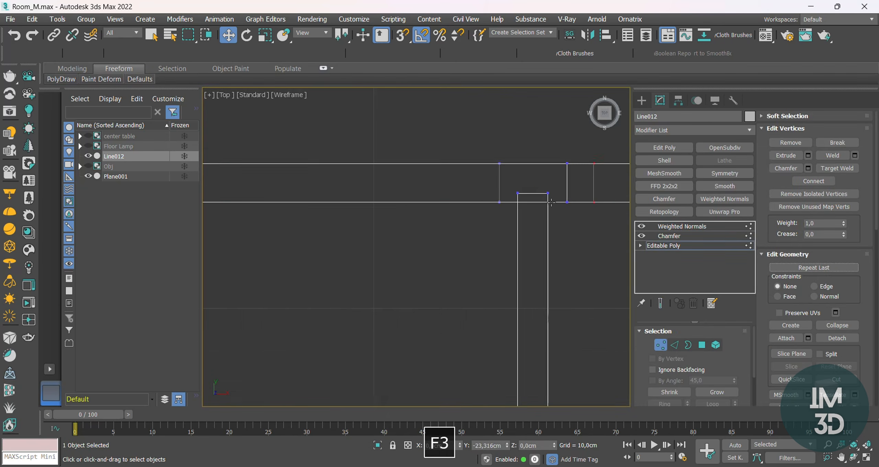
{"action": "scroll", "coordinate": [551, 203], "scroll_direction": "up", "scroll_amount": 2}
{"action": "left_click", "coordinate": [546, 190]}
{"action": "scroll", "coordinate": [553, 199], "scroll_direction": "down", "scroll_amount": 5}
{"action": "middle_click_drag", "start_coordinate": [567, 296], "coordinate": [556, 232]}
{"action": "middle_click_drag", "start_coordinate": [547, 357], "coordinate": [543, 298]}
{"action": "scroll", "coordinate": [543, 298], "scroll_direction": "down", "scroll_amount": 2}
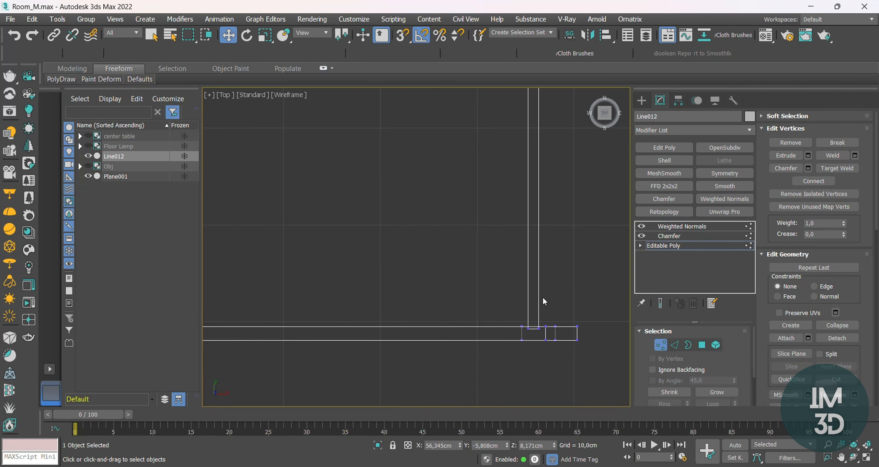
{"action": "left_click", "coordinate": [538, 326], "text": "ctrl"}
{"action": "key", "text": "f"}
{"action": "key", "text": "z"}
{"action": "scroll", "coordinate": [514, 205], "scroll_direction": "down", "scroll_amount": 3}
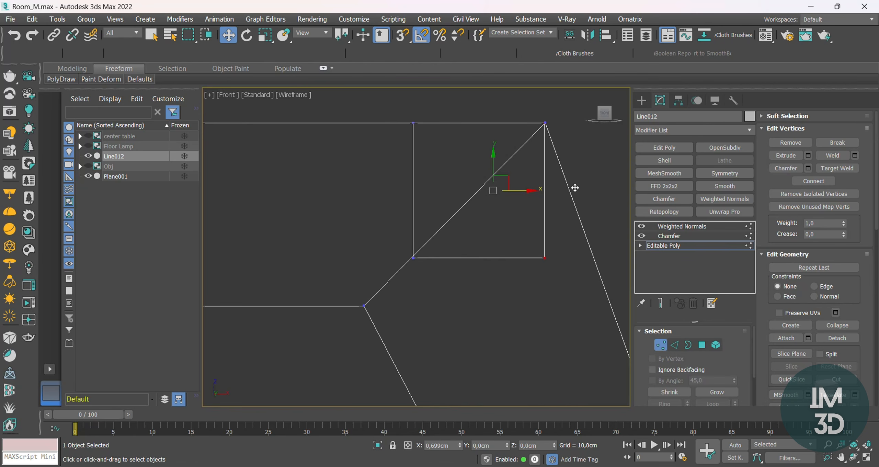
Keep only the crossbar's lower outer vertices selected and move them along X onto the leg's sloped outer edge.
{"action": "left_click_drag", "start_coordinate": [574, 151], "coordinate": [505, 112], "text": "alt"}
{"action": "middle_click_drag", "start_coordinate": [550, 227], "coordinate": [535, 225]}
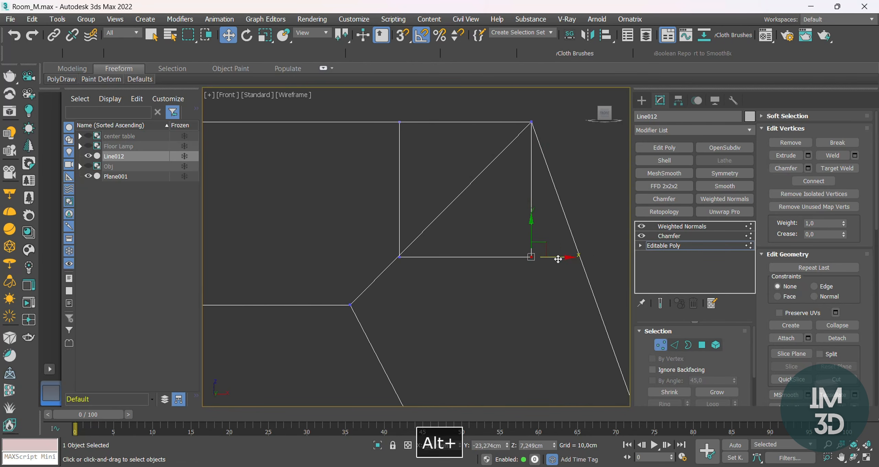
{"action": "middle_click_drag", "start_coordinate": [435, 235], "coordinate": [500, 242]}
{"action": "scroll", "coordinate": [494, 240], "scroll_direction": "down", "scroll_amount": 1}
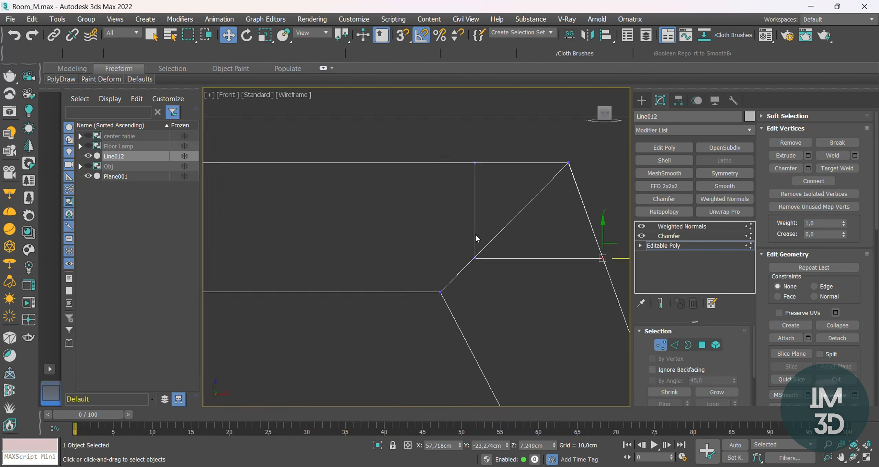
Delete the unadjusted crossbar element between the legs at the opposite end of the frame.
{"action": "scroll", "coordinate": [475, 237], "scroll_direction": "down", "scroll_amount": 5}
{"action": "middle_click_drag", "start_coordinate": [330, 233], "coordinate": [567, 237]}
{"action": "middle_click_drag", "start_coordinate": [363, 233], "coordinate": [462, 234]}
{"action": "middle_click_drag", "start_coordinate": [345, 236], "coordinate": [617, 236]}
{"action": "middle_click_drag", "start_coordinate": [329, 237], "coordinate": [584, 227]}
{"action": "scroll", "coordinate": [329, 219], "scroll_direction": "up", "scroll_amount": 8}
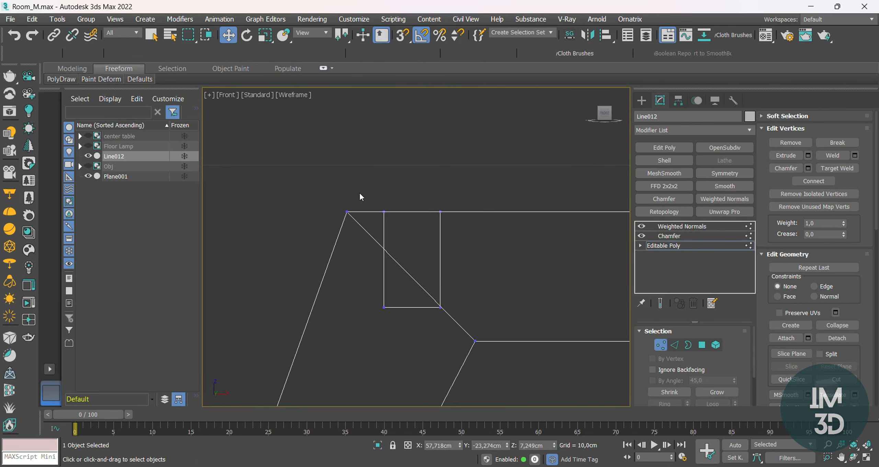
{"action": "scroll", "coordinate": [371, 223], "scroll_direction": "down", "scroll_amount": 4}
{"action": "key", "text": "5"}
{"action": "middle_click_drag", "start_coordinate": [370, 220], "coordinate": [386, 245], "text": "alt"}
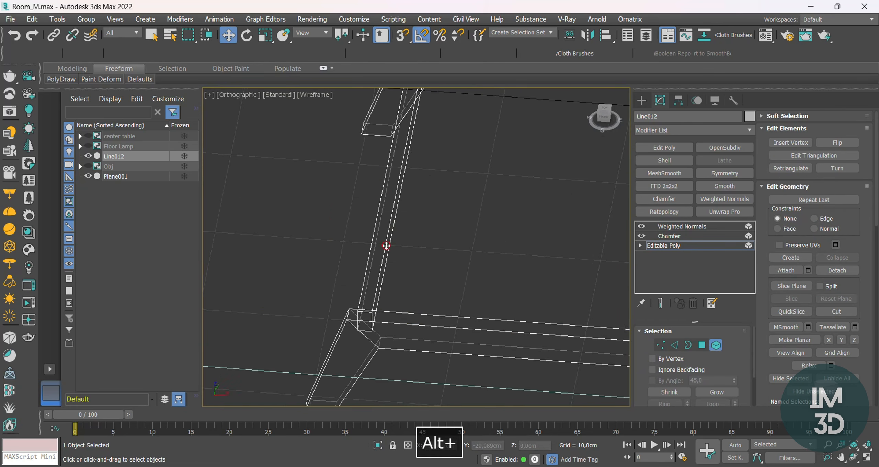
{"action": "left_click", "coordinate": [387, 245]}
{"action": "scroll", "coordinate": [387, 245], "scroll_direction": "down", "scroll_amount": 3}
{"action": "middle_click_drag", "start_coordinate": [449, 264], "coordinate": [363, 273]}
{"action": "key", "text": "Delete"}
Clone the adjusted crossbar element to a separate object near the frame's centre and select the new object.
{"action": "middle_click_drag", "start_coordinate": [503, 265], "coordinate": [311, 237]}
{"action": "left_click", "coordinate": [587, 258]}
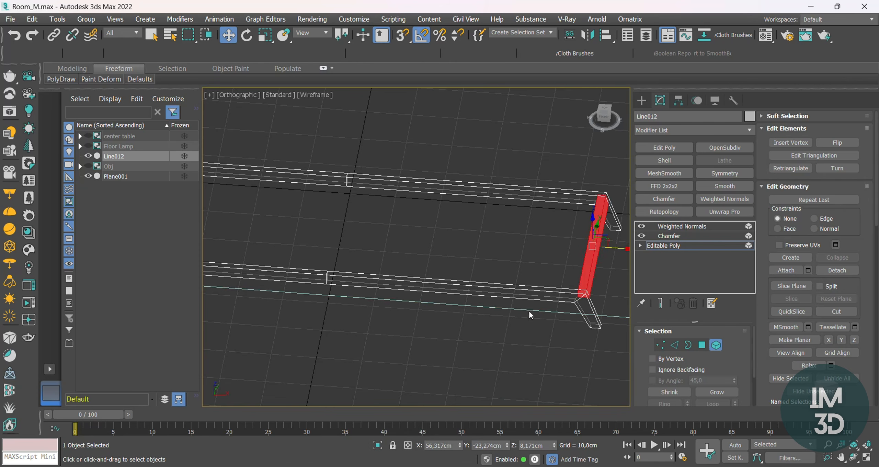
{"action": "scroll", "coordinate": [530, 314], "scroll_direction": "down", "scroll_amount": 3}
{"action": "middle_click_drag", "start_coordinate": [446, 322], "coordinate": [477, 309]}
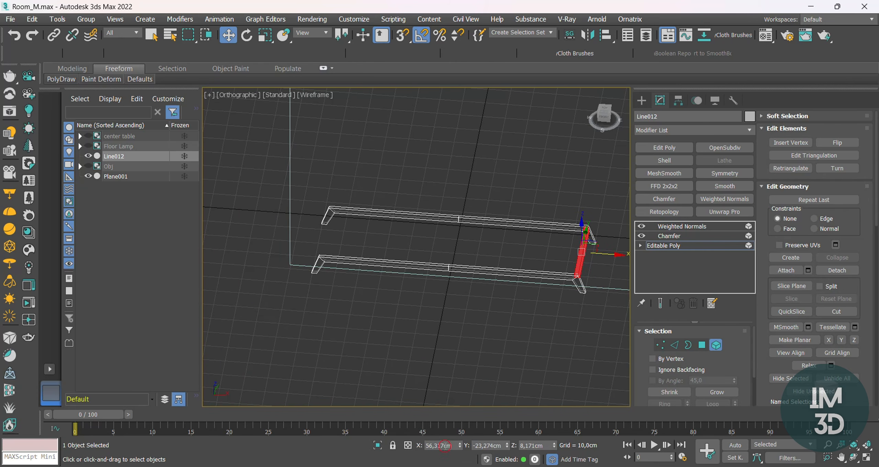
{"action": "key", "text": "ctrl+c"}
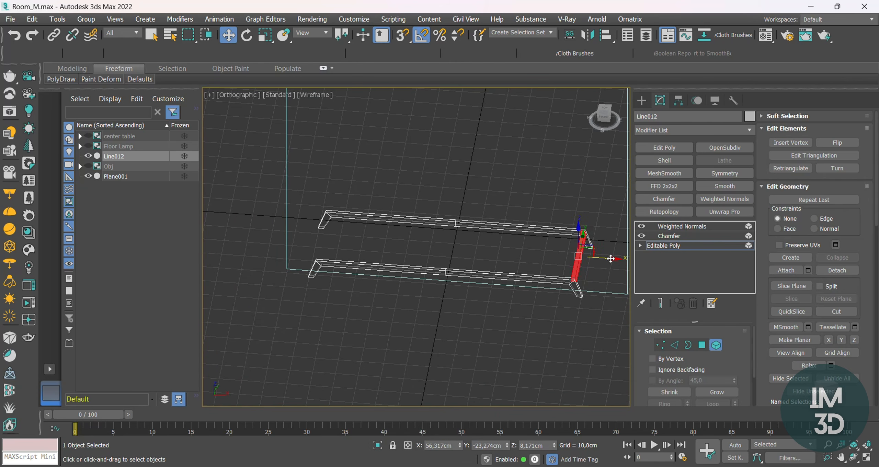
{"action": "left_click_drag", "start_coordinate": [610, 258], "coordinate": [449, 255], "text": "ctrl+shift"}
{"action": "left_click", "coordinate": [485, 247]}
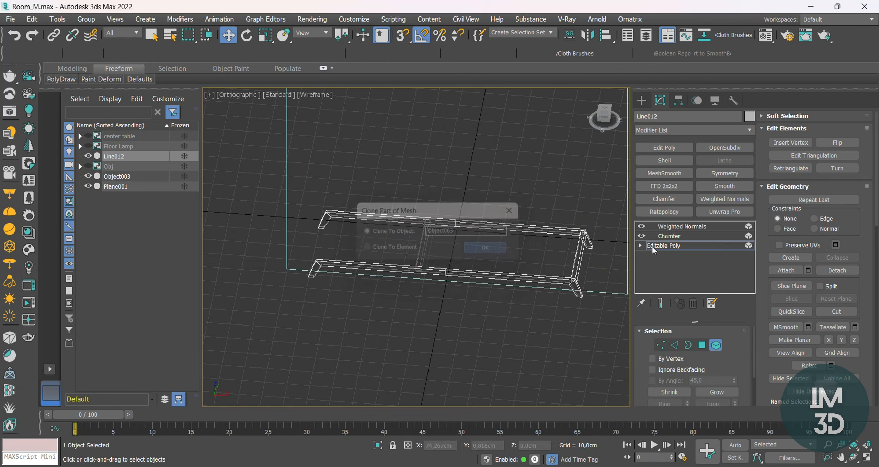
{"action": "left_click", "coordinate": [654, 248]}
{"action": "left_click", "coordinate": [676, 227]}
{"action": "left_click", "coordinate": [424, 243]}
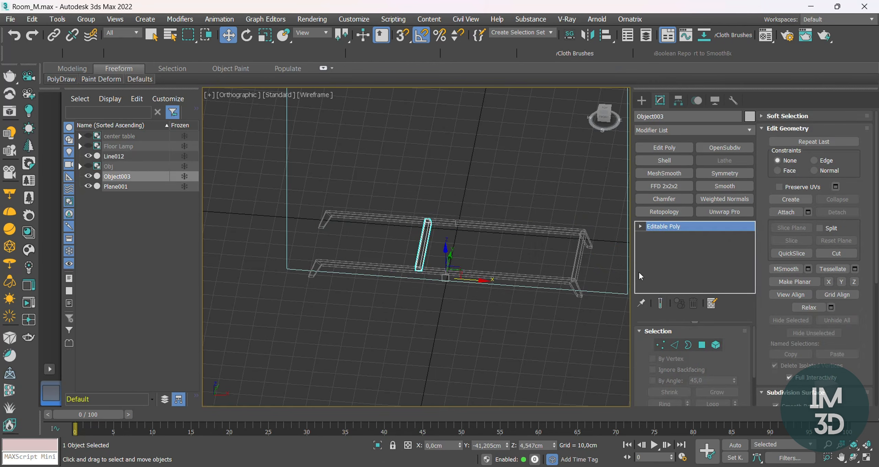
Centre the detached crossbar's pivot to the object and mirror the crossbar.
{"action": "left_click", "coordinate": [679, 100]}
{"action": "left_click", "coordinate": [686, 174]}
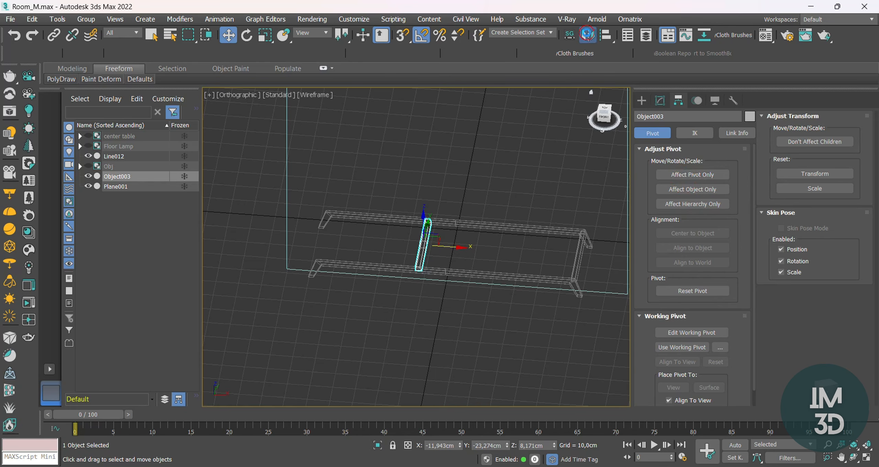
{"action": "left_click", "coordinate": [587, 34]}
{"action": "left_click_drag", "start_coordinate": [435, 134], "coordinate": [548, 135]}
{"action": "left_click", "coordinate": [519, 326]}
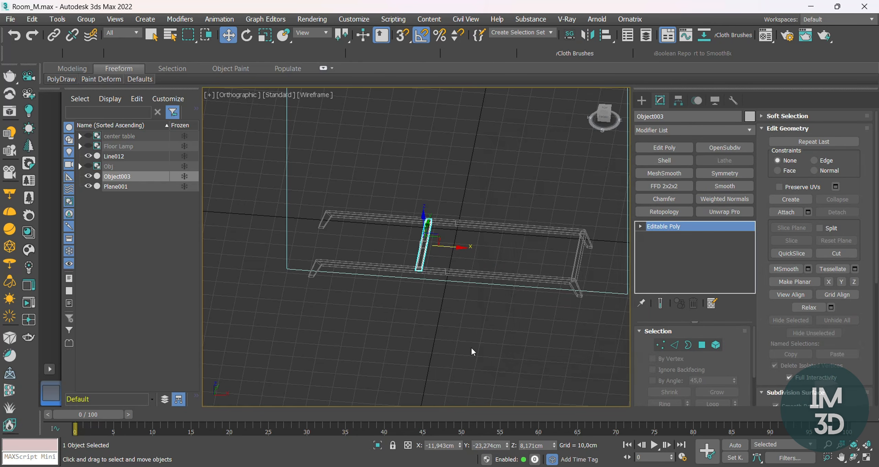
Move the mirrored crossbar along X to the open end of the frame, between the two legs.
{"action": "key", "text": "ctrl+v"}
{"action": "middle_click_drag", "start_coordinate": [474, 292], "coordinate": [467, 284]}
{"action": "middle_click_drag", "start_coordinate": [364, 275], "coordinate": [339, 257], "text": "alt"}
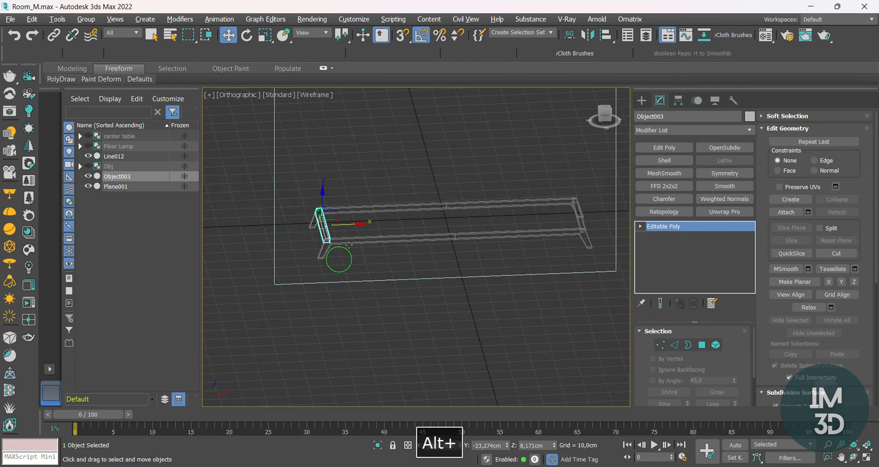
Select the leg frame and delete its Weighted Normals and Chamfer modifiers.
{"action": "scroll", "coordinate": [322, 249], "scroll_direction": "up", "scroll_amount": 5}
{"action": "key", "text": "F3"}
{"action": "scroll", "coordinate": [319, 247], "scroll_direction": "down", "scroll_amount": 3}
{"action": "left_click", "coordinate": [444, 250]}
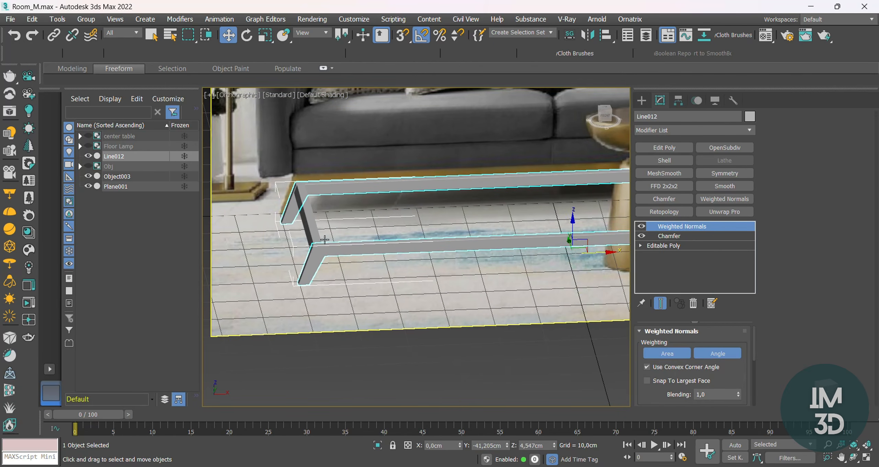
{"action": "scroll", "coordinate": [323, 241], "scroll_direction": "up", "scroll_amount": 5}
{"action": "right_click", "coordinate": [654, 227]}
{"action": "left_click", "coordinate": [669, 243]}
{"action": "right_click", "coordinate": [678, 226]}
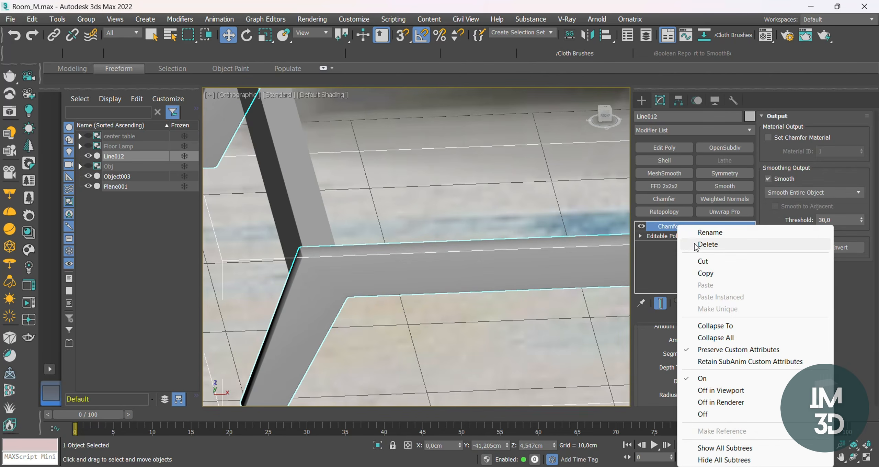
{"action": "left_click", "coordinate": [694, 244]}
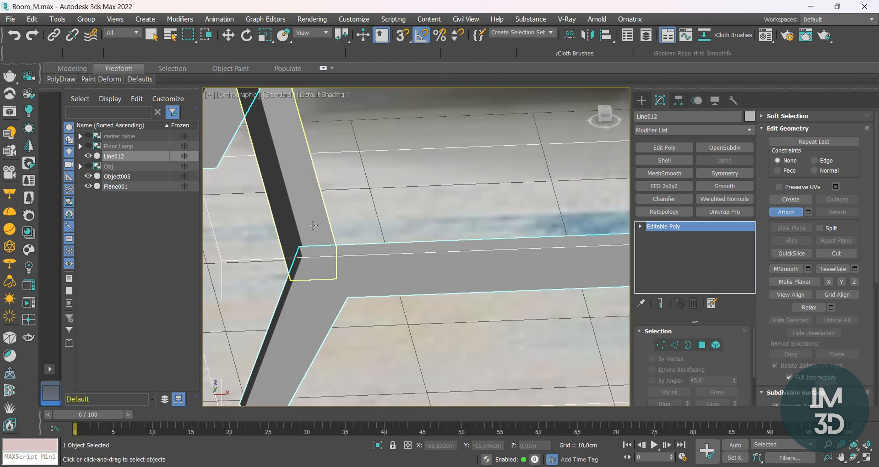
Attach the mirrored crossbar to the leg frame's Editable Poly.
{"action": "left_click", "coordinate": [313, 225]}
{"action": "scroll", "coordinate": [333, 271], "scroll_direction": "down", "scroll_amount": 5}
{"action": "middle_click_drag", "start_coordinate": [347, 274], "coordinate": [322, 329], "text": "alt"}
{"action": "scroll", "coordinate": [320, 298], "scroll_direction": "up", "scroll_amount": 5}
{"action": "key", "text": "F4"}
{"action": "scroll", "coordinate": [322, 289], "scroll_direction": "down", "scroll_amount": 4}
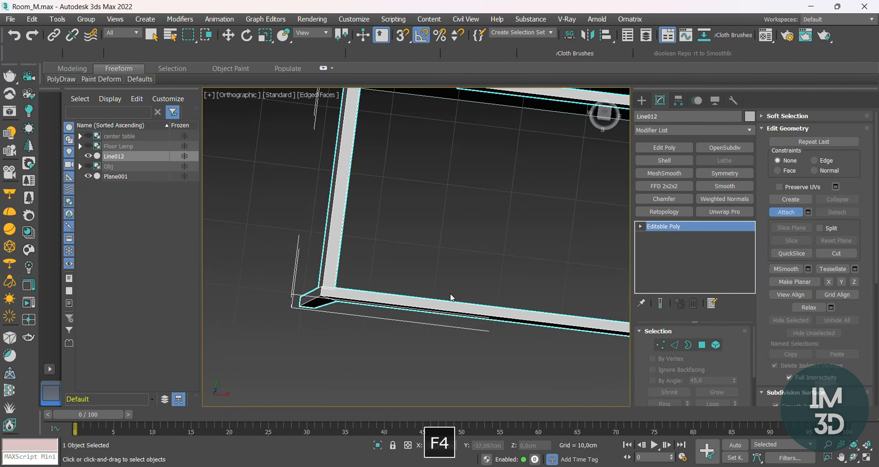
In the front view, move the attached crossbar element about 0.17 cm along X, flush with the leg's sloped outer edge.
{"action": "key", "text": "t"}
{"action": "key", "text": "z"}
{"action": "key", "text": "f"}
{"action": "key", "text": "F3"}
{"action": "key", "text": "F3"}
{"action": "scroll", "coordinate": [252, 237], "scroll_direction": "up", "scroll_amount": 10}
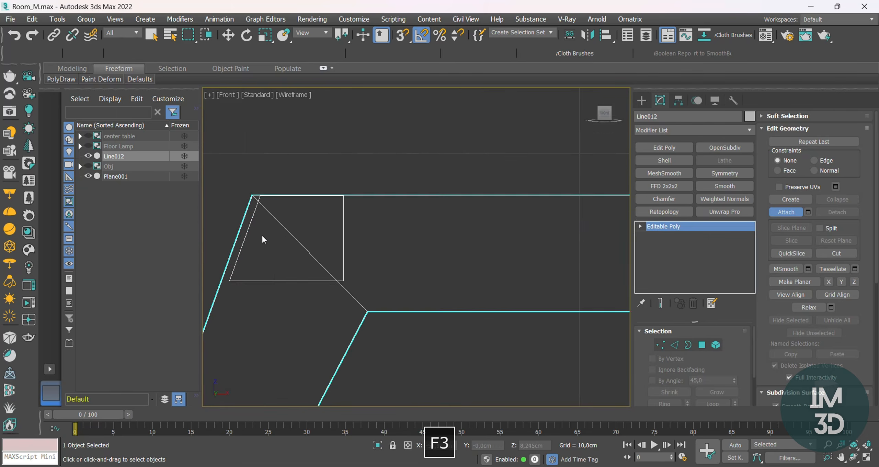
{"action": "scroll", "coordinate": [263, 237], "scroll_direction": "down", "scroll_amount": 2}
{"action": "scroll", "coordinate": [282, 251], "scroll_direction": "up", "scroll_amount": 2}
{"action": "left_click", "coordinate": [715, 344]}
{"action": "left_click", "coordinate": [284, 248]}
{"action": "middle_click_drag", "start_coordinate": [282, 248], "coordinate": [425, 285]}
{"action": "scroll", "coordinate": [425, 284], "scroll_direction": "up", "scroll_amount": 5}
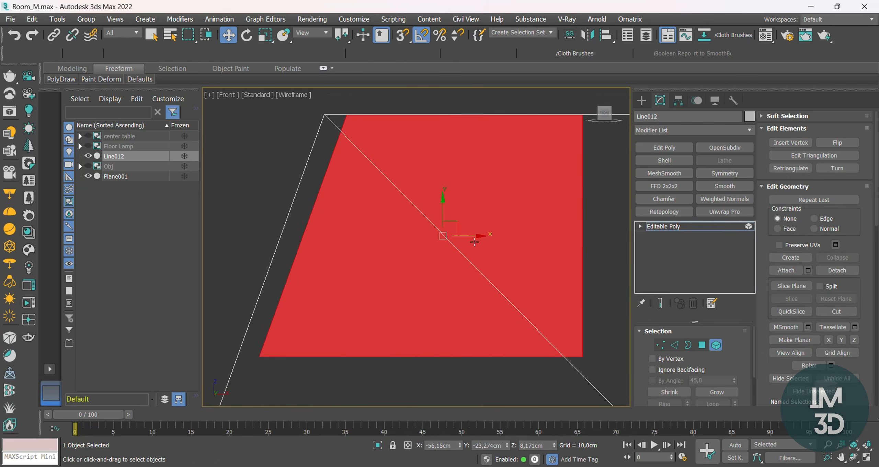
{"action": "left_click_drag", "start_coordinate": [475, 237], "coordinate": [455, 244]}
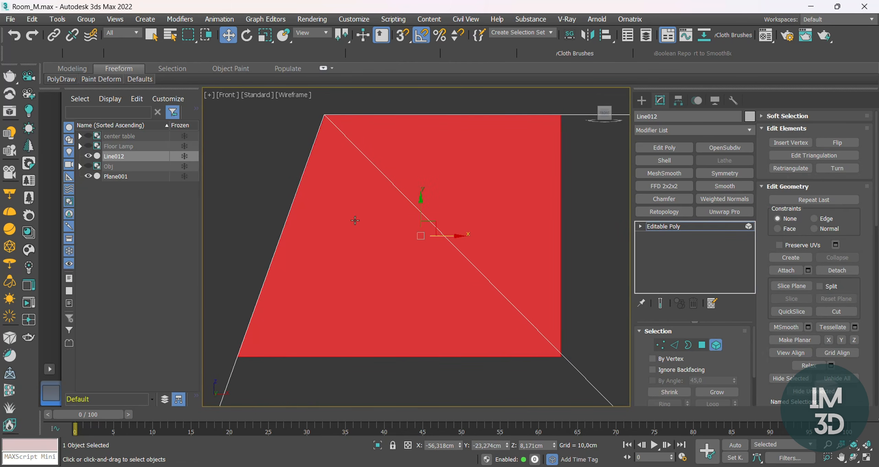
{"action": "scroll", "coordinate": [355, 221], "scroll_direction": "down", "scroll_amount": 10}
{"action": "left_click", "coordinate": [676, 227]}
Add a Chamfer modifier to the joined leg frame.
{"action": "scroll", "coordinate": [339, 232], "scroll_direction": "down", "scroll_amount": 3}
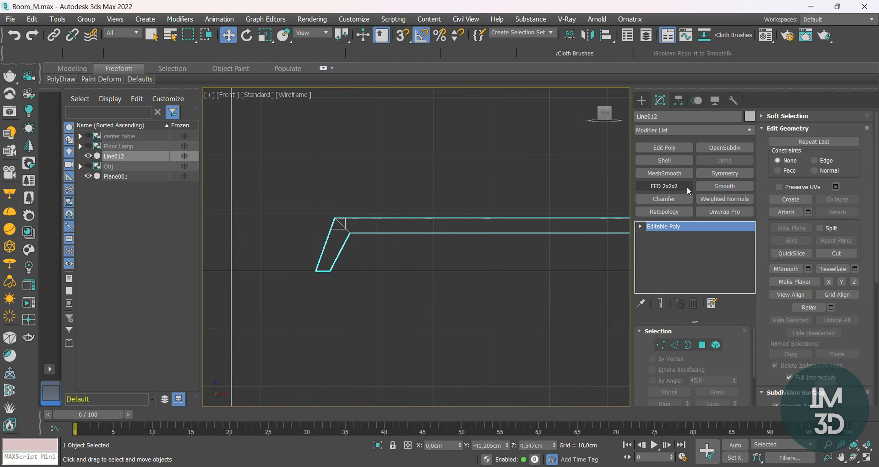
{"action": "left_click", "coordinate": [682, 198]}
{"action": "middle_click_drag", "start_coordinate": [515, 239], "coordinate": [220, 245]}
{"action": "scroll", "coordinate": [580, 241], "scroll_direction": "up", "scroll_amount": 5}
{"action": "middle_click_drag", "start_coordinate": [580, 241], "coordinate": [491, 247], "text": "alt"}
{"action": "scroll", "coordinate": [491, 248], "scroll_direction": "up", "scroll_amount": 2}
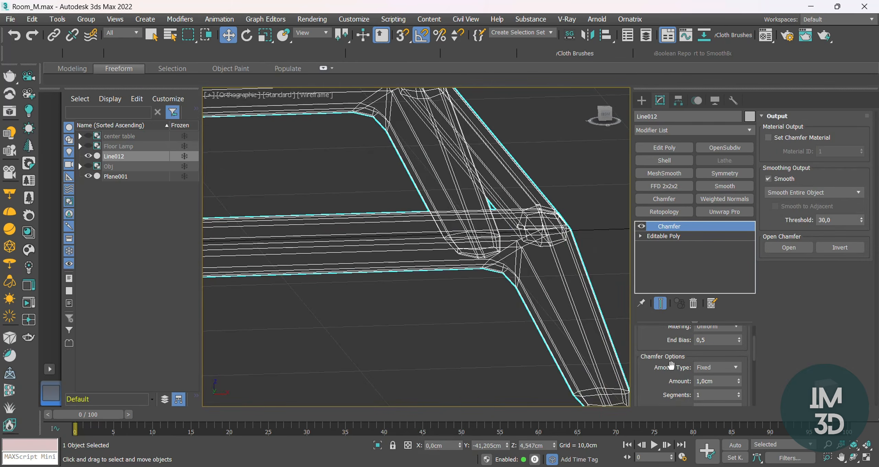
Set the frame's chamfer amount to 0.1 cm with 2 segments.
{"action": "scroll", "coordinate": [671, 366], "scroll_direction": "down", "scroll_amount": 1}
{"action": "key", "text": "F3"}
{"action": "left_click_drag", "start_coordinate": [738, 353], "coordinate": [721, 427]}
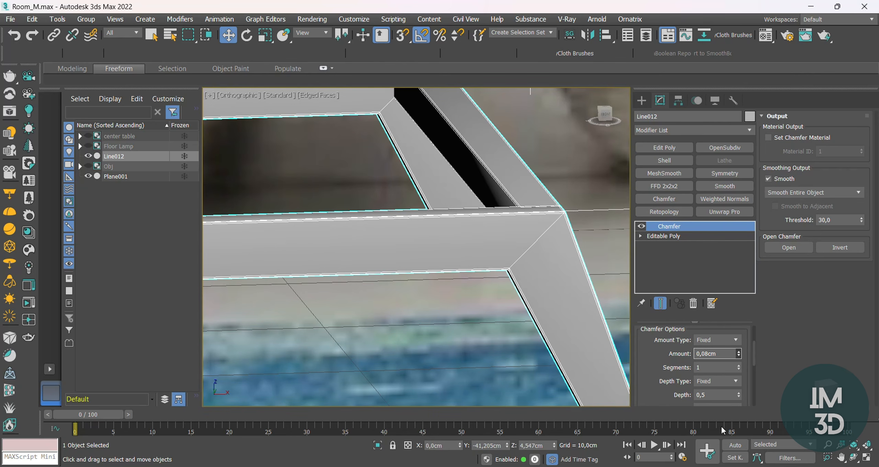
{"action": "middle_click_drag", "start_coordinate": [563, 347], "coordinate": [549, 233]}
{"action": "scroll", "coordinate": [544, 298], "scroll_direction": "up", "scroll_amount": 5}
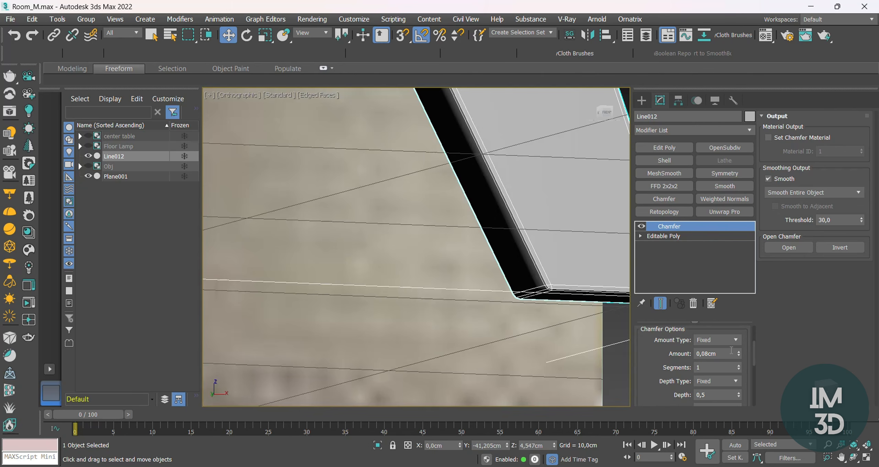
{"action": "left_click_drag", "start_coordinate": [738, 353], "coordinate": [737, 354]}
{"action": "scroll", "coordinate": [556, 280], "scroll_direction": "down", "scroll_amount": 4}
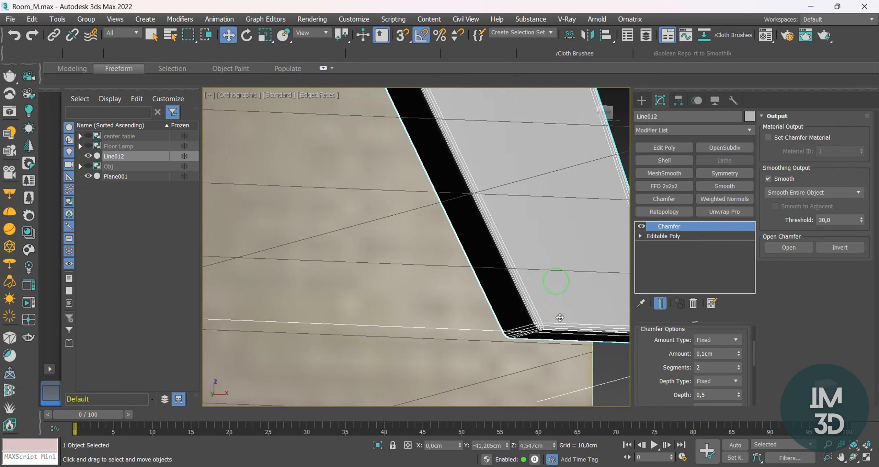
Add a Weighted Normals modifier above the frame's Chamfer to clean up its shading.
{"action": "key", "text": "F4"}
{"action": "left_click", "coordinate": [723, 199]}
{"action": "scroll", "coordinate": [519, 227], "scroll_direction": "down", "scroll_amount": 4}
{"action": "middle_click_drag", "start_coordinate": [520, 228], "coordinate": [504, 259], "text": "alt"}
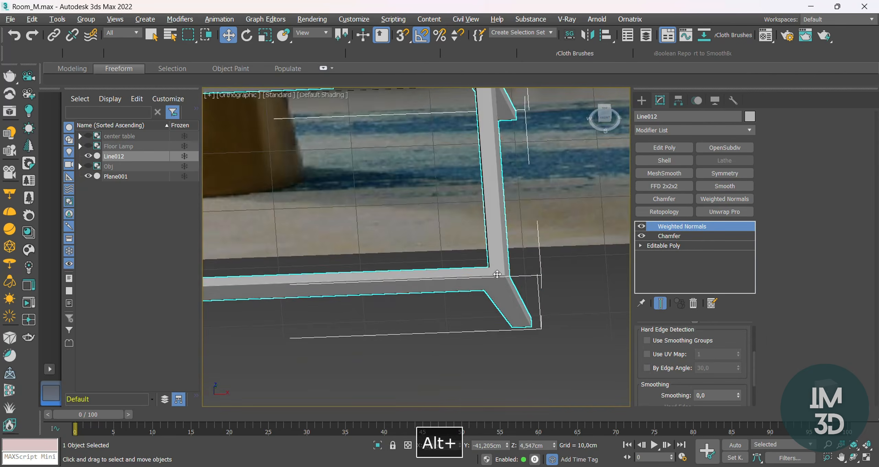
{"action": "scroll", "coordinate": [504, 259], "scroll_direction": "up", "scroll_amount": 4}
{"action": "key", "text": "F4"}
{"action": "key", "text": "F4"}
Examine how the finished leg frame lines up with the sofa reference image in the front view.
{"action": "left_click", "coordinate": [567, 290]}
{"action": "key", "text": "f"}
{"action": "key", "text": "z"}
{"action": "scroll", "coordinate": [282, 315], "scroll_direction": "up", "scroll_amount": 8}
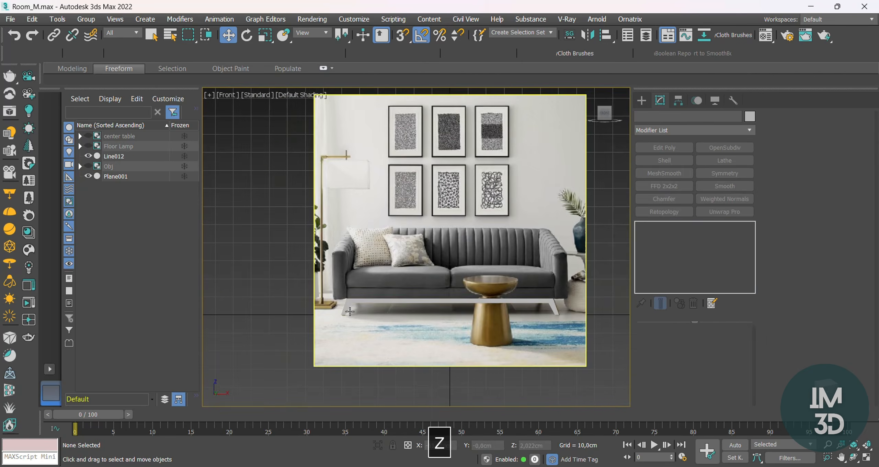
{"action": "scroll", "coordinate": [277, 314], "scroll_direction": "down", "scroll_amount": 3}
{"action": "left_click", "coordinate": [306, 290]}
{"action": "scroll", "coordinate": [306, 290], "scroll_direction": "down", "scroll_amount": 1}
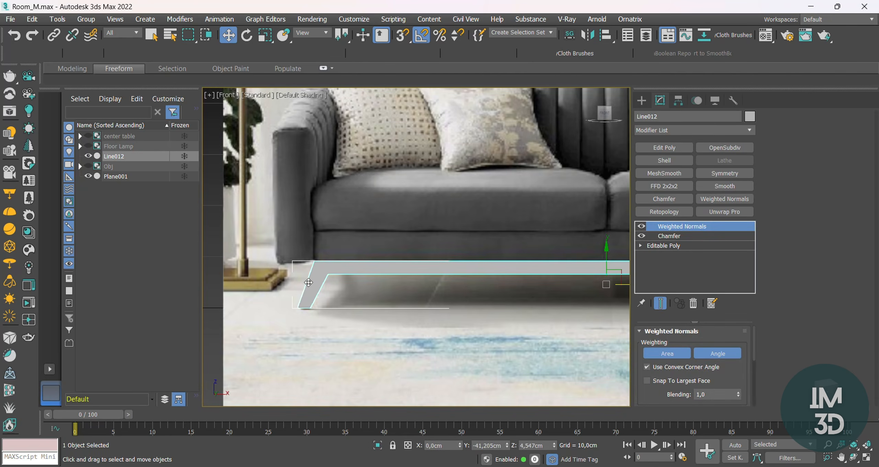
{"action": "key", "text": "z"}
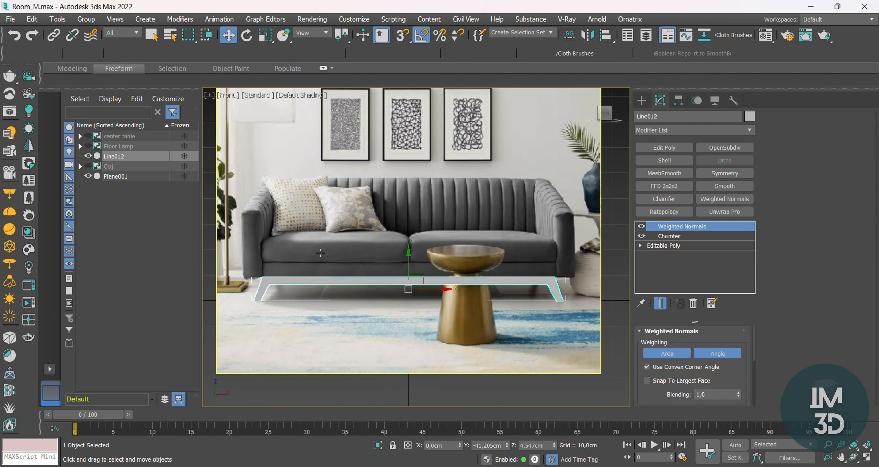
{"action": "middle_click_drag", "start_coordinate": [471, 300], "coordinate": [453, 293]}
{"action": "left_click", "coordinate": [588, 283]}
{"action": "scroll", "coordinate": [588, 283], "scroll_direction": "up", "scroll_amount": 2}
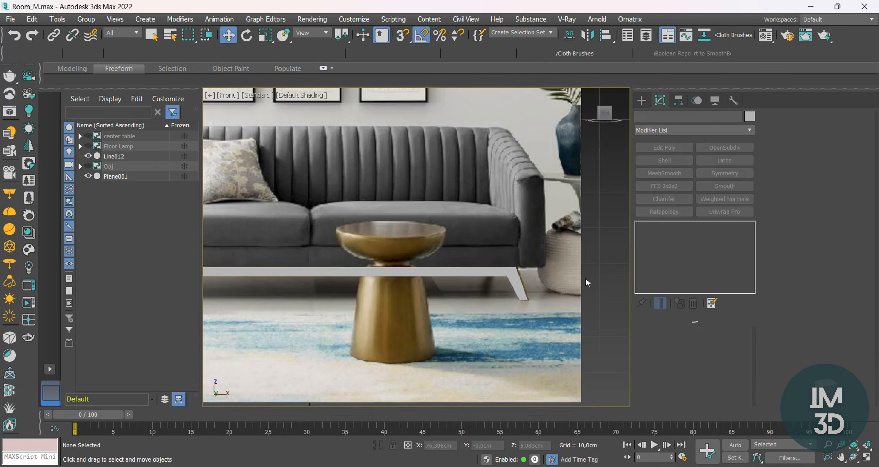
Create a box over the sofa's base panel beneath one seat cushion, about 5.8 cm long, 56.1 cm wide and 12.7 cm high.
{"action": "left_click", "coordinate": [642, 101]}
{"action": "left_click", "coordinate": [663, 173]}
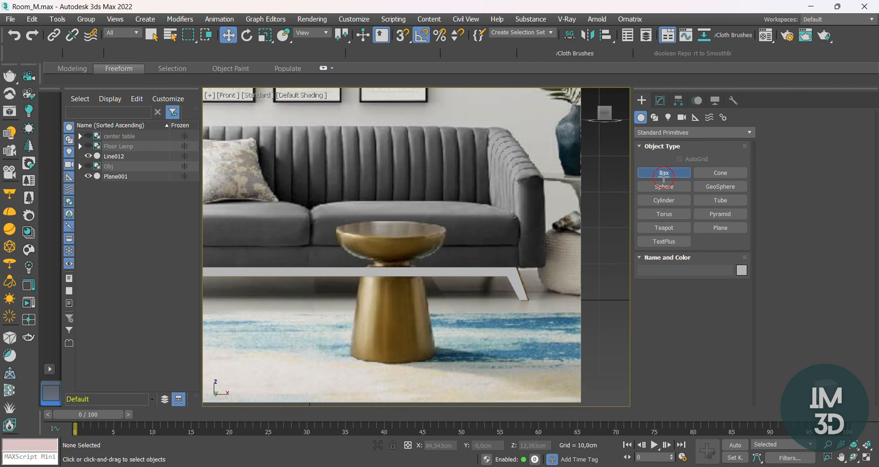
{"action": "middle_click_drag", "start_coordinate": [415, 244], "coordinate": [266, 225]}
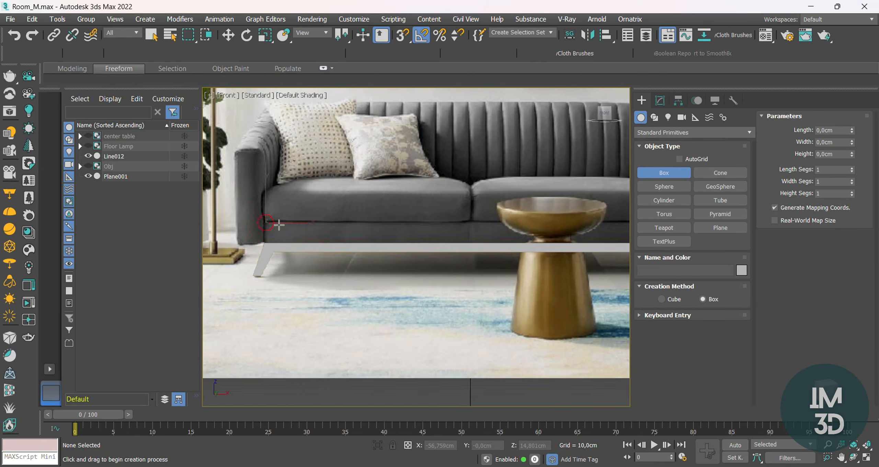
{"action": "left_click_drag", "start_coordinate": [278, 225], "coordinate": [468, 243]}
{"action": "left_click", "coordinate": [452, 191]}
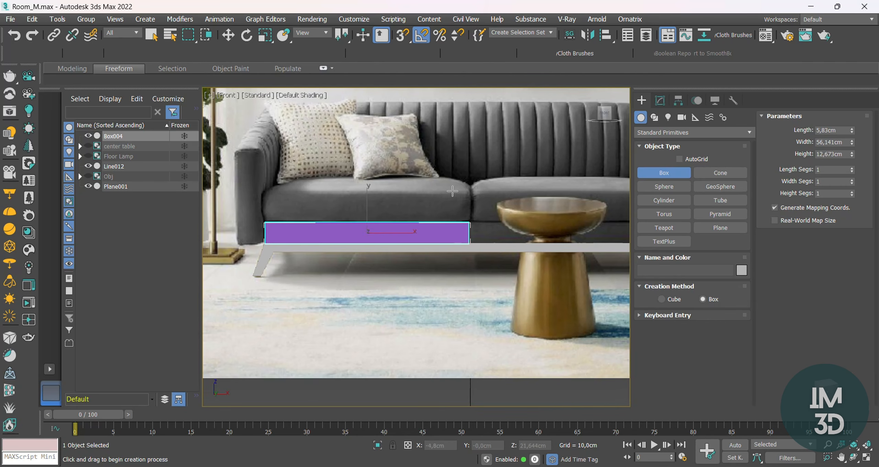
Convert the box to Editable Poly and move it about 5 cm along Y onto the frame's rear rail.
{"action": "key", "text": "t"}
{"action": "key", "text": "z"}
{"action": "key", "text": "w"}
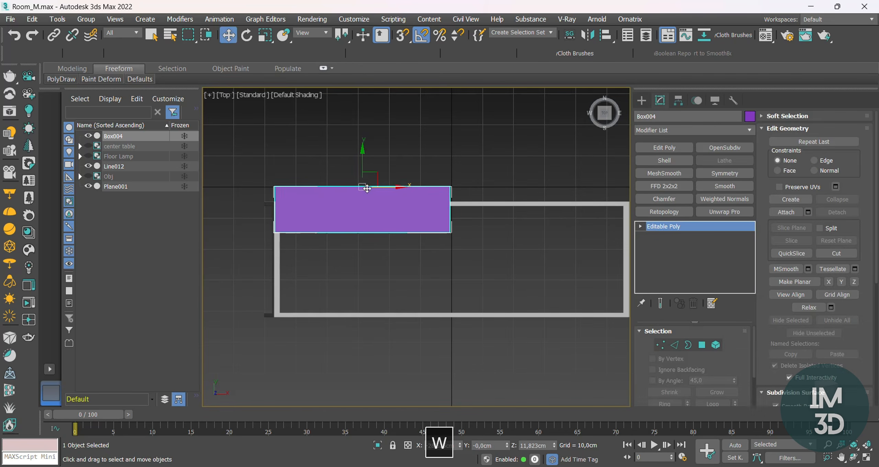
{"action": "key", "text": "F3"}
{"action": "left_click_drag", "start_coordinate": [363, 161], "coordinate": [365, 176]}
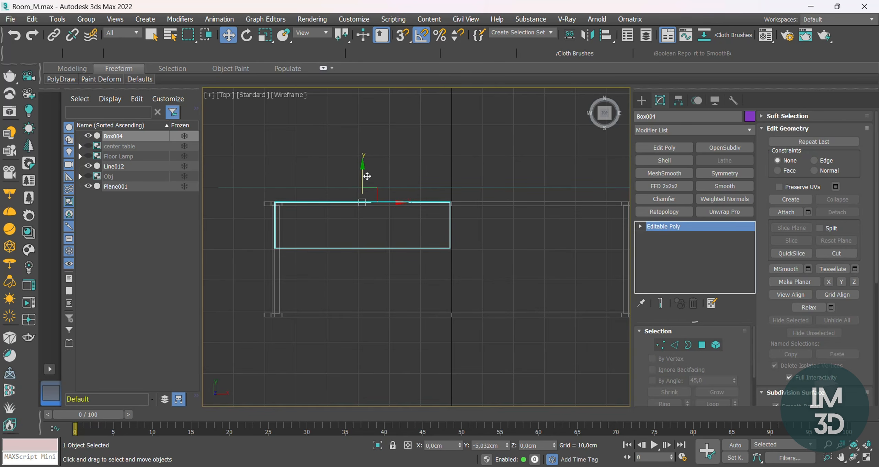
Select the box's front vertices and move them along Y to the frame's front rail.
{"action": "key", "text": "1"}
{"action": "left_click_drag", "start_coordinate": [495, 257], "coordinate": [215, 240]}
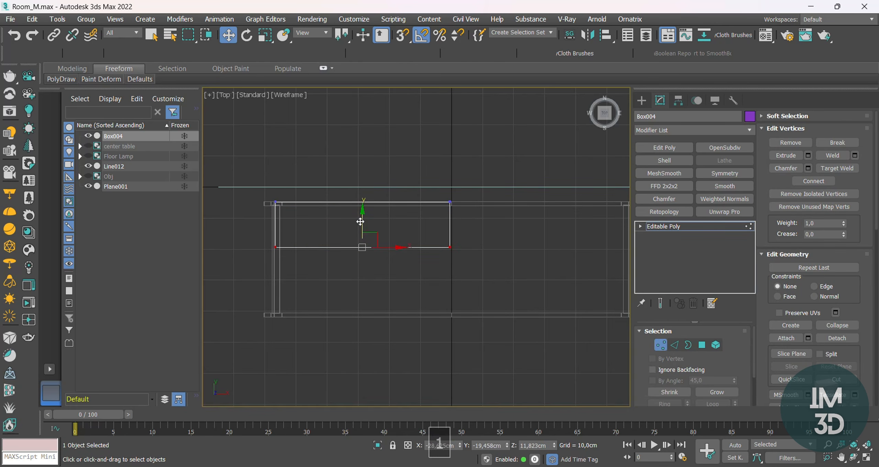
{"action": "key", "text": "f"}
{"action": "key", "text": "z"}
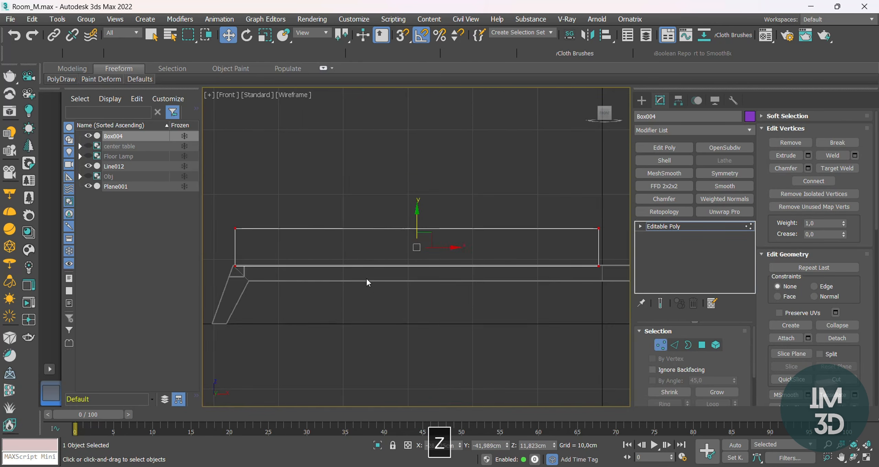
{"action": "key", "text": "F3"}
{"action": "scroll", "coordinate": [383, 257], "scroll_direction": "down", "scroll_amount": 2}
{"action": "scroll", "coordinate": [384, 257], "scroll_direction": "down", "scroll_amount": 3}
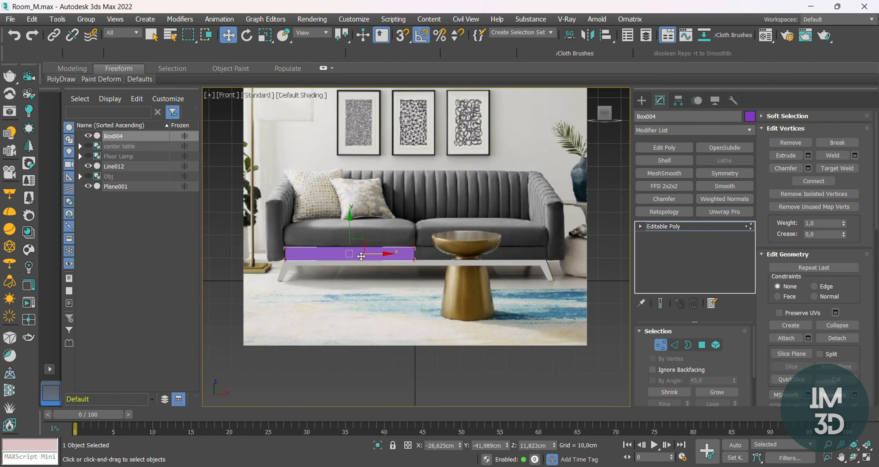
Move the box's outer end vertices about 0.6 cm along X to match the base panel's edge in the reference.
{"action": "scroll", "coordinate": [512, 248], "scroll_direction": "up", "scroll_amount": 6}
{"action": "scroll", "coordinate": [447, 254], "scroll_direction": "down", "scroll_amount": 8}
{"action": "middle_click_drag", "start_coordinate": [320, 271], "coordinate": [401, 263], "text": "alt"}
{"action": "key", "text": "F4"}
{"action": "key", "text": "f"}
{"action": "key", "text": "z"}
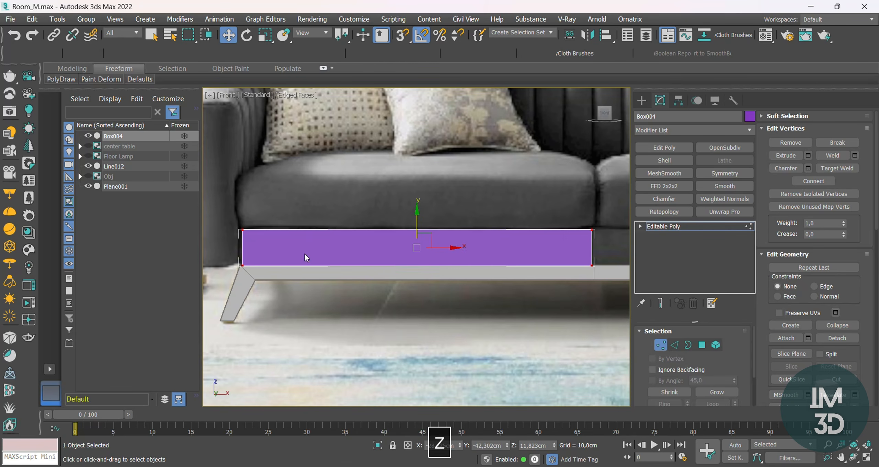
{"action": "scroll", "coordinate": [232, 253], "scroll_direction": "up", "scroll_amount": 3}
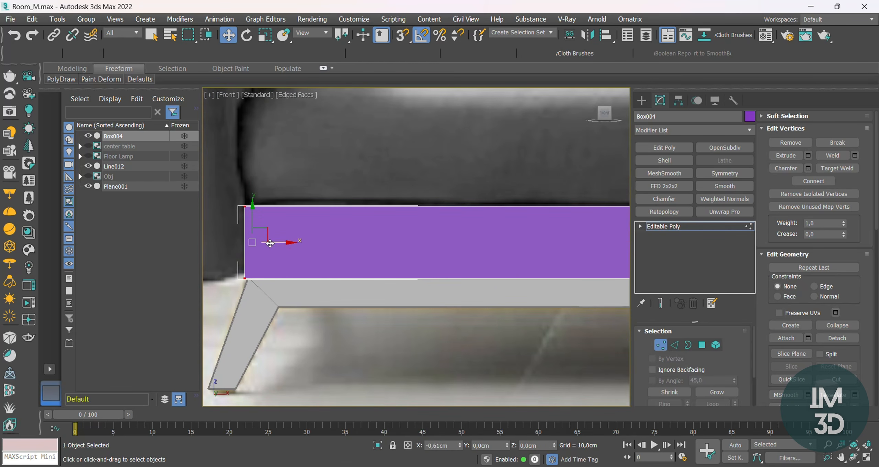
{"action": "left_click_drag", "start_coordinate": [270, 243], "coordinate": [269, 243]}
{"action": "scroll", "coordinate": [323, 261], "scroll_direction": "down", "scroll_amount": 5}
{"action": "middle_click_drag", "start_coordinate": [476, 257], "coordinate": [446, 258]}
{"action": "scroll", "coordinate": [415, 245], "scroll_direction": "down", "scroll_amount": 3}
{"action": "scroll", "coordinate": [405, 256], "scroll_direction": "up", "scroll_amount": 3}
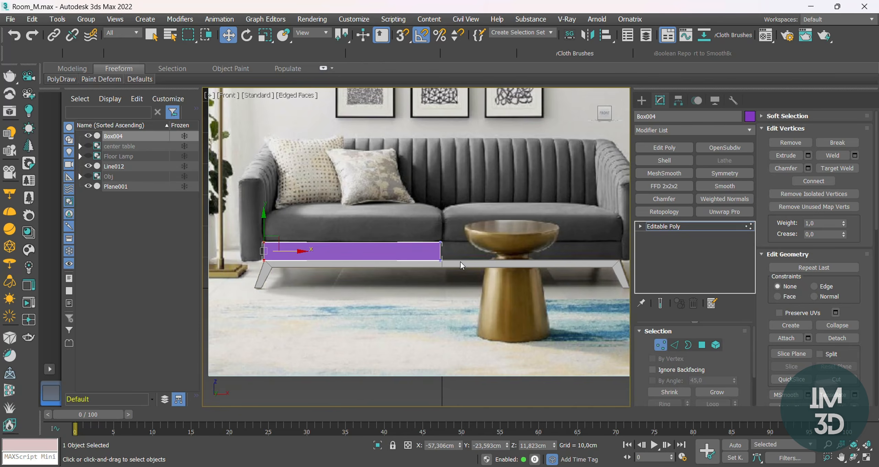
Connect the box's edges with 3 segments in both the lengthwise and crosswise directions.
{"action": "middle_click_drag", "start_coordinate": [460, 265], "coordinate": [413, 274], "text": "alt"}
{"action": "key", "text": "2"}
{"action": "key", "text": "F3"}
{"action": "key", "text": "ctrl+c"}
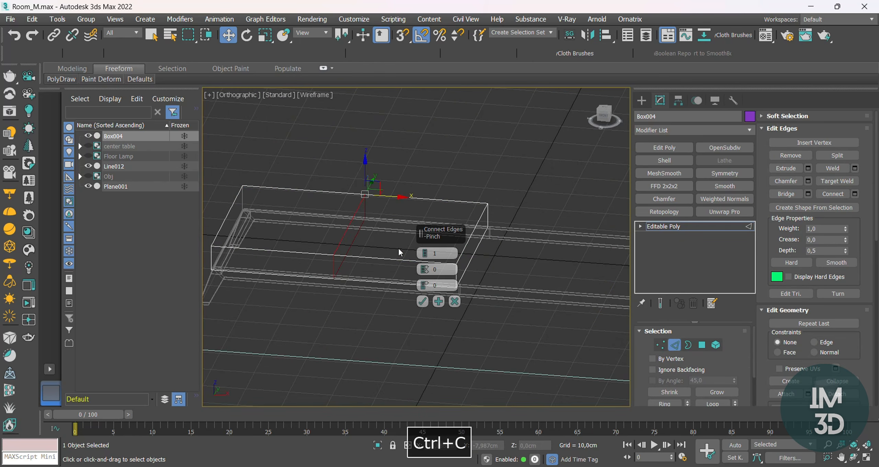
{"action": "left_click_drag", "start_coordinate": [420, 254], "coordinate": [461, 258]}
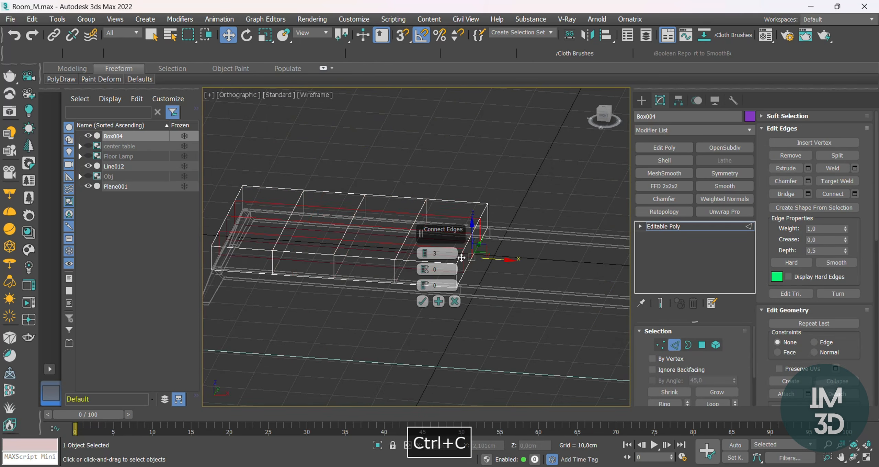
{"action": "left_click", "coordinate": [421, 303]}
{"action": "mouse_move", "coordinate": [449, 251]}
{"action": "middle_mouse_down", "text": "alt"}
{"action": "mouse_move", "coordinate": [426, 275]}
{"action": "mouse_move", "coordinate": [449, 271]}
{"action": "middle_mouse_up", "text": "alt"}
{"action": "key", "text": "F3"}
{"action": "key", "text": "F4"}
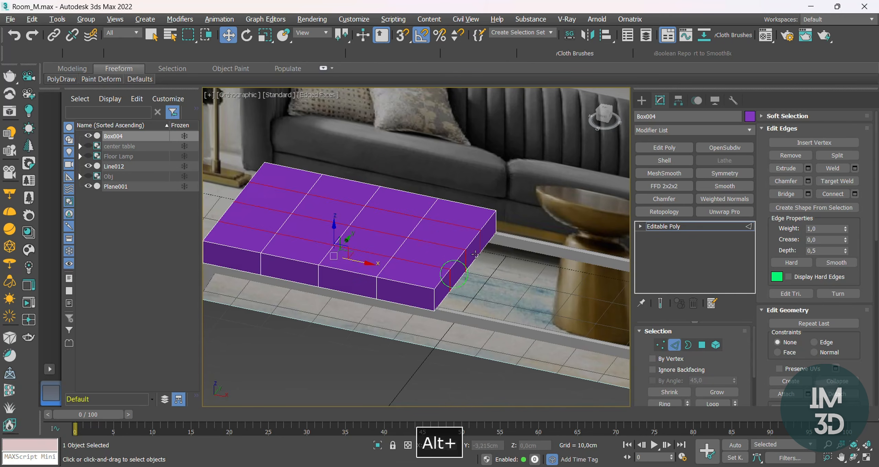
Set the purple box's object colour to light grey and frame it from its front corner.
{"action": "left_click", "coordinate": [667, 225]}
{"action": "left_click", "coordinate": [749, 116]}
{"action": "left_click", "coordinate": [511, 261]}
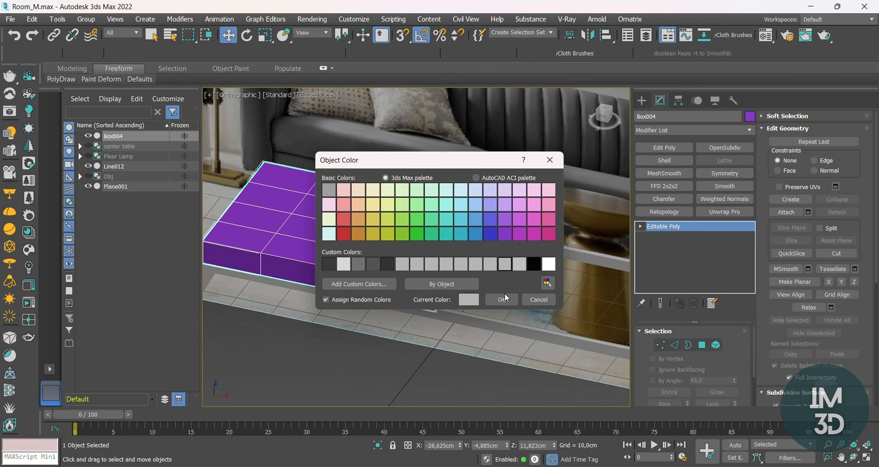
{"action": "left_click", "coordinate": [504, 297]}
{"action": "key", "text": "F4"}
{"action": "key", "text": "F4"}
{"action": "middle_click_drag", "start_coordinate": [469, 277], "coordinate": [540, 298], "text": "alt"}
{"action": "key", "text": "f"}
{"action": "key", "text": "z"}
{"action": "scroll", "coordinate": [517, 258], "scroll_direction": "down", "scroll_amount": 2}
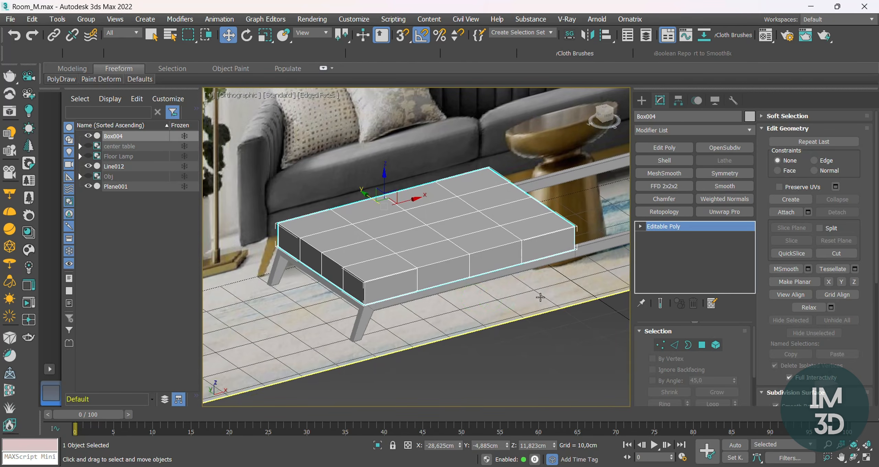
{"action": "scroll", "coordinate": [376, 285], "scroll_direction": "up", "scroll_amount": 2}
Select the box's top and bottom perimeter edges and chamfer them by about 0.49 cm with 1 segment.
{"action": "key", "text": "2"}
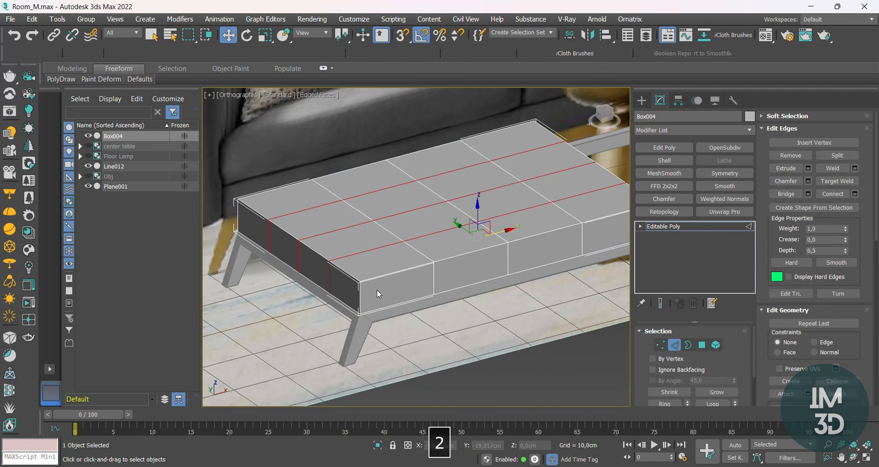
{"action": "key", "text": "F4"}
{"action": "key", "text": "F4"}
{"action": "double_click", "coordinate": [425, 266]}
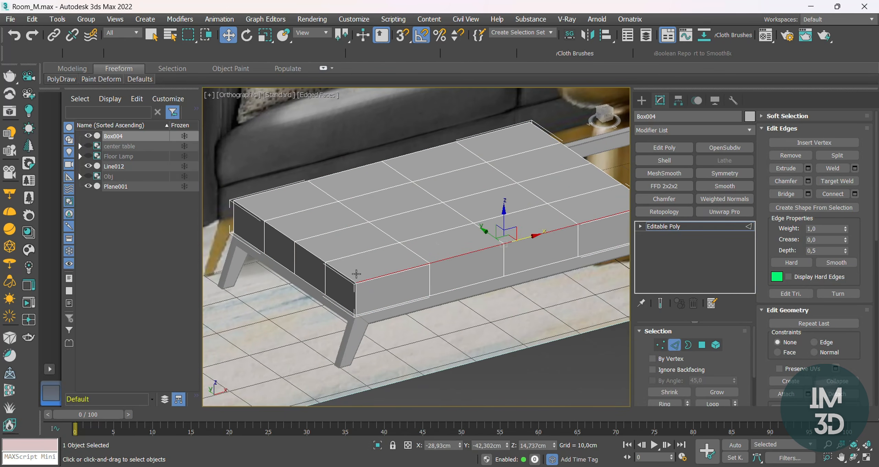
{"action": "double_click", "coordinate": [350, 279], "text": "ctrl"}
{"action": "double_click", "coordinate": [345, 292], "text": "ctrl"}
{"action": "key", "text": "ctrl+z"}
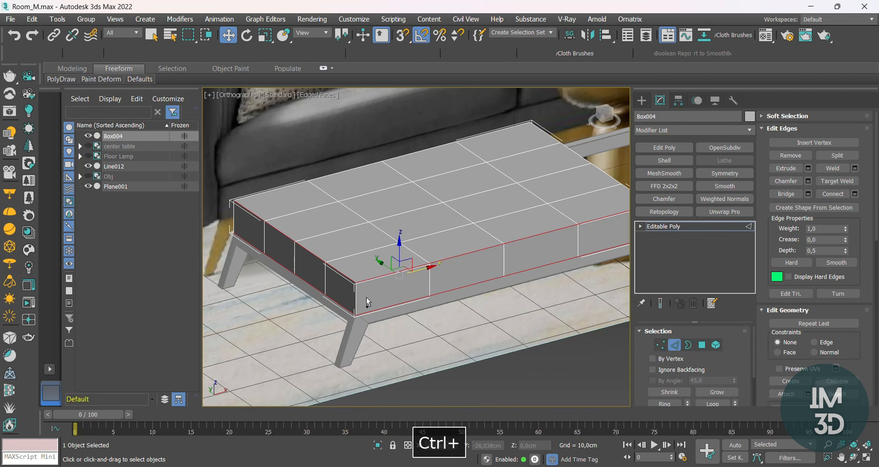
{"action": "key", "text": "ctrl+z"}
{"action": "left_click", "coordinate": [234, 227], "text": "ctrl"}
{"action": "middle_click_drag", "start_coordinate": [484, 219], "coordinate": [457, 235]}
{"action": "key", "text": "ctrl+z"}
{"action": "key", "text": "F3"}
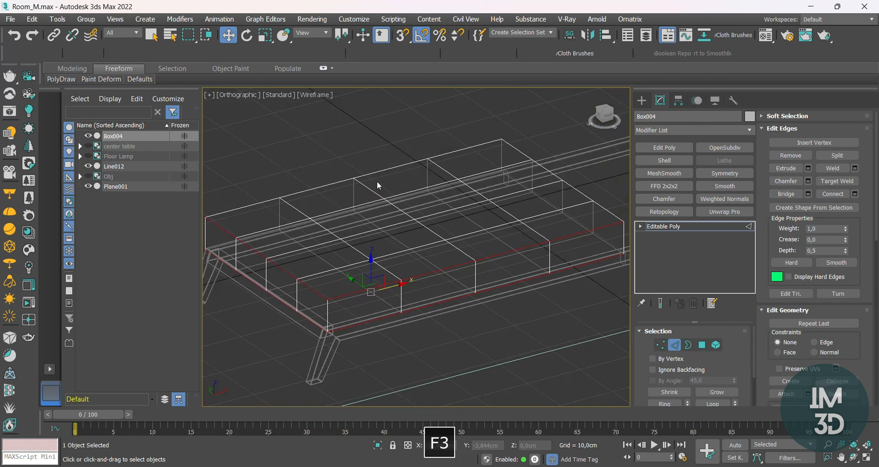
{"action": "middle_click_drag", "start_coordinate": [455, 201], "coordinate": [412, 176], "text": "alt"}
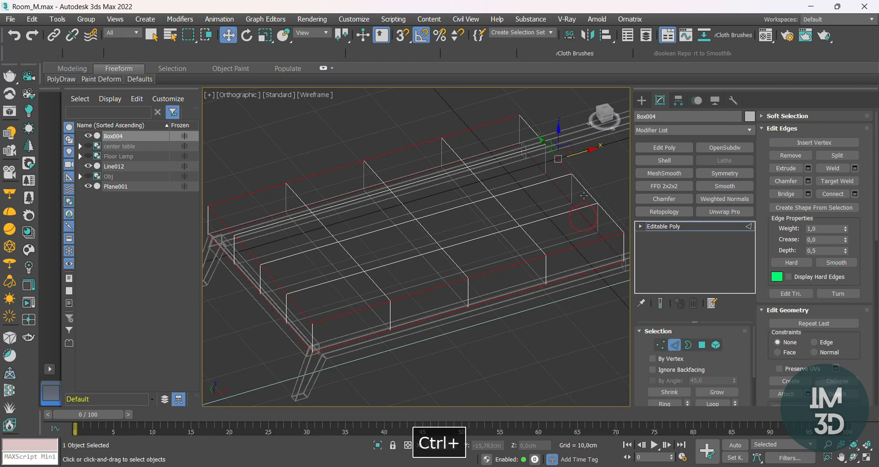
{"action": "key", "text": "F3"}
{"action": "key", "text": "ctrl+shift+c"}
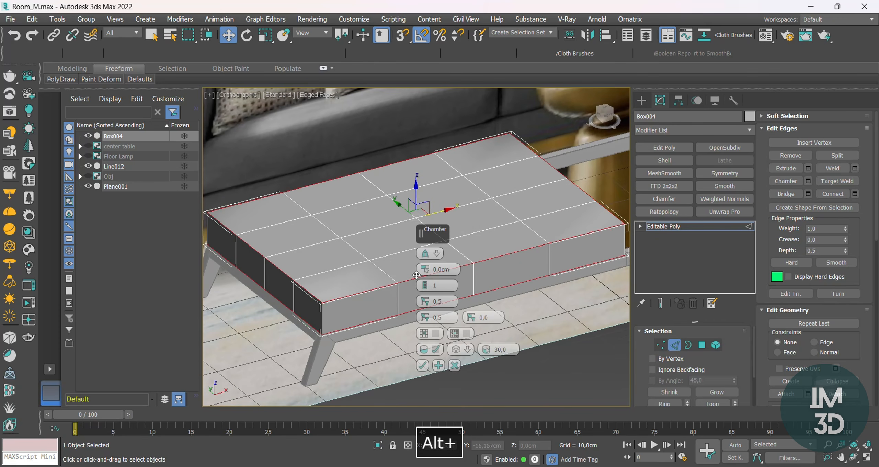
{"action": "left_click_drag", "start_coordinate": [420, 270], "coordinate": [424, 283]}
{"action": "scroll", "coordinate": [329, 307], "scroll_direction": "up", "scroll_amount": 6}
{"action": "key", "text": "F4"}
{"action": "key", "text": "F4"}
{"action": "scroll", "coordinate": [318, 310], "scroll_direction": "down", "scroll_amount": 3}
{"action": "left_click", "coordinate": [422, 365]}
Select the box's vertical corner edges and chamfer them by 0.971 cm with 2 segments.
{"action": "left_click", "coordinate": [314, 322]}
{"action": "scroll", "coordinate": [321, 309], "scroll_direction": "down", "scroll_amount": 5}
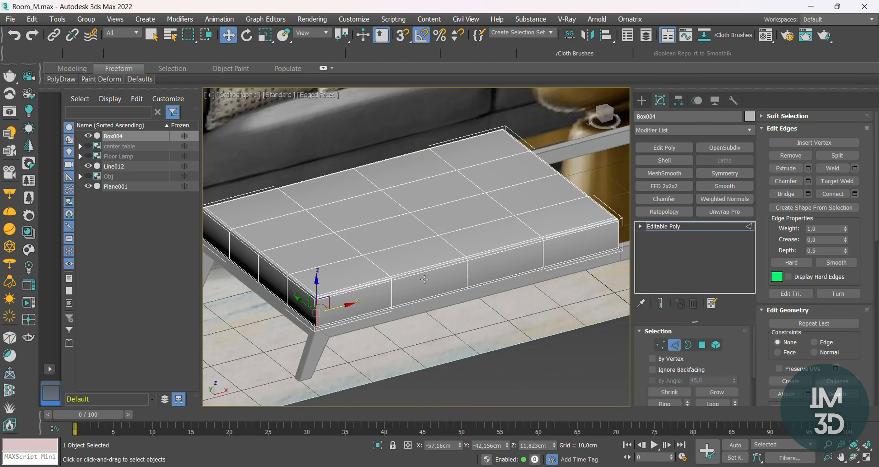
{"action": "key", "text": "F3"}
{"action": "scroll", "coordinate": [268, 239], "scroll_direction": "up", "scroll_amount": 4}
{"action": "left_click", "coordinate": [268, 239]}
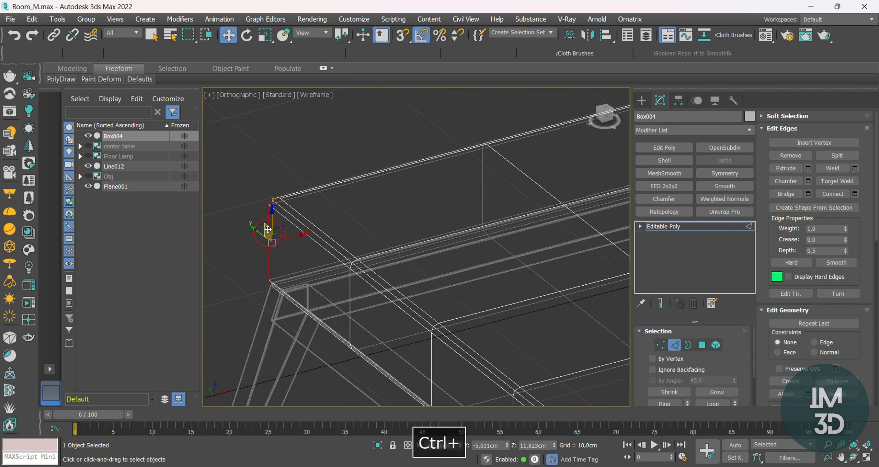
{"action": "scroll", "coordinate": [268, 239], "scroll_direction": "down", "scroll_amount": 4}
{"action": "middle_click_drag", "start_coordinate": [598, 169], "coordinate": [542, 187]}
{"action": "left_click", "coordinate": [514, 176], "text": "ctrl"}
{"action": "middle_click_drag", "start_coordinate": [563, 232], "coordinate": [515, 235]}
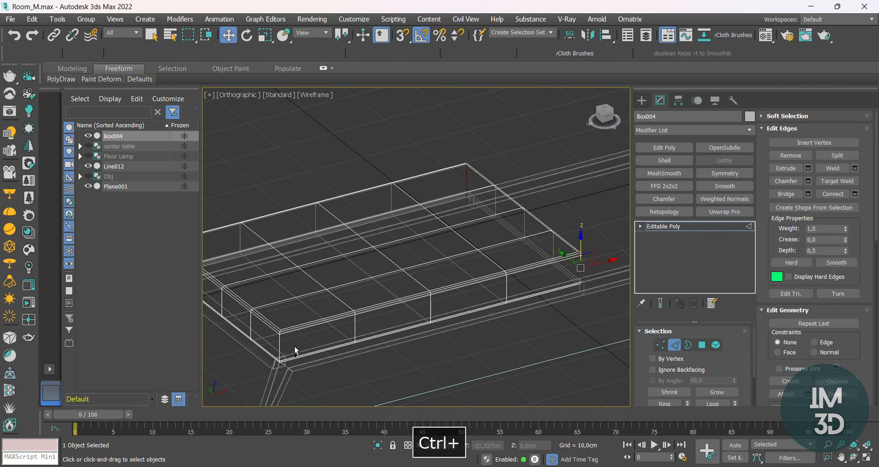
{"action": "scroll", "coordinate": [282, 345], "scroll_direction": "up", "scroll_amount": 3}
{"action": "key", "text": "F3"}
{"action": "key", "text": "ctrl+shift+c"}
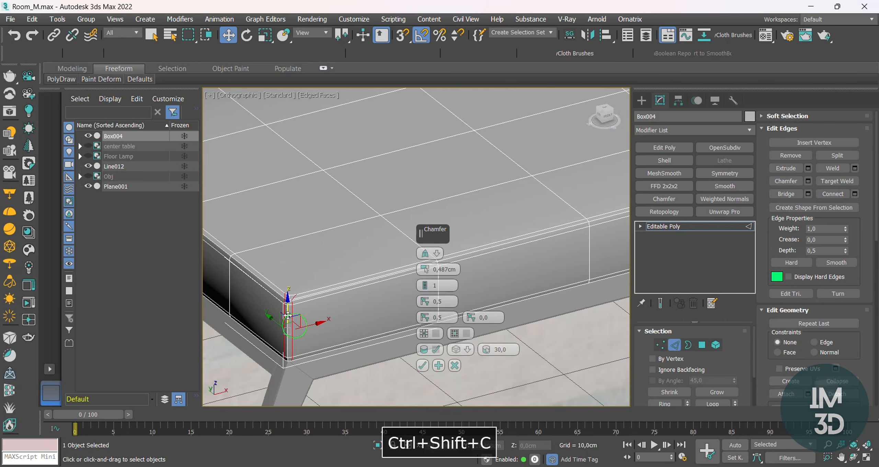
{"action": "left_click", "coordinate": [437, 253]}
{"action": "left_click", "coordinate": [451, 275]}
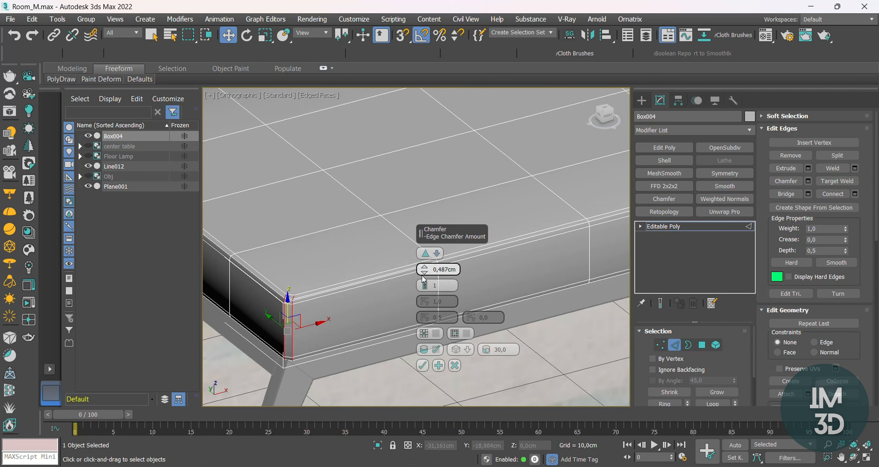
{"action": "left_click", "coordinate": [425, 283]}
{"action": "scroll", "coordinate": [309, 284], "scroll_direction": "down", "scroll_amount": 4}
{"action": "key", "text": "F4"}
{"action": "key", "text": "F4"}
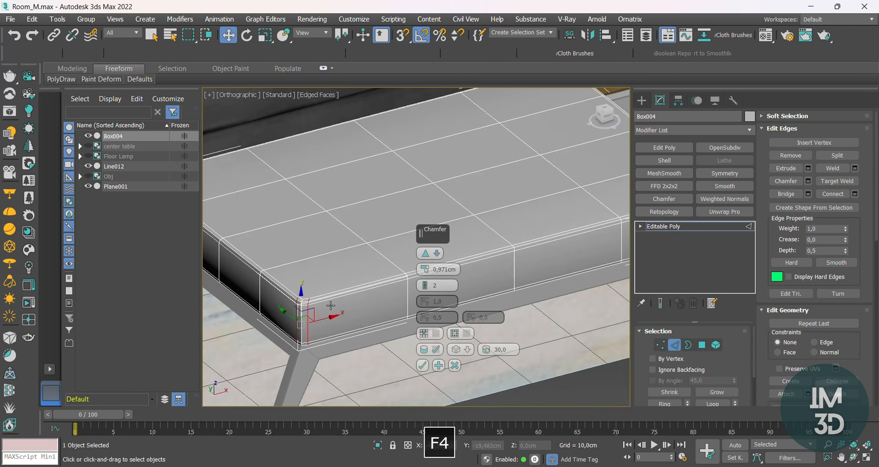
{"action": "middle_click_drag", "start_coordinate": [347, 306], "coordinate": [260, 296], "text": "alt"}
{"action": "scroll", "coordinate": [260, 297], "scroll_direction": "up", "scroll_amount": 5}
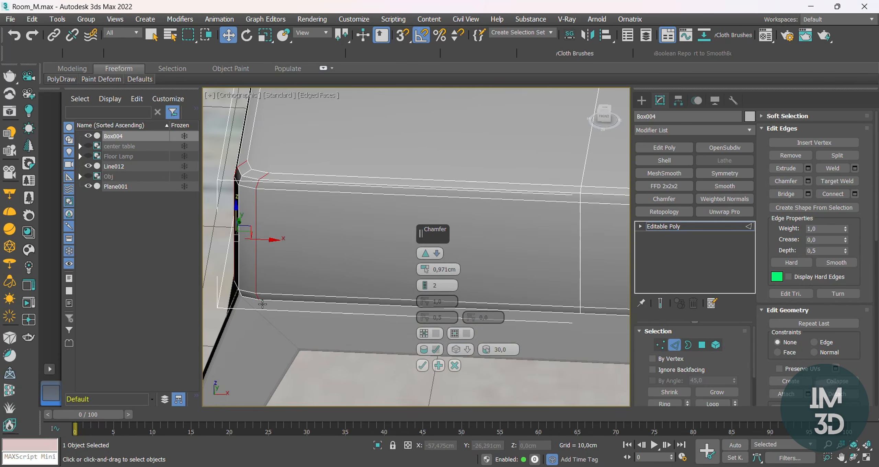
{"action": "left_click", "coordinate": [422, 365]}
Cut new edges along the border of the box's top face, joining the chamfered corners with the Cut tool.
{"action": "middle_click_drag", "start_coordinate": [422, 365], "coordinate": [498, 273], "text": "alt"}
{"action": "key", "text": "1"}
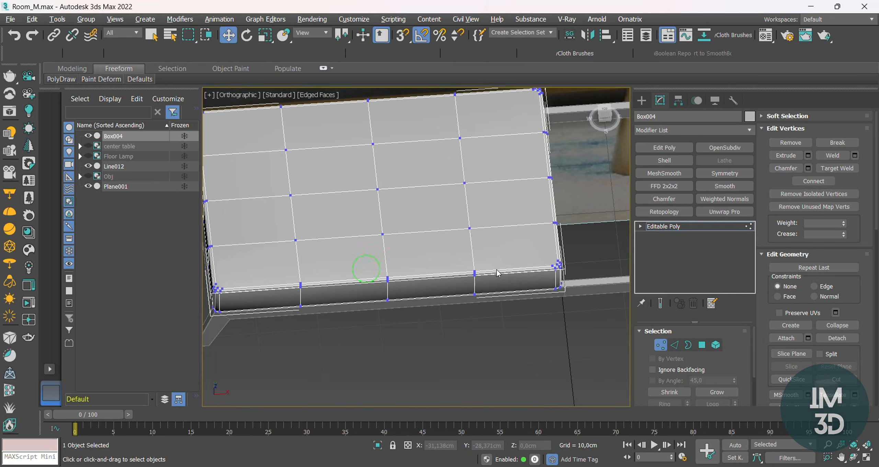
{"action": "key", "text": "alt+c"}
{"action": "left_click", "coordinate": [219, 279]}
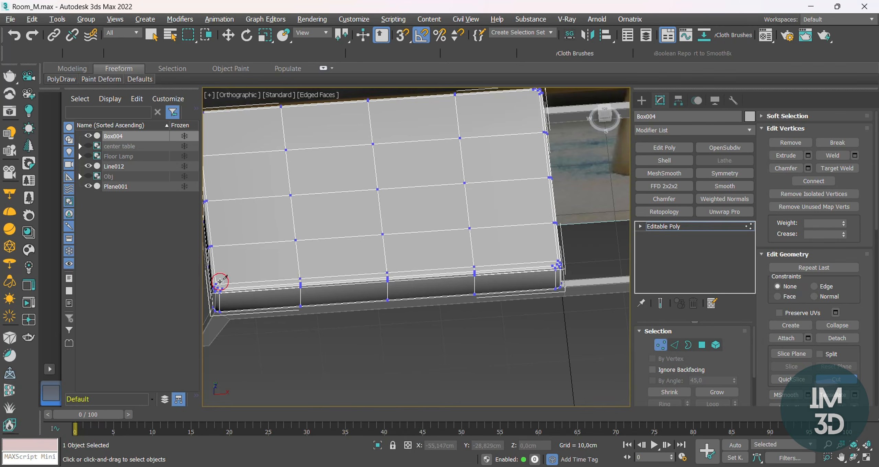
{"action": "scroll", "coordinate": [220, 281], "scroll_direction": "up", "scroll_amount": 3}
{"action": "middle_click_drag", "start_coordinate": [229, 271], "coordinate": [324, 367]}
{"action": "scroll", "coordinate": [324, 336], "scroll_direction": "down", "scroll_amount": 2}
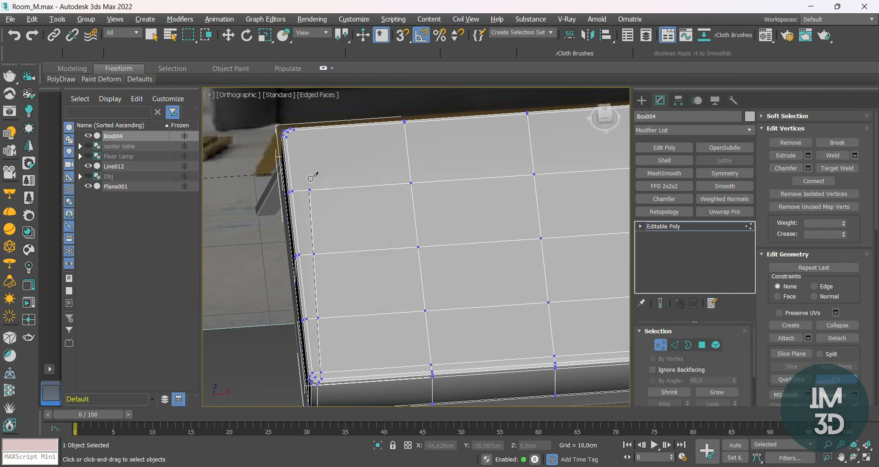
{"action": "middle_click_drag", "start_coordinate": [518, 133], "coordinate": [491, 196]}
{"action": "left_click", "coordinate": [490, 196]}
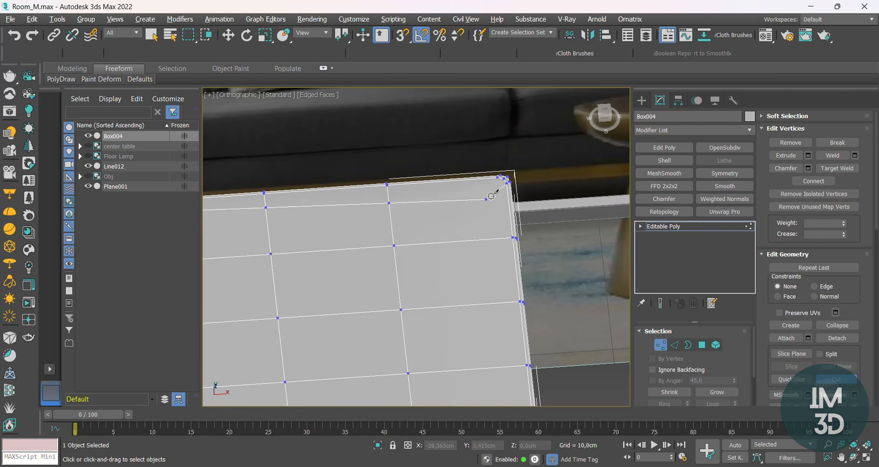
{"action": "left_click", "coordinate": [496, 177]}
{"action": "left_click", "coordinate": [494, 367]}
{"action": "middle_click_drag", "start_coordinate": [496, 374], "coordinate": [492, 234]}
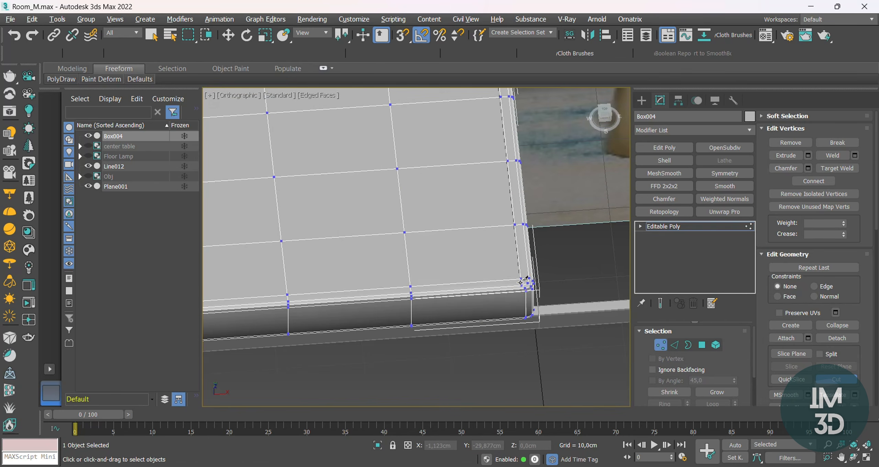
{"action": "key", "text": "w"}
{"action": "key", "text": "f"}
{"action": "key", "text": "z"}
{"action": "key", "text": "1"}
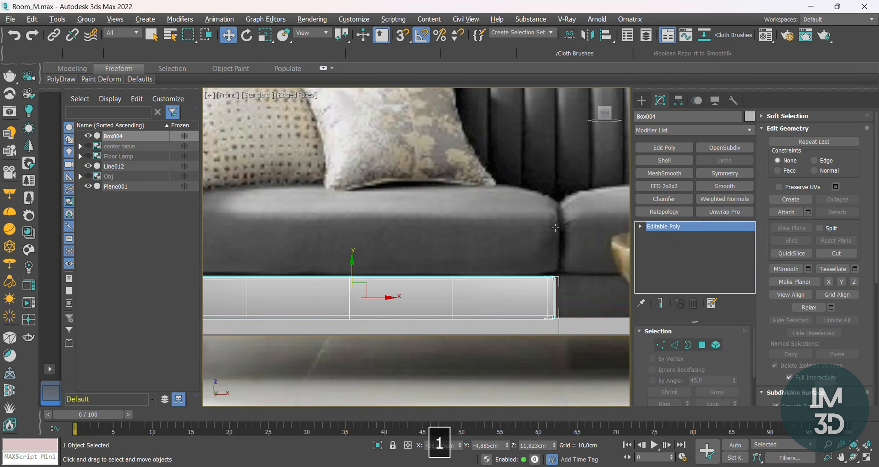
Mirror the box with a Symmetry modifier on the Y axis and collapse it to Editable Poly.
{"action": "left_click", "coordinate": [714, 175]}
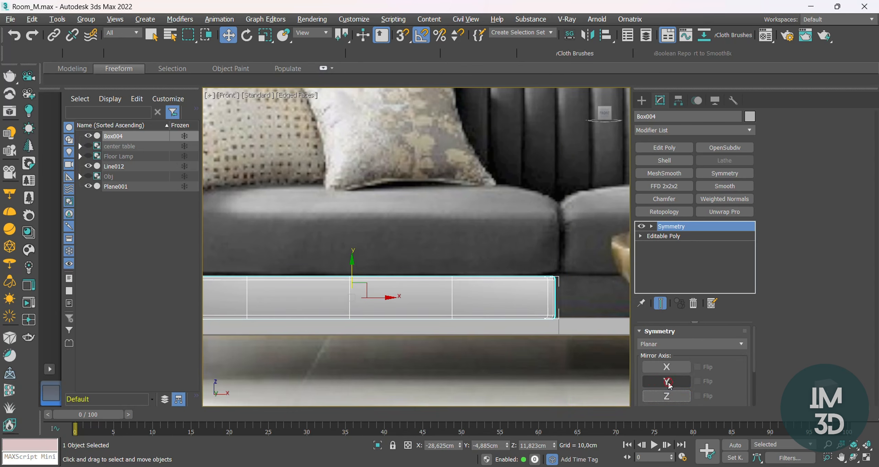
{"action": "left_click", "coordinate": [668, 382]}
{"action": "middle_click_drag", "start_coordinate": [533, 264], "coordinate": [506, 308], "text": "alt"}
{"action": "scroll", "coordinate": [610, 314], "scroll_direction": "up", "scroll_amount": 5}
{"action": "key", "text": "z"}
{"action": "key", "text": "ctrl+t"}
Remove the edge loop around the middle of the box's sides and connect the vertical side edges with 2 segments.
{"action": "key", "text": "2"}
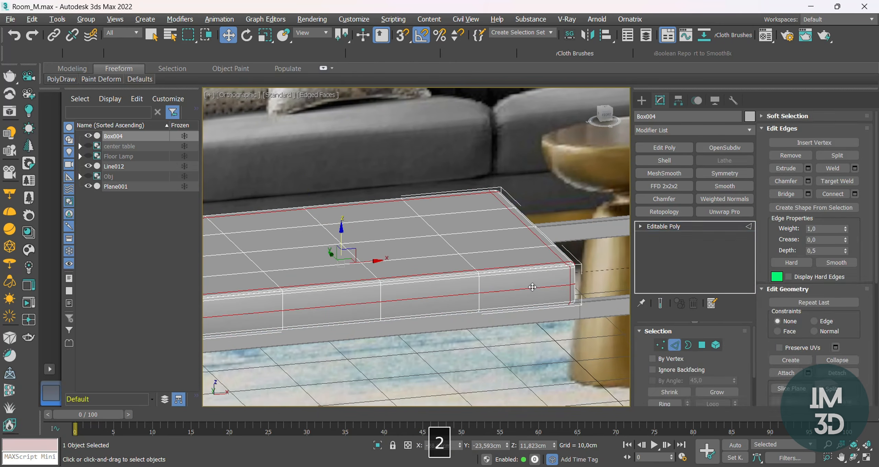
{"action": "left_click", "coordinate": [532, 287]}
{"action": "left_click", "coordinate": [790, 155], "text": "ctrl"}
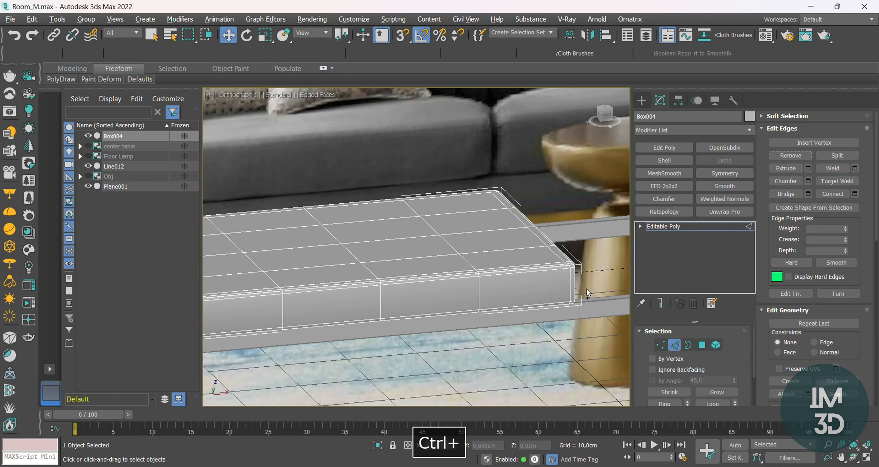
{"action": "key", "text": "ctrl+c"}
{"action": "left_click", "coordinate": [425, 252]}
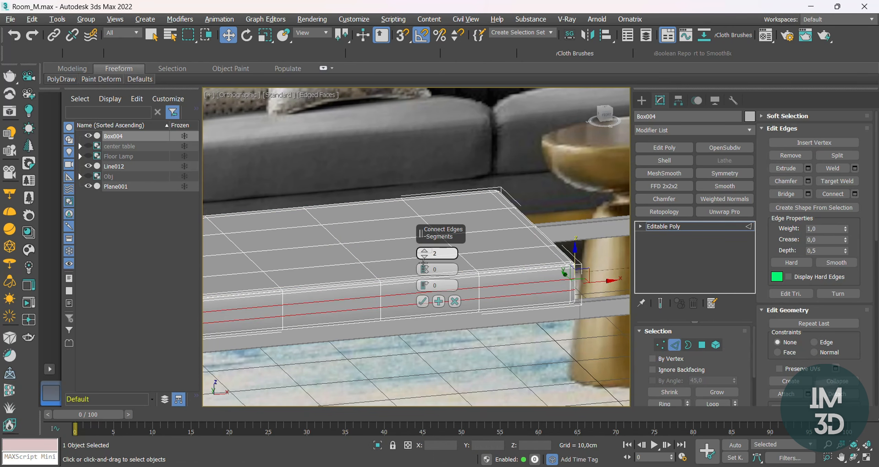
{"action": "left_click", "coordinate": [423, 302]}
Examine the base box's shape and shading from several angles, with and without visible edges.
{"action": "scroll", "coordinate": [422, 304], "scroll_direction": "down", "scroll_amount": 5}
{"action": "mouse_move", "coordinate": [364, 292]}
{"action": "middle_mouse_down", "text": "alt"}
{"action": "mouse_move", "coordinate": [394, 309]}
{"action": "mouse_move", "coordinate": [345, 294]}
{"action": "mouse_move", "coordinate": [364, 312]}
{"action": "middle_mouse_up", "text": "alt"}
{"action": "scroll", "coordinate": [394, 310], "scroll_direction": "up", "scroll_amount": 5}
{"action": "key", "text": "2"}
{"action": "key", "text": "F4"}
{"action": "key", "text": "F4"}
{"action": "key", "text": "F4"}
{"action": "scroll", "coordinate": [396, 309], "scroll_direction": "down", "scroll_amount": 5}
{"action": "scroll", "coordinate": [365, 314], "scroll_direction": "up", "scroll_amount": 6}
{"action": "key", "text": "F4"}
{"action": "scroll", "coordinate": [371, 313], "scroll_direction": "down", "scroll_amount": 5}
{"action": "mouse_move", "coordinate": [460, 311]}
{"action": "middle_mouse_down", "text": "alt"}
{"action": "mouse_move", "coordinate": [412, 304]}
{"action": "mouse_move", "coordinate": [440, 305]}
{"action": "middle_mouse_up", "text": "alt"}
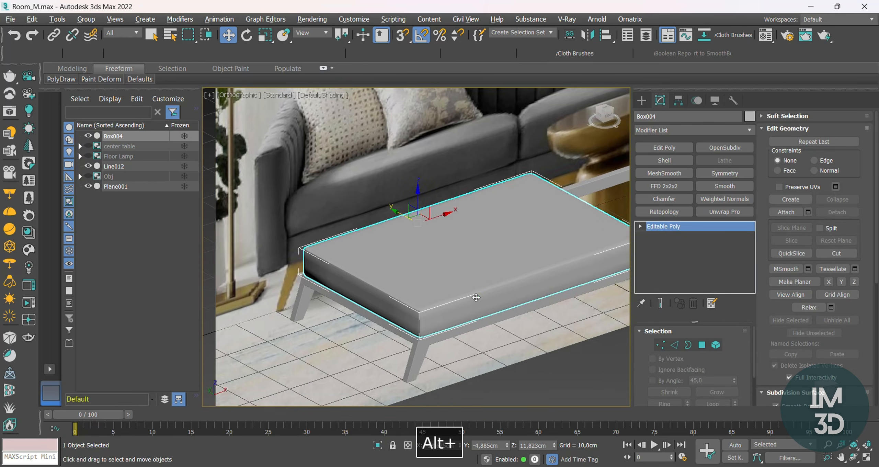
{"action": "key", "text": "F4"}
Copy the base box about 5.9 cm straight up in the front view, directly above the original.
{"action": "key", "text": "f"}
{"action": "key", "text": "z"}
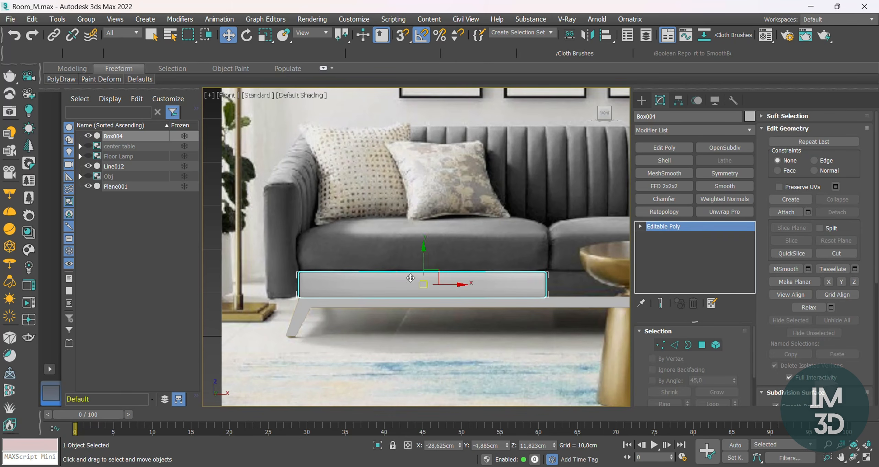
{"action": "middle_click_drag", "start_coordinate": [518, 268], "coordinate": [539, 275]}
{"action": "scroll", "coordinate": [464, 254], "scroll_direction": "up", "scroll_amount": 2}
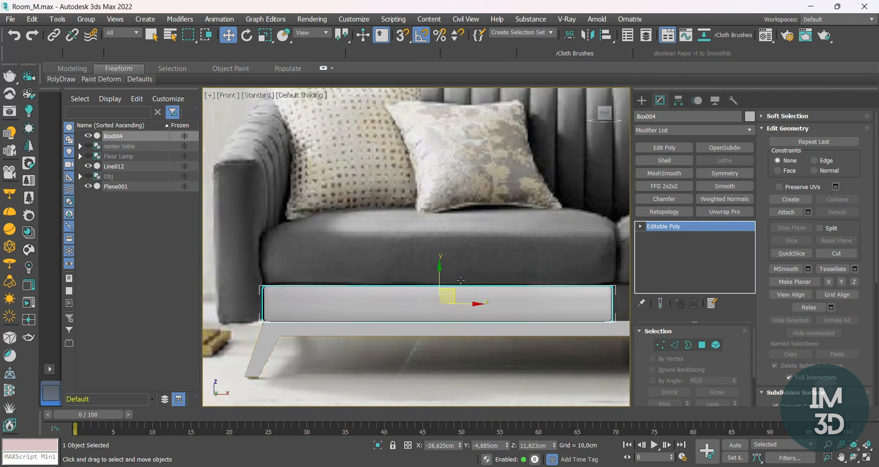
{"action": "mouse_move", "coordinate": [435, 288]}
{"action": "left_mouse_down", "text": "shift"}
{"action": "mouse_move", "coordinate": [440, 265]}
{"action": "mouse_move", "coordinate": [461, 254]}
{"action": "left_mouse_up", "text": "shift"}
{"action": "key", "text": "Return"}
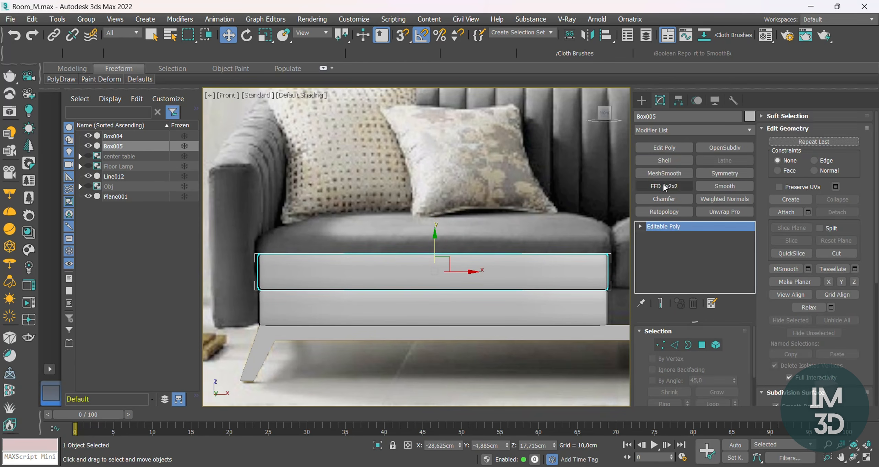
Apply FFD 2x2x2 to the upper box and raise its top control points about 2.5 cm.
{"action": "left_click", "coordinate": [664, 186]}
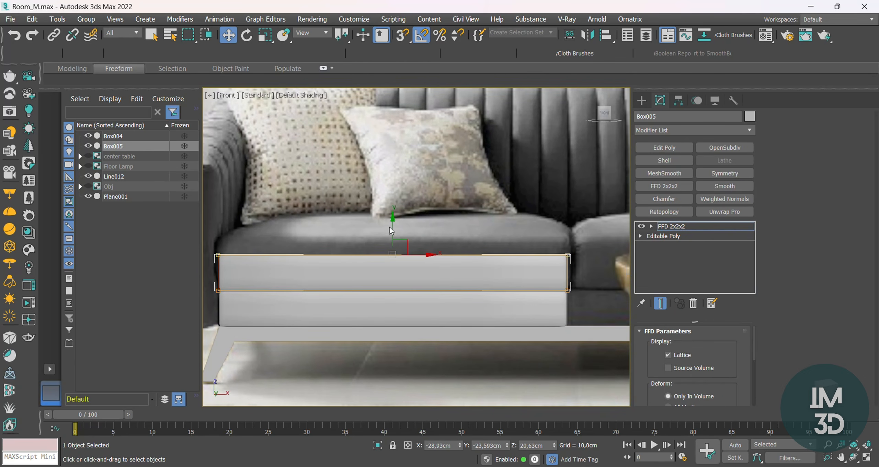
{"action": "left_click_drag", "start_coordinate": [391, 227], "coordinate": [395, 210]}
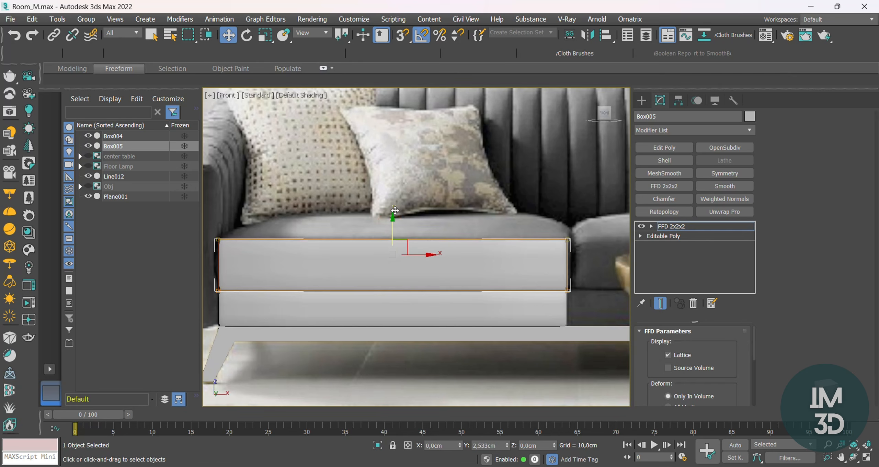
{"action": "left_click", "coordinate": [661, 227]}
{"action": "key", "text": "F4"}
{"action": "key", "text": "F4"}
{"action": "mouse_move", "coordinate": [406, 255]}
{"action": "middle_mouse_down"}
{"action": "mouse_move", "coordinate": [439, 251]}
{"action": "mouse_move", "coordinate": [423, 259]}
{"action": "middle_mouse_up"}
{"action": "scroll", "coordinate": [363, 232], "scroll_direction": "down", "scroll_amount": 2}
{"action": "middle_click_drag", "start_coordinate": [458, 232], "coordinate": [441, 249]}
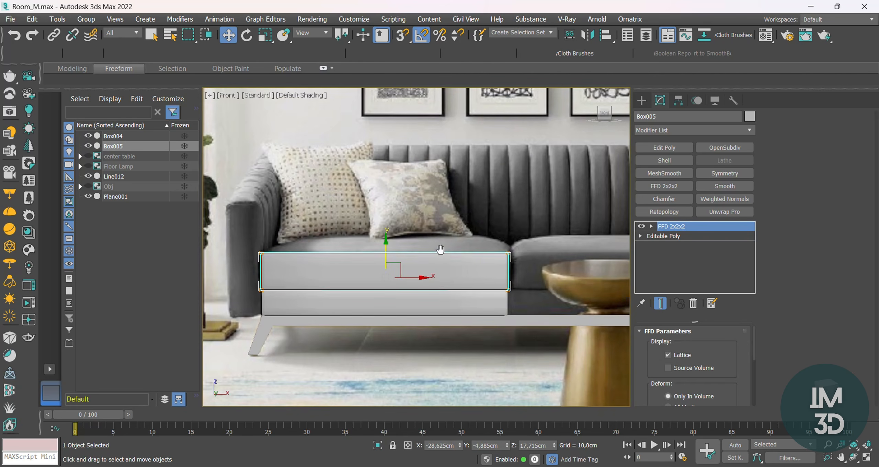
Raise the FFD's top control points by about another 0.2 cm to adjust the cushion height.
{"action": "key", "text": "1"}
{"action": "left_click_drag", "start_coordinate": [384, 224], "coordinate": [383, 223]}
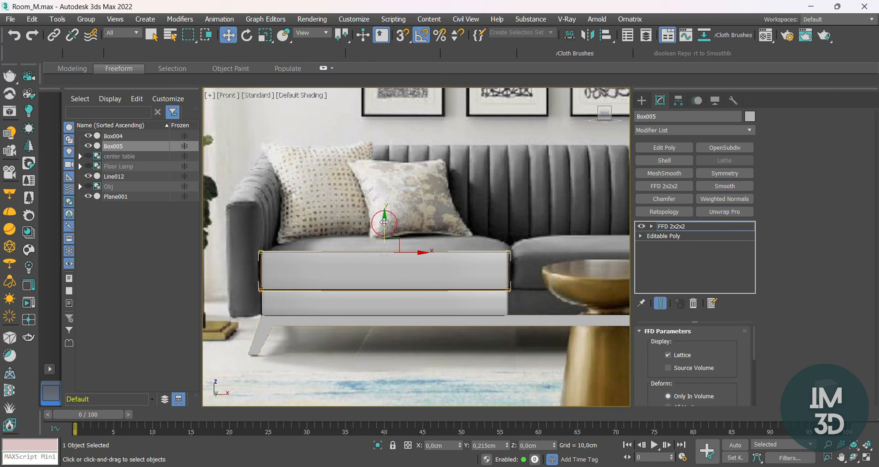
{"action": "left_click", "coordinate": [697, 226]}
{"action": "middle_click_drag", "start_coordinate": [496, 242], "coordinate": [449, 307]}
{"action": "key", "text": "F4"}
{"action": "key", "text": "F4"}
Isolate the upper cushion box and add an Edit Poly modifier above its FFD.
{"action": "left_click", "coordinate": [377, 446]}
{"action": "key", "text": "F4"}
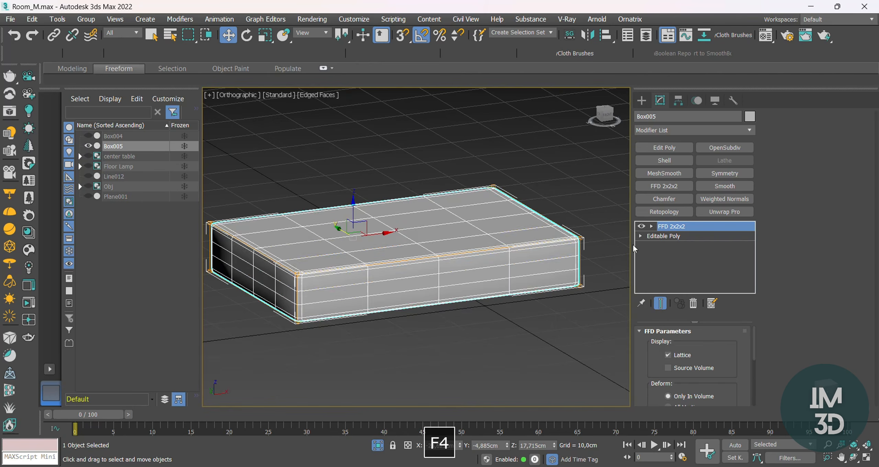
{"action": "key", "text": "F4"}
{"action": "left_click", "coordinate": [664, 147]}
{"action": "key", "text": "F4"}
{"action": "key", "text": "F4"}
Apply a Cloth modifier to the upper cushion box and define it as Cloth with a pressure of 2.
{"action": "left_click", "coordinate": [707, 134]}
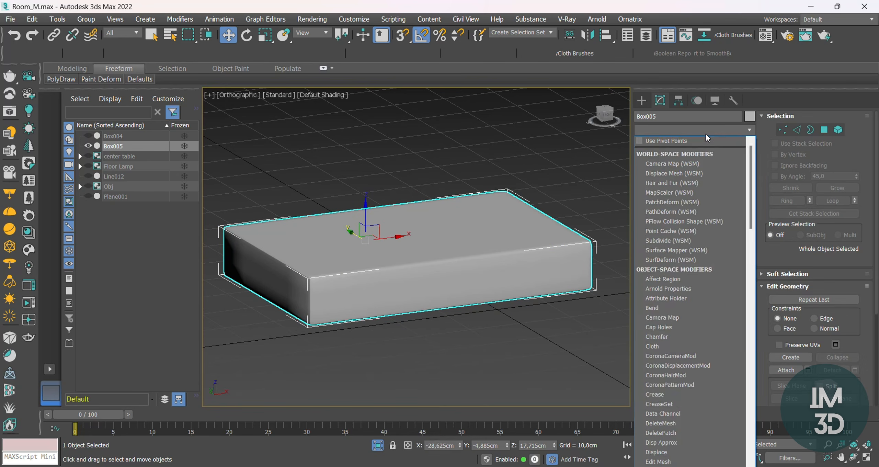
{"action": "type", "text": "clo"}
{"action": "key", "text": "Return"}
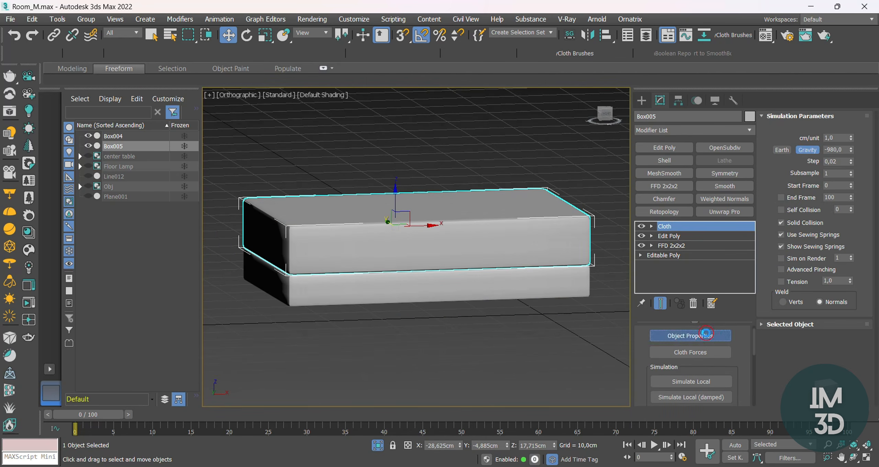
{"action": "left_click", "coordinate": [705, 333]}
{"action": "left_click", "coordinate": [332, 82]}
{"action": "left_click", "coordinate": [409, 71]}
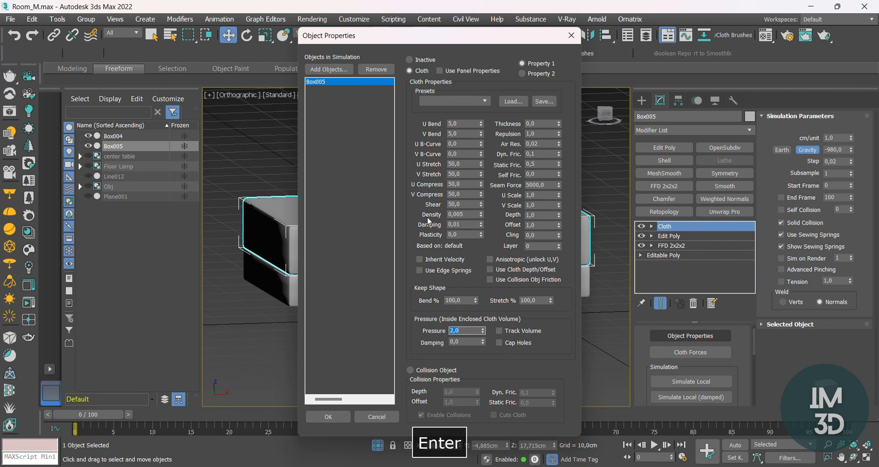
Add the lower base box Box004 to the cloth simulation as a collision object.
{"action": "left_click", "coordinate": [341, 70]}
{"action": "double_click", "coordinate": [42, 75]}
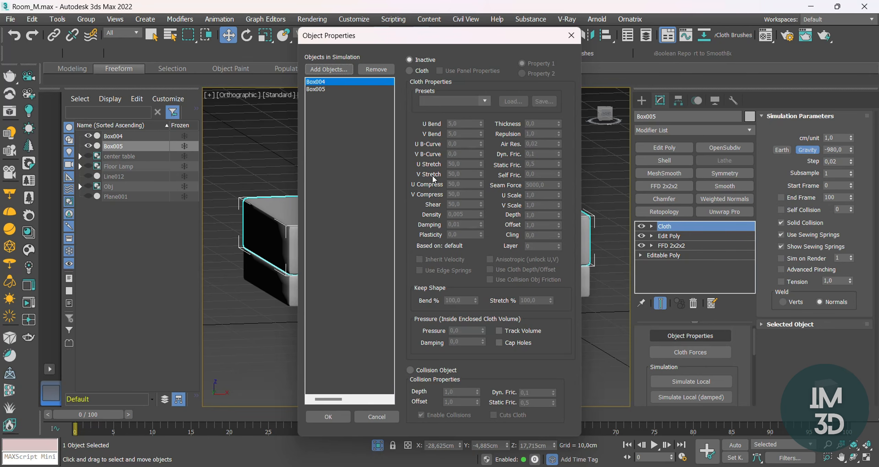
{"action": "left_click", "coordinate": [448, 371]}
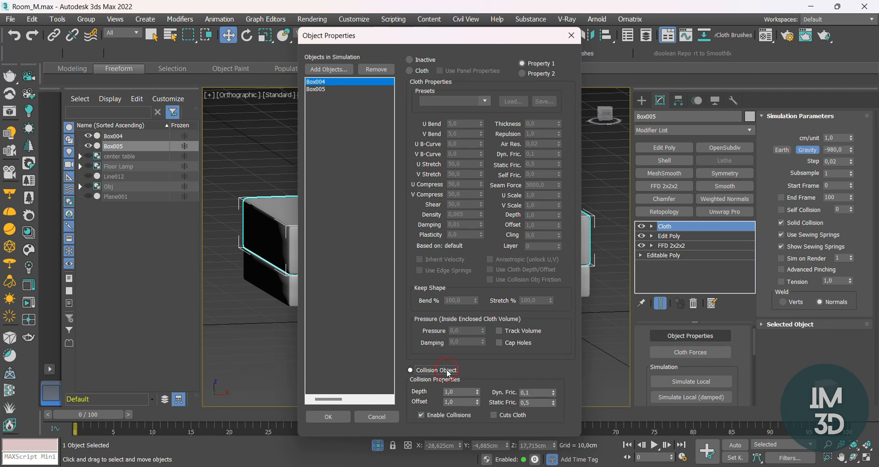
{"action": "left_click", "coordinate": [339, 416]}
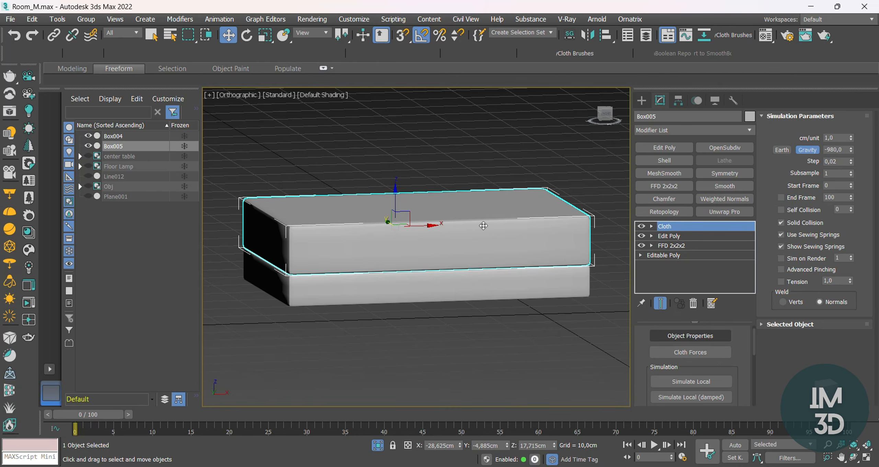
Try the cloth simulation on the cushion, stop it partway, return to frame 0 and erase the simulation.
{"action": "scroll", "coordinate": [678, 381], "scroll_direction": "down", "scroll_amount": 2}
{"action": "left_click", "coordinate": [673, 376]}
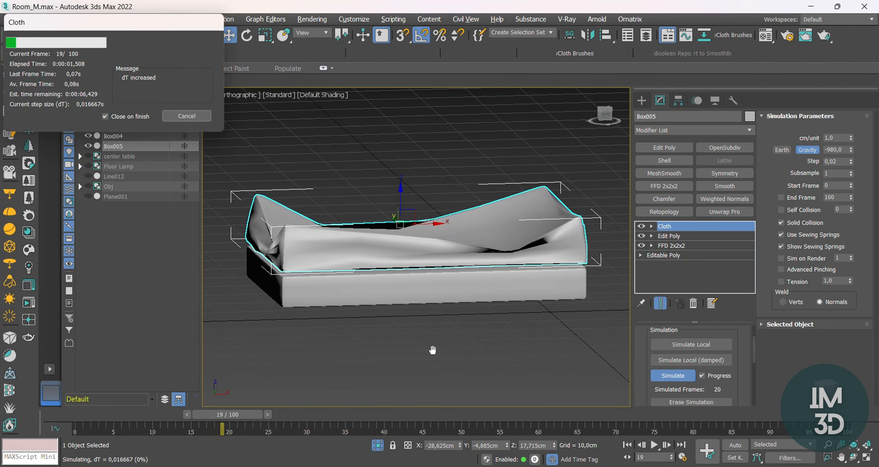
{"action": "key", "text": "Escape"}
{"action": "middle_click_drag", "start_coordinate": [432, 349], "coordinate": [489, 360], "text": "alt"}
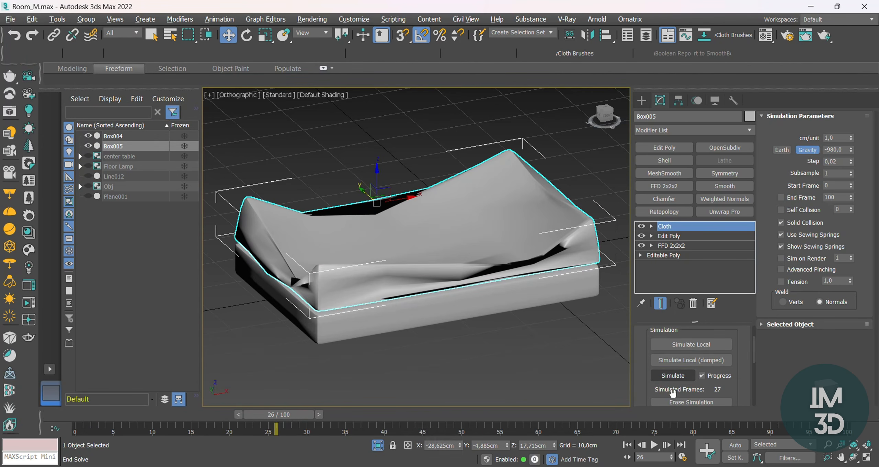
{"action": "left_click_drag", "start_coordinate": [273, 416], "coordinate": [79, 415]}
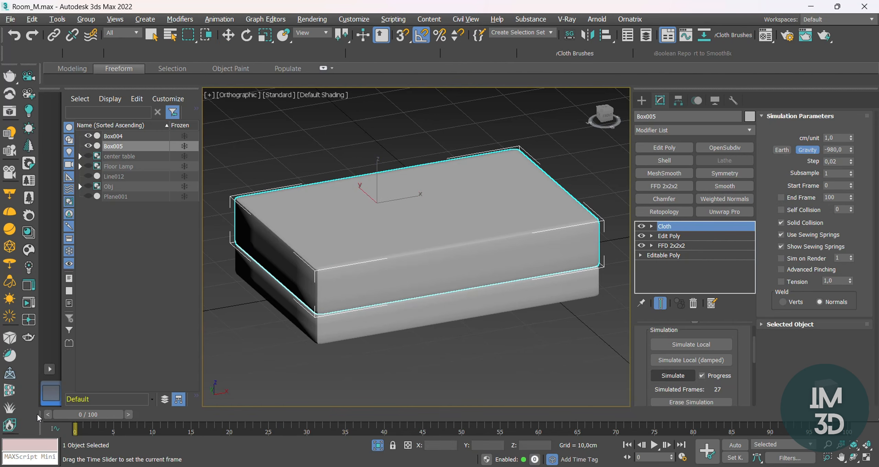
{"action": "left_click", "coordinate": [691, 402]}
{"action": "scroll", "coordinate": [699, 329], "scroll_direction": "up", "scroll_amount": 2}
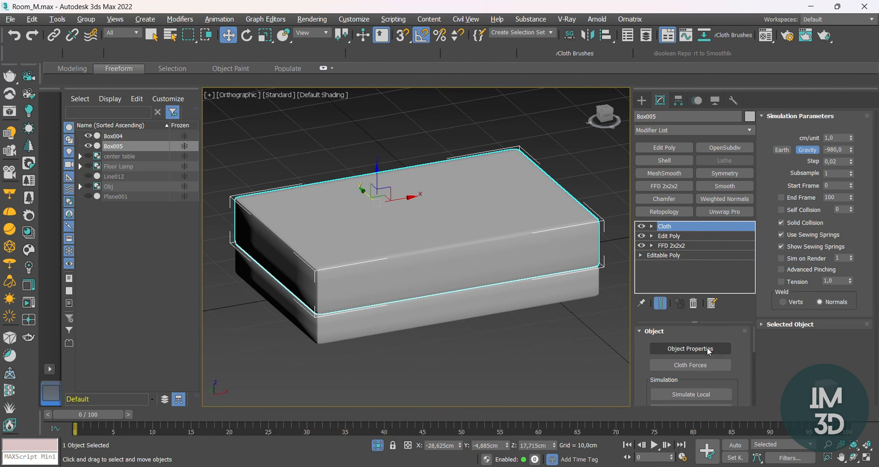
Set the cushion's cloth pressure to 10 in the Cloth object properties.
{"action": "left_click", "coordinate": [690, 348]}
{"action": "left_click", "coordinate": [329, 89]}
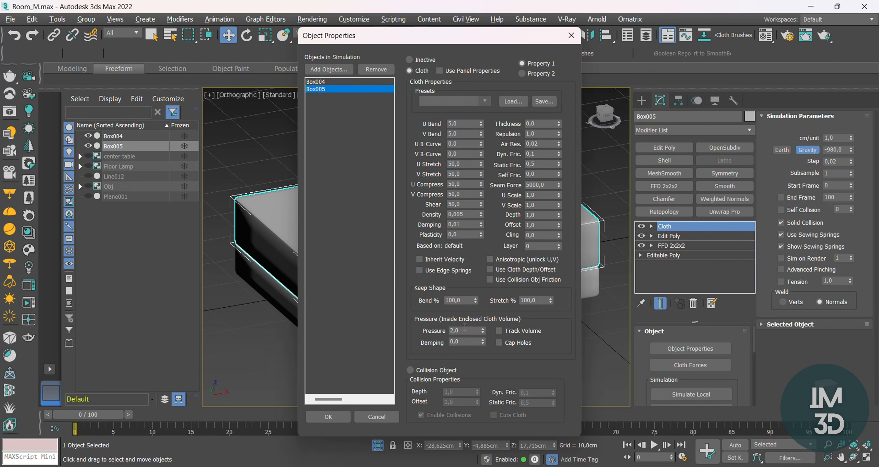
{"action": "type", "text": "10"}
{"action": "key", "text": "Return"}
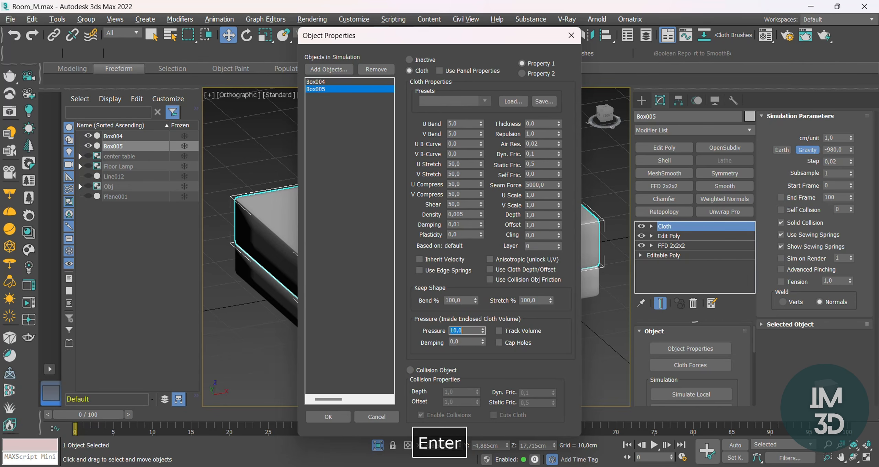
{"action": "left_click", "coordinate": [328, 416]}
Simulate the cushion's inflation, stop the simulation and settle on the shape at frame 19 in the front view.
{"action": "scroll", "coordinate": [700, 386], "scroll_direction": "down", "scroll_amount": 2}
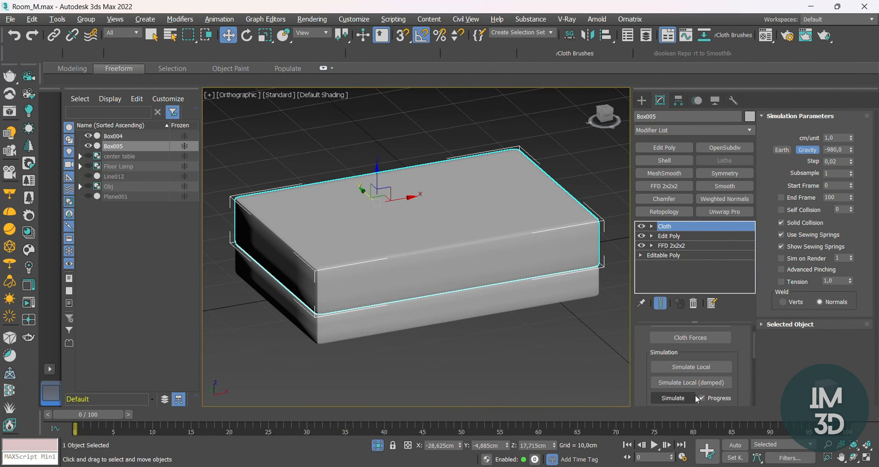
{"action": "left_click", "coordinate": [692, 399]}
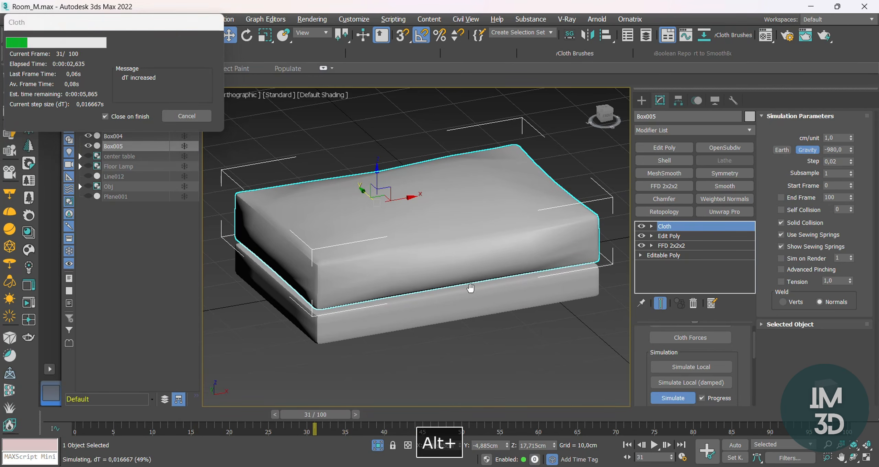
{"action": "key", "text": "Escape"}
{"action": "key", "text": "F4"}
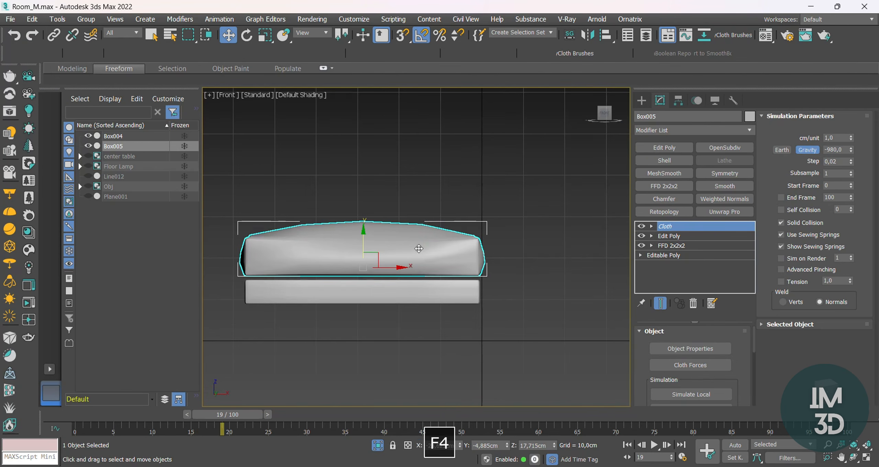
Convert the inflated cushion to an Editable Poly and bring back the reference image and leg frame.
{"action": "key", "text": "ctrl+t"}
{"action": "key", "text": "F4"}
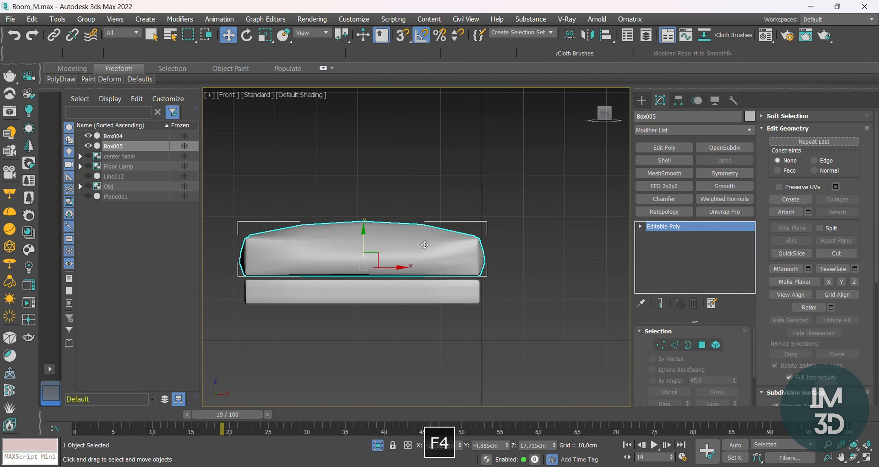
{"action": "scroll", "coordinate": [416, 247], "scroll_direction": "up", "scroll_amount": 2}
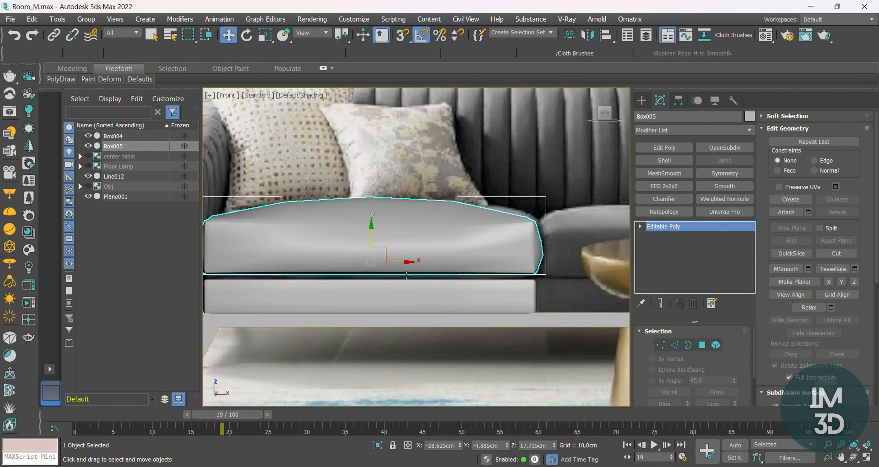
Lower the cushion about 0.86 cm onto the base box in the front view.
{"action": "scroll", "coordinate": [446, 283], "scroll_direction": "up", "scroll_amount": 1}
{"action": "left_click_drag", "start_coordinate": [420, 228], "coordinate": [420, 232]}
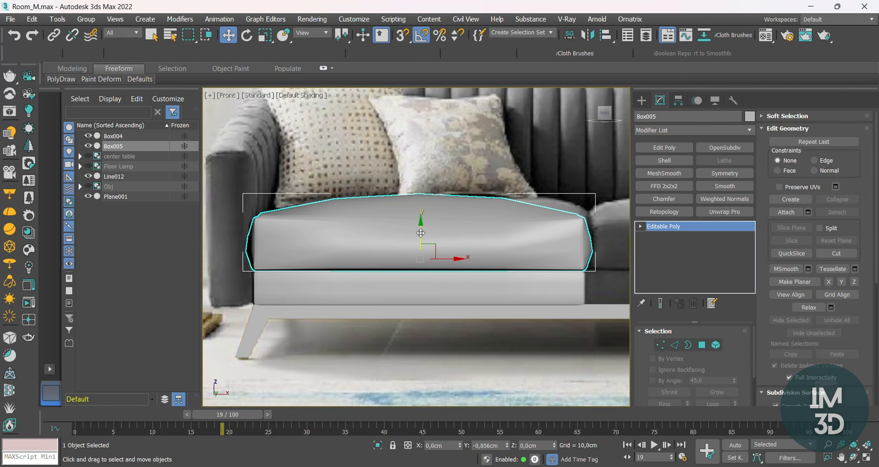
{"action": "key", "text": "F3"}
{"action": "key", "text": "F3"}
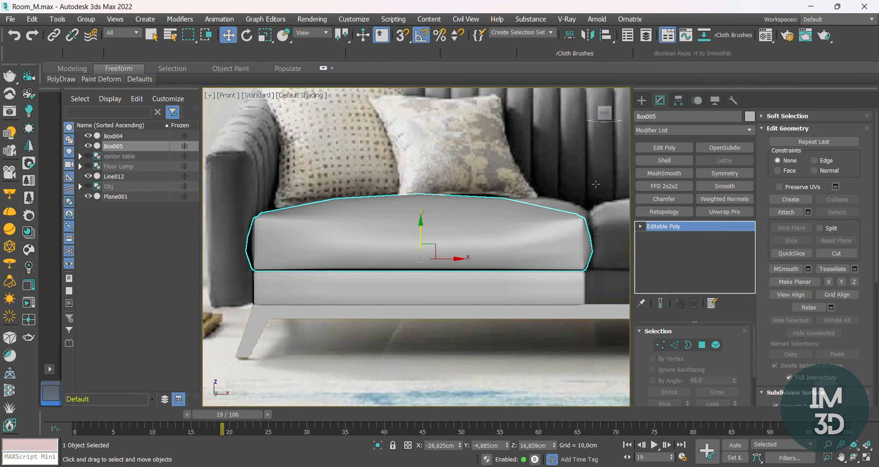
Add a MeshSmooth modifier to the cushion and check its corners and sides from several angles.
{"action": "key", "text": "F4"}
{"action": "middle_click_drag", "start_coordinate": [581, 231], "coordinate": [480, 229], "text": "alt"}
{"action": "scroll", "coordinate": [482, 259], "scroll_direction": "down", "scroll_amount": 2}
{"action": "scroll", "coordinate": [456, 228], "scroll_direction": "up", "scroll_amount": 2}
{"action": "key", "text": "F4"}
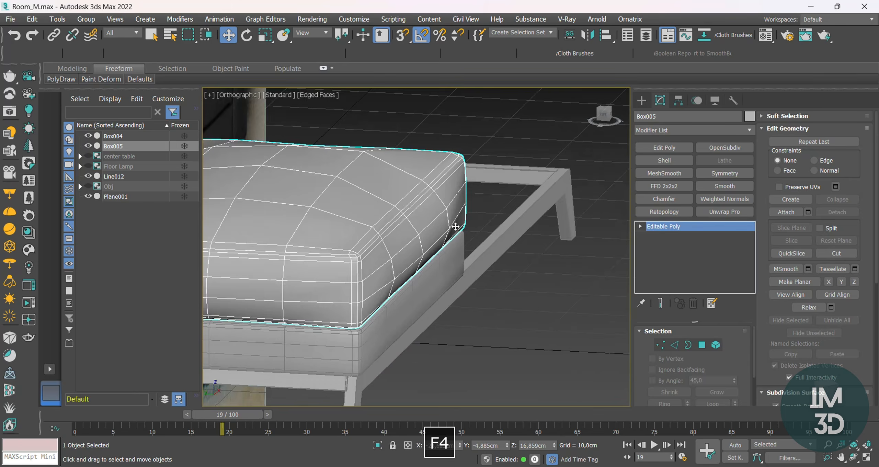
{"action": "scroll", "coordinate": [457, 226], "scroll_direction": "down", "scroll_amount": 2}
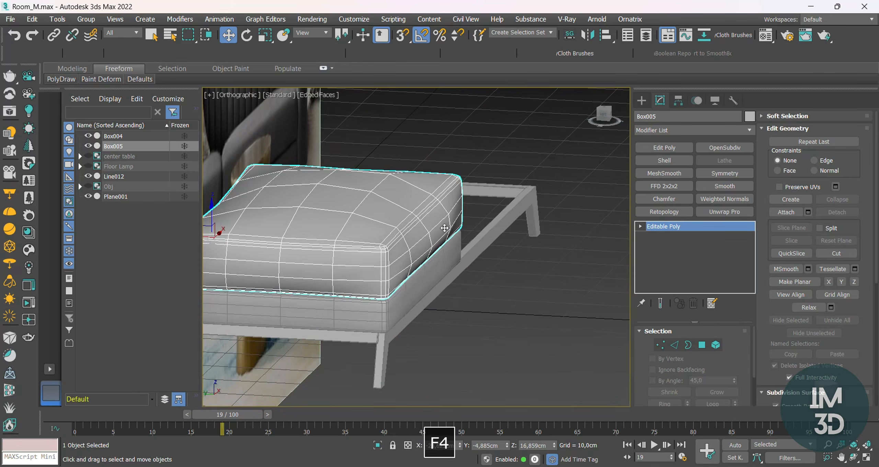
{"action": "left_click", "coordinate": [654, 172]}
{"action": "middle_click_drag", "start_coordinate": [424, 257], "coordinate": [391, 265], "text": "alt"}
{"action": "scroll", "coordinate": [466, 274], "scroll_direction": "up", "scroll_amount": 5}
{"action": "key", "text": "F4"}
{"action": "key", "text": "F4"}
{"action": "scroll", "coordinate": [467, 274], "scroll_direction": "down", "scroll_amount": 8}
{"action": "middle_click_drag", "start_coordinate": [476, 276], "coordinate": [360, 254], "text": "alt"}
Switch off MeshSmooth and select the two horizontal edge loops around the cushion's mid-height in its Editable Poly.
{"action": "key", "text": "f"}
{"action": "key", "text": "F4"}
{"action": "key", "text": "F4"}
{"action": "scroll", "coordinate": [378, 256], "scroll_direction": "down", "scroll_amount": 3}
{"action": "left_click", "coordinate": [663, 236]}
{"action": "key", "text": "F4"}
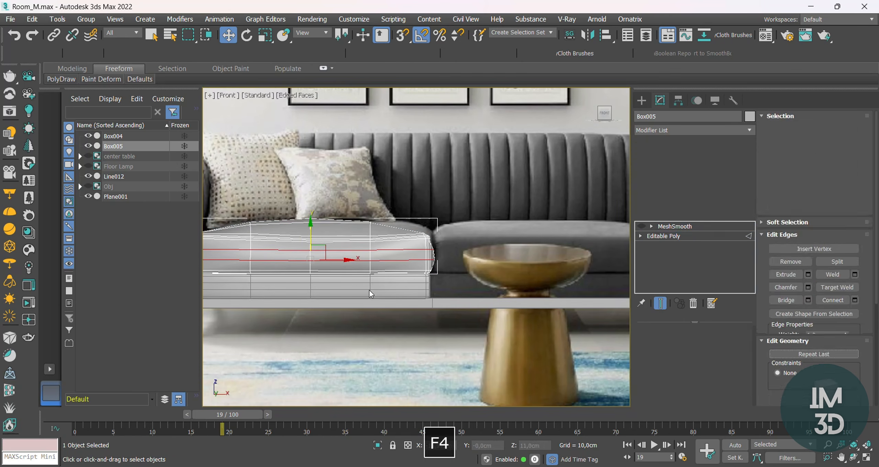
{"action": "scroll", "coordinate": [369, 290], "scroll_direction": "down", "scroll_amount": 2}
Even out the bulge on the cushion's front side by repositioning its mid-height vertices in the left view.
{"action": "middle_click_drag", "start_coordinate": [369, 290], "coordinate": [446, 273], "text": "alt"}
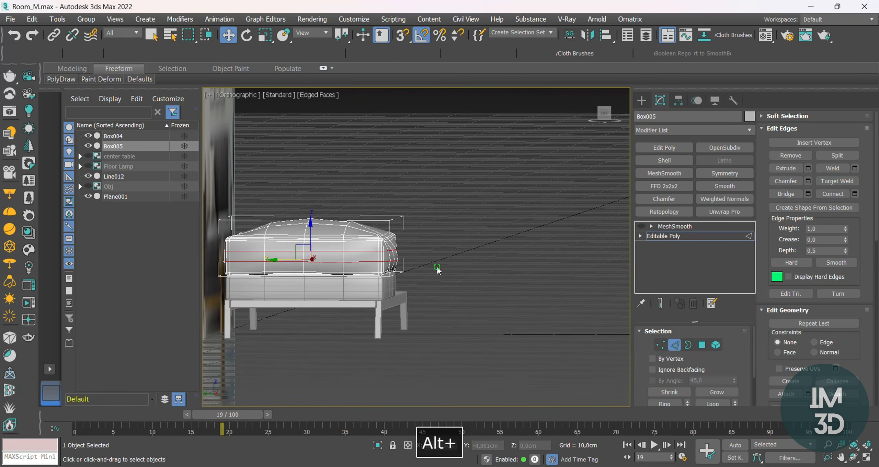
{"action": "key", "text": "l"}
{"action": "key", "text": "z"}
{"action": "key", "text": "F3"}
{"action": "scroll", "coordinate": [510, 261], "scroll_direction": "up", "scroll_amount": 5}
{"action": "key", "text": "1"}
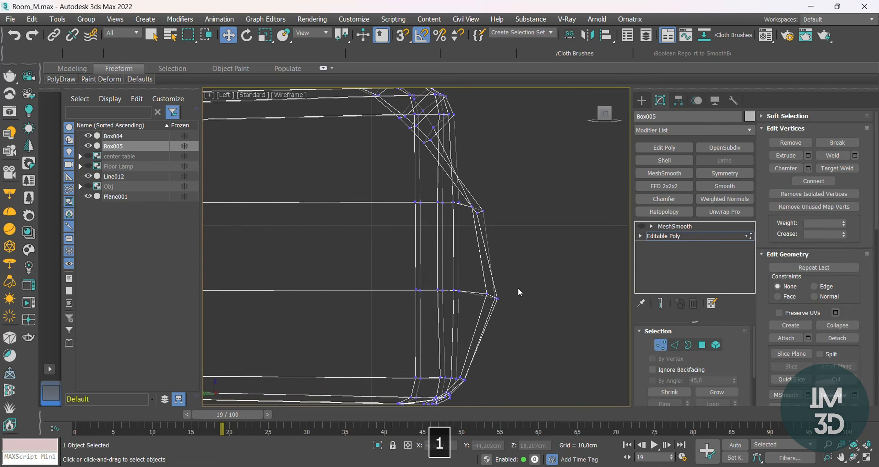
{"action": "left_click_drag", "start_coordinate": [484, 304], "coordinate": [461, 298]}
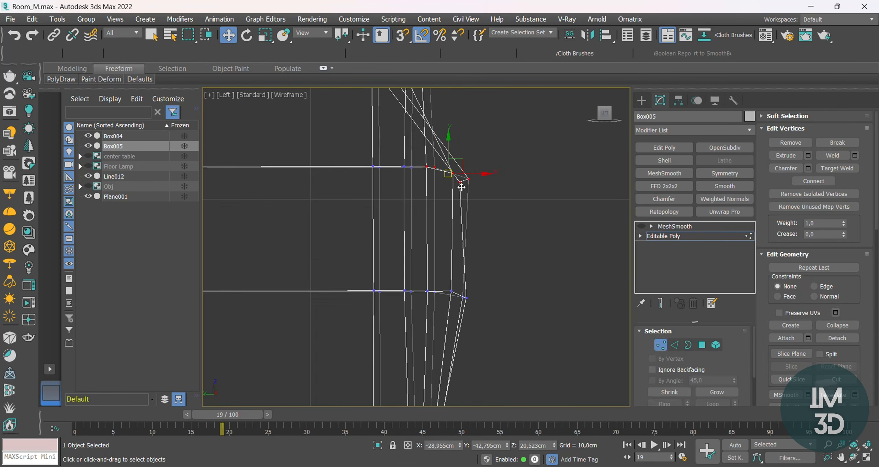
{"action": "scroll", "coordinate": [460, 178], "scroll_direction": "down", "scroll_amount": 3}
{"action": "mouse_move", "coordinate": [459, 178]}
{"action": "middle_mouse_down", "text": "alt"}
{"action": "mouse_move", "coordinate": [469, 264]}
{"action": "mouse_move", "coordinate": [468, 185]}
{"action": "middle_mouse_up", "text": "alt"}
{"action": "key", "text": "F3"}
{"action": "key", "text": "F3"}
Adjust the middle vertices of the cushion's top front edge in the top view to straighten the edge.
{"action": "key", "text": "t"}
{"action": "key", "text": "z"}
{"action": "key", "text": "F3"}
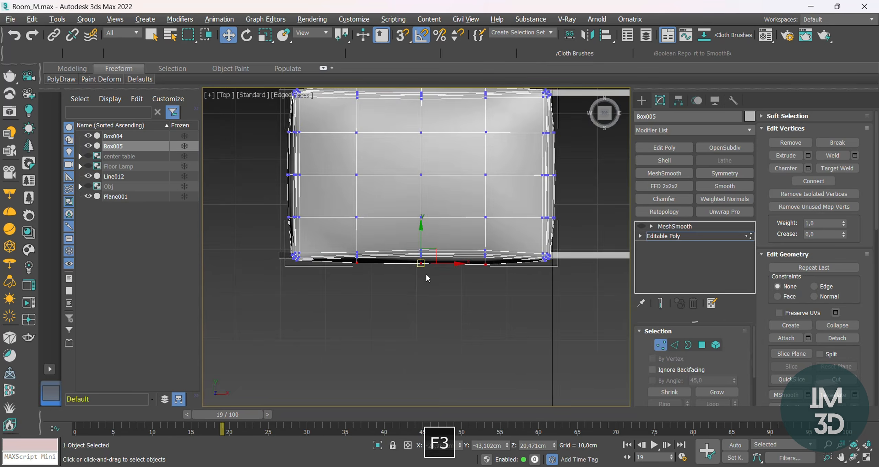
{"action": "scroll", "coordinate": [492, 254], "scroll_direction": "up", "scroll_amount": 3}
{"action": "key", "text": "F3"}
{"action": "middle_click_drag", "start_coordinate": [492, 254], "coordinate": [461, 258], "text": "alt"}
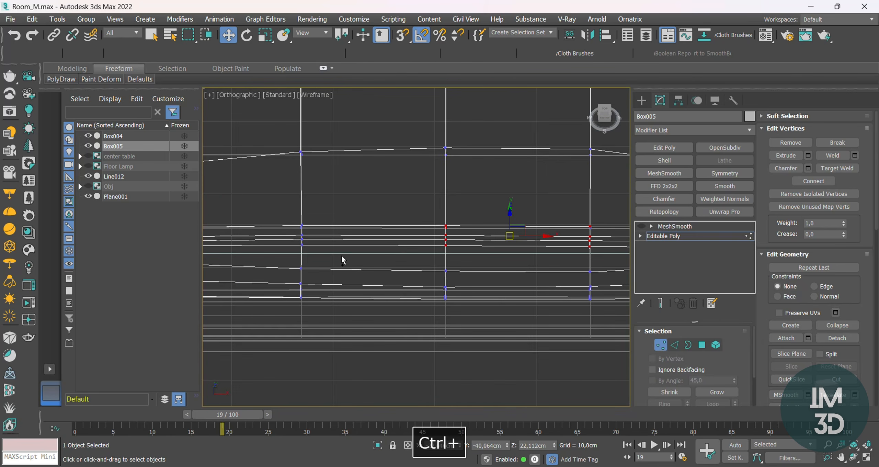
{"action": "key", "text": "F3"}
{"action": "middle_click_drag", "start_coordinate": [386, 257], "coordinate": [503, 195], "text": "alt"}
{"action": "key", "text": "t"}
{"action": "key", "text": "z"}
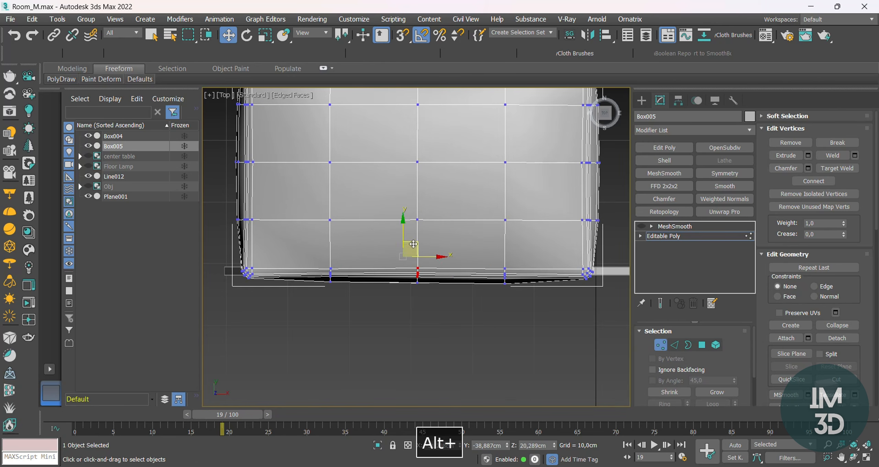
{"action": "key", "text": "F3"}
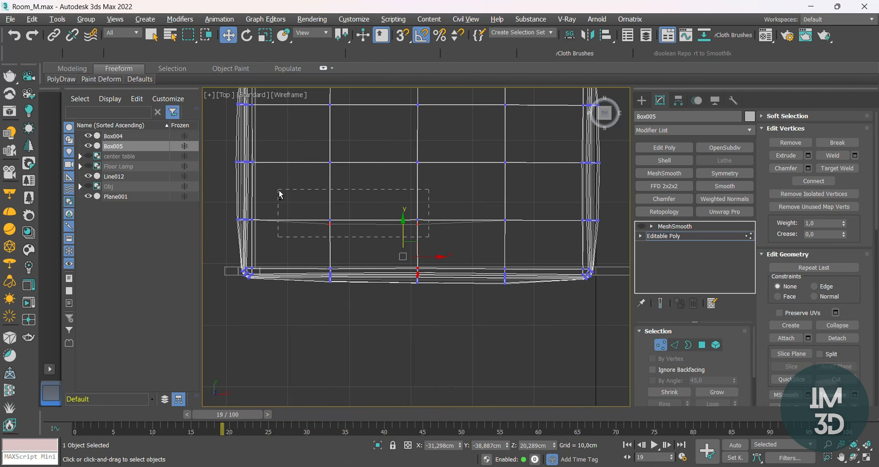
{"action": "key", "text": "F3"}
{"action": "key", "text": "1"}
{"action": "middle_click_drag", "start_coordinate": [473, 287], "coordinate": [520, 232], "text": "alt"}
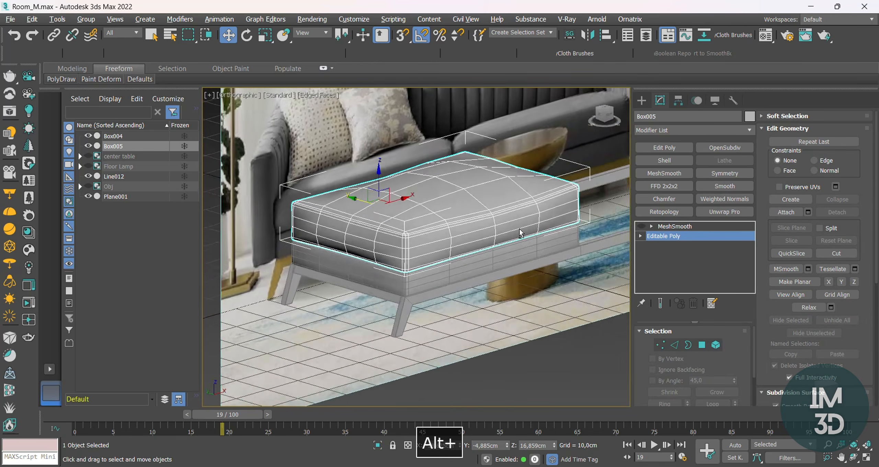
Examine the cushion's corner and front side with MeshSmooth switched on.
{"action": "key", "text": "F4"}
{"action": "scroll", "coordinate": [527, 197], "scroll_direction": "up", "scroll_amount": 5}
{"action": "left_click", "coordinate": [663, 226]}
{"action": "key", "text": "F4"}
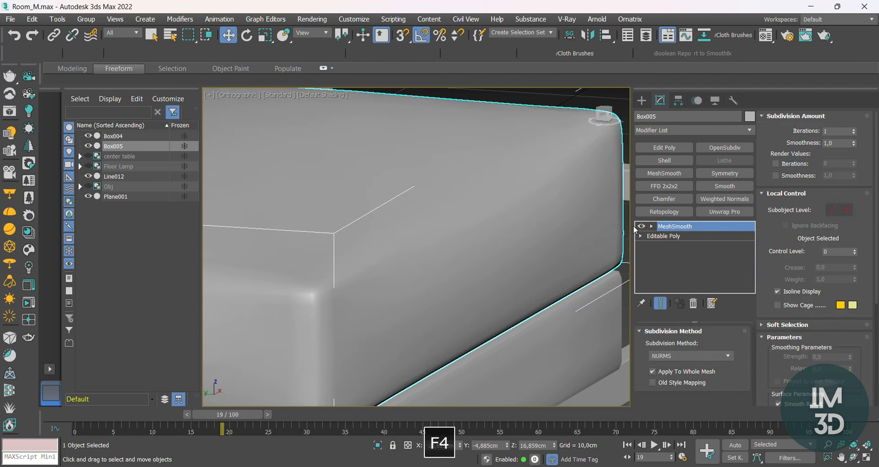
{"action": "scroll", "coordinate": [402, 251], "scroll_direction": "down", "scroll_amount": 5}
{"action": "middle_click_drag", "start_coordinate": [402, 251], "coordinate": [462, 259], "text": "alt"}
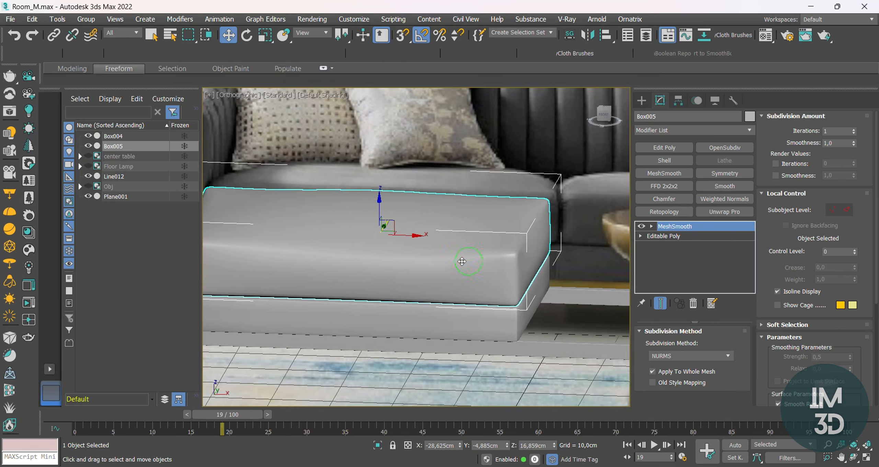
{"action": "key", "text": "f"}
{"action": "key", "text": "z"}
Switch off MeshSmooth and level the Editable Poly vertices of the middle columns along the cushion's upper front edge.
{"action": "left_click", "coordinate": [640, 226]}
{"action": "left_click", "coordinate": [663, 236]}
{"action": "key", "text": "1"}
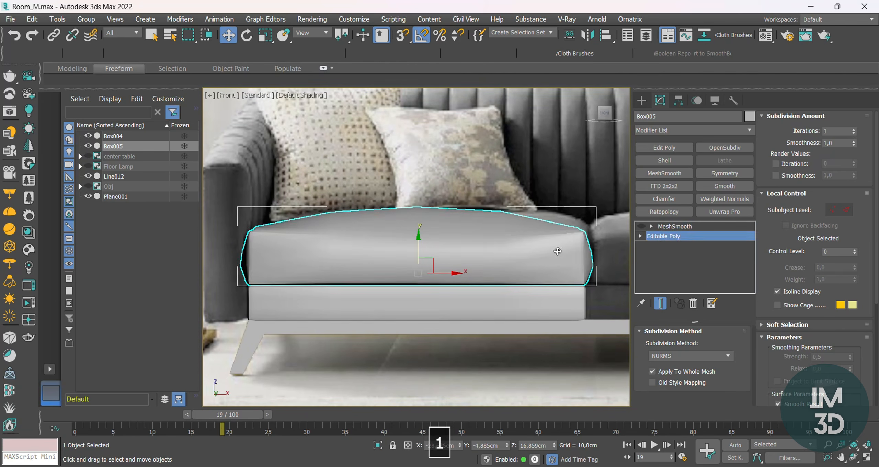
{"action": "key", "text": "F4"}
{"action": "scroll", "coordinate": [491, 242], "scroll_direction": "up", "scroll_amount": 3}
{"action": "key", "text": "F3"}
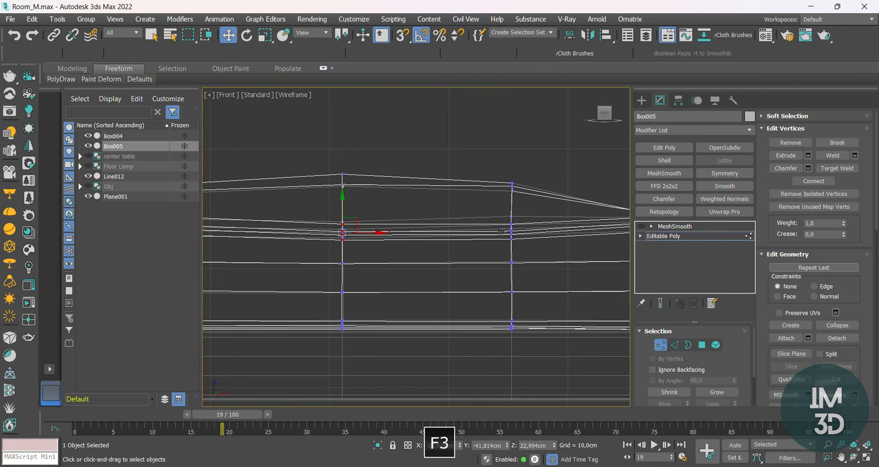
{"action": "key", "text": "F3"}
{"action": "key", "text": "F3"}
{"action": "mouse_move", "coordinate": [483, 235]}
{"action": "middle_mouse_down", "text": "alt"}
{"action": "mouse_move", "coordinate": [471, 219]}
{"action": "mouse_move", "coordinate": [518, 218]}
{"action": "middle_mouse_up", "text": "alt"}
{"action": "left_click_drag", "start_coordinate": [518, 218], "coordinate": [477, 253], "text": "ctrl"}
{"action": "middle_click_drag", "start_coordinate": [321, 230], "coordinate": [534, 229]}
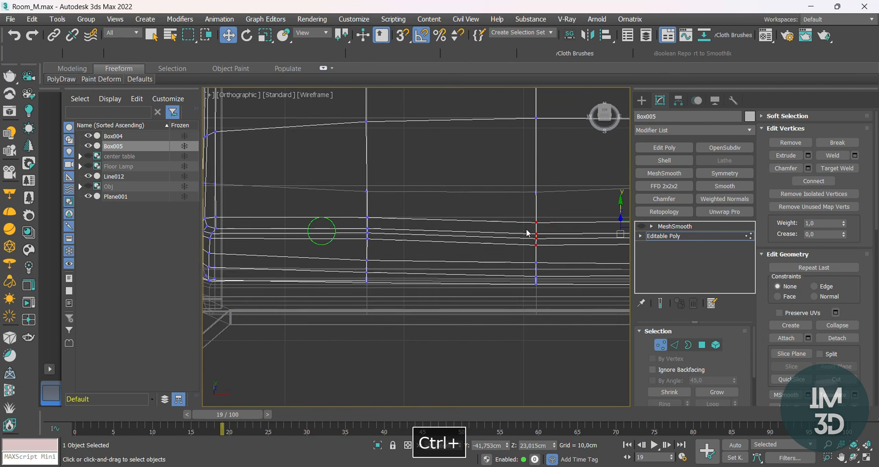
{"action": "key", "text": "f"}
{"action": "key", "text": "F3"}
{"action": "left_click_drag", "start_coordinate": [527, 225], "coordinate": [528, 221]}
Raise the upper front vertices of the cushion's neighbouring columns by about 0.3 cm in the front view to even out the seam.
{"action": "left_click_drag", "start_coordinate": [409, 277], "coordinate": [321, 225], "text": "alt"}
{"action": "middle_click_drag", "start_coordinate": [528, 252], "coordinate": [345, 245]}
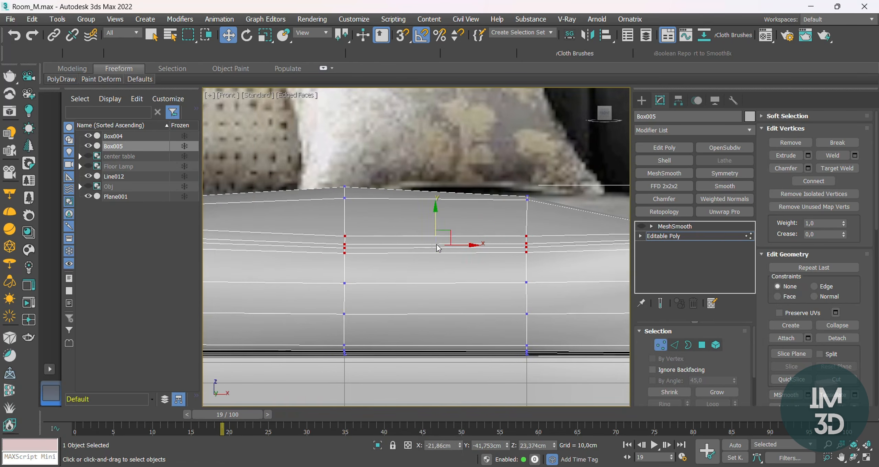
{"action": "middle_click_drag", "start_coordinate": [437, 244], "coordinate": [386, 244]}
{"action": "left_click_drag", "start_coordinate": [394, 217], "coordinate": [394, 209]}
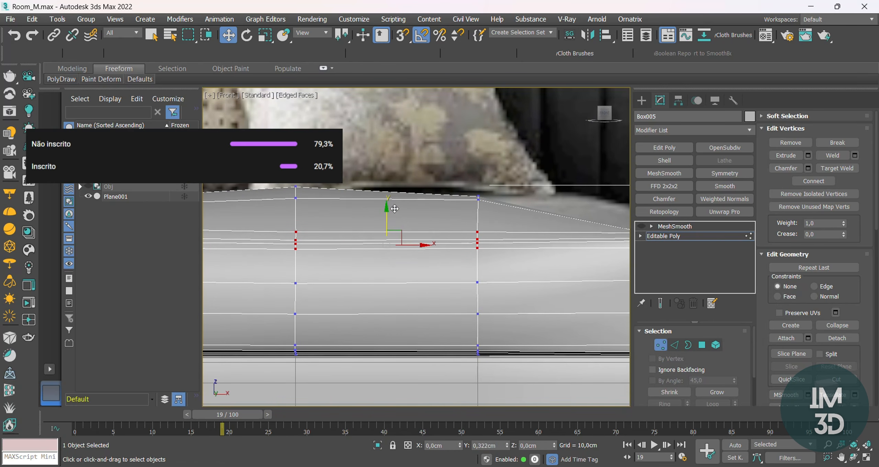
{"action": "scroll", "coordinate": [418, 235], "scroll_direction": "down", "scroll_amount": 2}
{"action": "middle_click_drag", "start_coordinate": [386, 240], "coordinate": [447, 244]}
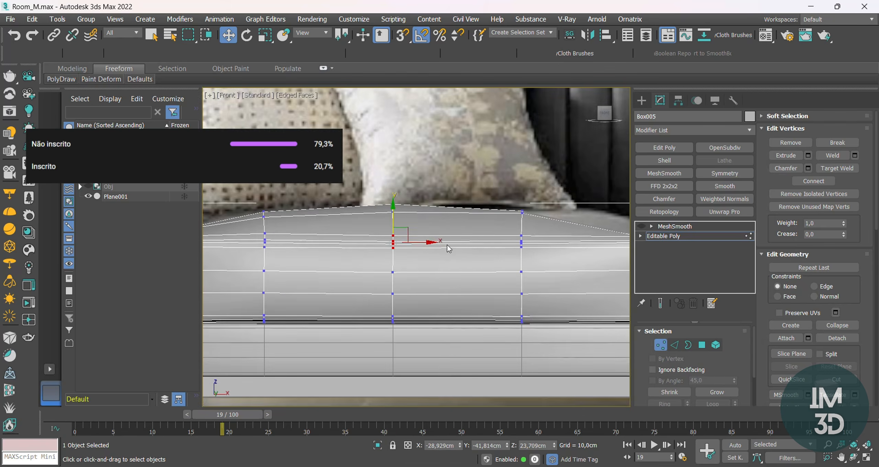
{"action": "scroll", "coordinate": [392, 226], "scroll_direction": "up", "scroll_amount": 2}
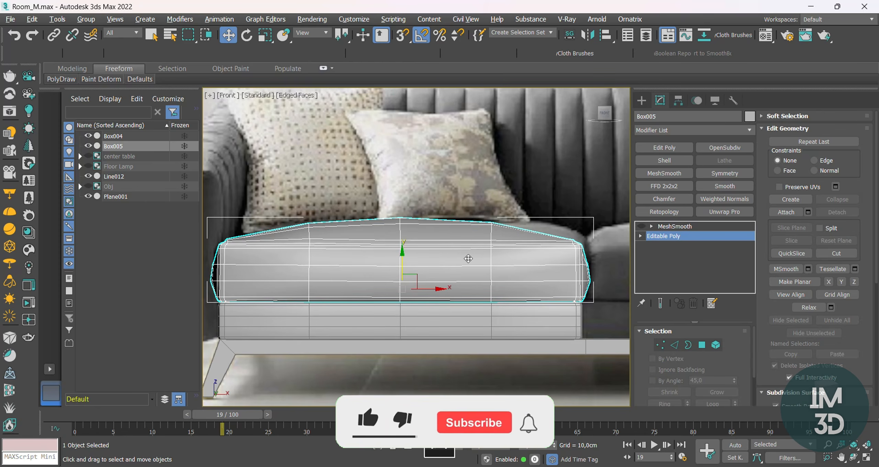
Remove the middle vertical edge loop from the cushion's rounded front corner.
{"action": "scroll", "coordinate": [467, 257], "scroll_direction": "up", "scroll_amount": 2}
{"action": "middle_click_drag", "start_coordinate": [515, 263], "coordinate": [576, 275], "text": "alt"}
{"action": "scroll", "coordinate": [566, 285], "scroll_direction": "up", "scroll_amount": 5}
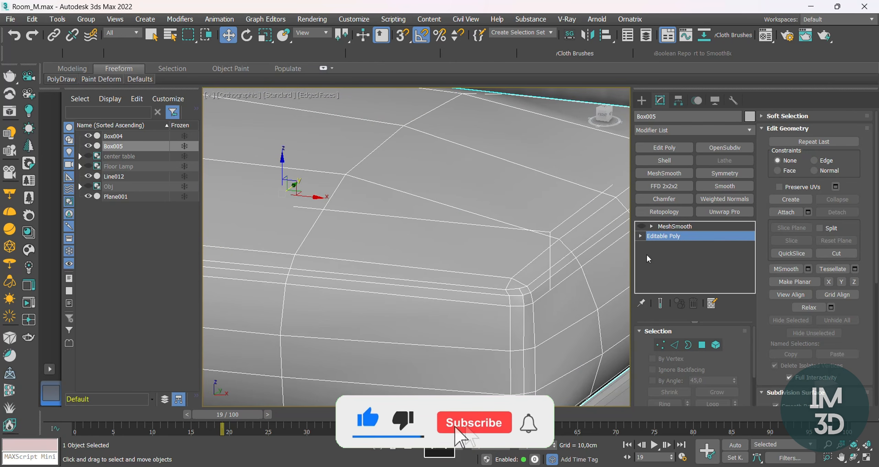
{"action": "key", "text": "2"}
{"action": "double_click", "coordinate": [524, 326]}
{"action": "scroll", "coordinate": [531, 253], "scroll_direction": "down", "scroll_amount": 5}
{"action": "middle_click_drag", "start_coordinate": [531, 253], "coordinate": [537, 285], "text": "alt"}
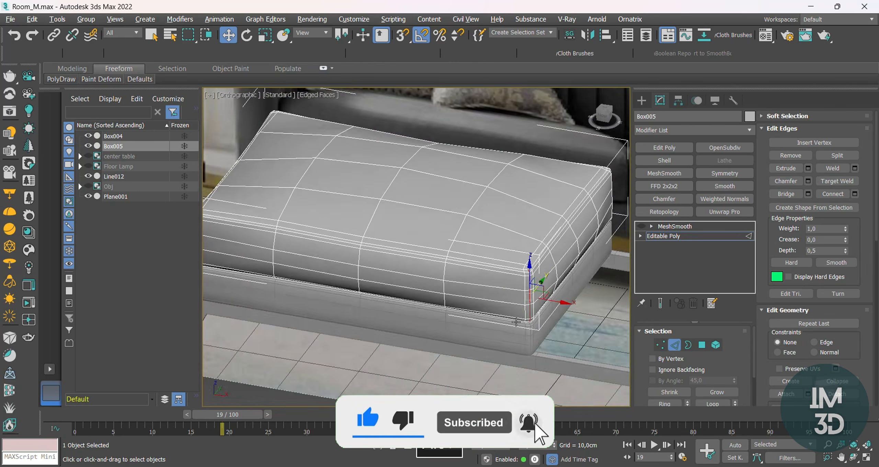
{"action": "scroll", "coordinate": [537, 285], "scroll_direction": "up", "scroll_amount": 5}
{"action": "key", "text": "2"}
Examine the cushion's corners with MeshSmooth switched on.
{"action": "left_click", "coordinate": [642, 226]}
{"action": "left_click", "coordinate": [671, 227]}
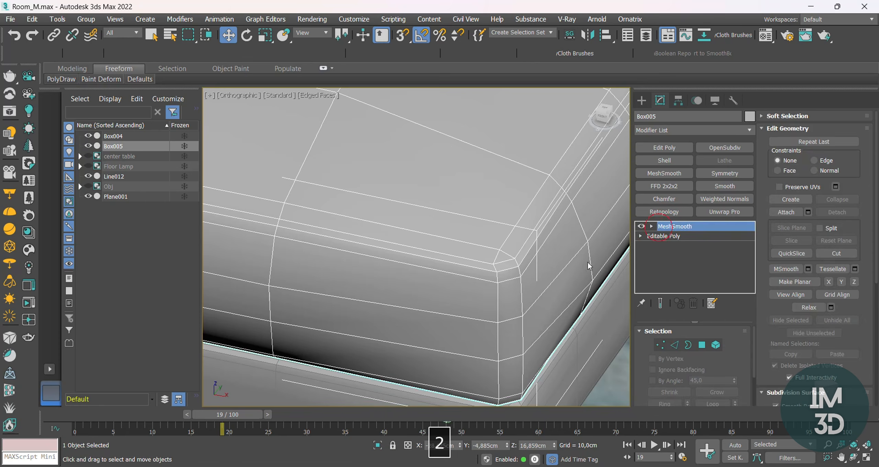
{"action": "key", "text": "F4"}
{"action": "scroll", "coordinate": [530, 292], "scroll_direction": "down", "scroll_amount": 5}
{"action": "scroll", "coordinate": [543, 315], "scroll_direction": "up", "scroll_amount": 3}
{"action": "middle_click_drag", "start_coordinate": [530, 291], "coordinate": [420, 288], "text": "alt"}
{"action": "scroll", "coordinate": [543, 315], "scroll_direction": "up", "scroll_amount": 3}
{"action": "key", "text": "F4"}
{"action": "key", "text": "F4"}
{"action": "scroll", "coordinate": [544, 313], "scroll_direction": "down", "scroll_amount": 6}
{"action": "scroll", "coordinate": [391, 310], "scroll_direction": "up", "scroll_amount": 5}
Switch off MeshSmooth and remove the extra vertical edge loop at the cushion's other front corner, including its vertices.
{"action": "left_click", "coordinate": [643, 227]}
{"action": "left_click", "coordinate": [651, 227]}
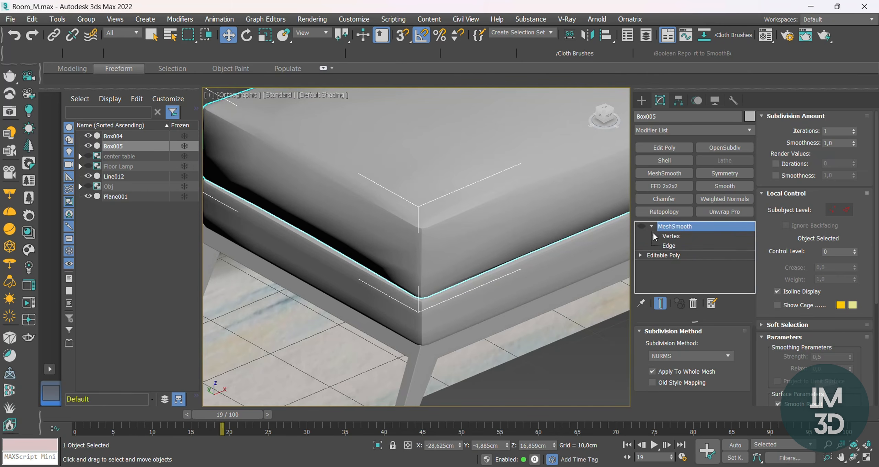
{"action": "left_click", "coordinate": [651, 228]}
{"action": "key", "text": "1"}
{"action": "left_click", "coordinate": [663, 236]}
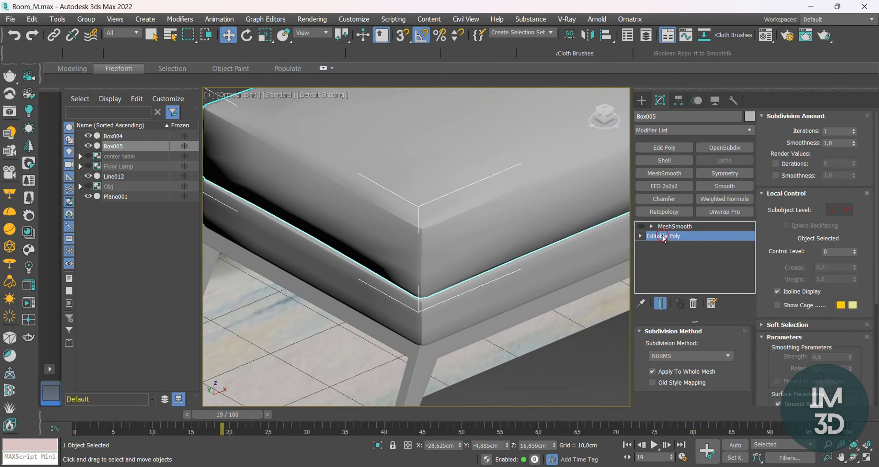
{"action": "key", "text": "2"}
{"action": "key", "text": "F4"}
{"action": "left_click", "coordinate": [417, 244]}
{"action": "left_click", "coordinate": [789, 155], "text": "ctrl"}
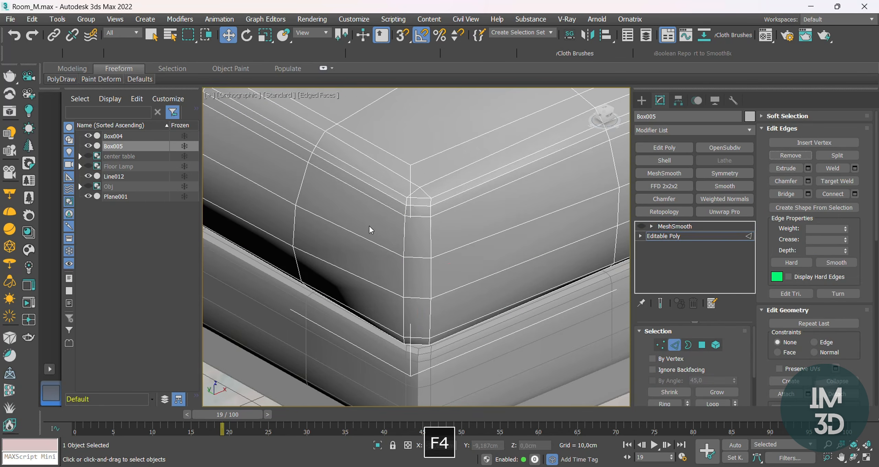
Adjust the protruding mid-height vertices at both ends of the cushion in the front view to soften the side bulge.
{"action": "middle_click_drag", "start_coordinate": [370, 226], "coordinate": [434, 204], "text": "alt"}
{"action": "scroll", "coordinate": [434, 206], "scroll_direction": "down", "scroll_amount": 6}
{"action": "middle_click_drag", "start_coordinate": [426, 249], "coordinate": [471, 237], "text": "alt"}
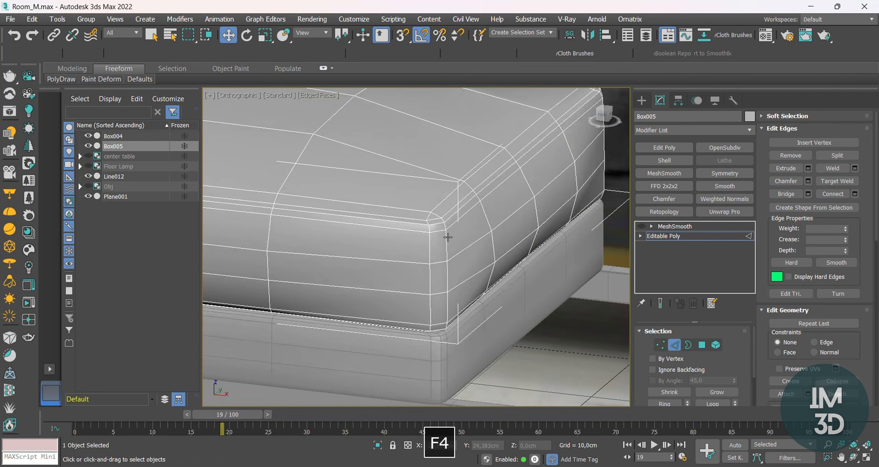
{"action": "scroll", "coordinate": [404, 231], "scroll_direction": "down", "scroll_amount": 5}
{"action": "middle_click_drag", "start_coordinate": [404, 231], "coordinate": [408, 231], "text": "alt"}
{"action": "key", "text": "f"}
{"action": "key", "text": "z"}
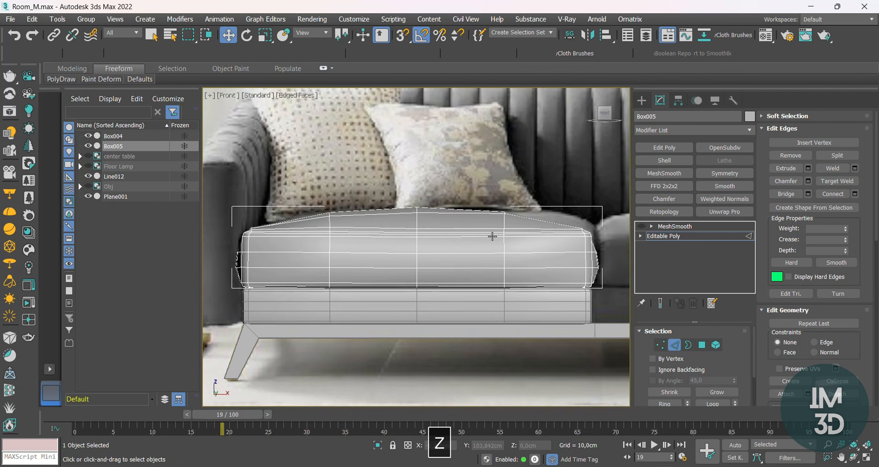
{"action": "key", "text": "1"}
{"action": "scroll", "coordinate": [584, 256], "scroll_direction": "up", "scroll_amount": 5}
{"action": "key", "text": "F3"}
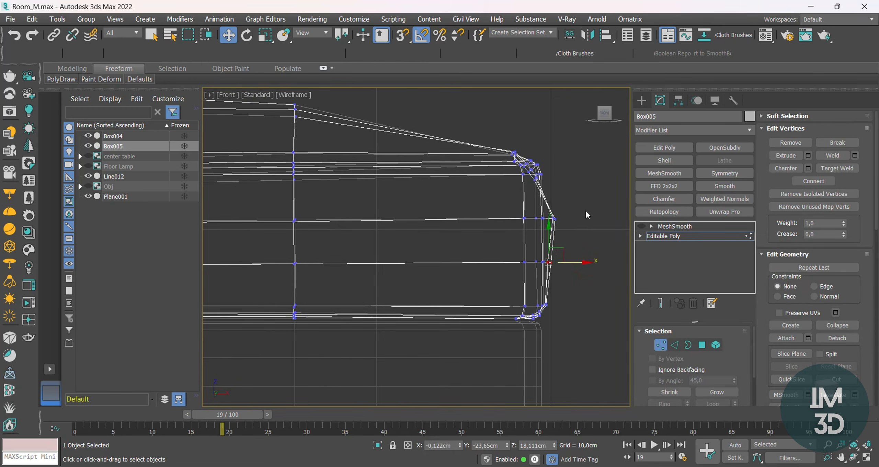
{"action": "scroll", "coordinate": [568, 222], "scroll_direction": "up", "scroll_amount": 3}
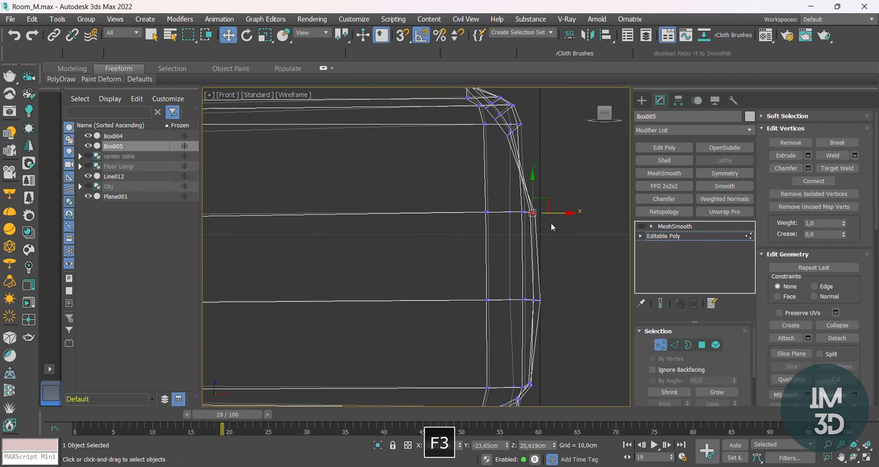
{"action": "left_click_drag", "start_coordinate": [288, 222], "coordinate": [329, 266]}
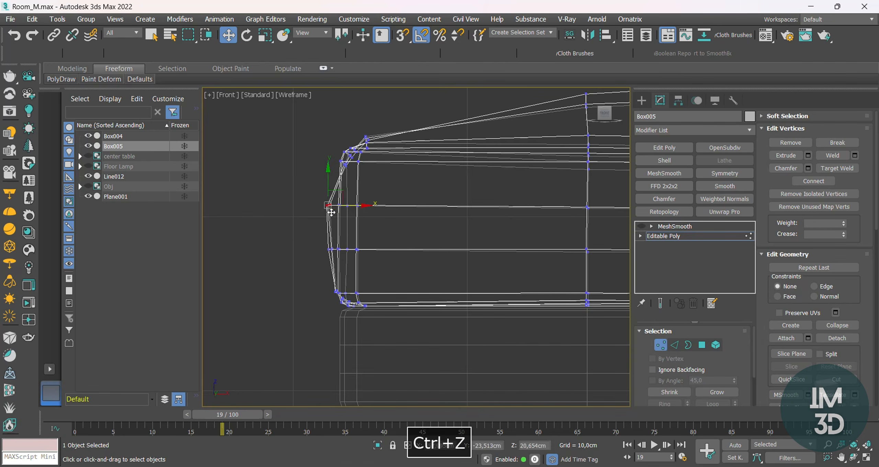
{"action": "key", "text": "F3"}
{"action": "mouse_move", "coordinate": [355, 209]}
{"action": "middle_mouse_down", "text": "alt"}
{"action": "mouse_move", "coordinate": [390, 201]}
{"action": "mouse_move", "coordinate": [385, 219]}
{"action": "middle_mouse_up", "text": "alt"}
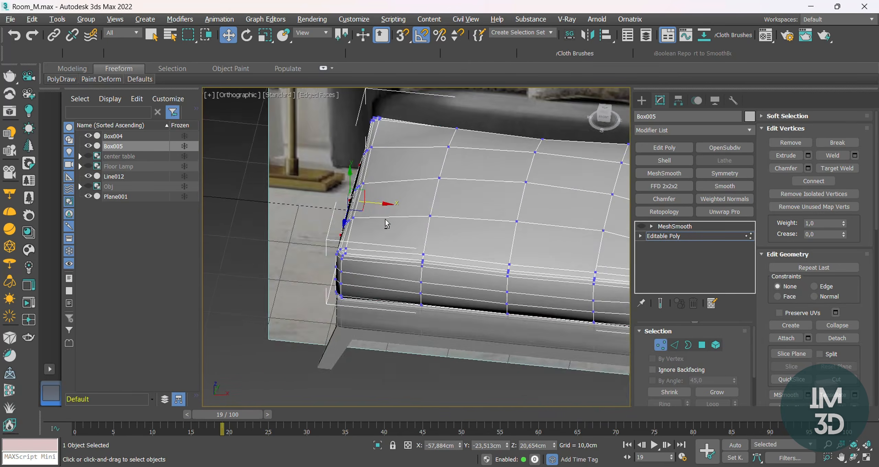
Leave vertex editing and compare the smoothed cushion with the sofa in the reference image.
{"action": "key", "text": "1"}
{"action": "key", "text": "F4"}
{"action": "scroll", "coordinate": [467, 227], "scroll_direction": "down", "scroll_amount": 4}
{"action": "middle_click_drag", "start_coordinate": [467, 227], "coordinate": [470, 199]}
{"action": "left_click", "coordinate": [243, 256]}
{"action": "key", "text": "f"}
{"action": "key", "text": "z"}
{"action": "key", "text": "F4"}
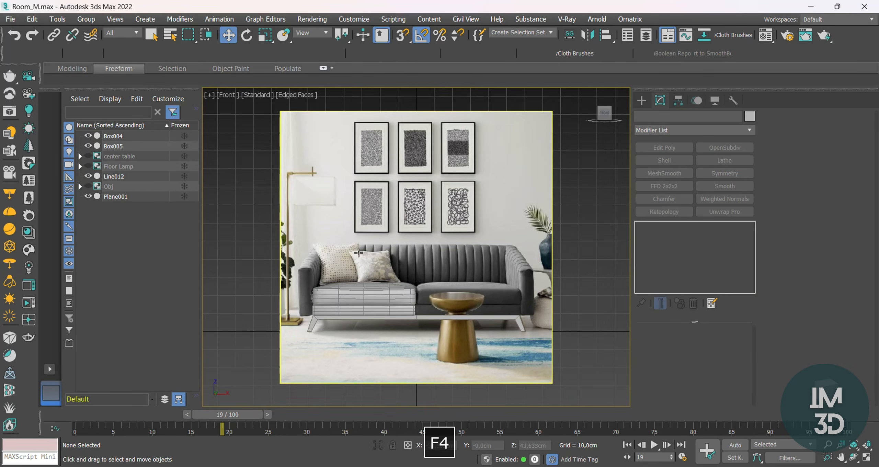
{"action": "key", "text": "F4"}
{"action": "scroll", "coordinate": [384, 289], "scroll_direction": "up", "scroll_amount": 8}
{"action": "key", "text": "F4"}
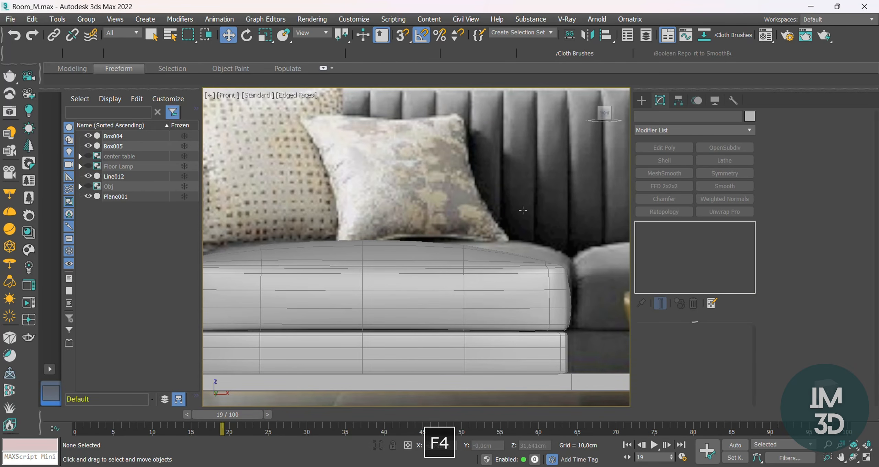
{"action": "key", "text": "F4"}
{"action": "scroll", "coordinate": [523, 210], "scroll_direction": "down", "scroll_amount": 4}
{"action": "key", "text": "F4"}
Switch off MeshSmooth and adjust the upper vertices of the column nearest the cushion's front in the right view.
{"action": "left_click", "coordinate": [513, 255]}
{"action": "middle_click_drag", "start_coordinate": [513, 255], "coordinate": [460, 253], "text": "alt"}
{"action": "left_click", "coordinate": [604, 113]}
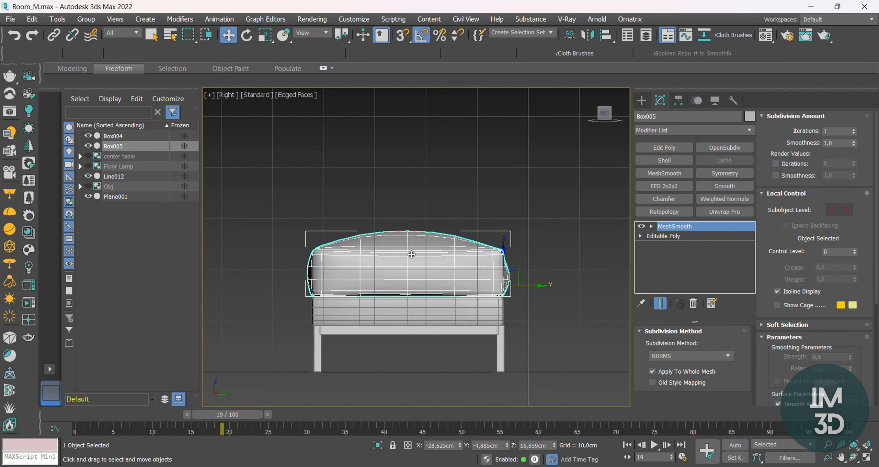
{"action": "key", "text": "z"}
{"action": "left_click", "coordinate": [641, 226]}
{"action": "left_click", "coordinate": [662, 236]}
{"action": "key", "text": "1"}
{"action": "key", "text": "F3"}
{"action": "scroll", "coordinate": [354, 266], "scroll_direction": "up", "scroll_amount": 4}
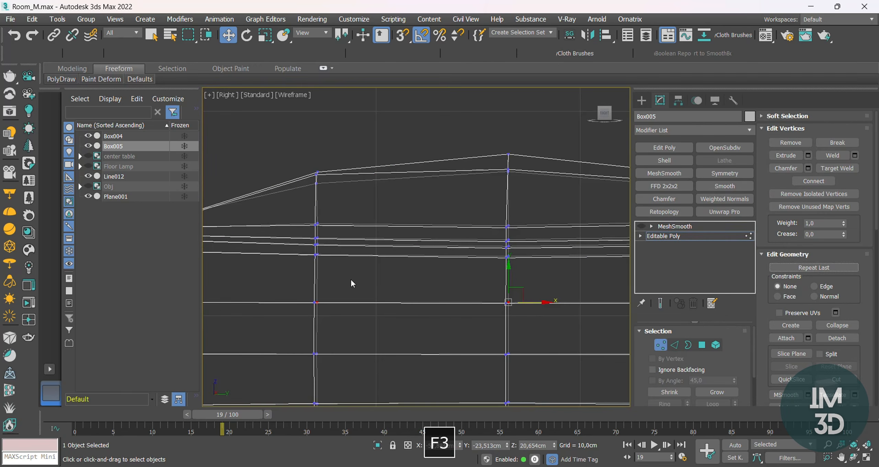
{"action": "left_click_drag", "start_coordinate": [308, 223], "coordinate": [307, 222]}
{"action": "key", "text": "F3"}
{"action": "middle_click_drag", "start_coordinate": [316, 216], "coordinate": [376, 218]}
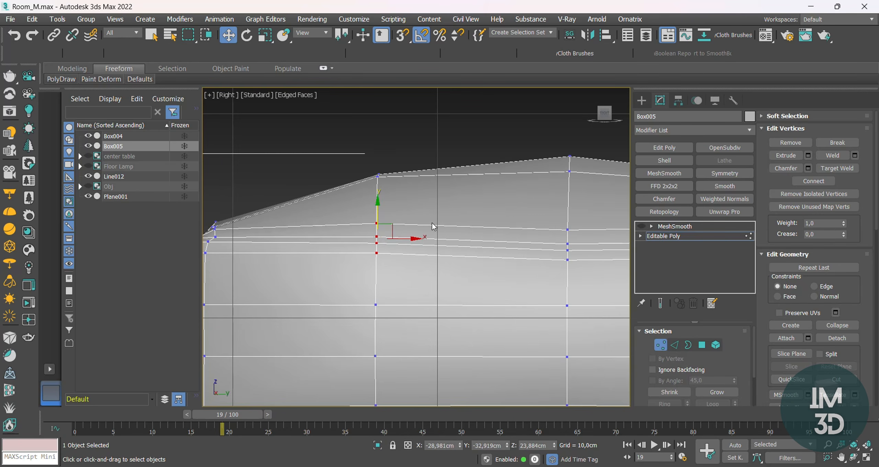
Level the upper vertices of the centre and rear columns on the cushion's side in the right view.
{"action": "middle_click_drag", "start_coordinate": [397, 275], "coordinate": [466, 278]}
{"action": "key", "text": "F3"}
{"action": "key", "text": "F3"}
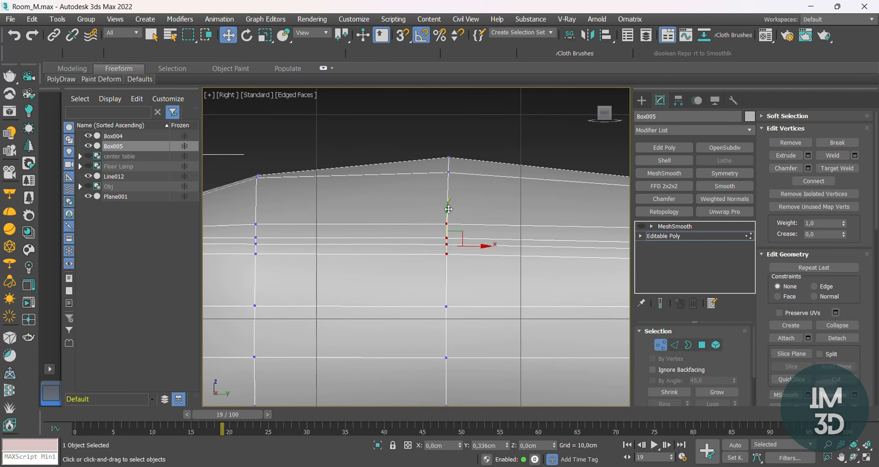
{"action": "middle_click_drag", "start_coordinate": [597, 266], "coordinate": [410, 265]}
{"action": "key", "text": "F3"}
{"action": "key", "text": "F3"}
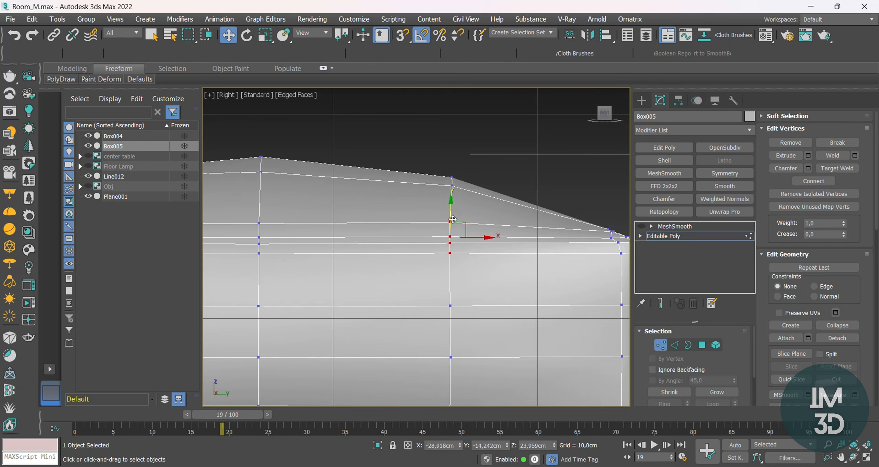
Leave vertex editing and examine the cushion's outline from the top and front.
{"action": "scroll", "coordinate": [452, 219], "scroll_direction": "down", "scroll_amount": 3}
{"action": "key", "text": "1"}
{"action": "key", "text": "F4"}
{"action": "mouse_move", "coordinate": [412, 222]}
{"action": "middle_mouse_down", "text": "alt"}
{"action": "mouse_move", "coordinate": [469, 239]}
{"action": "mouse_move", "coordinate": [508, 303]}
{"action": "middle_mouse_up", "text": "alt"}
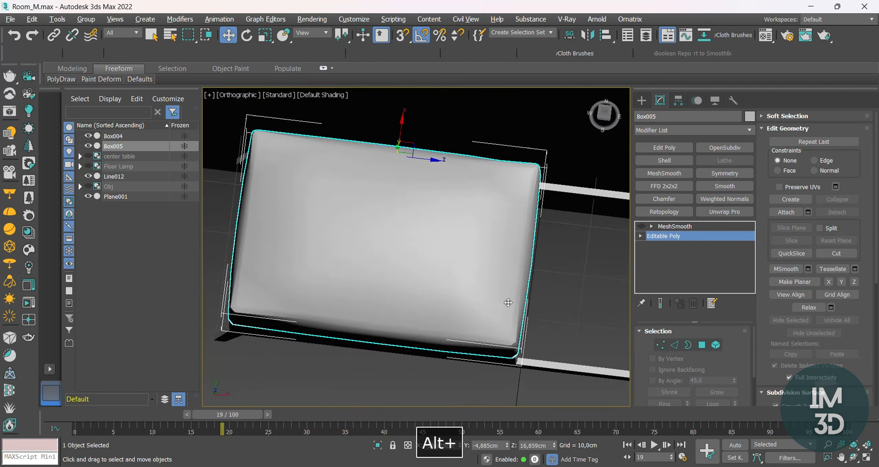
{"action": "key", "text": "t"}
{"action": "key", "text": "z"}
{"action": "key", "text": "F4"}
{"action": "scroll", "coordinate": [517, 290], "scroll_direction": "up", "scroll_amount": 3}
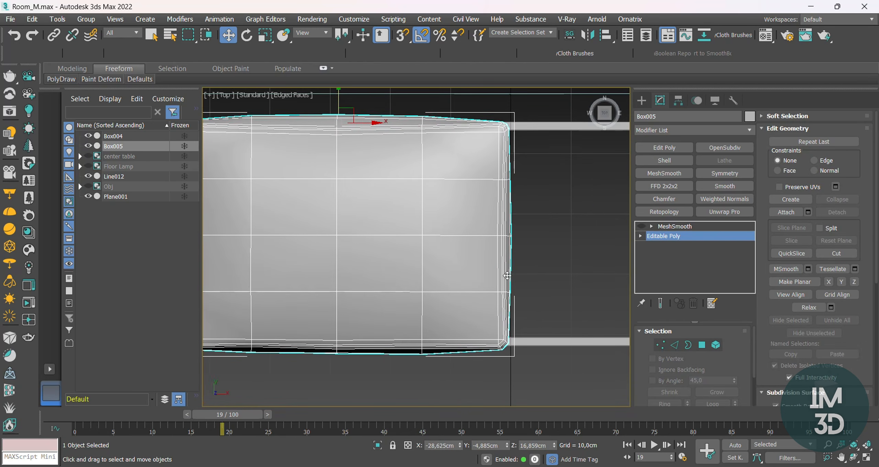
{"action": "key", "text": "f"}
{"action": "key", "text": "F3"}
{"action": "key", "text": "F3"}
Convert the seat base box beneath the cushion to Editable Poly and isolate it.
{"action": "left_click", "coordinate": [470, 300]}
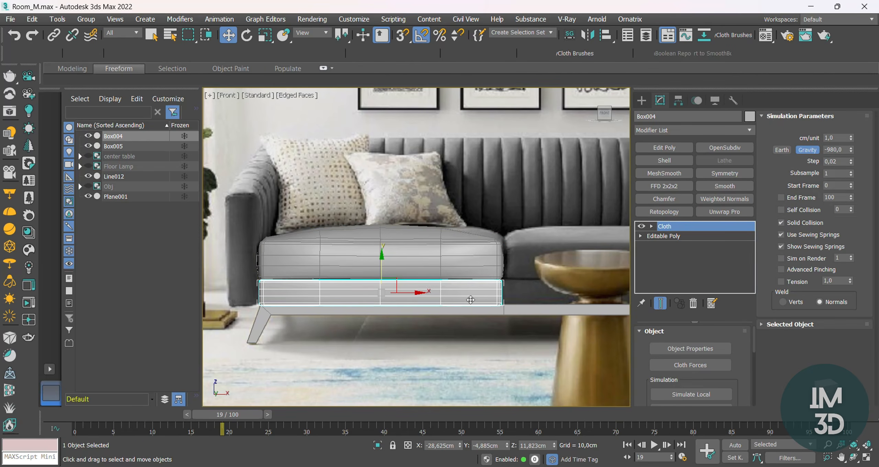
{"action": "right_click", "coordinate": [372, 292]}
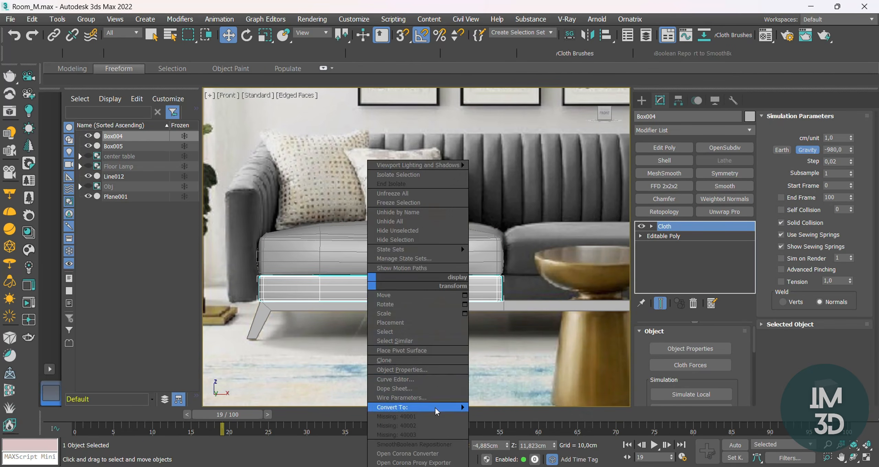
{"action": "mouse_move", "coordinate": [436, 409]}
{"action": "left_click", "coordinate": [504, 422]}
{"action": "middle_click_drag", "start_coordinate": [429, 293], "coordinate": [493, 331], "text": "alt"}
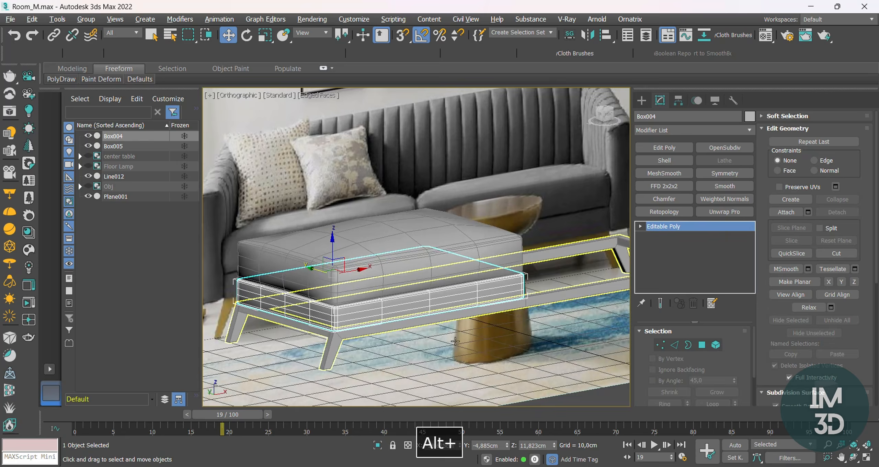
{"action": "left_click", "coordinate": [378, 444]}
{"action": "key", "text": "F4"}
{"action": "key", "text": "F4"}
{"action": "middle_click_drag", "start_coordinate": [487, 286], "coordinate": [458, 319], "text": "alt"}
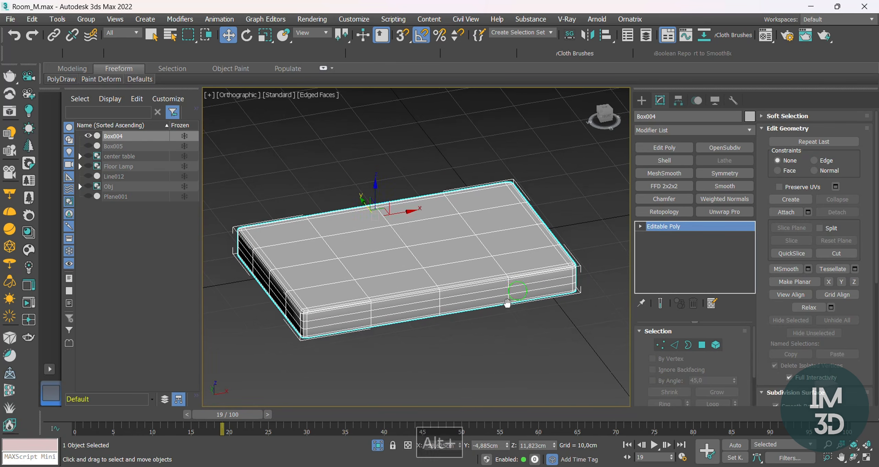
Add a Cloth modifier to the base box, turn off gravity and define the box as cloth in its object properties.
{"action": "left_click", "coordinate": [659, 130]}
{"action": "type", "text": "cloth"}
{"action": "key", "text": "Return"}
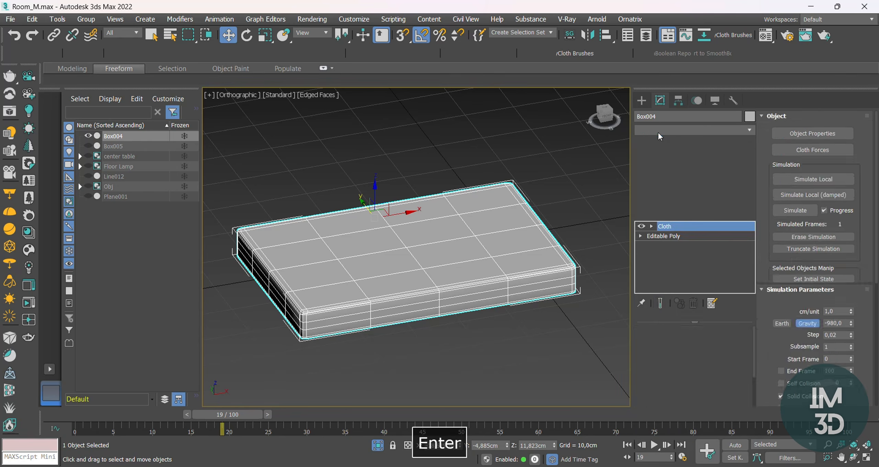
{"action": "left_click", "coordinate": [720, 343]}
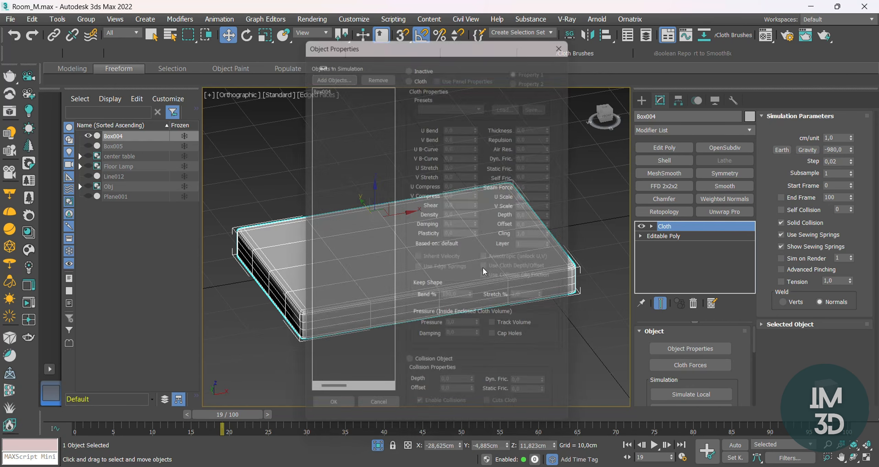
{"action": "left_click", "coordinate": [410, 71]}
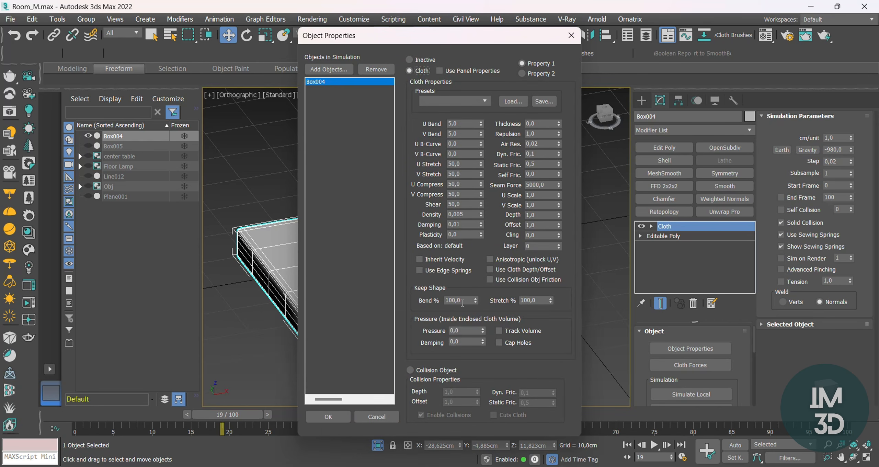
{"action": "left_click", "coordinate": [345, 413]}
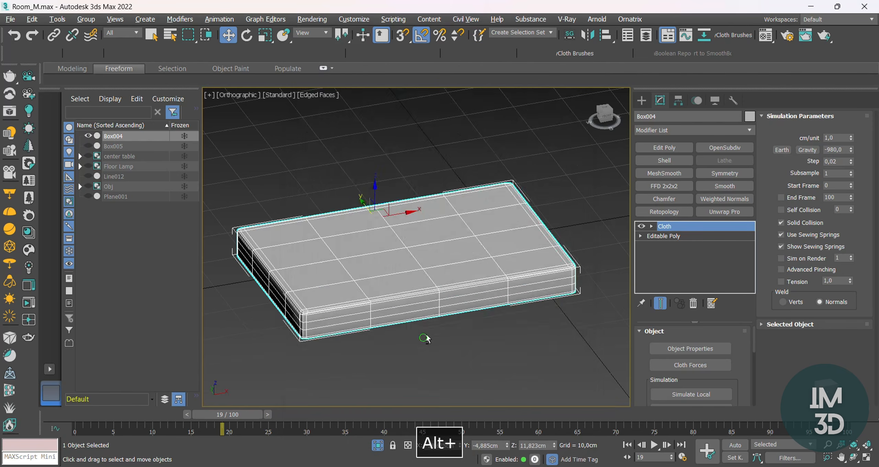
Run the cloth simulation on the base box, stop it partway and check the inflated shape in the front view.
{"action": "scroll", "coordinate": [669, 377], "scroll_direction": "down", "scroll_amount": 2}
{"action": "left_click", "coordinate": [673, 398]}
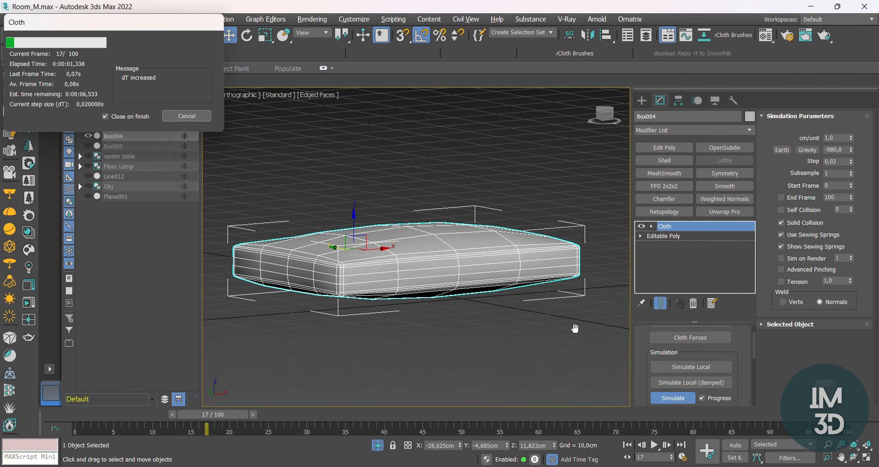
{"action": "key", "text": "Escape"}
{"action": "key", "text": "F4"}
{"action": "middle_click_drag", "start_coordinate": [575, 331], "coordinate": [515, 315], "text": "alt"}
{"action": "key", "text": "f"}
{"action": "key", "text": "F4"}
{"action": "key", "text": "F4"}
{"action": "scroll", "coordinate": [413, 288], "scroll_direction": "up", "scroll_amount": 4}
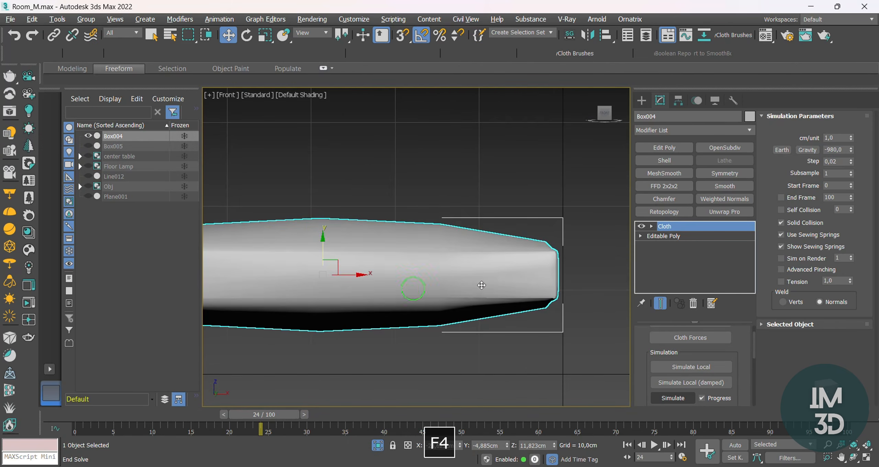
Scrub the timeline back to the first frames of the simulation to choose a slight inflation for the base box.
{"action": "left_click_drag", "start_coordinate": [271, 416], "coordinate": [118, 416]}
{"action": "key", "text": "w"}
{"action": "middle_click_drag", "start_coordinate": [494, 269], "coordinate": [518, 299], "text": "alt"}
{"action": "key", "text": "l"}
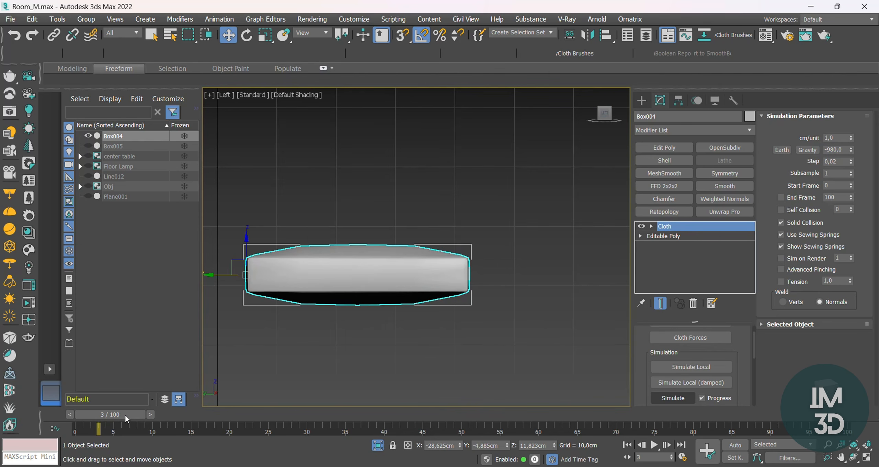
{"action": "left_click_drag", "start_coordinate": [126, 418], "coordinate": [80, 418]}
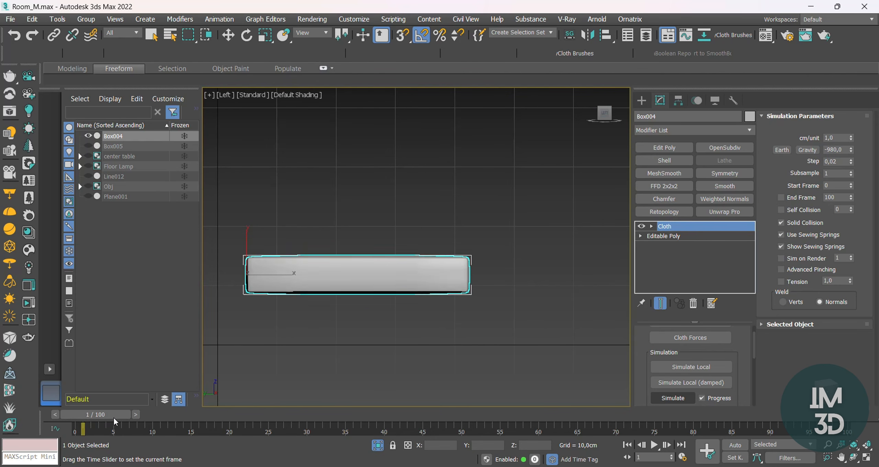
Convert the slightly inflated base box at frame 2 to Editable Poly and end its isolation.
{"action": "middle_click_drag", "start_coordinate": [375, 277], "coordinate": [409, 280], "text": "alt"}
{"action": "right_click", "coordinate": [409, 280]}
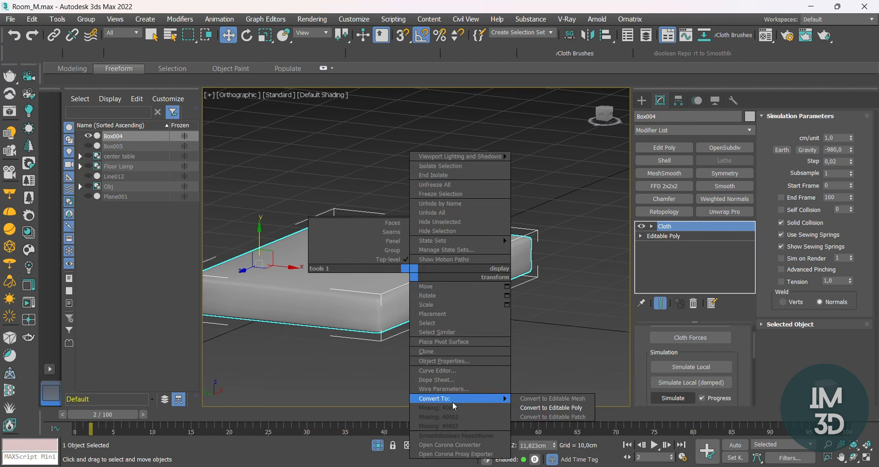
{"action": "left_click", "coordinate": [543, 408]}
{"action": "left_click", "coordinate": [490, 331]}
{"action": "key", "text": "f"}
{"action": "key", "text": "z"}
{"action": "left_click", "coordinate": [377, 443]}
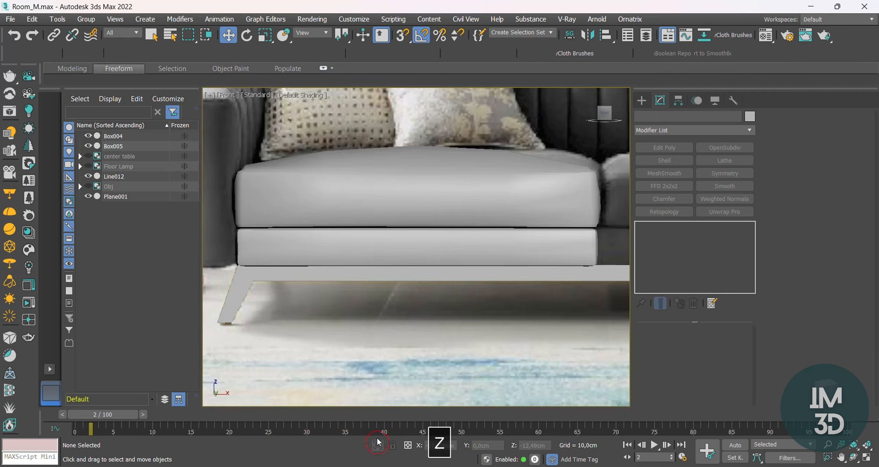
Isolate the base box and raise its lower middle vertices in the front view to flatten the underside.
{"action": "left_click", "coordinate": [469, 254]}
{"action": "key", "text": "F3"}
{"action": "left_click", "coordinate": [377, 445]}
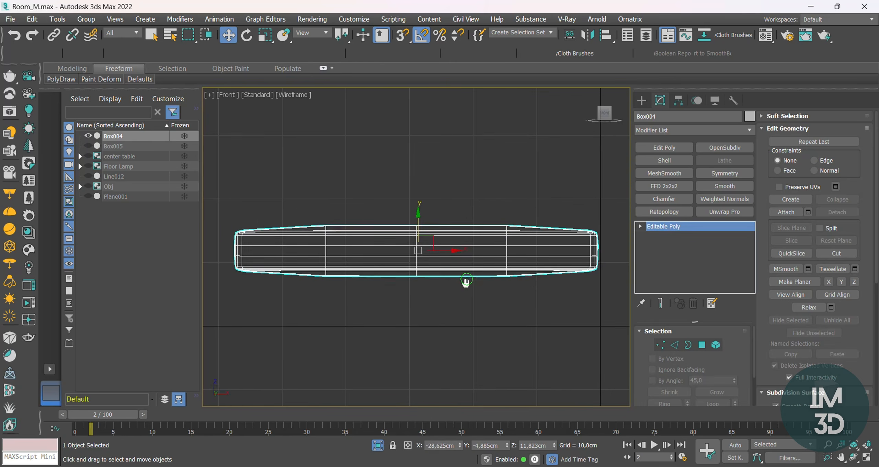
{"action": "key", "text": "1"}
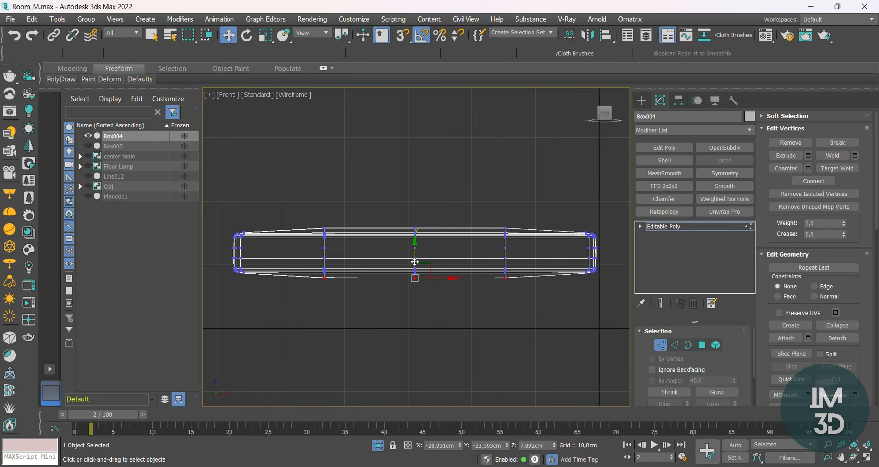
{"action": "key", "text": "F3"}
{"action": "key", "text": "F3"}
{"action": "left_click_drag", "start_coordinate": [293, 209], "coordinate": [466, 219]}
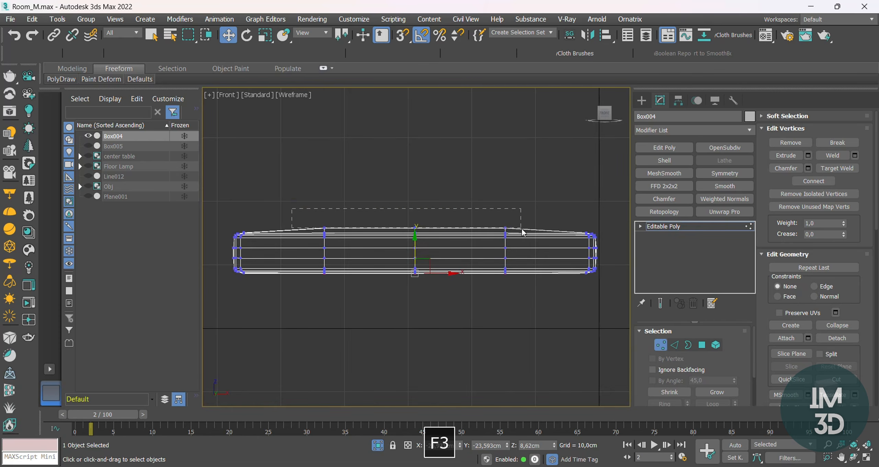
{"action": "key", "text": "ctrl+z"}
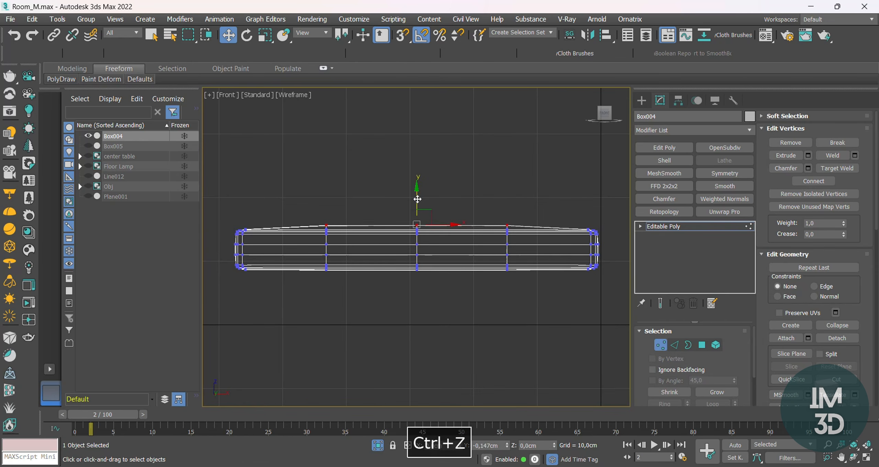
Leave vertex editing, end the isolation and examine how the base box fits beneath the seat cushion.
{"action": "key", "text": "F3"}
{"action": "key", "text": "1"}
{"action": "left_click", "coordinate": [380, 446]}
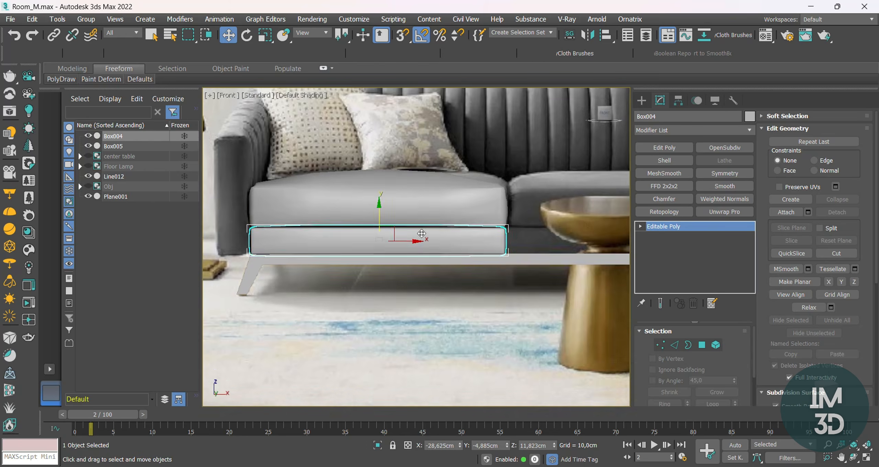
{"action": "middle_click_drag", "start_coordinate": [412, 253], "coordinate": [390, 290], "text": "alt"}
{"action": "scroll", "coordinate": [441, 270], "scroll_direction": "up", "scroll_amount": 5}
{"action": "key", "text": "F4"}
{"action": "key", "text": "F4"}
{"action": "scroll", "coordinate": [422, 278], "scroll_direction": "down", "scroll_amount": 6}
{"action": "key", "text": "F4"}
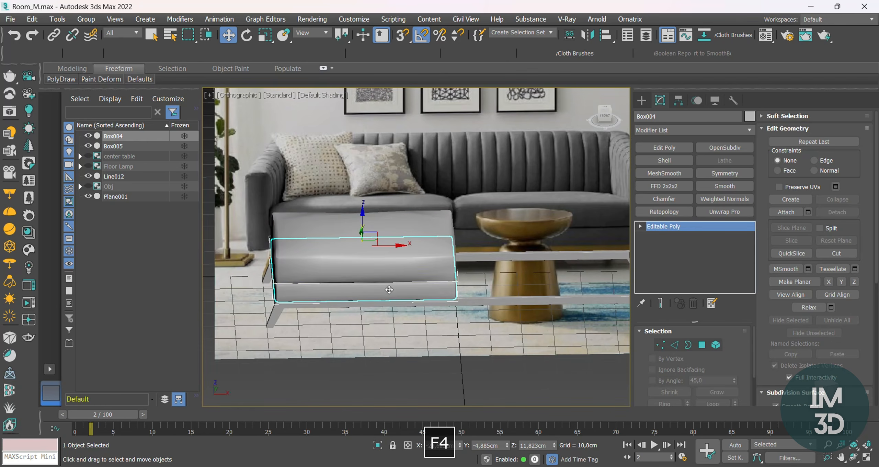
{"action": "key", "text": "F4"}
{"action": "middle_click_drag", "start_coordinate": [295, 216], "coordinate": [290, 279], "text": "alt"}
{"action": "key", "text": "F4"}
Open the seat cushion's Editable Poly level beneath MeshSmooth for vertex editing in the top view.
{"action": "left_click", "coordinate": [332, 247]}
{"action": "middle_click_drag", "start_coordinate": [400, 272], "coordinate": [395, 288], "text": "alt"}
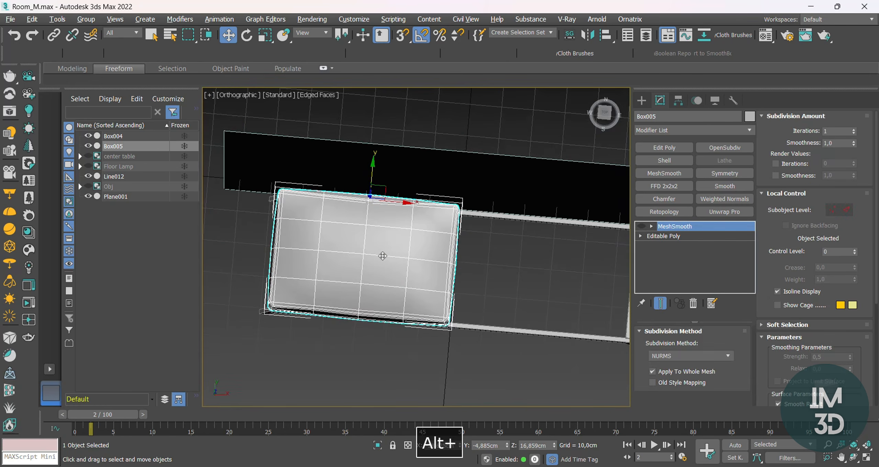
{"action": "key", "text": "t"}
{"action": "key", "text": "z"}
{"action": "key", "text": "1"}
{"action": "key", "text": "F3"}
{"action": "scroll", "coordinate": [326, 224], "scroll_direction": "up", "scroll_amount": 2}
{"action": "key", "text": "1"}
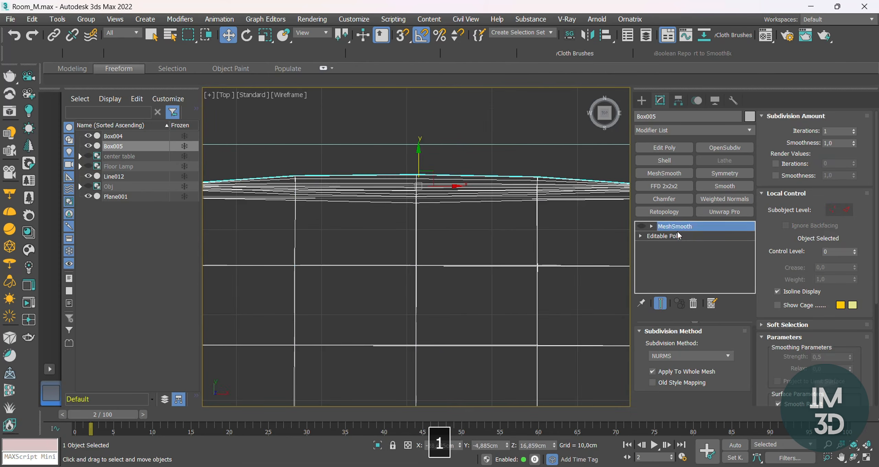
{"action": "left_click", "coordinate": [676, 236]}
{"action": "key", "text": "1"}
Shift the vertices just inside the cushion's rear edge on the three middle columns toward the back in the top view.
{"action": "key", "text": "F3"}
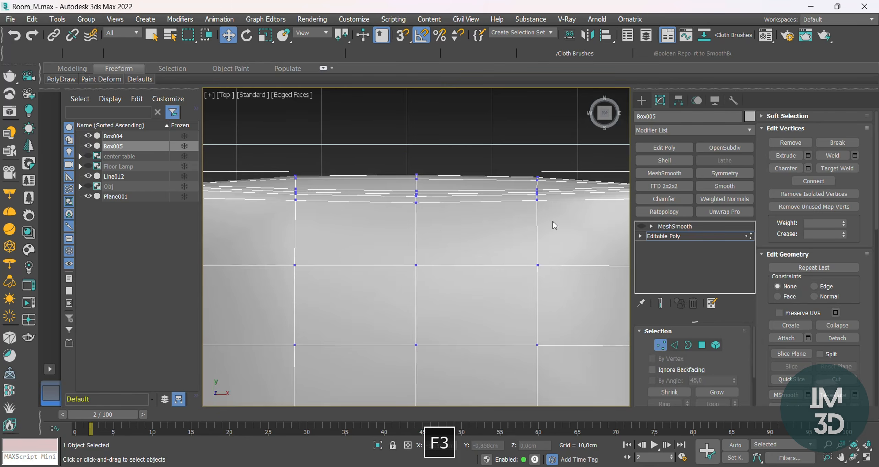
{"action": "key", "text": "F3"}
{"action": "middle_click_drag", "start_coordinate": [538, 220], "coordinate": [537, 242], "text": "alt"}
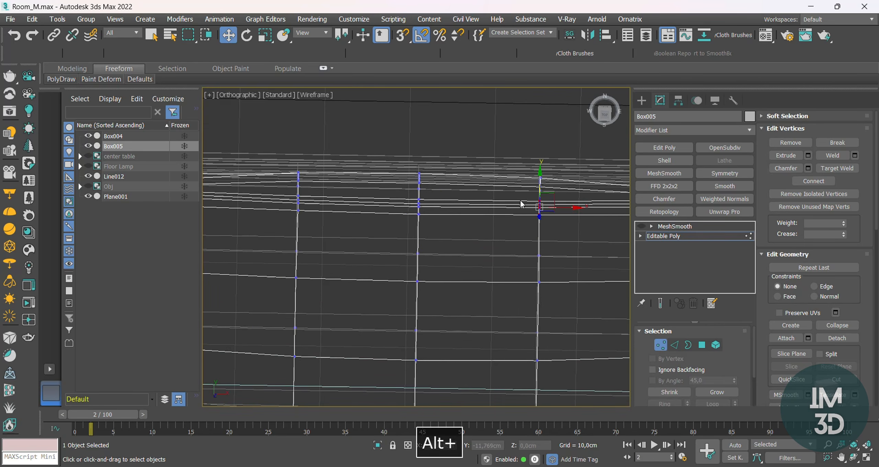
{"action": "key", "text": "t"}
{"action": "key", "text": "F3"}
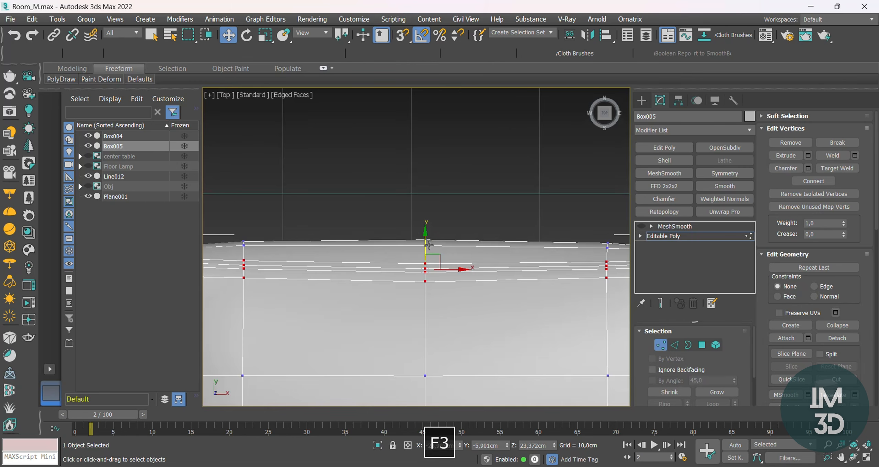
{"action": "scroll", "coordinate": [448, 296], "scroll_direction": "down", "scroll_amount": 1}
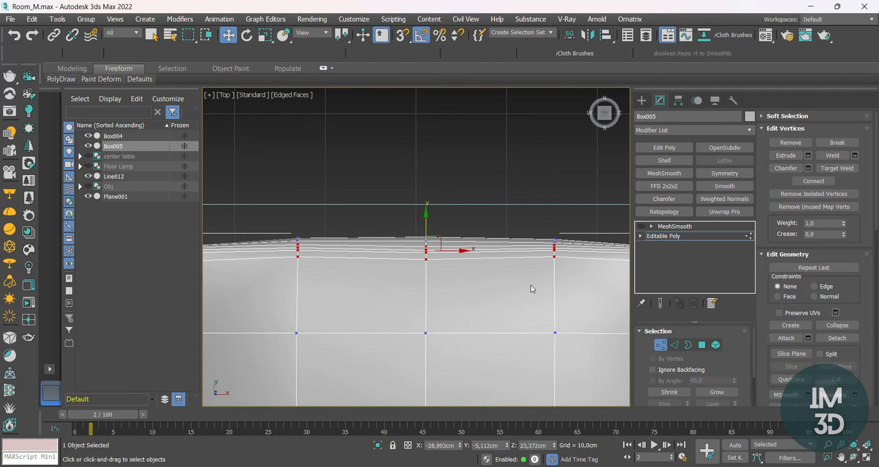
{"action": "left_click_drag", "start_coordinate": [426, 226], "coordinate": [426, 222]}
{"action": "scroll", "coordinate": [426, 231], "scroll_direction": "down", "scroll_amount": 4}
{"action": "middle_click_drag", "start_coordinate": [444, 277], "coordinate": [441, 308], "text": "alt"}
{"action": "key", "text": "1"}
Mirror the seat cushion and its base box together along X as a copy with an offset of 57,49 cm.
{"action": "key", "text": "f"}
{"action": "key", "text": "F4"}
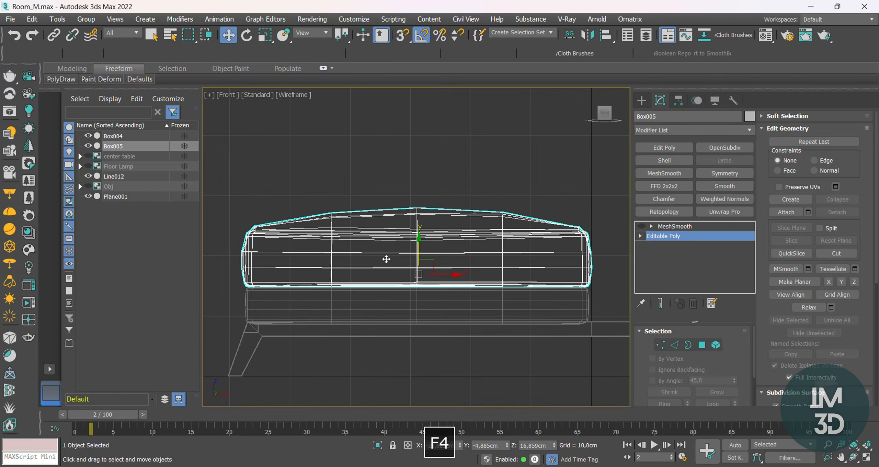
{"action": "left_click", "coordinate": [409, 276], "text": "ctrl"}
{"action": "scroll", "coordinate": [408, 271], "scroll_direction": "down", "scroll_amount": 5}
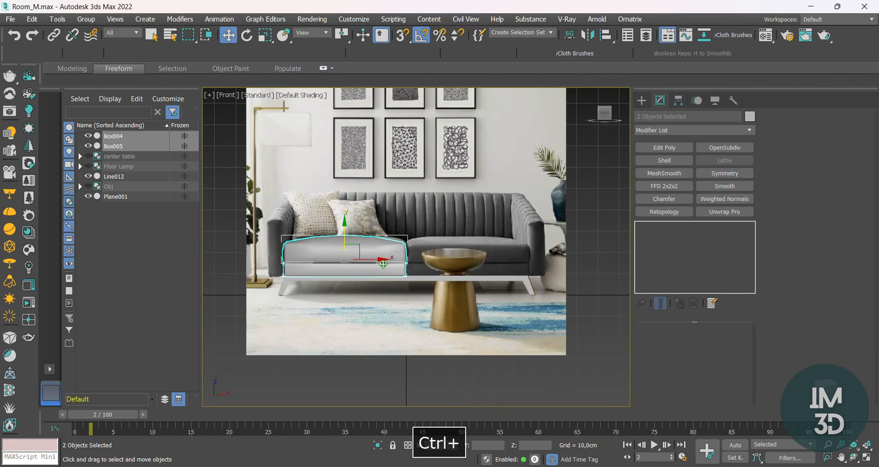
{"action": "left_click", "coordinate": [587, 34]}
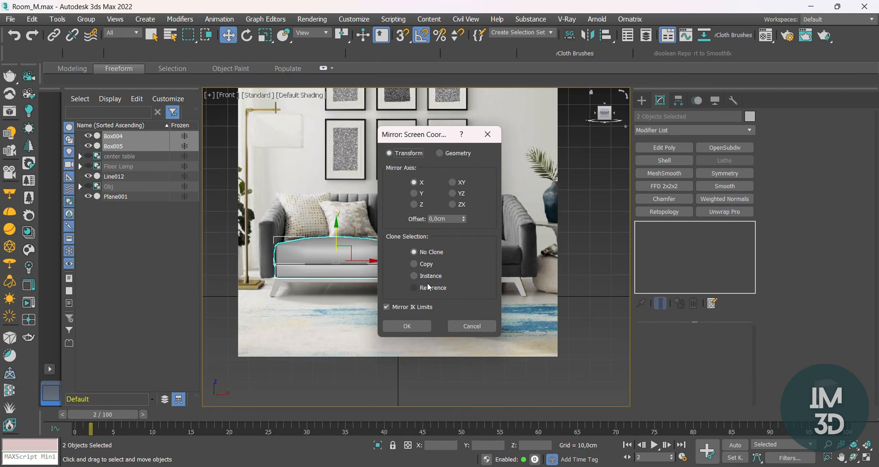
{"action": "left_click", "coordinate": [414, 263]}
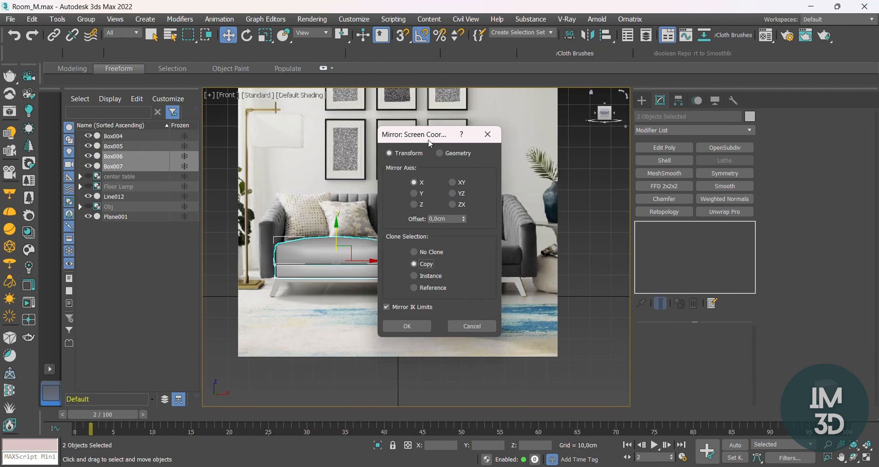
{"action": "left_click_drag", "start_coordinate": [429, 142], "coordinate": [561, 160]}
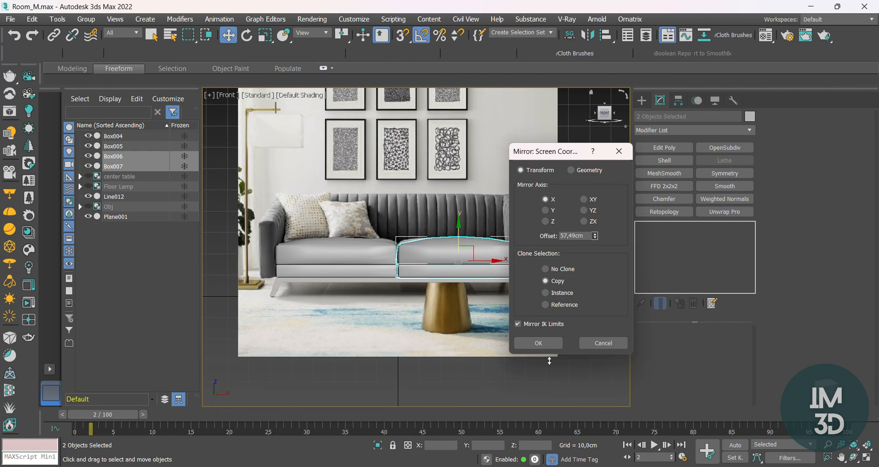
{"action": "left_click", "coordinate": [538, 343]}
Examine the joint between the two seat halves and the mirrored copy's position on the sofa frame.
{"action": "scroll", "coordinate": [454, 274], "scroll_direction": "up", "scroll_amount": 5}
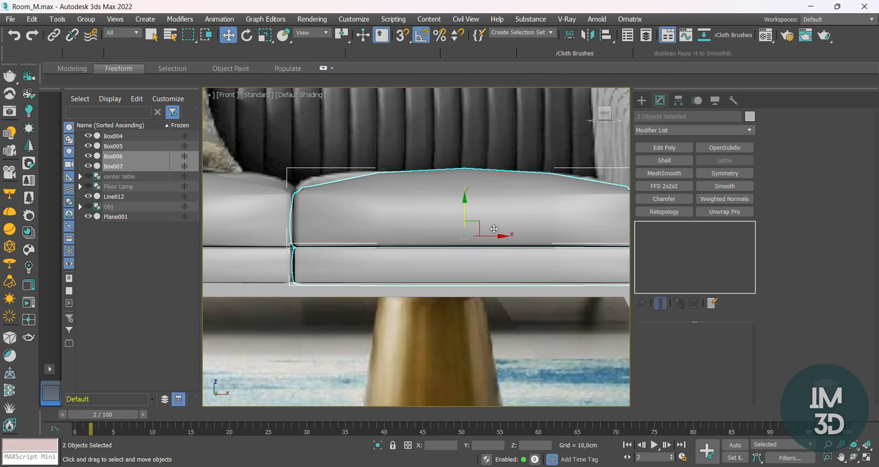
{"action": "scroll", "coordinate": [494, 240], "scroll_direction": "down", "scroll_amount": 5}
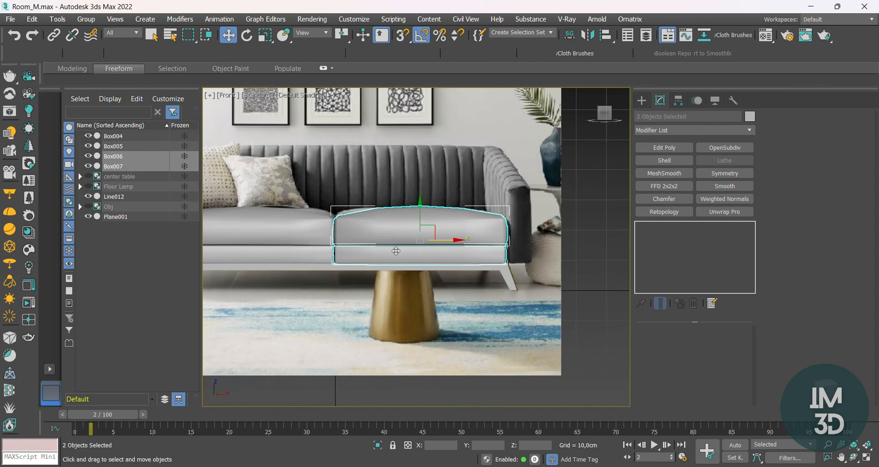
{"action": "middle_click_drag", "start_coordinate": [394, 250], "coordinate": [435, 278], "text": "alt"}
{"action": "scroll", "coordinate": [350, 266], "scroll_direction": "up", "scroll_amount": 7}
{"action": "key", "text": "F4"}
{"action": "key", "text": "F4"}
{"action": "scroll", "coordinate": [372, 267], "scroll_direction": "down", "scroll_amount": 7}
{"action": "left_click_drag", "start_coordinate": [397, 266], "coordinate": [350, 275], "text": "alt"}
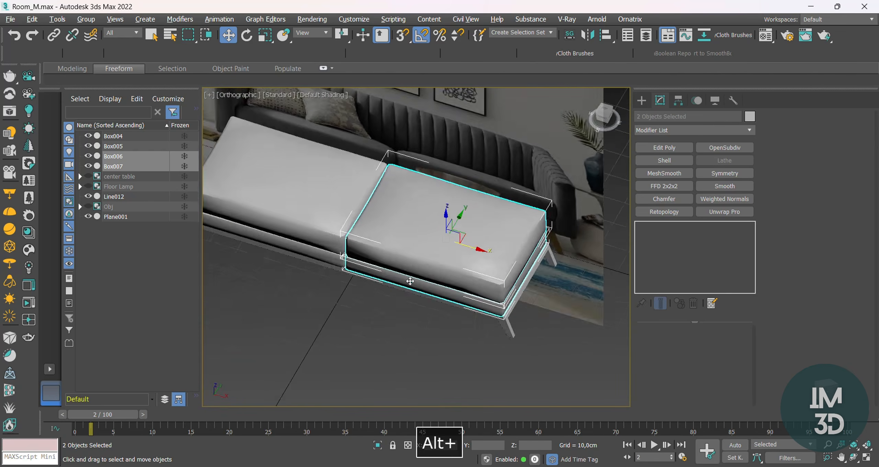
{"action": "middle_click_drag", "start_coordinate": [350, 275], "coordinate": [340, 277], "text": "alt"}
{"action": "left_click", "coordinate": [396, 363]}
{"action": "key", "text": "F4"}
{"action": "key", "text": "F4"}
{"action": "middle_click_drag", "start_coordinate": [397, 363], "coordinate": [467, 290], "text": "alt"}
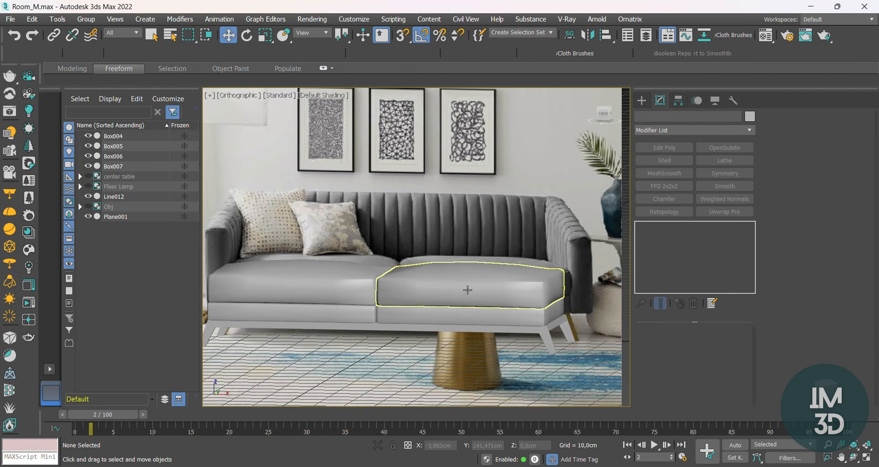
Inspect the mirrored cushion in perspective and compare both seats with the reference sofa from the front.
{"action": "left_click", "coordinate": [467, 291]}
{"action": "scroll", "coordinate": [418, 304], "scroll_direction": "up", "scroll_amount": 5}
{"action": "key", "text": "p"}
{"action": "key", "text": "z"}
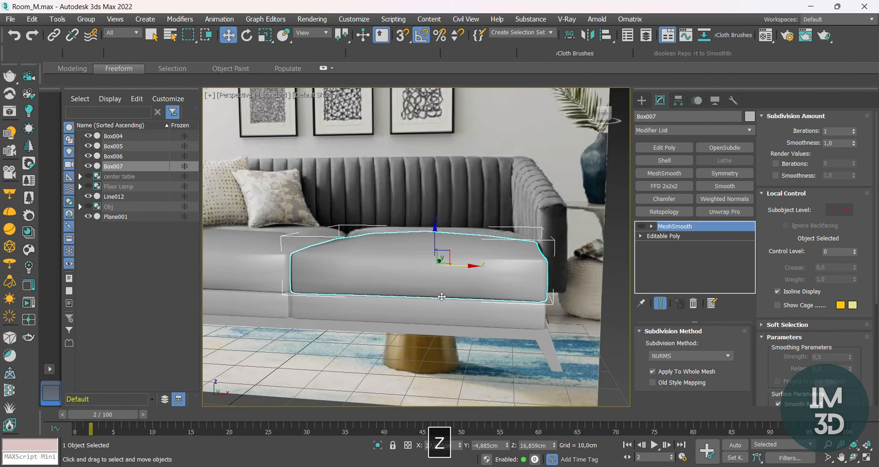
{"action": "scroll", "coordinate": [437, 301], "scroll_direction": "down", "scroll_amount": 5, "text": "alt"}
{"action": "middle_click_drag", "start_coordinate": [436, 300], "coordinate": [442, 306]}
{"action": "left_click", "coordinate": [574, 302]}
{"action": "key", "text": "f"}
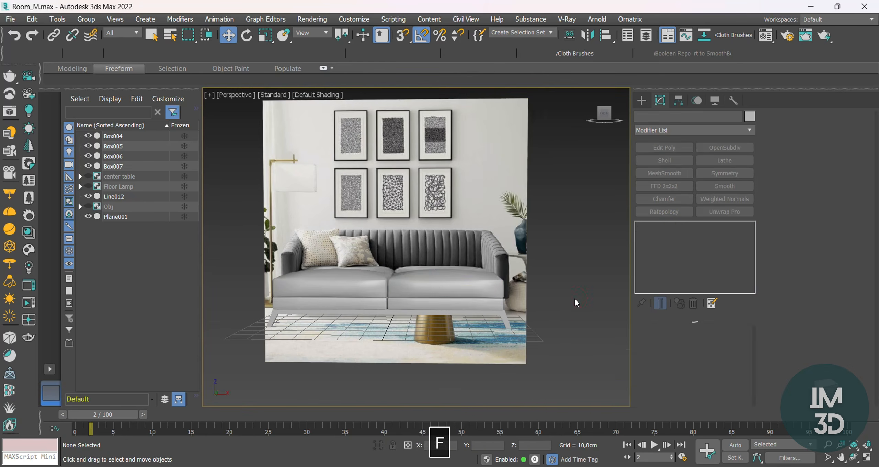
{"action": "key", "text": "F4"}
{"action": "scroll", "coordinate": [560, 304], "scroll_direction": "up", "scroll_amount": 3}
{"action": "key", "text": "F4"}
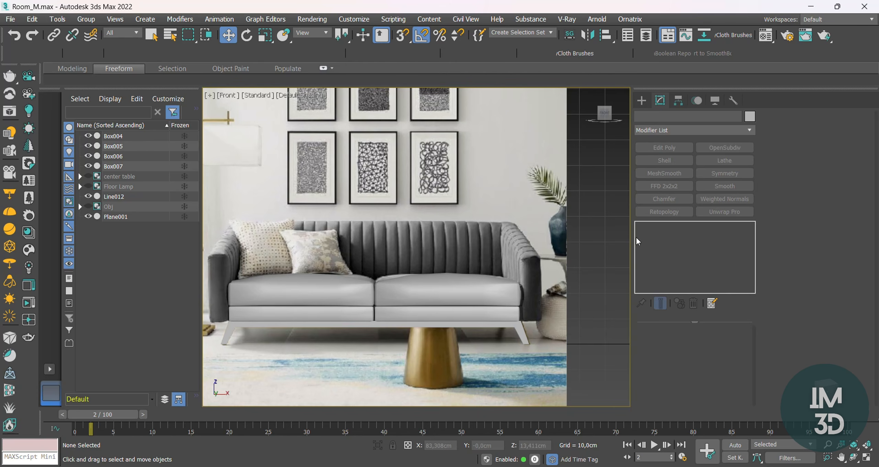
Create a box about 130 cm wide, 40 cm long and 20 cm high over the reference sofa's back and arms in the front view.
{"action": "left_click", "coordinate": [641, 101]}
{"action": "left_click", "coordinate": [664, 173]}
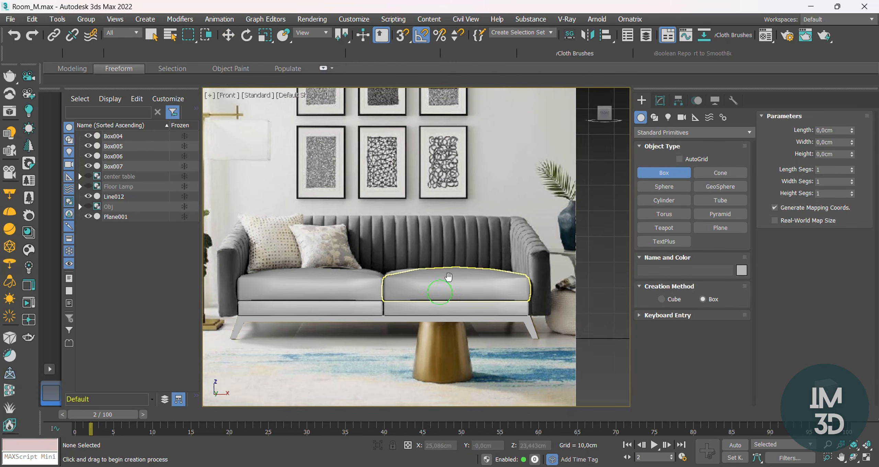
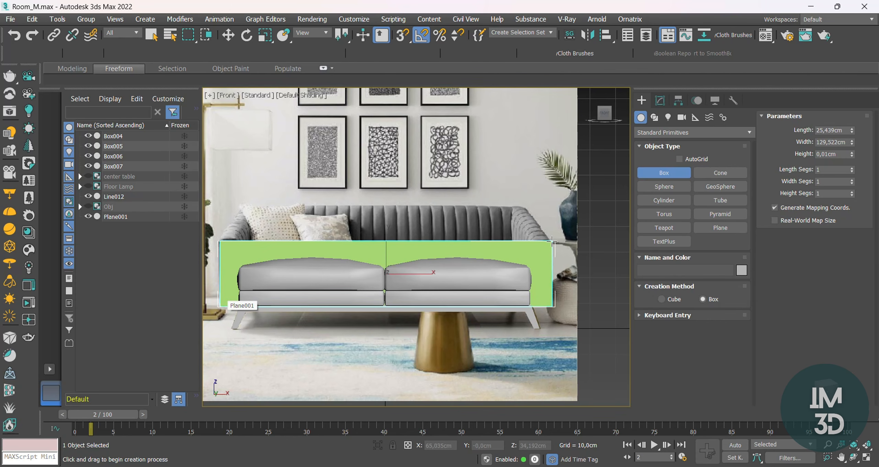
{"action": "left_click_drag", "start_coordinate": [552, 241], "coordinate": [551, 205]}
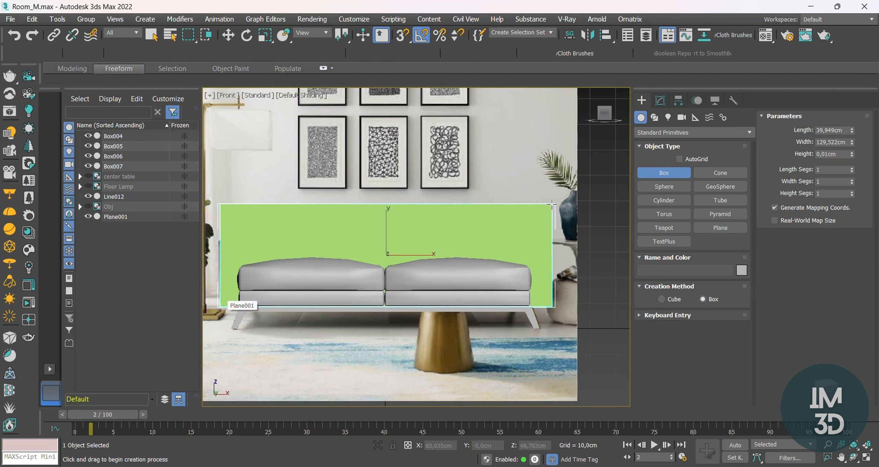
{"action": "left_click", "coordinate": [552, 201]}
{"action": "key", "text": "t"}
{"action": "key", "text": "z"}
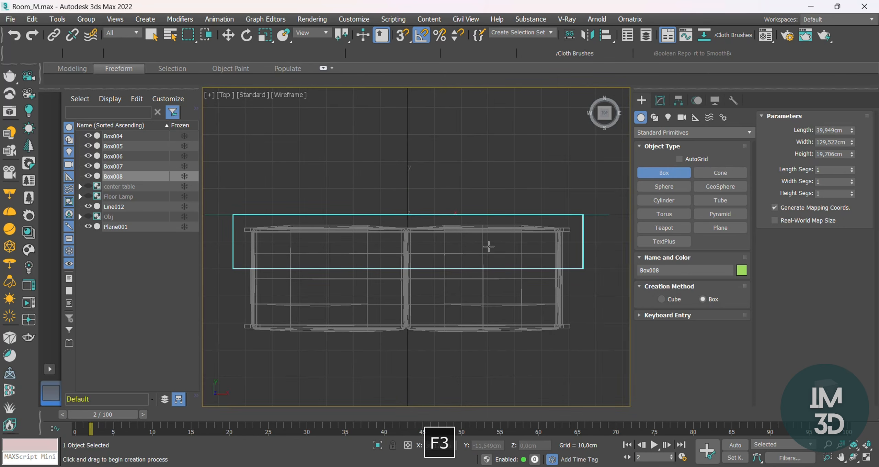
Convert the new box to Editable Poly and move it back in the top view to about Y 2,2 cm.
{"action": "key", "text": "ctrl+t"}
{"action": "key", "text": "w"}
{"action": "left_click_drag", "start_coordinate": [410, 190], "coordinate": [418, 188]}
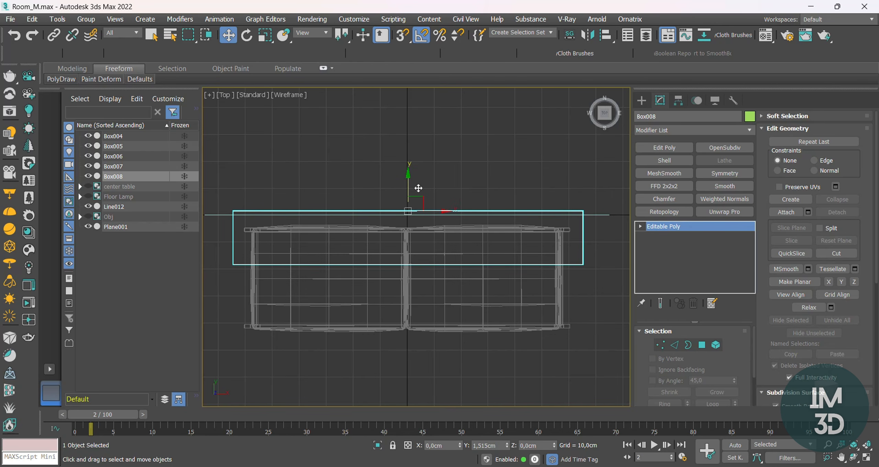
{"action": "left_click_drag", "start_coordinate": [418, 188], "coordinate": [418, 187]}
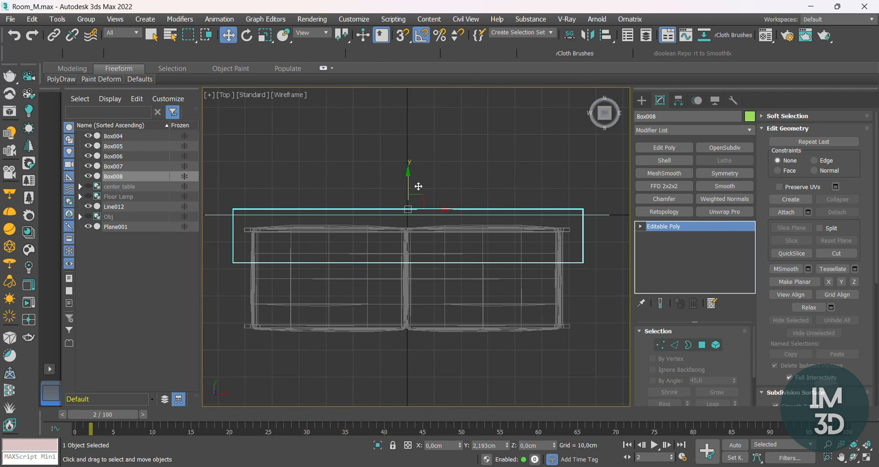
Pull the box's front vertices forward in the top view to about Y -42 cm, in line with the seat fronts.
{"action": "key", "text": "1"}
{"action": "left_click_drag", "start_coordinate": [599, 281], "coordinate": [227, 246]}
{"action": "left_click_drag", "start_coordinate": [410, 234], "coordinate": [419, 306]}
Make the box see-through in the front view and set its X position to 0.
{"action": "key", "text": "f"}
{"action": "key", "text": "F3"}
{"action": "key", "text": "alt+x"}
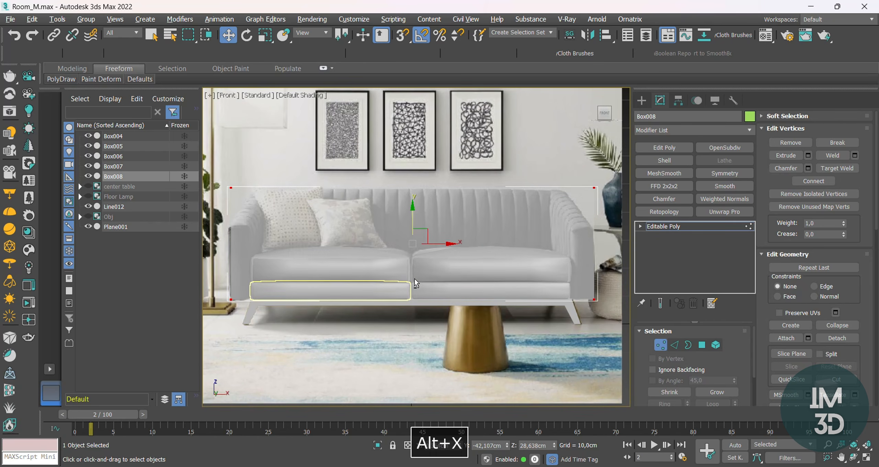
{"action": "middle_click_drag", "start_coordinate": [329, 250], "coordinate": [340, 246]}
{"action": "type", "text": "1"}
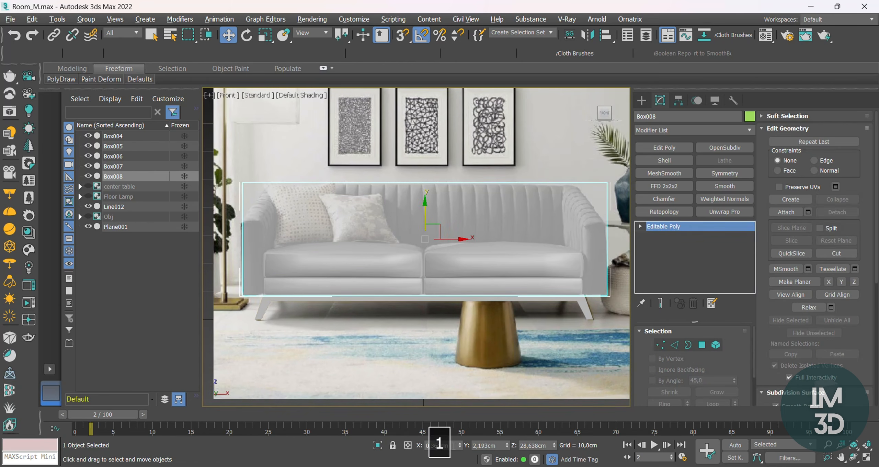
{"action": "type", "text": "0"}
{"action": "key", "text": "Return"}
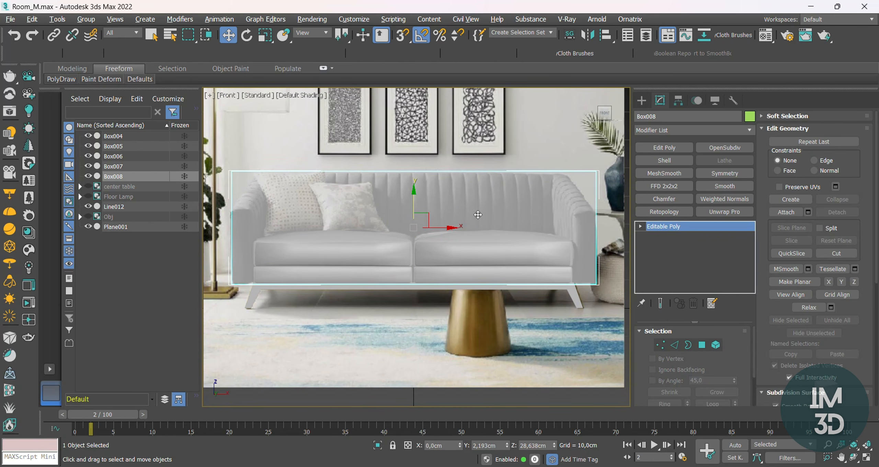
Lower the box's top front edge to about Z 35 cm to form the arm slope.
{"action": "key", "text": "2"}
{"action": "key", "text": "z"}
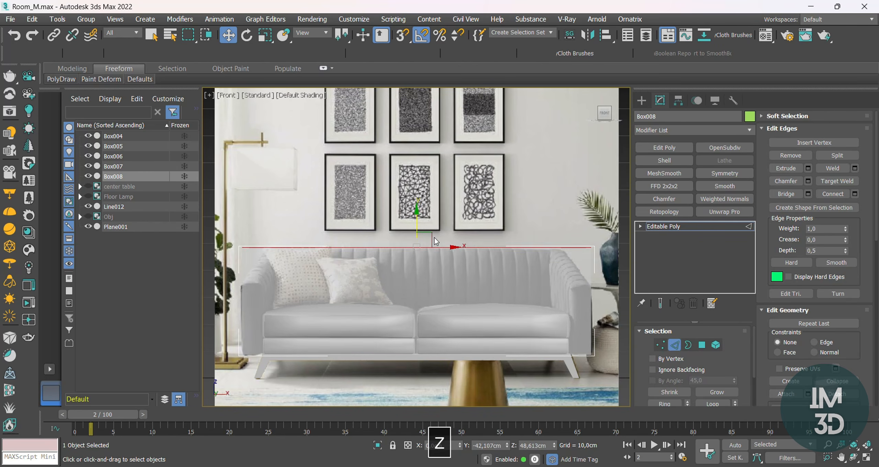
{"action": "left_click_drag", "start_coordinate": [434, 238], "coordinate": [432, 275]}
{"action": "key", "text": "F3"}
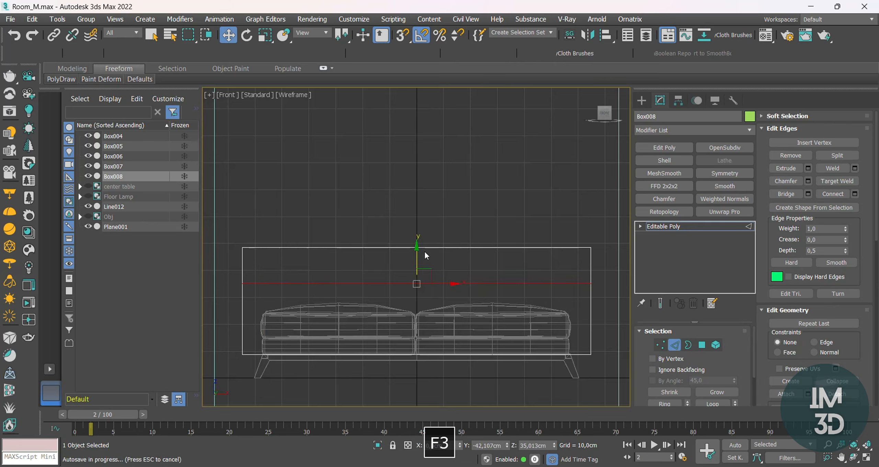
Connect the box's long horizontal edges with 2 segments and a pinch of 85 to mark the inner sides of the arms.
{"action": "key", "text": "F3"}
{"action": "middle_click_drag", "start_coordinate": [426, 256], "coordinate": [501, 244], "text": "alt"}
{"action": "key", "text": "1"}
{"action": "key", "text": "F3"}
{"action": "key", "text": "2"}
{"action": "key", "text": "ctrl+r"}
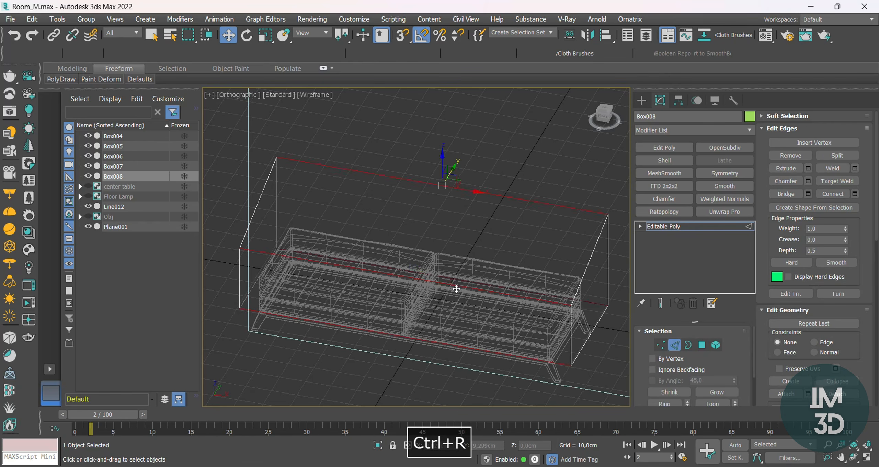
{"action": "key", "text": "ctrl+c"}
{"action": "key", "text": "f"}
{"action": "key", "text": "F3"}
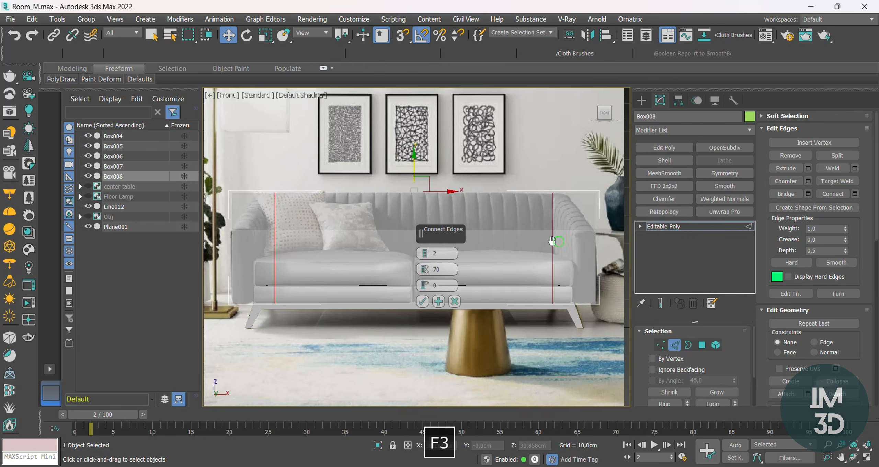
{"action": "middle_click_drag", "start_coordinate": [551, 241], "coordinate": [535, 243]}
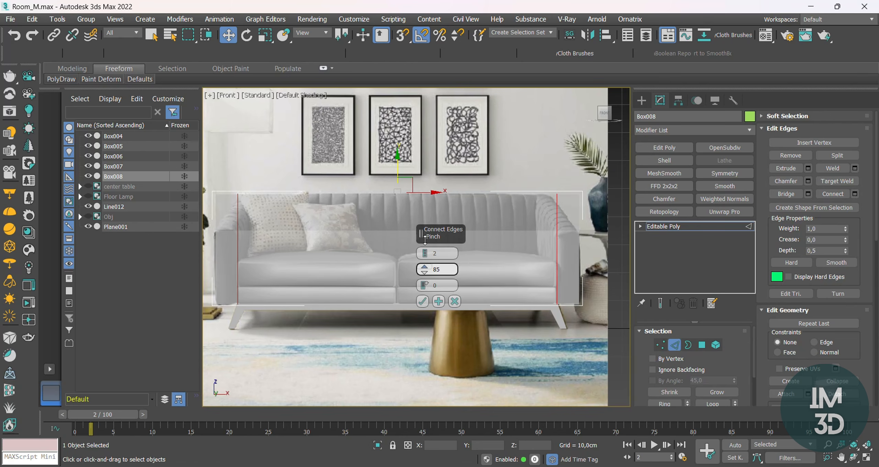
{"action": "left_click", "coordinate": [422, 302]}
Connect the front-to-back edges with 1 segment and a slide of -65 to mark the backrest thickness.
{"action": "key", "text": "t"}
{"action": "key", "text": "F3"}
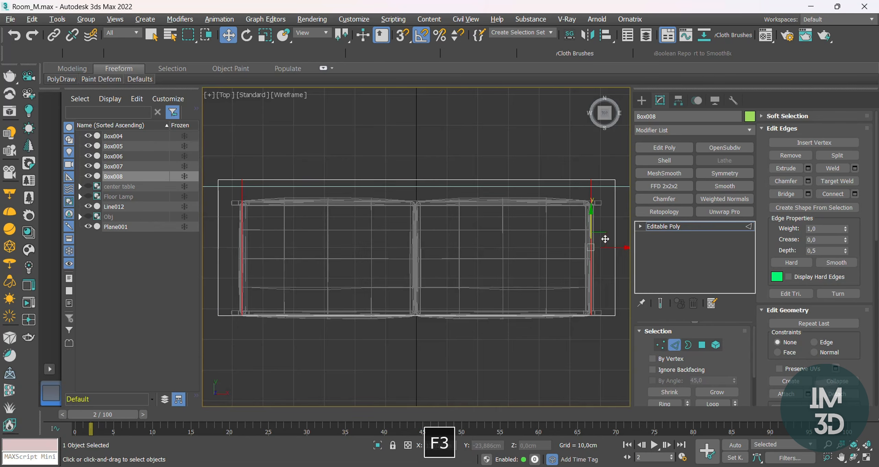
{"action": "key", "text": "ctrl+c"}
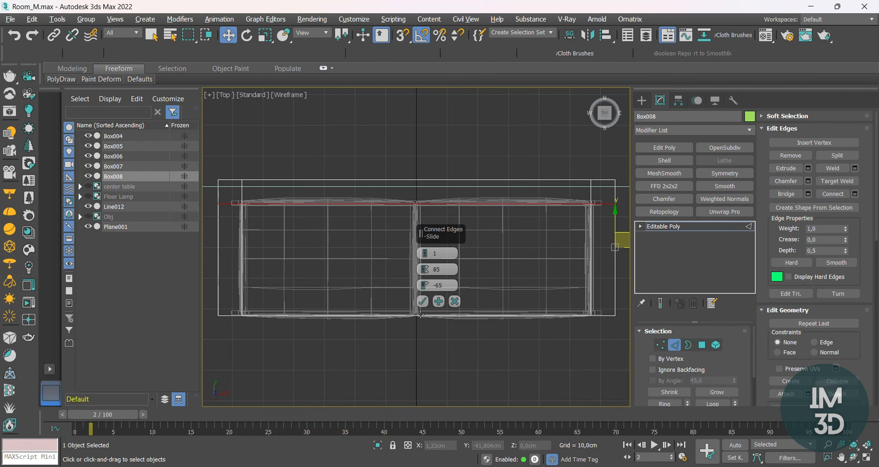
{"action": "left_click", "coordinate": [422, 301]}
Delete the middle front section of the box so that only the backrest and two arms remain.
{"action": "left_click_drag", "start_coordinate": [495, 348], "coordinate": [448, 279]}
{"action": "key", "text": "Delete"}
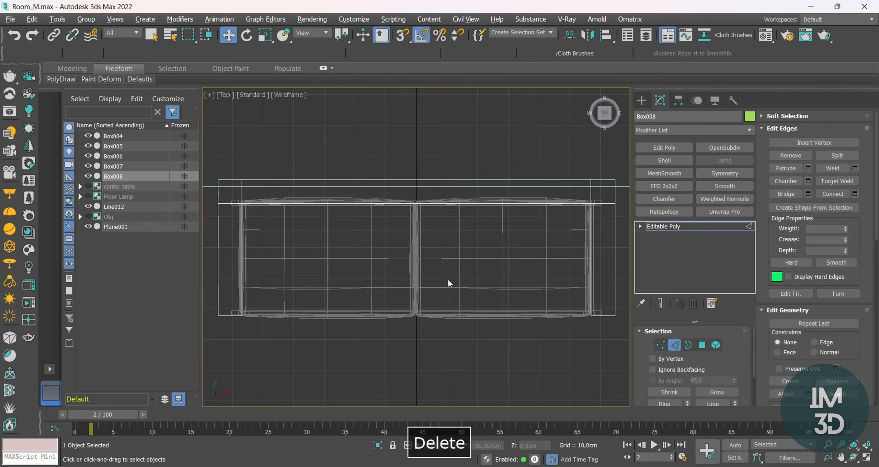
{"action": "key", "text": "F3"}
{"action": "mouse_move", "coordinate": [448, 278]}
{"action": "middle_mouse_down", "text": "alt"}
{"action": "mouse_move", "coordinate": [445, 230]}
{"action": "mouse_move", "coordinate": [510, 263]}
{"action": "mouse_move", "coordinate": [509, 279]}
{"action": "middle_mouse_up", "text": "alt"}
{"action": "key", "text": "F3"}
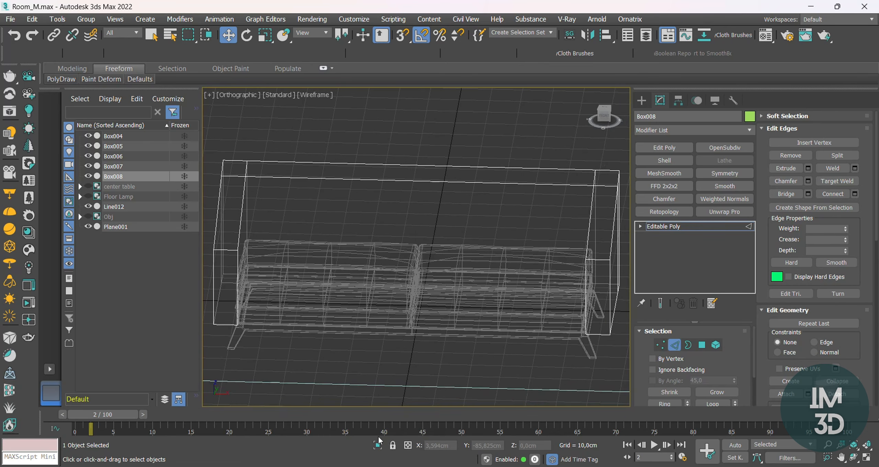
Isolate the backrest and arms object and bridge the upper and lower inner edges of the right arm.
{"action": "left_click", "coordinate": [377, 445]}
{"action": "mouse_move", "coordinate": [446, 309]}
{"action": "middle_mouse_down", "text": "alt"}
{"action": "mouse_move", "coordinate": [447, 292]}
{"action": "mouse_move", "coordinate": [520, 287]}
{"action": "middle_mouse_up", "text": "alt"}
{"action": "key", "text": "F3"}
{"action": "key", "text": "F4"}
{"action": "left_click", "coordinate": [544, 286]}
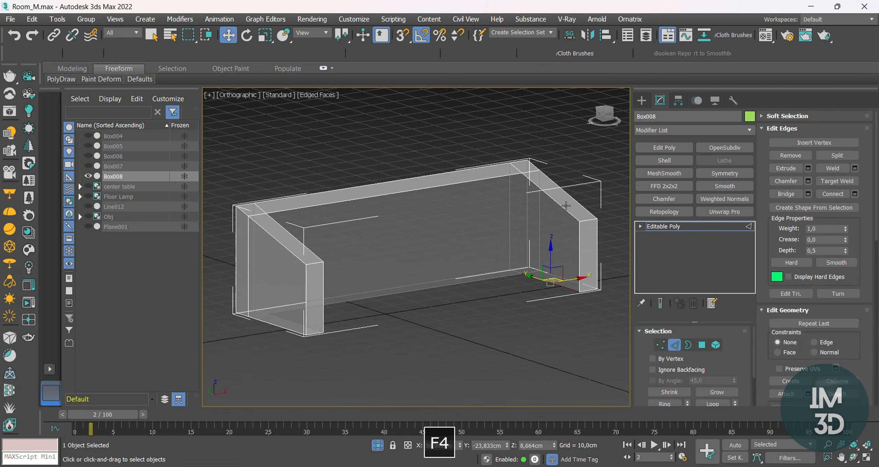
{"action": "left_click", "coordinate": [560, 204], "text": "ctrl"}
{"action": "key", "text": "ctrl+b"}
{"action": "key", "text": "Return"}
Bridge the upper and lower inner edges of the backrest to close its front face.
{"action": "left_click", "coordinate": [484, 180]}
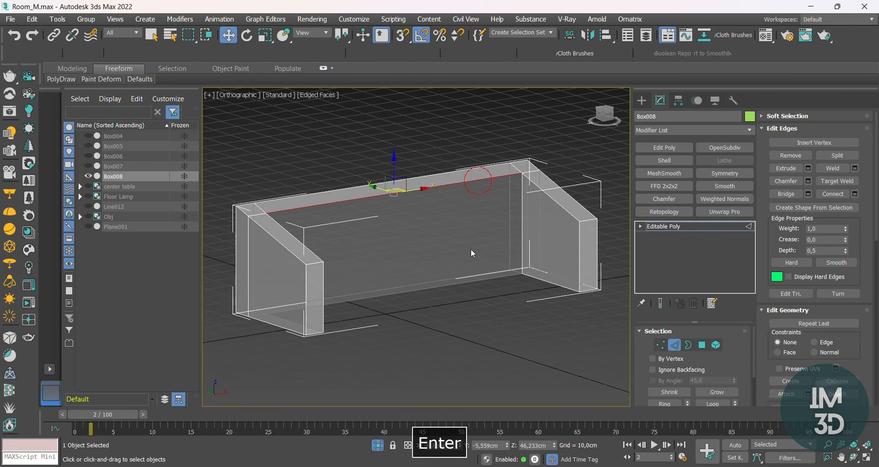
{"action": "left_click", "coordinate": [458, 284], "text": "ctrl"}
{"action": "key", "text": "ctrl+v"}
{"action": "left_click", "coordinate": [458, 284]}
{"action": "key", "text": "ctrl+b"}
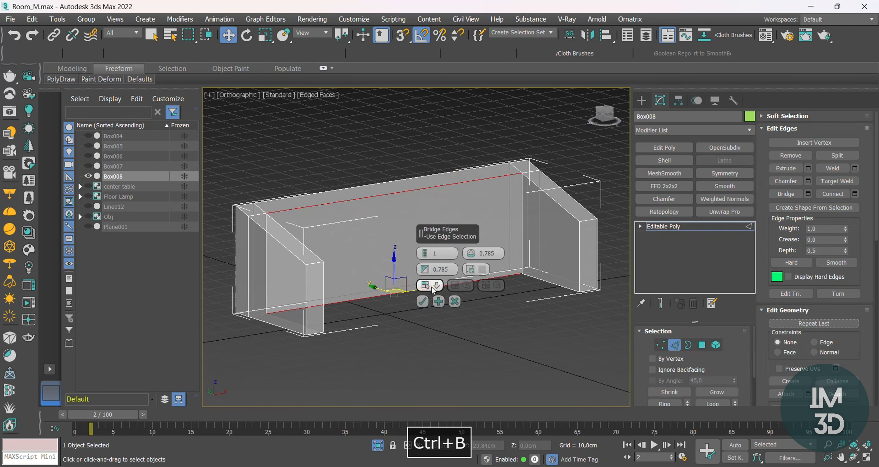
{"action": "key", "text": "Return"}
Bridge the upper and lower inner edges of the left arm and end the isolation.
{"action": "middle_click_drag", "start_coordinate": [346, 286], "coordinate": [319, 287], "text": "alt"}
{"action": "left_click", "coordinate": [277, 290]}
{"action": "left_click", "coordinate": [273, 219], "text": "ctrl"}
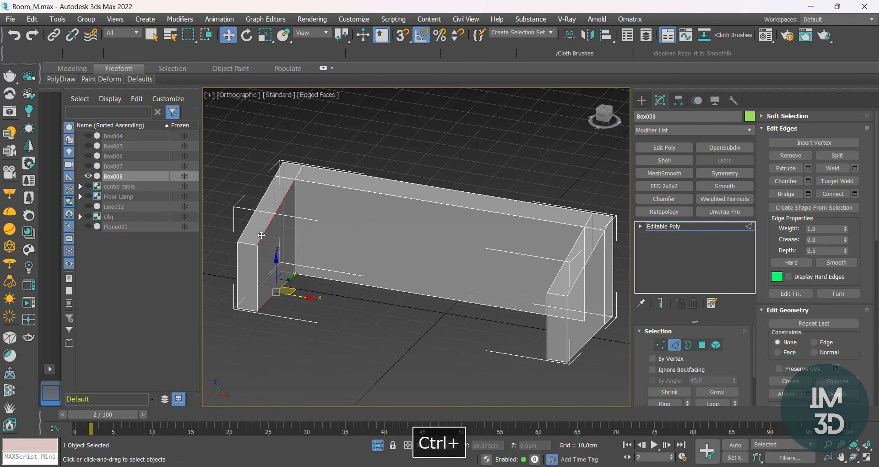
{"action": "key", "text": "ctrl+b"}
{"action": "key", "text": "Return"}
{"action": "middle_click_drag", "start_coordinate": [357, 312], "coordinate": [444, 331], "text": "alt"}
{"action": "left_click", "coordinate": [379, 446]}
Compare the opaque backrest and arms with the seats and the reference sofa in the front view.
{"action": "key", "text": "f"}
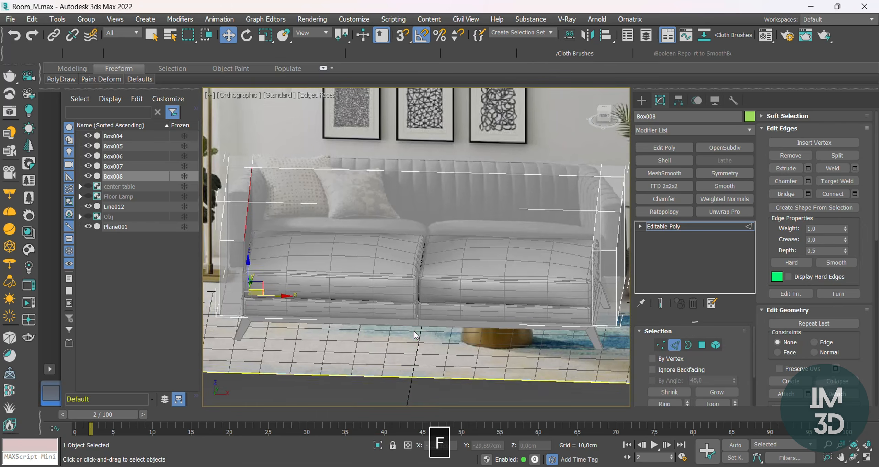
{"action": "key", "text": "F4"}
{"action": "key", "text": "alt+x"}
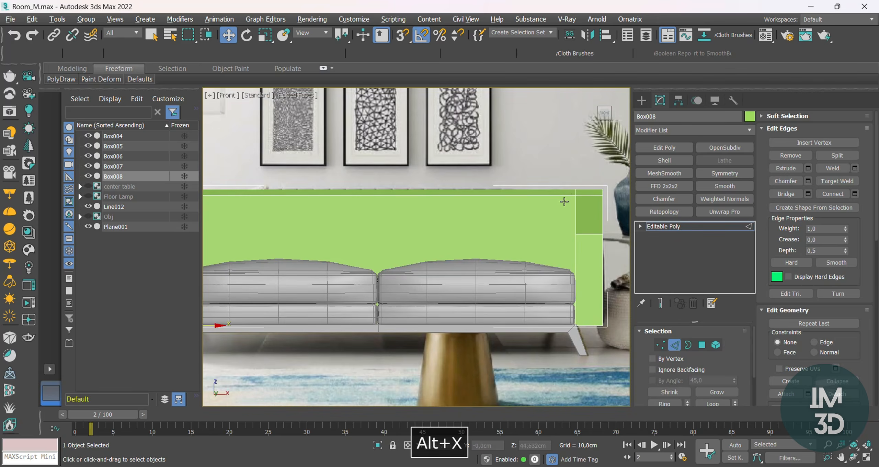
{"action": "key", "text": "F3"}
{"action": "key", "text": "F3"}
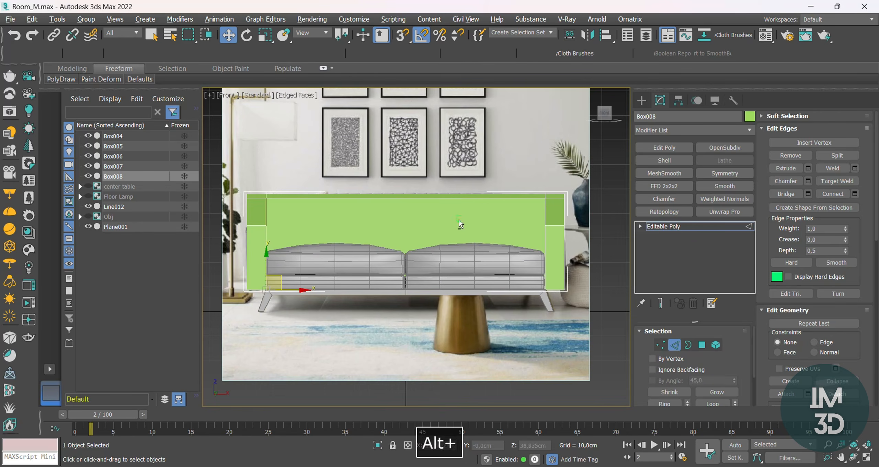
{"action": "middle_click_drag", "start_coordinate": [457, 220], "coordinate": [414, 231], "text": "alt"}
{"action": "key", "text": "f"}
{"action": "key", "text": "z"}
{"action": "scroll", "coordinate": [491, 211], "scroll_direction": "down", "scroll_amount": 2}
{"action": "middle_click_drag", "start_coordinate": [491, 211], "coordinate": [376, 207]}
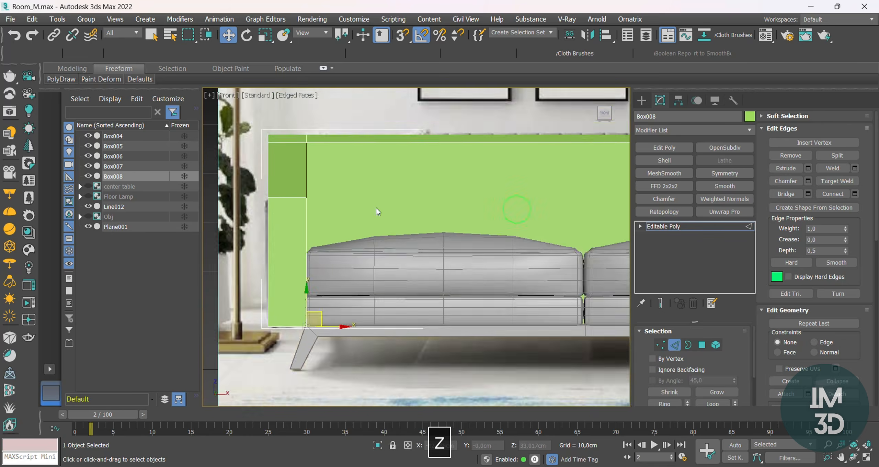
{"action": "scroll", "coordinate": [376, 207], "scroll_direction": "down", "scroll_amount": 5}
{"action": "key", "text": "F3"}
{"action": "key", "text": "F3"}
{"action": "left_click", "coordinate": [429, 307]}
{"action": "scroll", "coordinate": [448, 233], "scroll_direction": "up", "scroll_amount": 4}
{"action": "middle_click_drag", "start_coordinate": [448, 234], "coordinate": [433, 248]}
Set the backrest and arms object's color to the light gray custom color and make it see-through.
{"action": "left_click", "coordinate": [748, 119]}
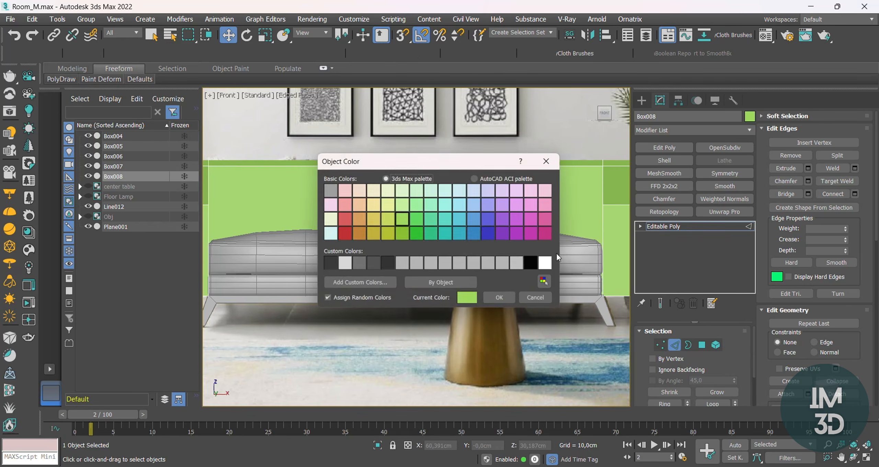
{"action": "left_click", "coordinate": [518, 261]}
{"action": "left_click", "coordinate": [509, 298]}
{"action": "scroll", "coordinate": [515, 247], "scroll_direction": "down", "scroll_amount": 3}
{"action": "middle_click_drag", "start_coordinate": [514, 248], "coordinate": [475, 266]}
{"action": "key", "text": "alt+x"}
{"action": "scroll", "coordinate": [535, 222], "scroll_direction": "up", "scroll_amount": 4}
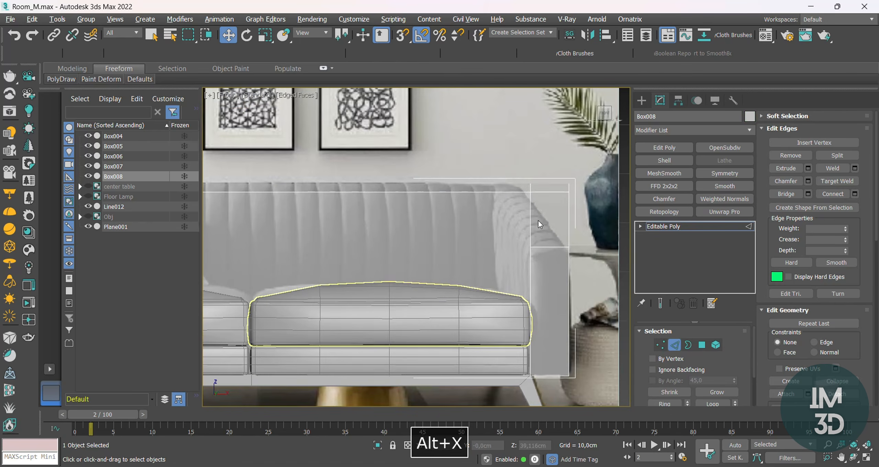
{"action": "middle_click_drag", "start_coordinate": [508, 218], "coordinate": [599, 218]}
{"action": "scroll", "coordinate": [500, 211], "scroll_direction": "down", "scroll_amount": 2}
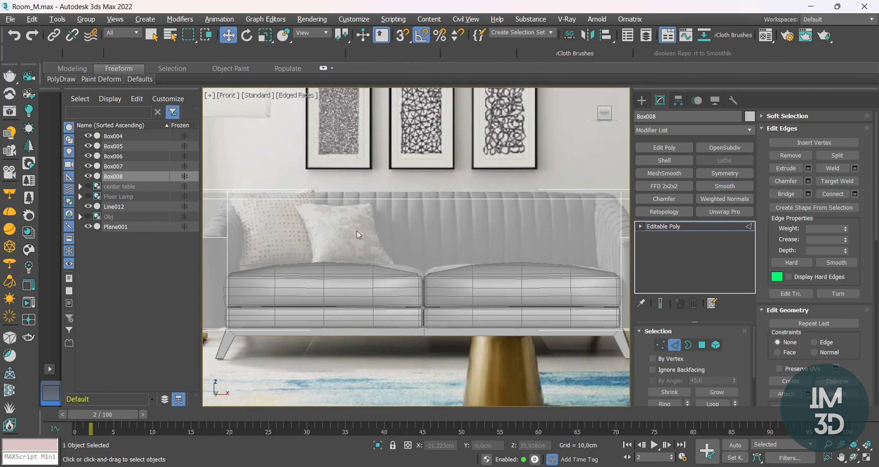
Connect the backrest's horizontal edge ring with 21 segments, pinch 0 and slide 0, matching the reference channels.
{"action": "left_click", "coordinate": [419, 199]}
{"action": "key", "text": "ctrl+r"}
{"action": "key", "text": "ctrl+c"}
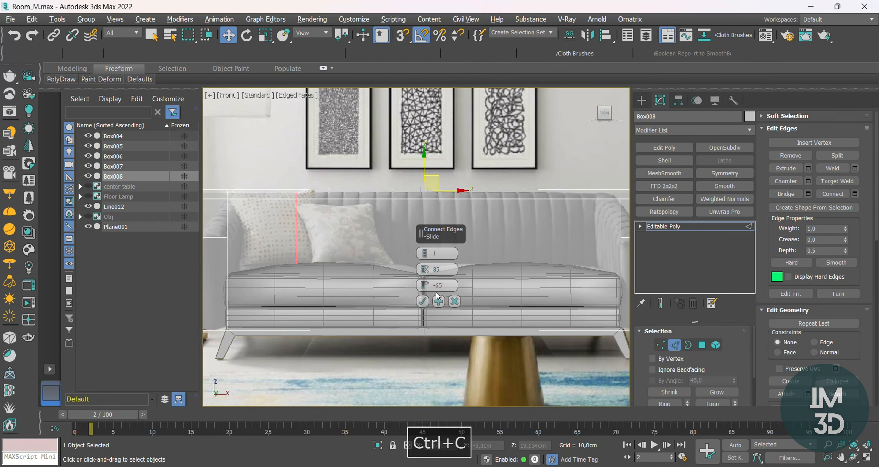
{"action": "left_click", "coordinate": [437, 286]}
{"action": "type", "text": "0"}
{"action": "key", "text": "Return"}
{"action": "left_click", "coordinate": [437, 270]}
{"action": "type", "text": "0"}
{"action": "key", "text": "Return"}
{"action": "middle_click_drag", "start_coordinate": [392, 225], "coordinate": [324, 216]}
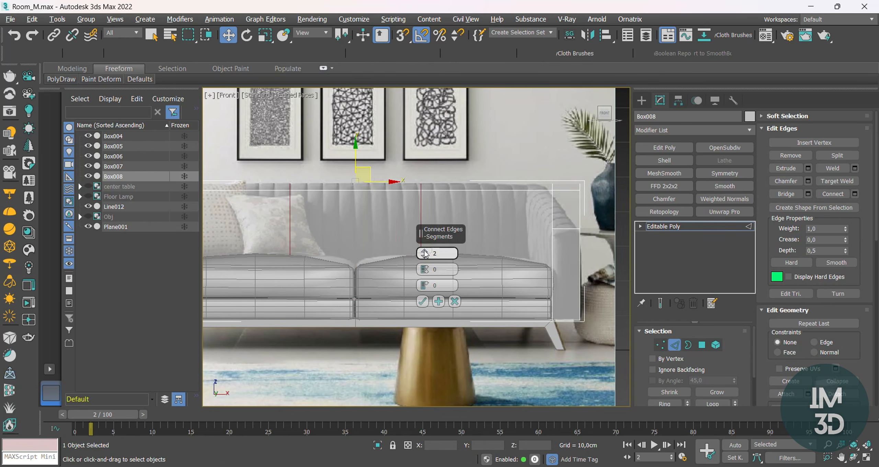
{"action": "left_click_drag", "start_coordinate": [423, 253], "coordinate": [425, 253]}
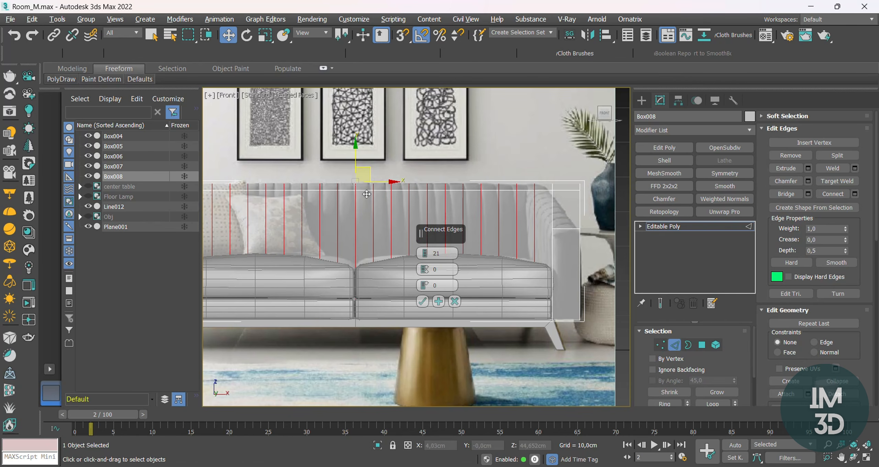
{"action": "left_click", "coordinate": [422, 301]}
Isolate the object and connect the right arm's front-to-back edge ring with several evenly spaced segments.
{"action": "middle_click_drag", "start_coordinate": [422, 301], "coordinate": [498, 252], "text": "alt"}
{"action": "key", "text": "F3"}
{"action": "key", "text": "F3"}
{"action": "key", "text": "F4"}
{"action": "key", "text": "F4"}
{"action": "scroll", "coordinate": [529, 212], "scroll_direction": "up", "scroll_amount": 2}
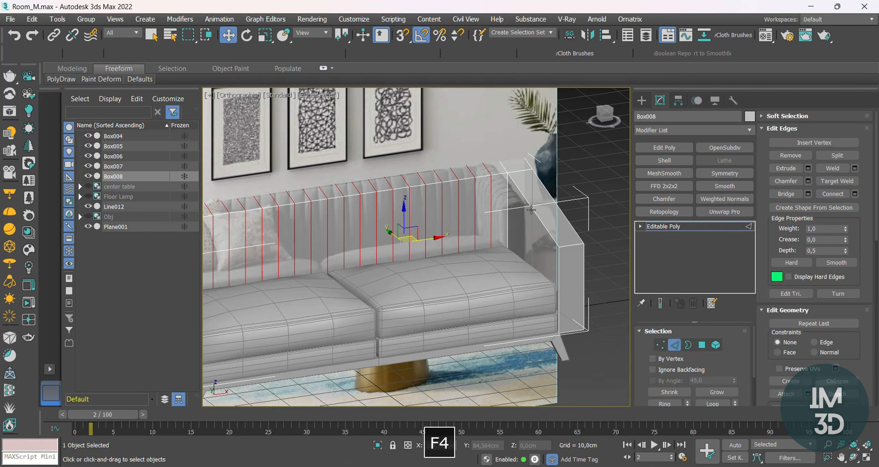
{"action": "left_click", "coordinate": [533, 210]}
{"action": "key", "text": "ctrl+r"}
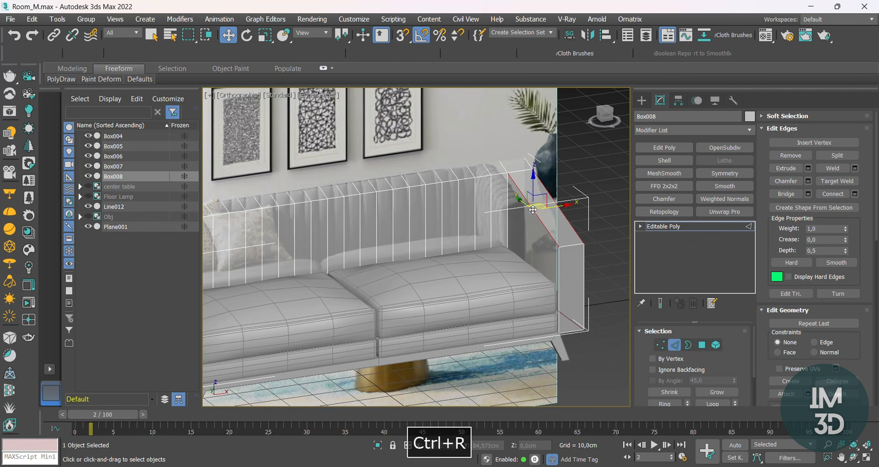
{"action": "key", "text": "ctrl+c"}
{"action": "middle_click_drag", "start_coordinate": [512, 263], "coordinate": [538, 250], "text": "alt"}
{"action": "scroll", "coordinate": [537, 250], "scroll_direction": "up", "scroll_amount": 3}
{"action": "left_click_drag", "start_coordinate": [424, 256], "coordinate": [424, 261]}
{"action": "key", "text": "F4"}
{"action": "key", "text": "alt+q"}
{"action": "key", "text": "F3"}
{"action": "middle_click_drag", "start_coordinate": [423, 261], "coordinate": [422, 291], "text": "alt"}
{"action": "key", "text": "ctrl+c"}
{"action": "left_click", "coordinate": [423, 301]}
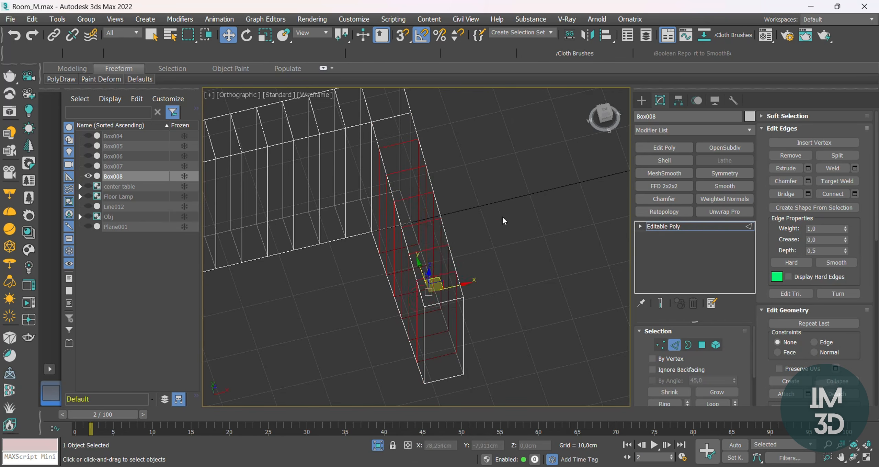
Connect the left arm's front-to-back edge ring with the same segment settings as the right arm.
{"action": "scroll", "coordinate": [503, 220], "scroll_direction": "down", "scroll_amount": 4}
{"action": "middle_click_drag", "start_coordinate": [502, 220], "coordinate": [618, 204]}
{"action": "left_click", "coordinate": [415, 269]}
{"action": "key", "text": "ctrl+r"}
{"action": "key", "text": "ctrl+c"}
{"action": "left_click", "coordinate": [423, 301]}
{"action": "middle_click_drag", "start_coordinate": [589, 228], "coordinate": [443, 271]}
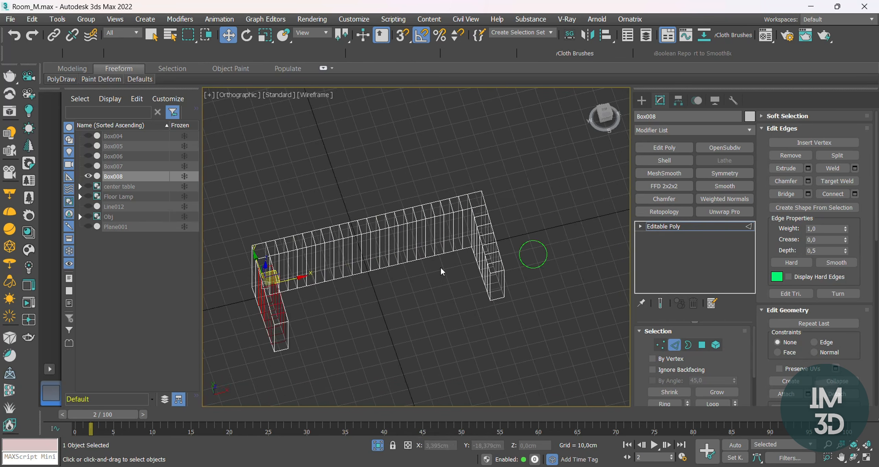
Center the pivot of the backrest and arms on the object in the top view.
{"action": "scroll", "coordinate": [494, 209], "scroll_direction": "up", "scroll_amount": 5}
{"action": "key", "text": "1"}
{"action": "key", "text": "t"}
{"action": "key", "text": "z"}
{"action": "key", "text": "1"}
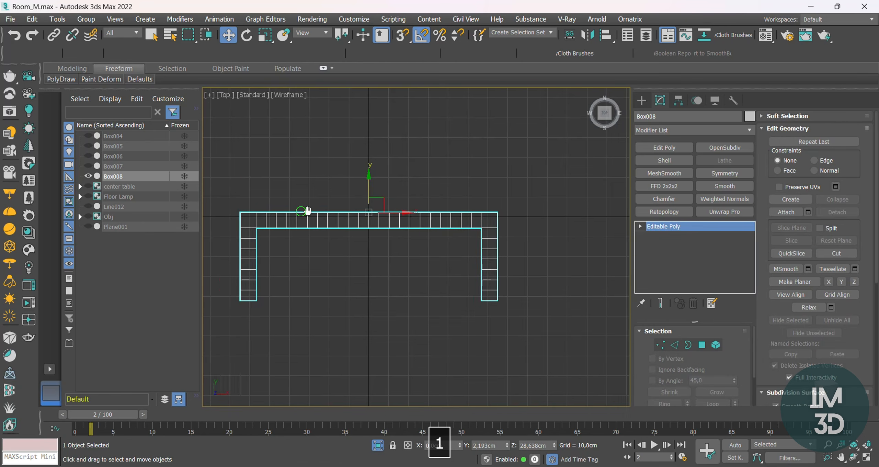
{"action": "left_click", "coordinate": [678, 100]}
{"action": "left_click", "coordinate": [679, 175]}
{"action": "left_click", "coordinate": [692, 233]}
{"action": "left_click", "coordinate": [692, 175]}
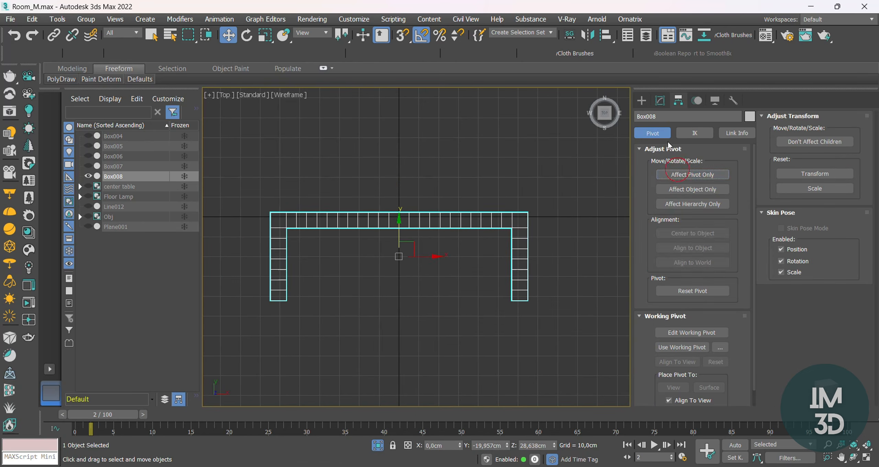
Delete the left half of the backrest and arms by its vertices, up to the center line.
{"action": "left_click", "coordinate": [660, 100]}
{"action": "key", "text": "1"}
{"action": "key", "text": "F3"}
{"action": "key", "text": "F3"}
{"action": "left_click_drag", "start_coordinate": [291, 175], "coordinate": [430, 322]}
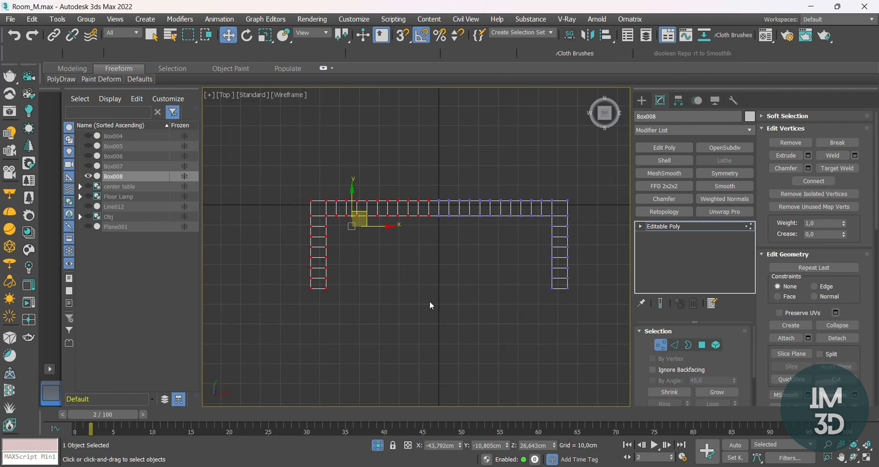
{"action": "scroll", "coordinate": [431, 305], "scroll_direction": "up", "scroll_amount": 2}
{"action": "key", "text": "Delete"}
Cut diagonal edges from the right corner's inner vertex to the midpoints of the corner's two outer edges in the top view.
{"action": "key", "text": "F3"}
{"action": "middle_click_drag", "start_coordinate": [602, 205], "coordinate": [434, 257]}
{"action": "scroll", "coordinate": [478, 220], "scroll_direction": "up", "scroll_amount": 4}
{"action": "key", "text": "t"}
{"action": "key", "text": "z"}
{"action": "middle_click_drag", "start_coordinate": [517, 203], "coordinate": [377, 292]}
{"action": "scroll", "coordinate": [376, 292], "scroll_direction": "up", "scroll_amount": 5}
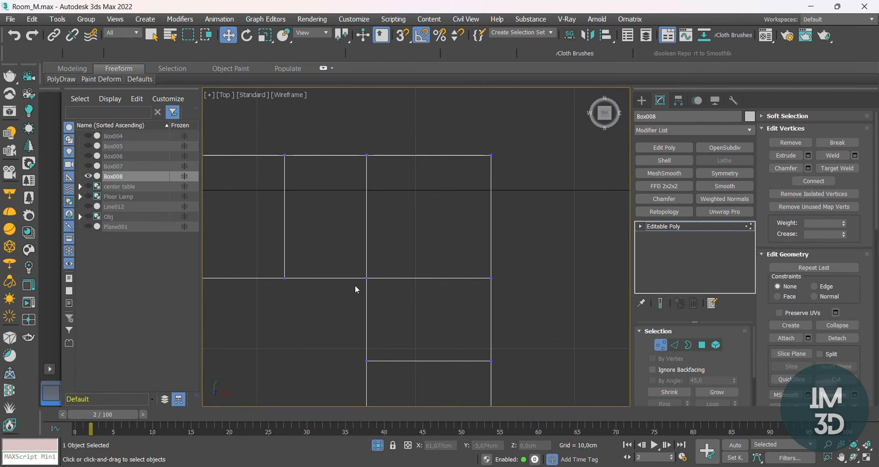
{"action": "key", "text": "alt+c"}
{"action": "left_click", "coordinate": [366, 277]}
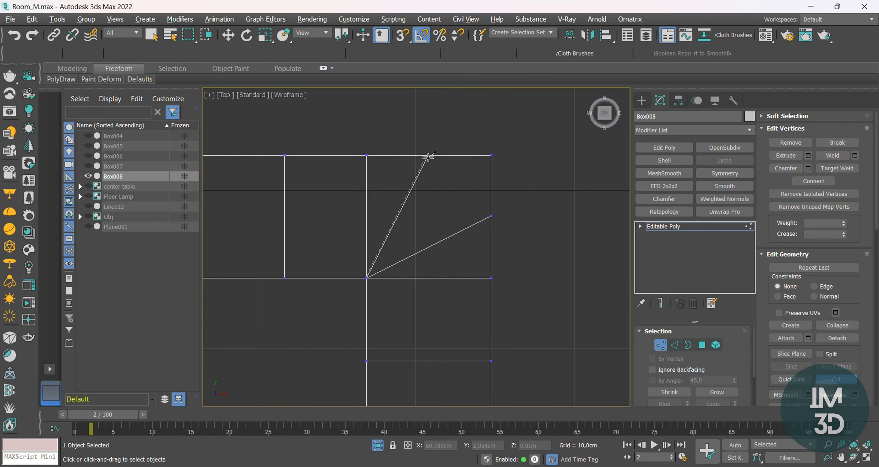
Finish the second diagonal cut from the inner corner to the back edge and remove the straight edge crossing the corner front to back.
{"action": "left_click", "coordinate": [410, 157]}
{"action": "key", "text": "w"}
{"action": "key", "text": "2"}
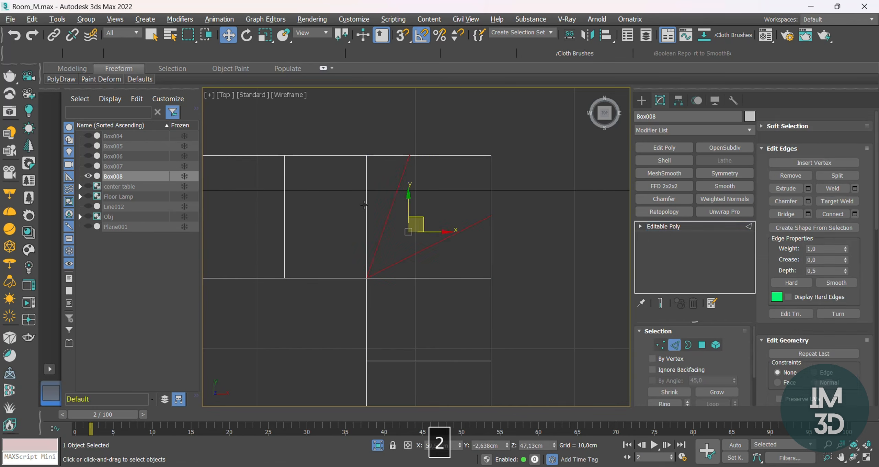
{"action": "left_click", "coordinate": [788, 158], "text": "ctrl"}
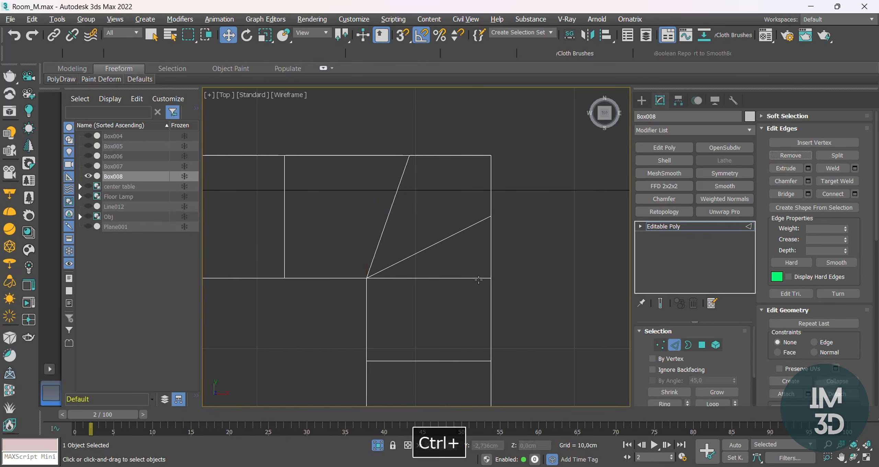
Remove the remaining straight edge loop running from the inner corner to the armrest's outer side.
{"action": "double_click", "coordinate": [436, 278]}
{"action": "middle_click_drag", "start_coordinate": [381, 285], "coordinate": [468, 299], "text": "alt"}
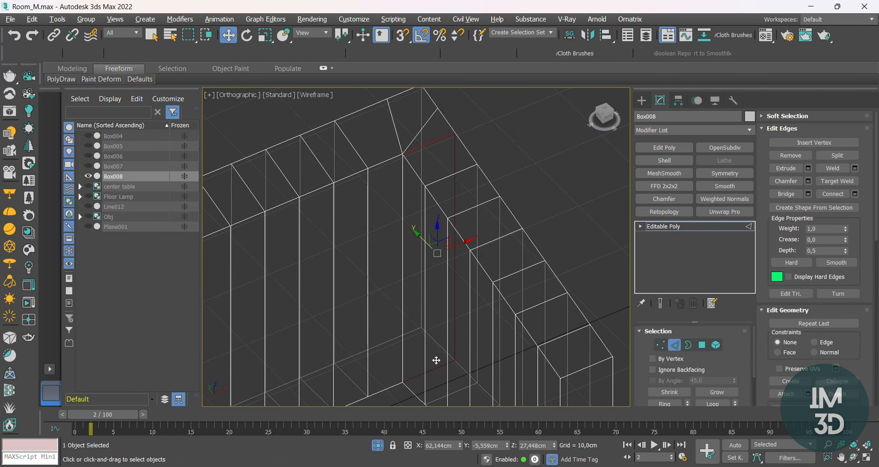
{"action": "left_click", "coordinate": [781, 156], "text": "ctrl"}
{"action": "key", "text": "F3"}
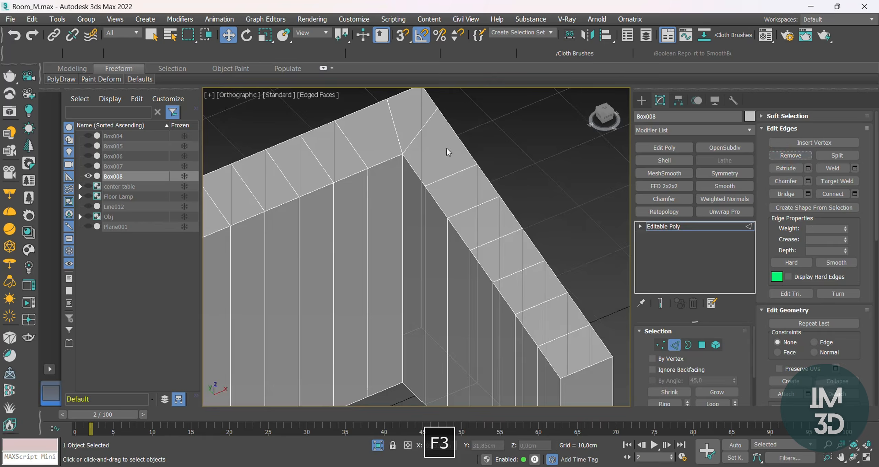
{"action": "key", "text": "F3"}
Move the armrest's intermediate outer vertices about 1.43 cm towards the back so the cross edges slant.
{"action": "left_click", "coordinate": [426, 124]}
{"action": "middle_click_drag", "start_coordinate": [457, 169], "coordinate": [428, 201], "text": "alt"}
{"action": "key", "text": "t"}
{"action": "key", "text": "z"}
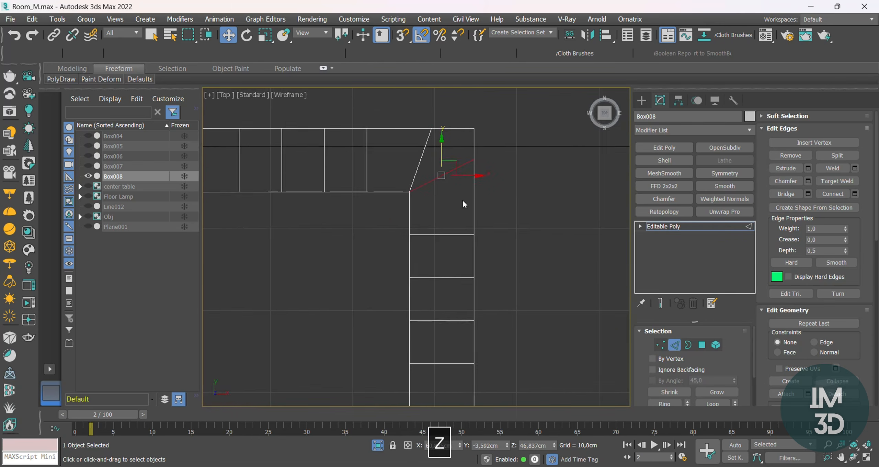
{"action": "key", "text": "1"}
{"action": "left_click_drag", "start_coordinate": [471, 176], "coordinate": [443, 374]}
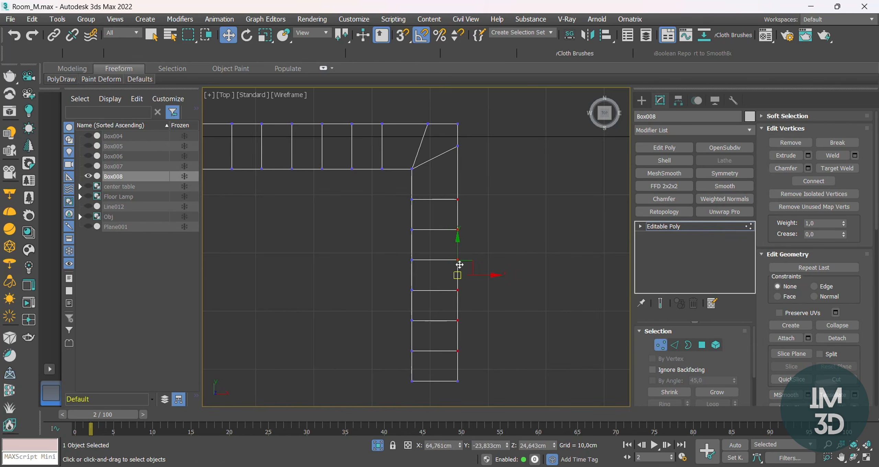
{"action": "left_click_drag", "start_coordinate": [459, 238], "coordinate": [460, 233]}
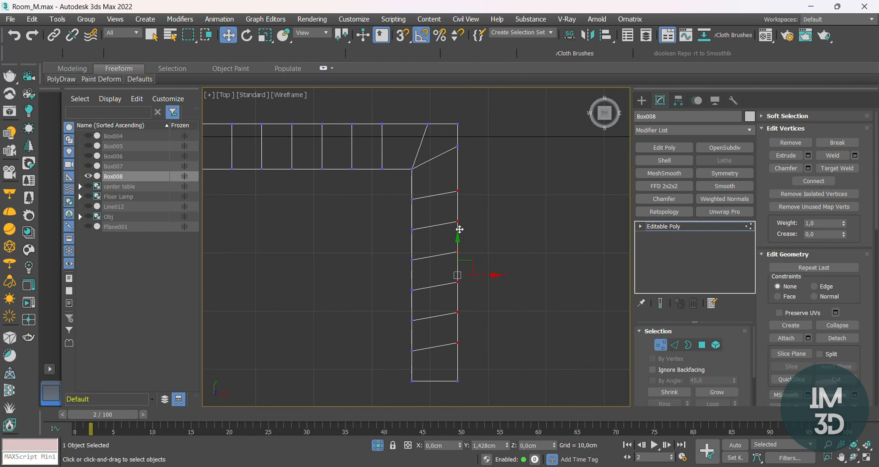
{"action": "left_click", "coordinate": [490, 340]}
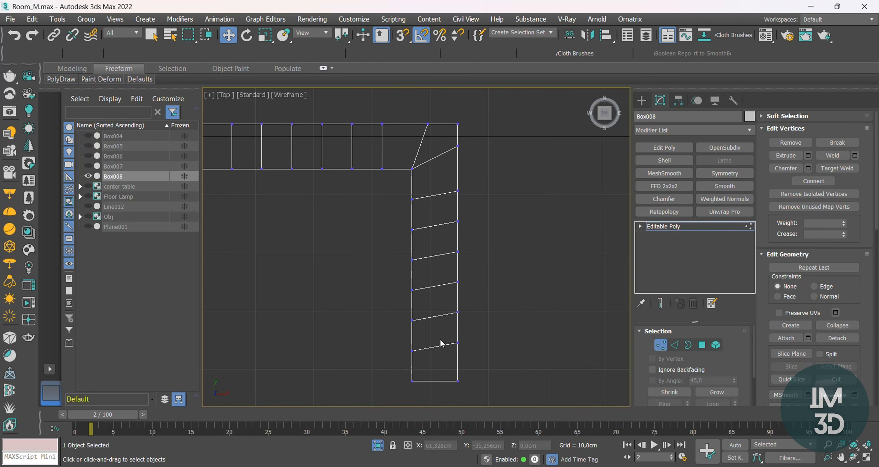
Move the outer back corner vertices inward about 2.05 cm along X to cut off the sharp corner.
{"action": "key", "text": "F3"}
{"action": "key", "text": "F3"}
{"action": "mouse_move", "coordinate": [428, 218]}
{"action": "middle_mouse_down"}
{"action": "mouse_move", "coordinate": [429, 277]}
{"action": "mouse_move", "coordinate": [393, 294]}
{"action": "middle_mouse_up"}
{"action": "scroll", "coordinate": [406, 212], "scroll_direction": "up", "scroll_amount": 3}
{"action": "mouse_move", "coordinate": [406, 212]}
{"action": "middle_mouse_down"}
{"action": "mouse_move", "coordinate": [611, 226]}
{"action": "mouse_move", "coordinate": [532, 217]}
{"action": "middle_mouse_up"}
{"action": "scroll", "coordinate": [566, 231], "scroll_direction": "down", "scroll_amount": 3}
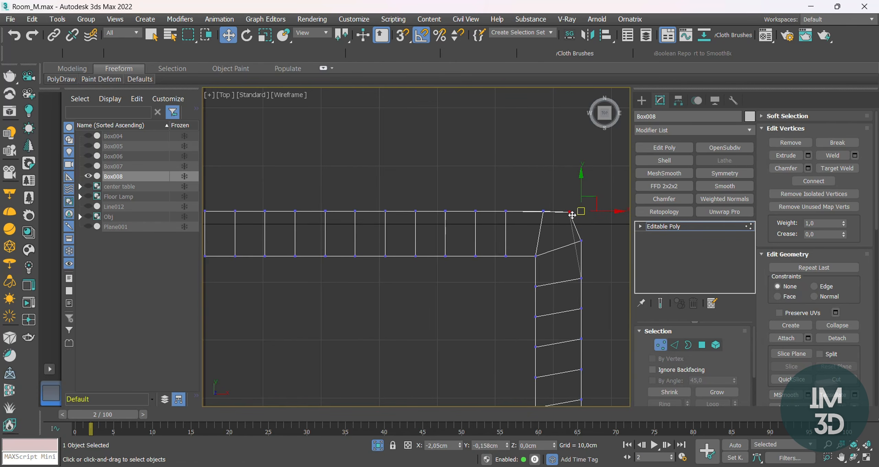
{"action": "key", "text": "F3"}
{"action": "key", "text": "F3"}
Cut matching diagonal edges from the inner corner on the underside of the backrest corner.
{"action": "scroll", "coordinate": [552, 221], "scroll_direction": "down", "scroll_amount": 2}
{"action": "mouse_move", "coordinate": [552, 221]}
{"action": "middle_mouse_down", "text": "alt"}
{"action": "mouse_move", "coordinate": [550, 233]}
{"action": "mouse_move", "coordinate": [546, 215]}
{"action": "mouse_move", "coordinate": [545, 222]}
{"action": "mouse_move", "coordinate": [502, 220]}
{"action": "mouse_move", "coordinate": [491, 158]}
{"action": "middle_mouse_up", "text": "alt"}
{"action": "key", "text": "F3"}
{"action": "key", "text": "F4"}
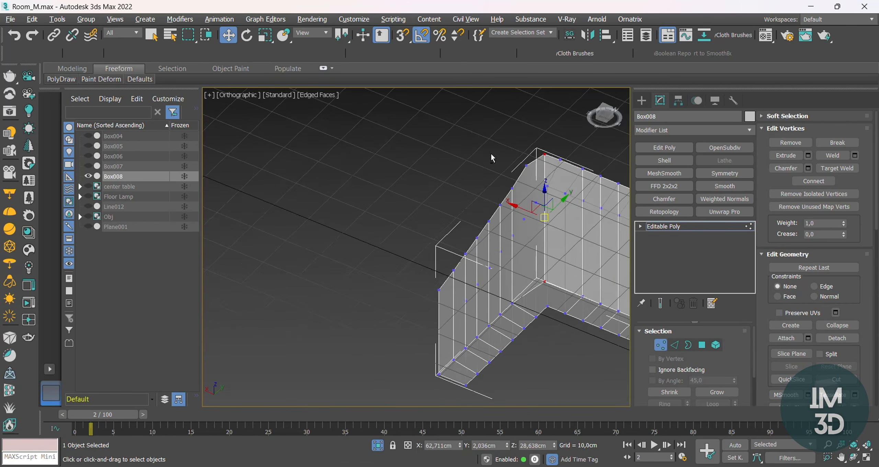
{"action": "scroll", "coordinate": [554, 298], "scroll_direction": "up", "scroll_amount": 3}
{"action": "key", "text": "alt+c"}
{"action": "left_click", "coordinate": [523, 286]}
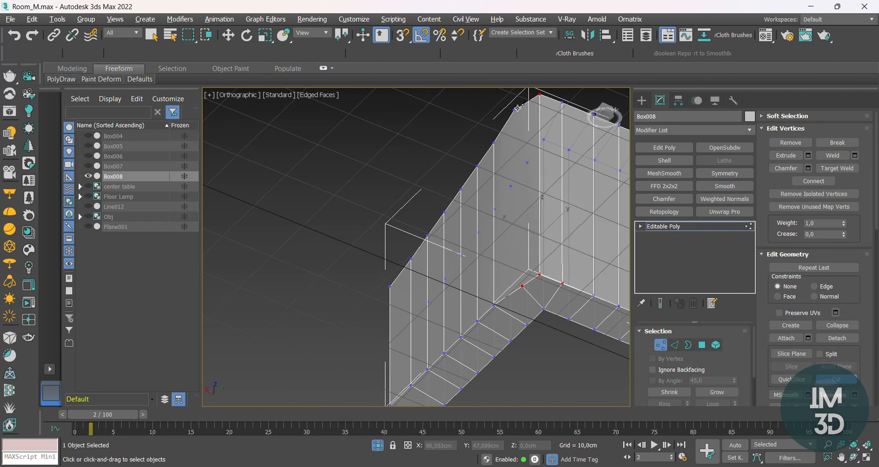
{"action": "right_click", "coordinate": [525, 293]}
Align the new underside corner vertices with the matching top vertices in the top view.
{"action": "key", "text": "t"}
{"action": "key", "text": "z"}
{"action": "key", "text": "F3"}
{"action": "scroll", "coordinate": [543, 256], "scroll_direction": "down", "scroll_amount": 5}
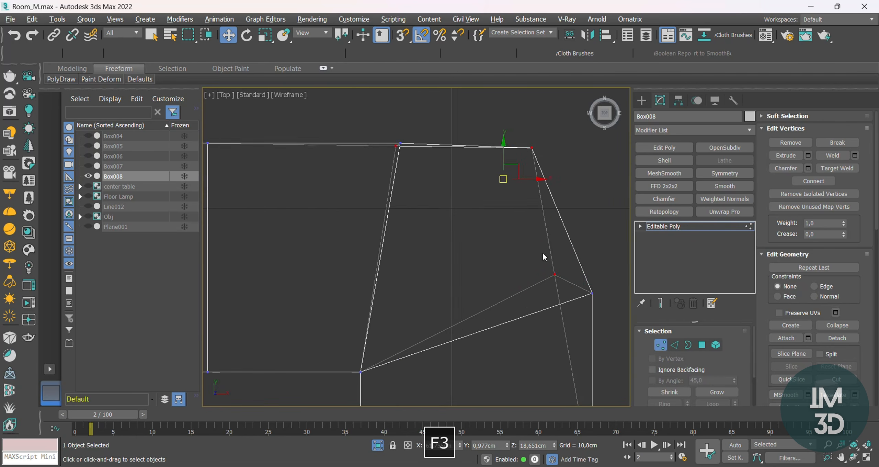
{"action": "left_click", "coordinate": [550, 269]}
{"action": "left_click_drag", "start_coordinate": [552, 272], "coordinate": [576, 283]}
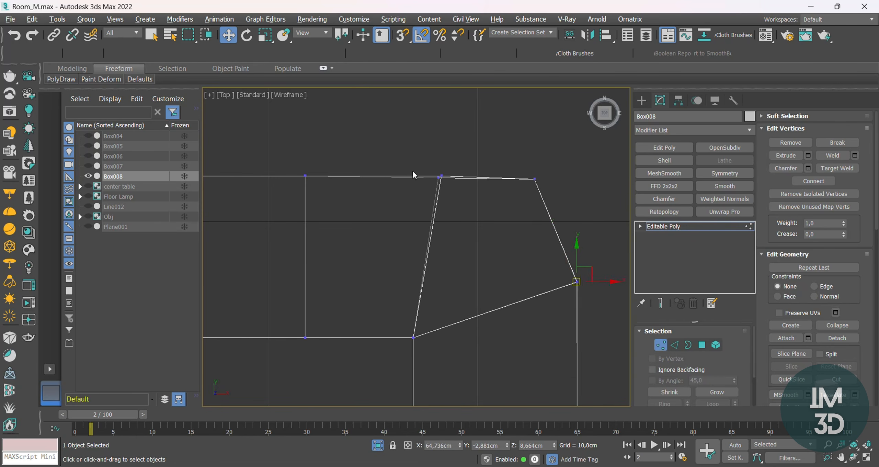
{"action": "scroll", "coordinate": [413, 175], "scroll_direction": "up", "scroll_amount": 4}
{"action": "left_click", "coordinate": [465, 184]}
{"action": "scroll", "coordinate": [466, 185], "scroll_direction": "down", "scroll_amount": 4}
{"action": "key", "text": "F3"}
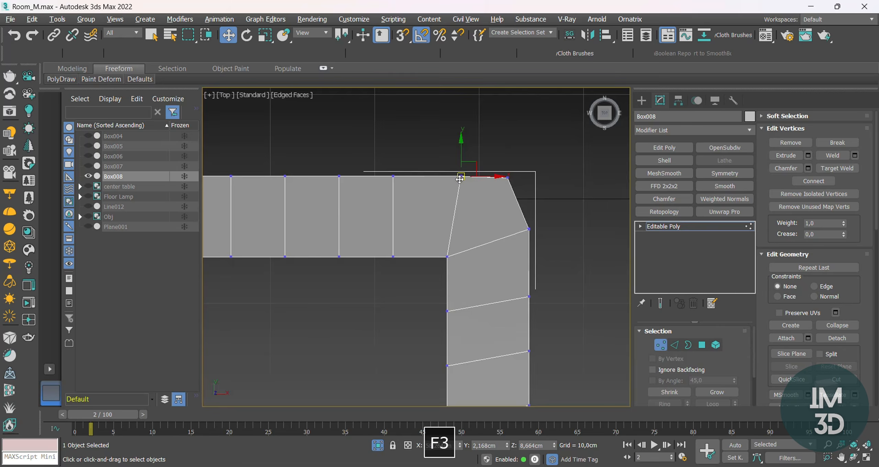
Nudge the side and back vertices of the outer corner inward to round its outline.
{"action": "left_click", "coordinate": [510, 198]}
{"action": "key", "text": "F3"}
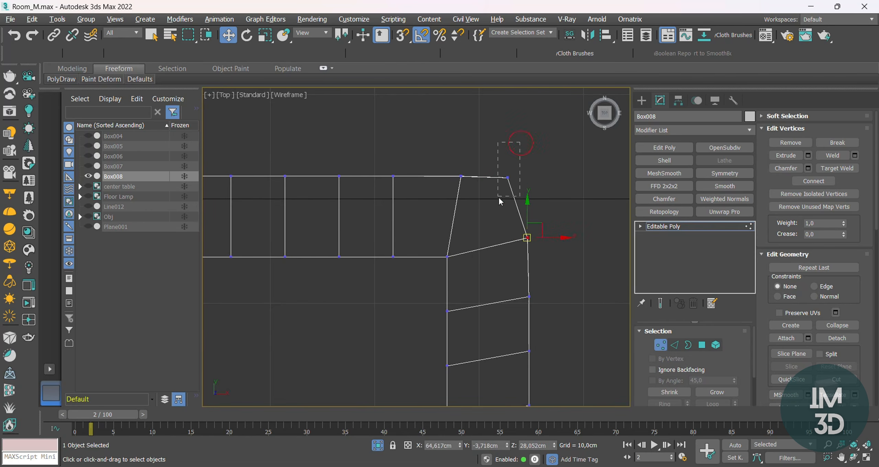
{"action": "key", "text": "F3"}
{"action": "scroll", "coordinate": [530, 292], "scroll_direction": "down", "scroll_amount": 5}
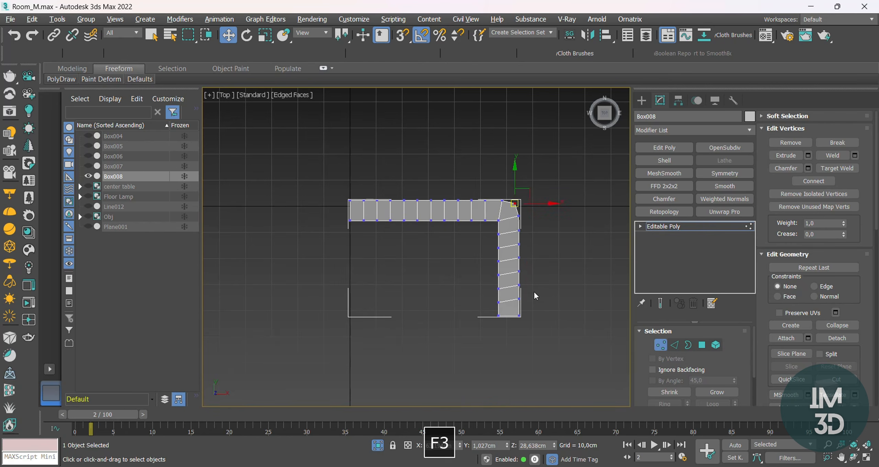
Lower the vertex where the armrest slope meets the corner by about 1.14 cm in the right view.
{"action": "key", "text": "1"}
{"action": "middle_click_drag", "start_coordinate": [530, 284], "coordinate": [606, 121], "text": "alt"}
{"action": "key", "text": "f"}
{"action": "key", "text": "z"}
{"action": "key", "text": "F3"}
{"action": "key", "text": "F3"}
{"action": "key", "text": "1"}
{"action": "left_click", "coordinate": [606, 119]}
{"action": "left_click", "coordinate": [605, 113]}
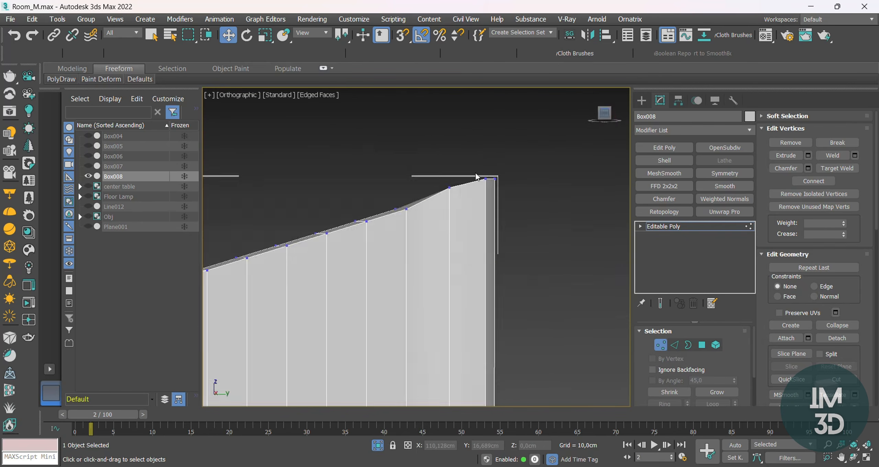
{"action": "scroll", "coordinate": [476, 178], "scroll_direction": "up", "scroll_amount": 3}
{"action": "key", "text": "F3"}
{"action": "left_click_drag", "start_coordinate": [420, 178], "coordinate": [453, 213]}
{"action": "left_click_drag", "start_coordinate": [438, 176], "coordinate": [440, 180]}
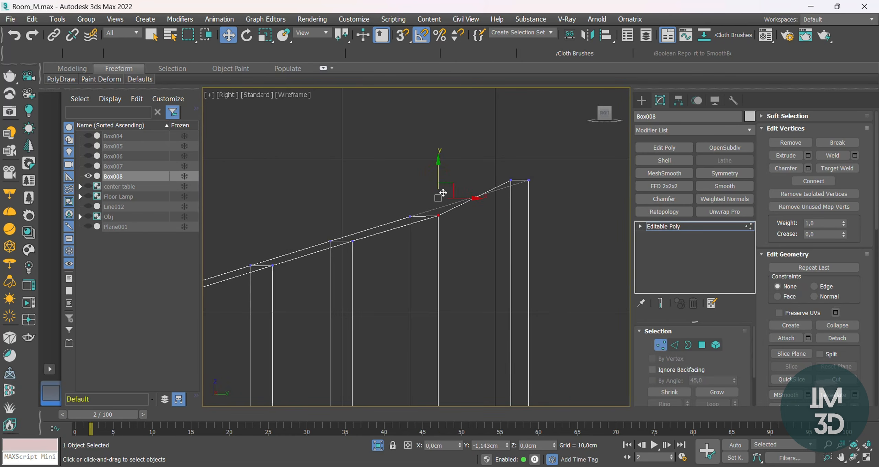
{"action": "key", "text": "F3"}
{"action": "key", "text": "F3"}
Adjust the height of the uppermost corner vertices and check the corner's silhouette from the front.
{"action": "left_click", "coordinate": [511, 181]}
{"action": "left_click_drag", "start_coordinate": [515, 171], "coordinate": [515, 171]}
{"action": "key", "text": "F3"}
{"action": "scroll", "coordinate": [521, 160], "scroll_direction": "down", "scroll_amount": 5}
{"action": "mouse_move", "coordinate": [515, 165]}
{"action": "middle_mouse_down", "text": "alt"}
{"action": "mouse_move", "coordinate": [472, 198]}
{"action": "mouse_move", "coordinate": [560, 208]}
{"action": "middle_mouse_up", "text": "alt"}
{"action": "key", "text": "1"}
{"action": "left_click", "coordinate": [561, 210]}
{"action": "key", "text": "f"}
{"action": "key", "text": "F4"}
{"action": "left_click", "coordinate": [558, 199]}
{"action": "scroll", "coordinate": [448, 186], "scroll_direction": "down", "scroll_amount": 4}
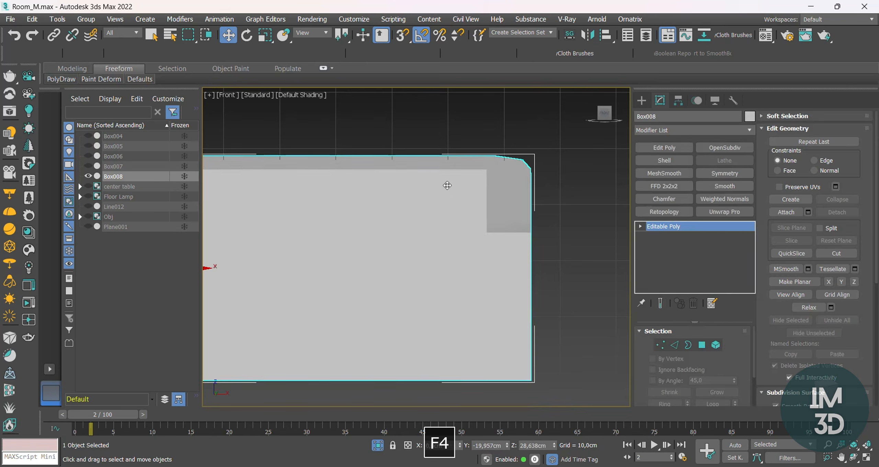
Chamfer the vertical edge at the inner corner by 0.653 cm with 0 segments.
{"action": "middle_click_drag", "start_coordinate": [465, 198], "coordinate": [464, 220], "text": "alt"}
{"action": "key", "text": "F4"}
{"action": "scroll", "coordinate": [464, 197], "scroll_direction": "up", "scroll_amount": 4}
{"action": "key", "text": "2"}
{"action": "left_click", "coordinate": [466, 197]}
{"action": "key", "text": "F3"}
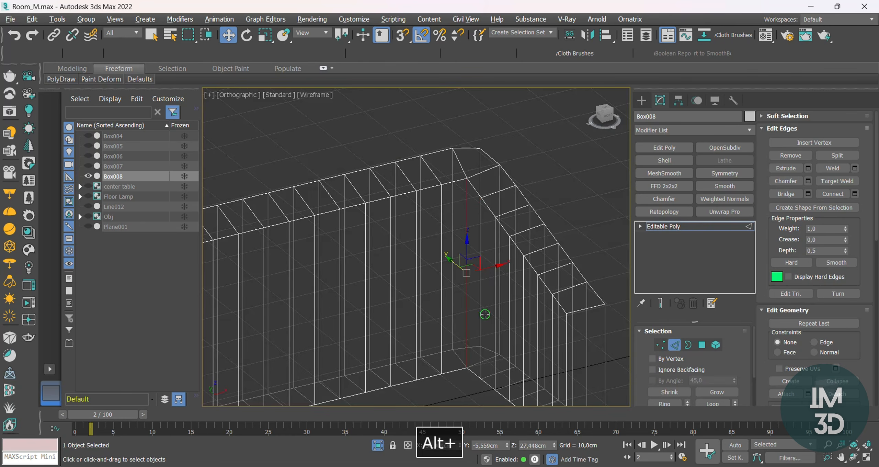
{"action": "key", "text": "ctrl+shift+c"}
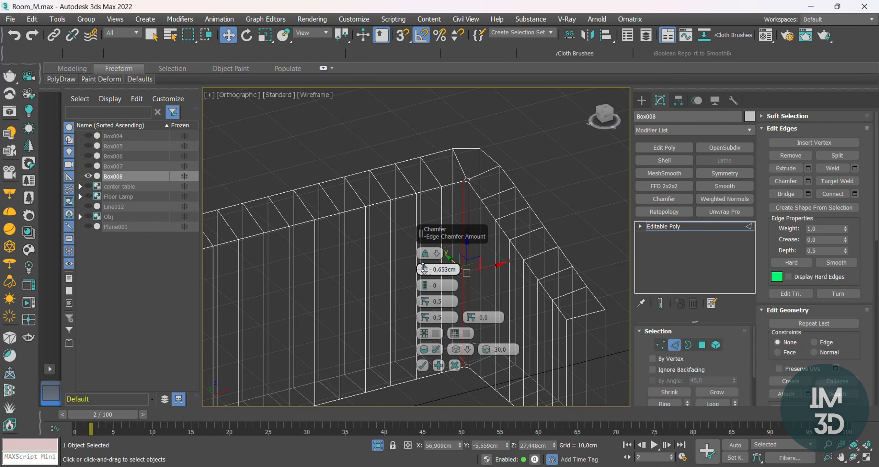
{"action": "left_click", "coordinate": [422, 365]}
{"action": "key", "text": "F3"}
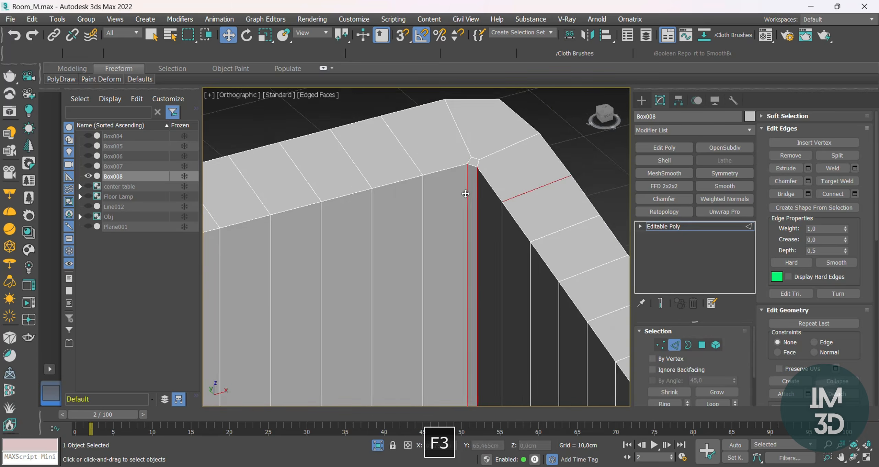
Remove the small leftover edges at the upper and lower ends of the chamfered inner corner.
{"action": "key", "text": "ctrl+z"}
{"action": "left_click", "coordinate": [785, 158], "text": "ctrl"}
{"action": "middle_click_drag", "start_coordinate": [483, 186], "coordinate": [488, 168], "text": "alt"}
{"action": "left_click", "coordinate": [480, 307]}
{"action": "left_click", "coordinate": [788, 157], "text": "ctrl"}
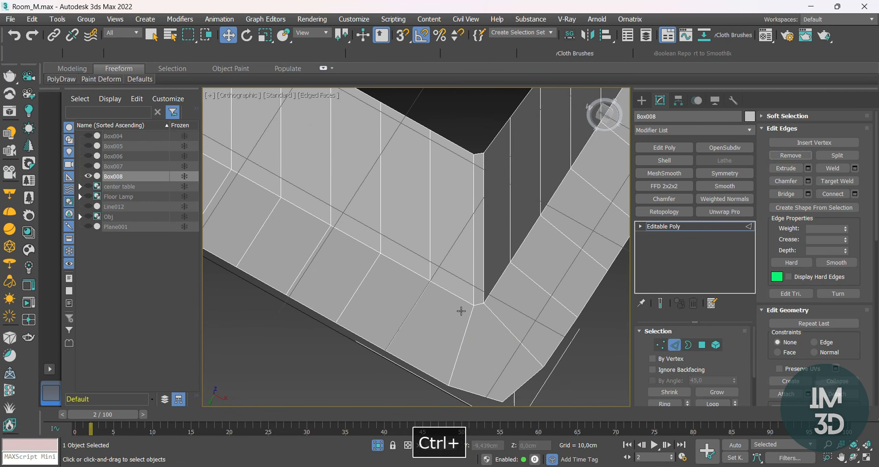
Examine the reshaped backrest corner from several angles and in the shaded front view.
{"action": "scroll", "coordinate": [461, 310], "scroll_direction": "down", "scroll_amount": 4}
{"action": "middle_click_drag", "start_coordinate": [462, 310], "coordinate": [497, 295], "text": "alt"}
{"action": "key", "text": "F4"}
{"action": "middle_click_drag", "start_coordinate": [498, 295], "coordinate": [496, 259]}
{"action": "key", "text": "F4"}
{"action": "key", "text": "f"}
{"action": "key", "text": "z"}
{"action": "key", "text": "1"}
{"action": "key", "text": "F4"}
{"action": "key", "text": "1"}
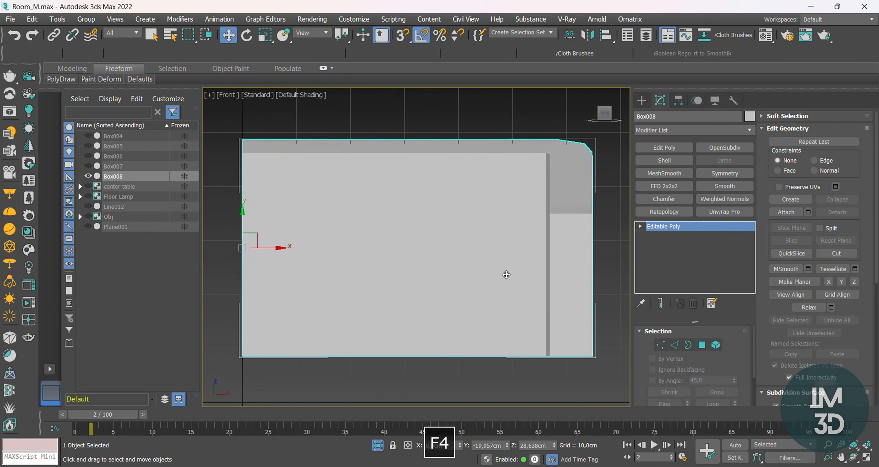
Leave isolation so the rest of the sofa and the reference image are shown with the backrest.
{"action": "key", "text": "F4"}
{"action": "key", "text": "F4"}
{"action": "key", "text": "alt+q"}
{"action": "scroll", "coordinate": [429, 273], "scroll_direction": "down", "scroll_amount": 6}
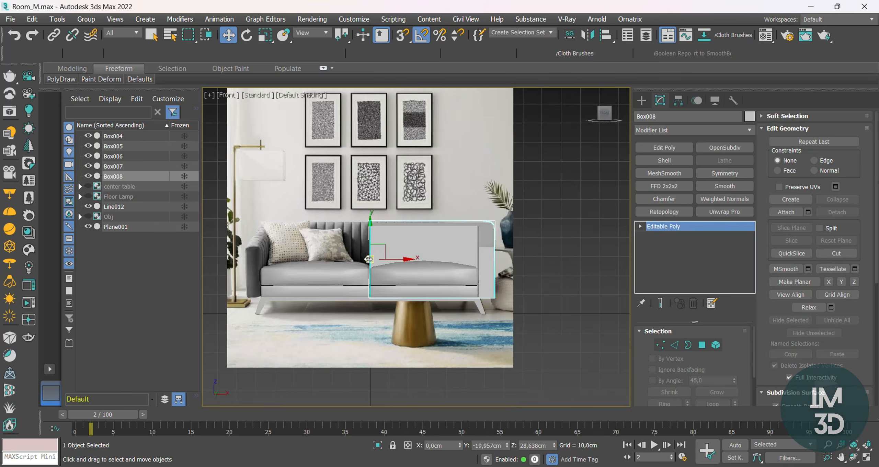
Try moving the backrest down to uncover the reference sofa, and undo the move.
{"action": "left_click_drag", "start_coordinate": [400, 237], "coordinate": [401, 303]}
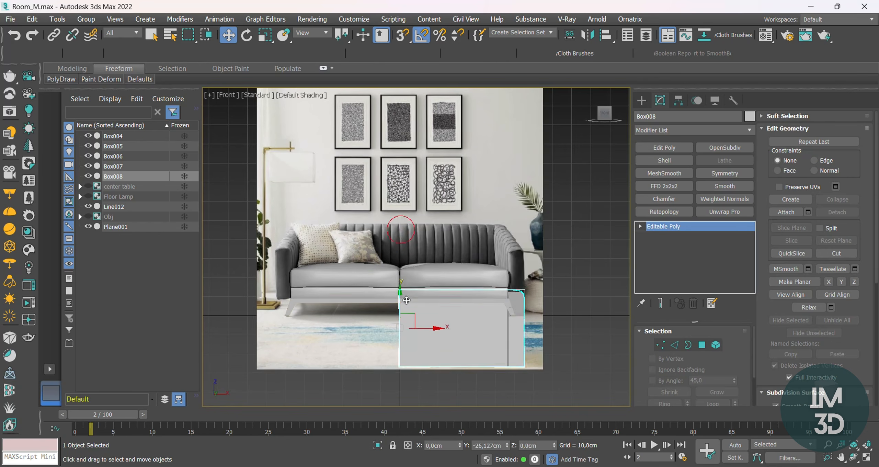
{"action": "middle_click_drag", "start_coordinate": [432, 275], "coordinate": [464, 285], "text": "alt"}
{"action": "scroll", "coordinate": [480, 213], "scroll_direction": "up", "scroll_amount": 5}
{"action": "key", "text": "ctrl+z"}
{"action": "scroll", "coordinate": [480, 189], "scroll_direction": "down", "scroll_amount": 6}
Select the inner top edge loop of the backrest and armrest and start a Chamfer on it.
{"action": "key", "text": "F3"}
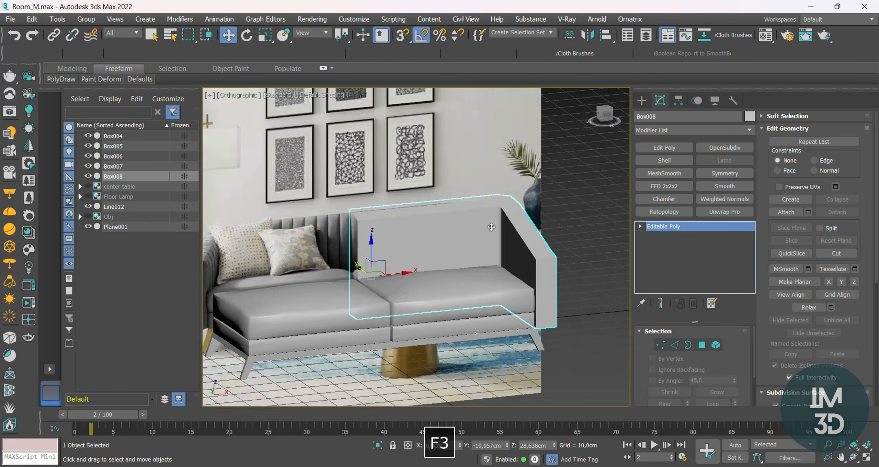
{"action": "key", "text": "F4"}
{"action": "scroll", "coordinate": [498, 213], "scroll_direction": "up", "scroll_amount": 7}
{"action": "scroll", "coordinate": [489, 210], "scroll_direction": "down", "scroll_amount": 5}
{"action": "middle_click_drag", "start_coordinate": [489, 209], "coordinate": [473, 250], "text": "alt"}
{"action": "scroll", "coordinate": [473, 237], "scroll_direction": "down", "scroll_amount": 3}
{"action": "middle_click_drag", "start_coordinate": [422, 246], "coordinate": [503, 252]}
{"action": "scroll", "coordinate": [504, 252], "scroll_direction": "up", "scroll_amount": 5}
{"action": "key", "text": "2"}
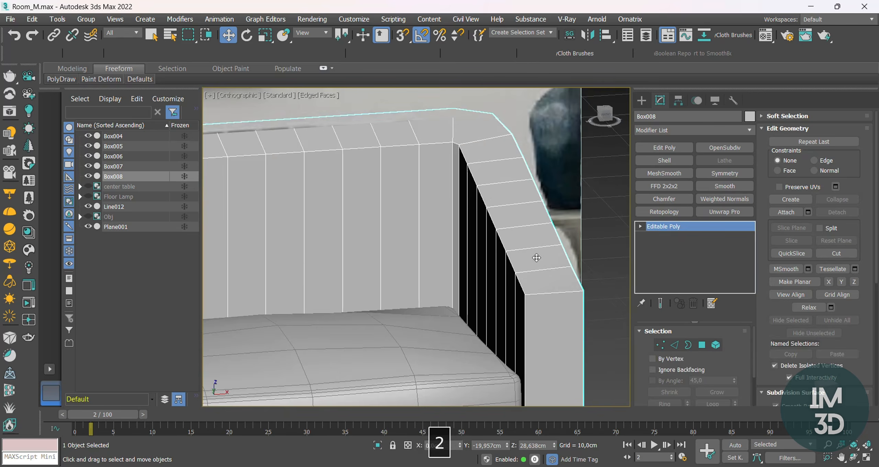
{"action": "double_click", "coordinate": [514, 254]}
{"action": "key", "text": "F3"}
{"action": "scroll", "coordinate": [513, 249], "scroll_direction": "down", "scroll_amount": 4}
{"action": "key", "text": "F3"}
{"action": "scroll", "coordinate": [513, 246], "scroll_direction": "up", "scroll_amount": 4}
{"action": "key", "text": "ctrl+shift+c"}
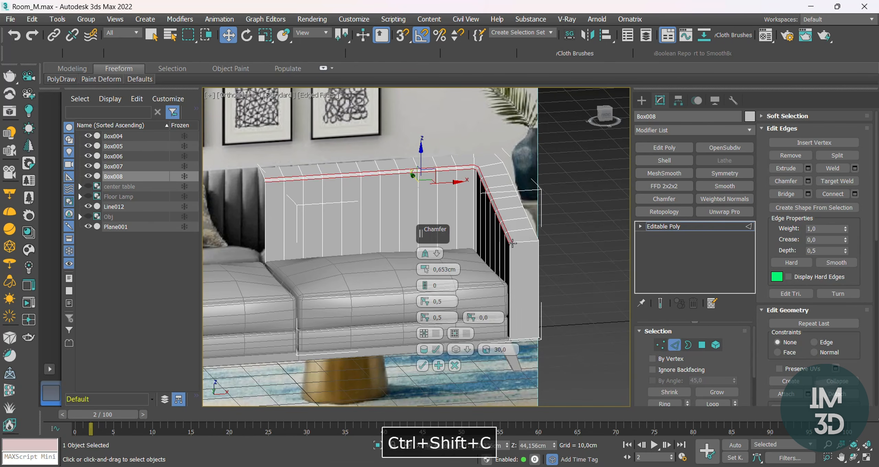
Set the chamfer type to Tri with 2 segments and an amount of about 2.81 cm.
{"action": "scroll", "coordinate": [510, 244], "scroll_direction": "up", "scroll_amount": 3}
{"action": "left_click", "coordinate": [426, 285]}
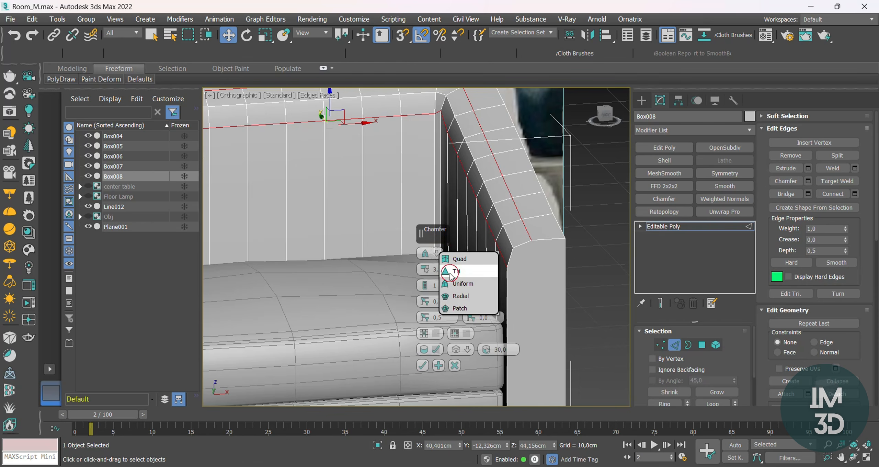
{"action": "left_click", "coordinate": [448, 272]}
{"action": "left_click_drag", "start_coordinate": [425, 286], "coordinate": [424, 285]}
{"action": "scroll", "coordinate": [511, 209], "scroll_direction": "down", "scroll_amount": 3}
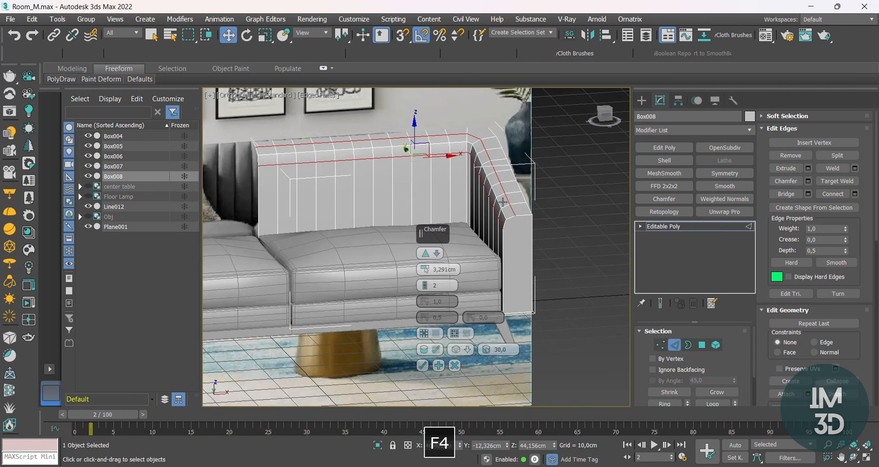
{"action": "middle_click_drag", "start_coordinate": [510, 210], "coordinate": [527, 191], "text": "alt"}
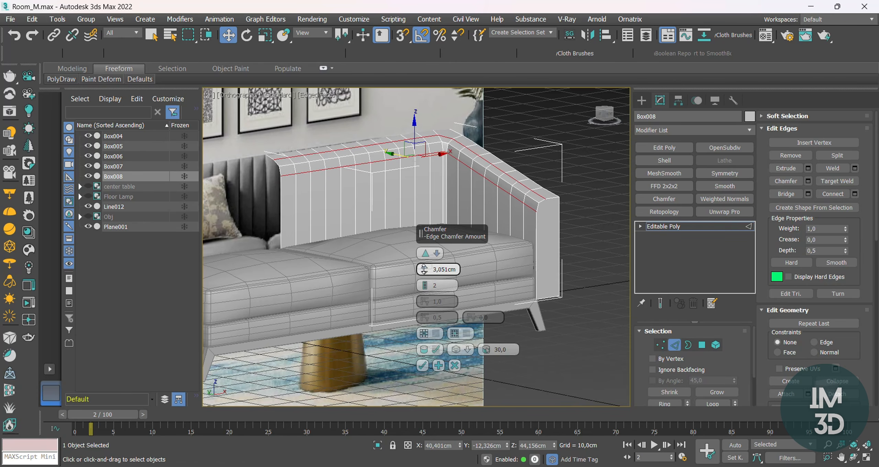
{"action": "left_click_drag", "start_coordinate": [424, 269], "coordinate": [424, 271]}
Examine the chamfer preview along the backrest in the front view against the reference image.
{"action": "scroll", "coordinate": [463, 225], "scroll_direction": "down", "scroll_amount": 2}
{"action": "key", "text": "f"}
{"action": "key", "text": "z"}
{"action": "scroll", "coordinate": [499, 221], "scroll_direction": "down", "scroll_amount": 4}
{"action": "middle_click_drag", "start_coordinate": [476, 224], "coordinate": [548, 222]}
{"action": "scroll", "coordinate": [572, 228], "scroll_direction": "up", "scroll_amount": 3}
{"action": "key", "text": "F4"}
{"action": "key", "text": "F4"}
{"action": "scroll", "coordinate": [501, 227], "scroll_direction": "down", "scroll_amount": 3}
{"action": "scroll", "coordinate": [566, 220], "scroll_direction": "up", "scroll_amount": 3}
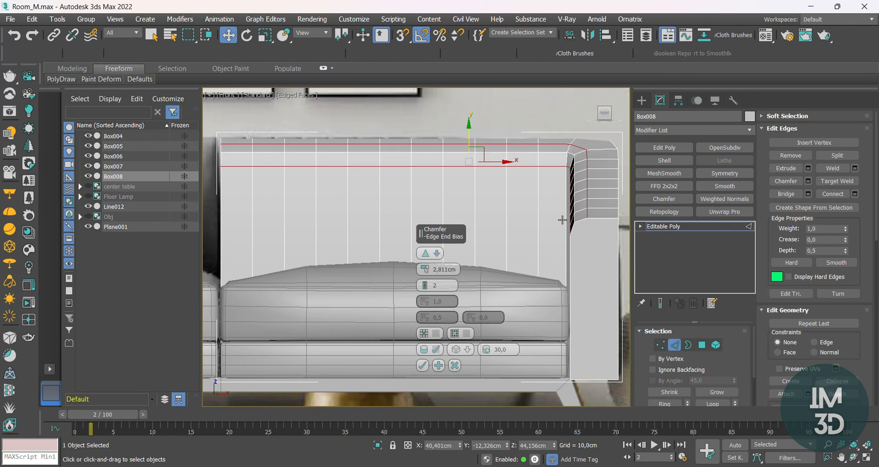
{"action": "scroll", "coordinate": [562, 220], "scroll_direction": "up", "scroll_amount": 2}
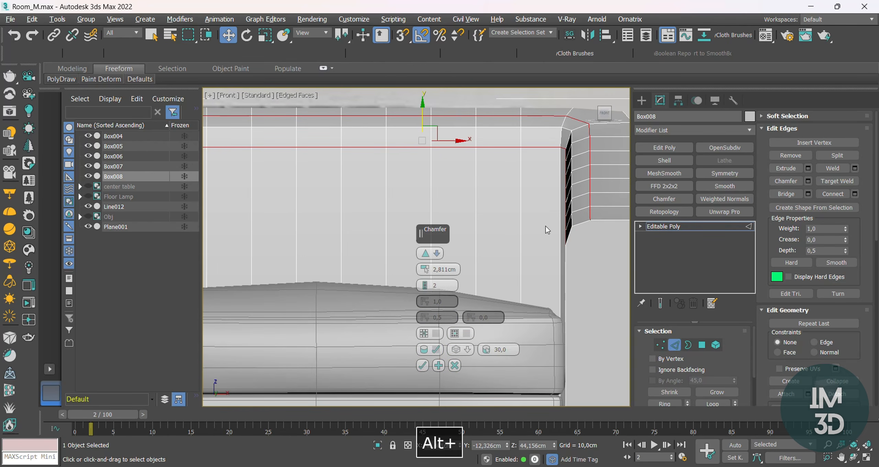
Increase the chamfer amount to about 3.05 cm on the inner top edge of the backrest and armrest, and apply it.
{"action": "middle_click_drag", "start_coordinate": [546, 229], "coordinate": [508, 226], "text": "alt"}
{"action": "key", "text": "ctrl+z"}
{"action": "scroll", "coordinate": [544, 227], "scroll_direction": "down", "scroll_amount": 5}
{"action": "key", "text": "F4"}
{"action": "key", "text": "F4"}
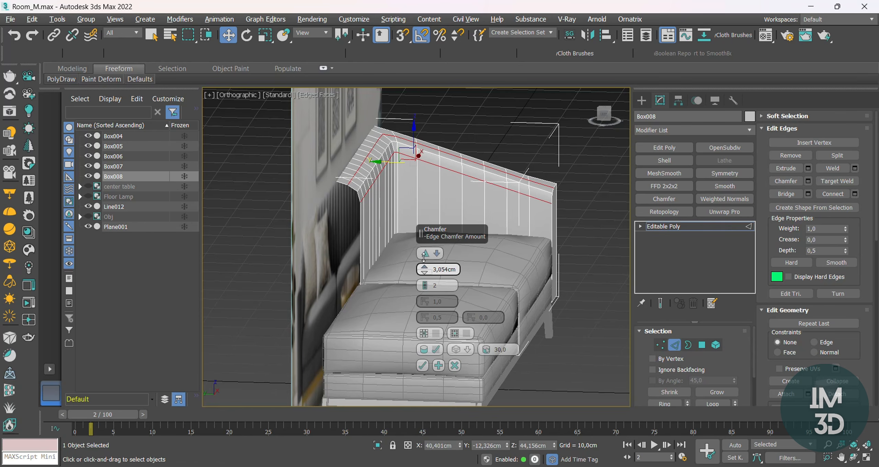
{"action": "left_click_drag", "start_coordinate": [424, 257], "coordinate": [423, 254]}
{"action": "middle_click_drag", "start_coordinate": [424, 254], "coordinate": [418, 343], "text": "alt"}
{"action": "left_click", "coordinate": [423, 366]}
Reposition the first vertices at the front end of the armrest's inner chamfer to start rounding its corner.
{"action": "key", "text": "1"}
{"action": "scroll", "coordinate": [514, 212], "scroll_direction": "up", "scroll_amount": 5}
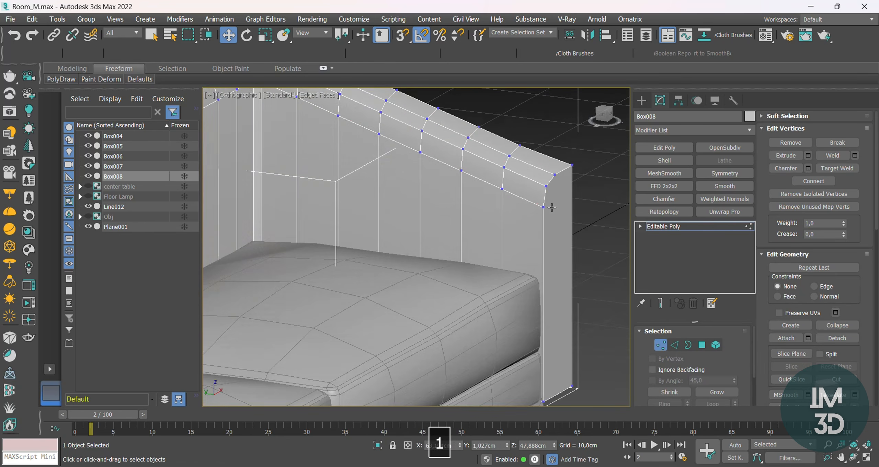
{"action": "middle_click_drag", "start_coordinate": [487, 212], "coordinate": [512, 212], "text": "alt"}
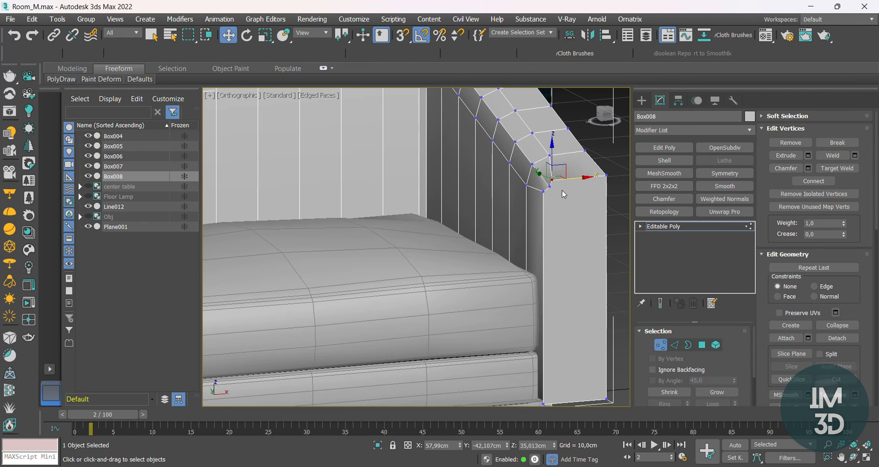
{"action": "key", "text": "f"}
{"action": "key", "text": "z"}
{"action": "key", "text": "F3"}
{"action": "key", "text": "F3"}
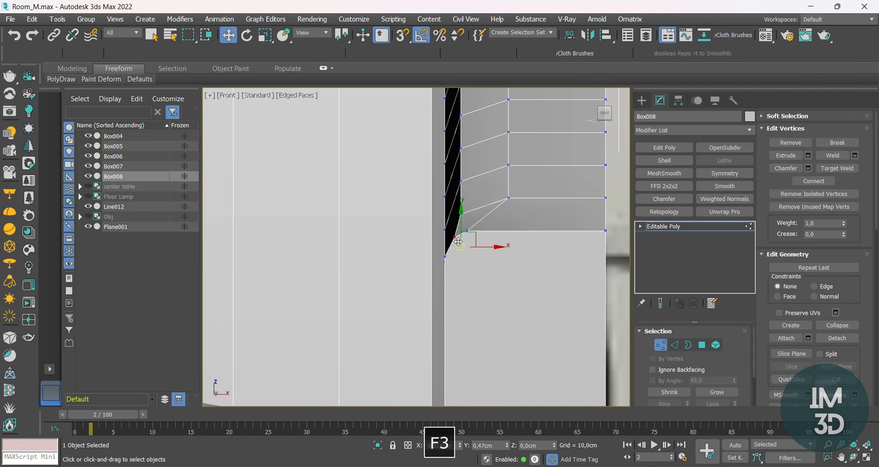
Adjust the neighbouring inner chamfer vertices near the armrest's front end so the edge curves smoothly into the corner.
{"action": "key", "text": "F3"}
{"action": "left_click", "coordinate": [445, 256]}
{"action": "key", "text": "F3"}
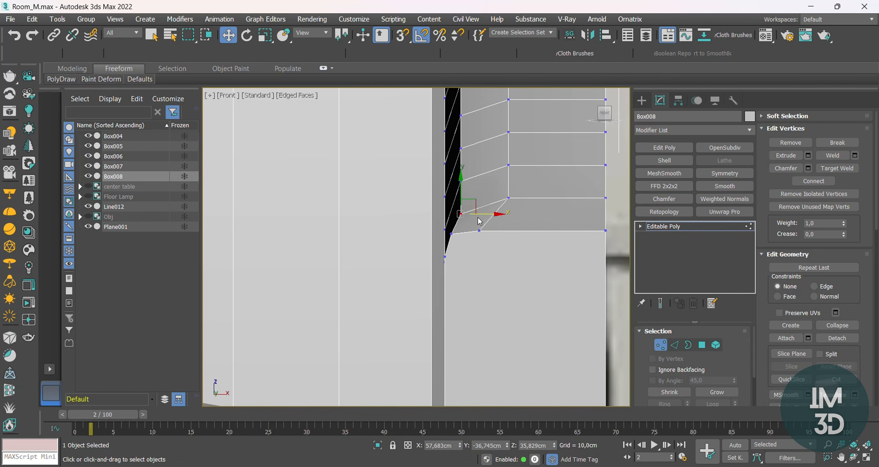
{"action": "key", "text": "ctrl+z"}
{"action": "left_click", "coordinate": [506, 198]}
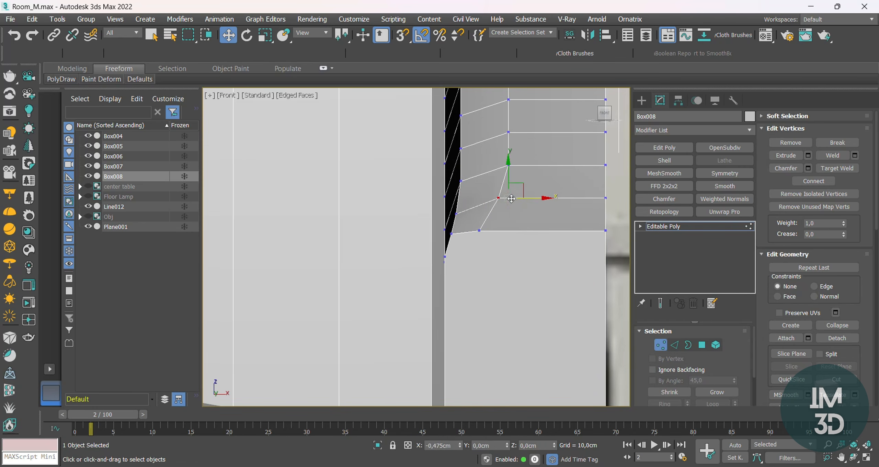
{"action": "middle_click_drag", "start_coordinate": [511, 198], "coordinate": [501, 238], "text": "alt"}
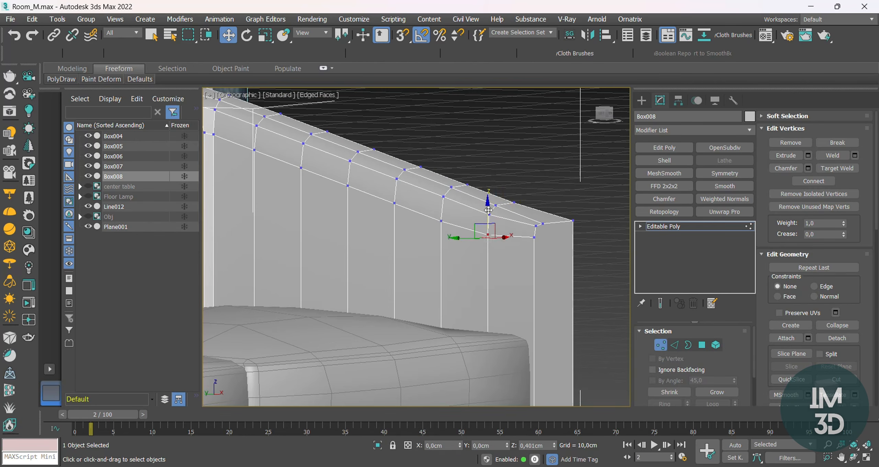
{"action": "key", "text": "1"}
Select the outer top edge loop running along the backrest and armrest.
{"action": "scroll", "coordinate": [488, 210], "scroll_direction": "down", "scroll_amount": 5}
{"action": "key", "text": "F4"}
{"action": "middle_click_drag", "start_coordinate": [489, 210], "coordinate": [512, 205], "text": "alt"}
{"action": "scroll", "coordinate": [537, 222], "scroll_direction": "up", "scroll_amount": 5}
{"action": "key", "text": "2"}
{"action": "scroll", "coordinate": [537, 223], "scroll_direction": "down", "scroll_amount": 5}
{"action": "key", "text": "F3"}
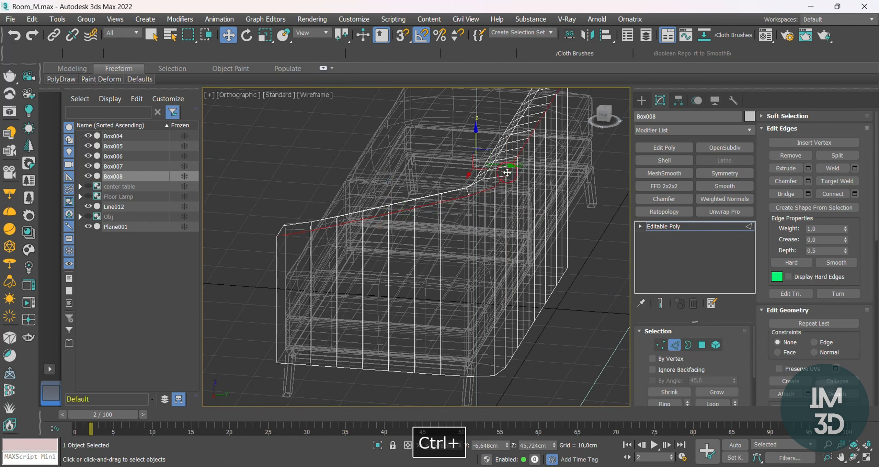
{"action": "middle_click_drag", "start_coordinate": [507, 172], "coordinate": [480, 224], "text": "alt"}
Chamfer the outer top edge loop by about 1.18 cm with 2 segments.
{"action": "key", "text": "ctrl+shift+c"}
{"action": "key", "text": "F4"}
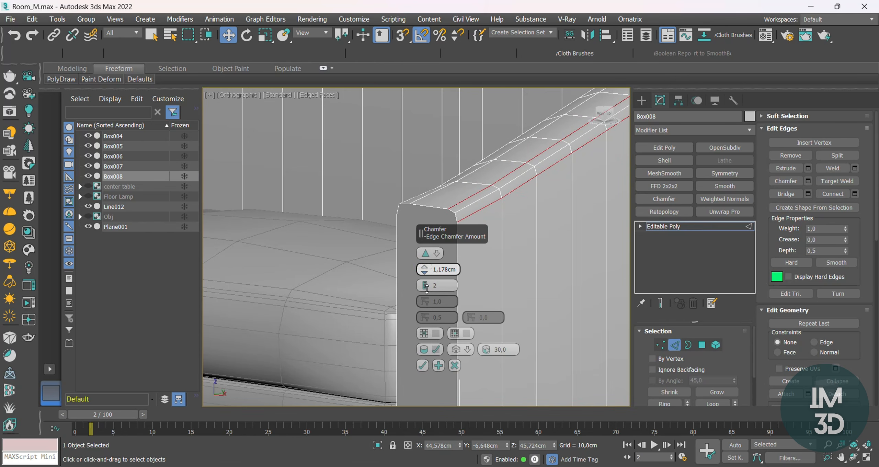
{"action": "middle_click_drag", "start_coordinate": [428, 270], "coordinate": [412, 326], "text": "alt"}
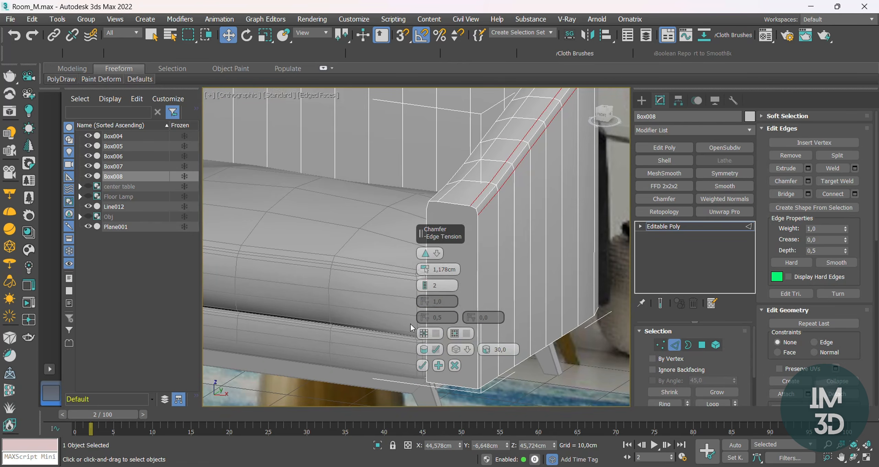
{"action": "left_click", "coordinate": [421, 365]}
Select the bottom edge loops of the backrest and armrest.
{"action": "scroll", "coordinate": [421, 365], "scroll_direction": "down", "scroll_amount": 5}
{"action": "middle_click_drag", "start_coordinate": [447, 275], "coordinate": [499, 251], "text": "alt"}
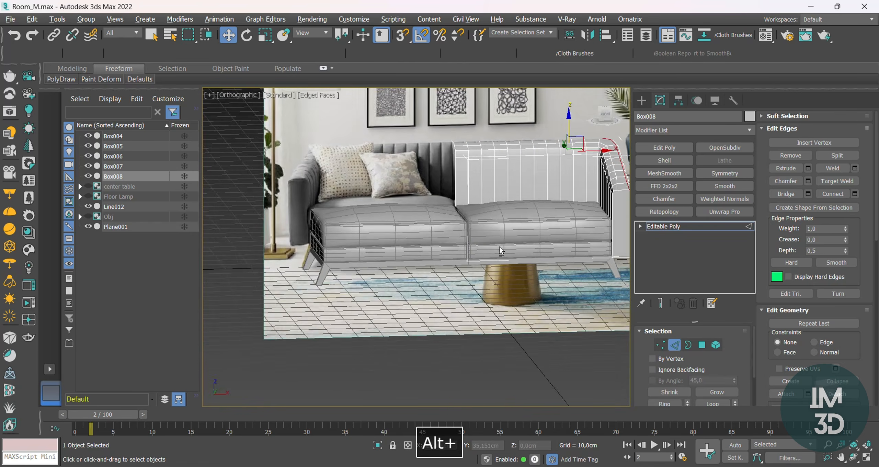
{"action": "scroll", "coordinate": [499, 247], "scroll_direction": "up", "scroll_amount": 6}
{"action": "key", "text": "F3"}
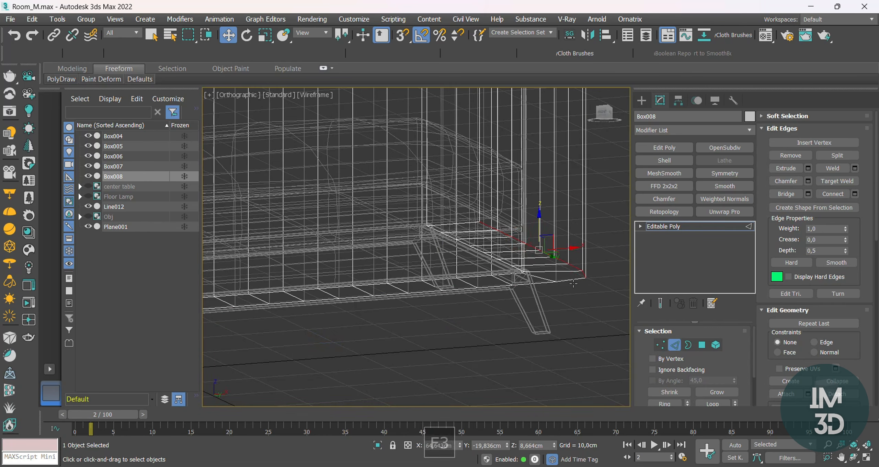
{"action": "double_click", "coordinate": [529, 284], "text": "ctrl"}
{"action": "scroll", "coordinate": [520, 281], "scroll_direction": "up", "scroll_amount": 5}
{"action": "scroll", "coordinate": [519, 252], "scroll_direction": "down", "scroll_amount": 3}
{"action": "key", "text": "F3"}
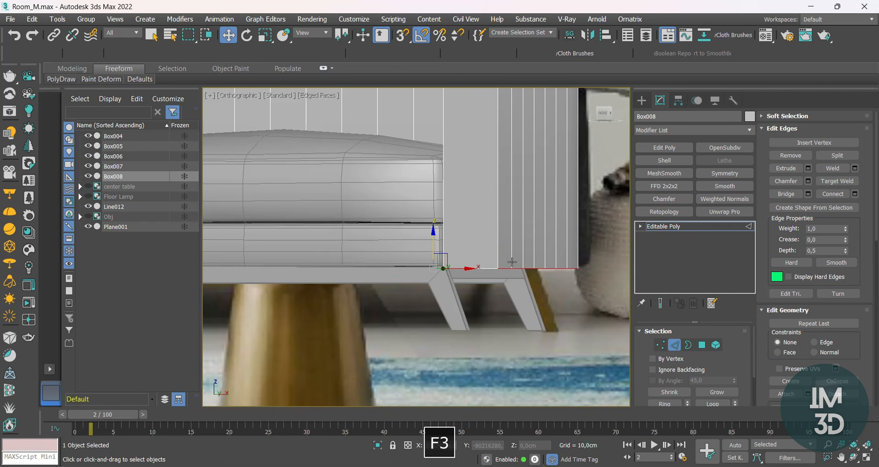
Chamfer the bottom edges of the backrest and armrest by about 0.63 cm with 2 segments.
{"action": "key", "text": "ctrl+shift+c"}
{"action": "middle_click_drag", "start_coordinate": [504, 256], "coordinate": [470, 253], "text": "alt"}
{"action": "left_click_drag", "start_coordinate": [425, 271], "coordinate": [424, 270]}
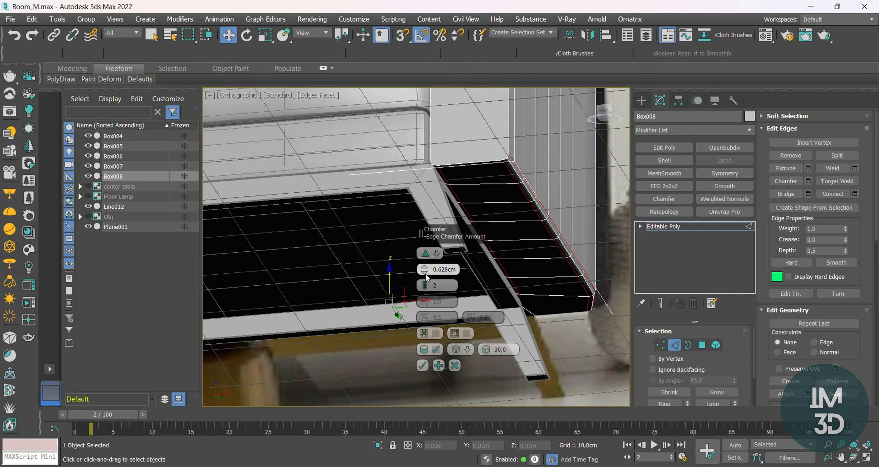
{"action": "left_click", "coordinate": [424, 363]}
Isolate the backrest and armrest object in vertex mode and turn off its see-through display at the armrest's front end.
{"action": "key", "text": "1"}
{"action": "key", "text": "f"}
{"action": "key", "text": "z"}
{"action": "scroll", "coordinate": [424, 299], "scroll_direction": "up", "scroll_amount": 5}
{"action": "key", "text": "F3"}
{"action": "key", "text": "F3"}
{"action": "middle_click_drag", "start_coordinate": [417, 235], "coordinate": [492, 209], "text": "alt"}
{"action": "key", "text": "alt+q"}
{"action": "key", "text": "alt+x"}
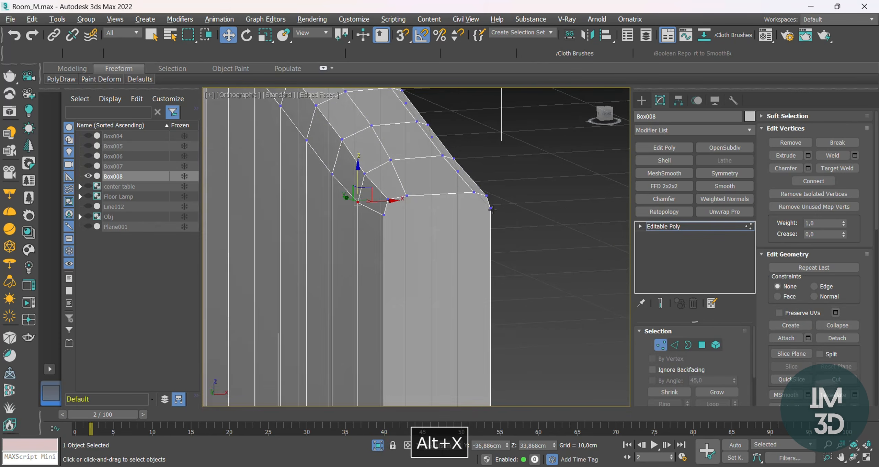
Cut edges across the armrest's front face to connect the top chamfer vertices with those at the bottom.
{"action": "scroll", "coordinate": [445, 230], "scroll_direction": "down", "scroll_amount": 3}
{"action": "middle_click_drag", "start_coordinate": [452, 331], "coordinate": [451, 250]}
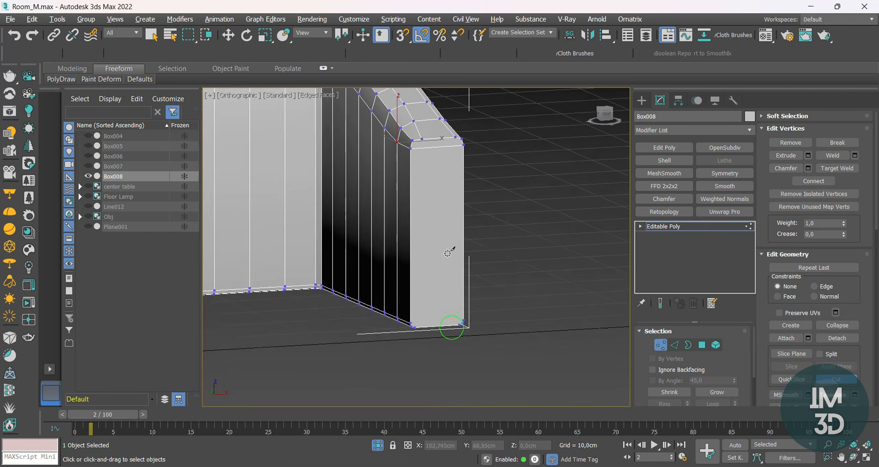
{"action": "scroll", "coordinate": [421, 328], "scroll_direction": "up", "scroll_amount": 5}
{"action": "left_click", "coordinate": [528, 313]}
{"action": "middle_click_drag", "start_coordinate": [521, 230], "coordinate": [520, 384]}
{"action": "scroll", "coordinate": [520, 203], "scroll_direction": "down", "scroll_amount": 2}
{"action": "middle_click_drag", "start_coordinate": [520, 203], "coordinate": [519, 351]}
{"action": "scroll", "coordinate": [522, 206], "scroll_direction": "up", "scroll_amount": 2}
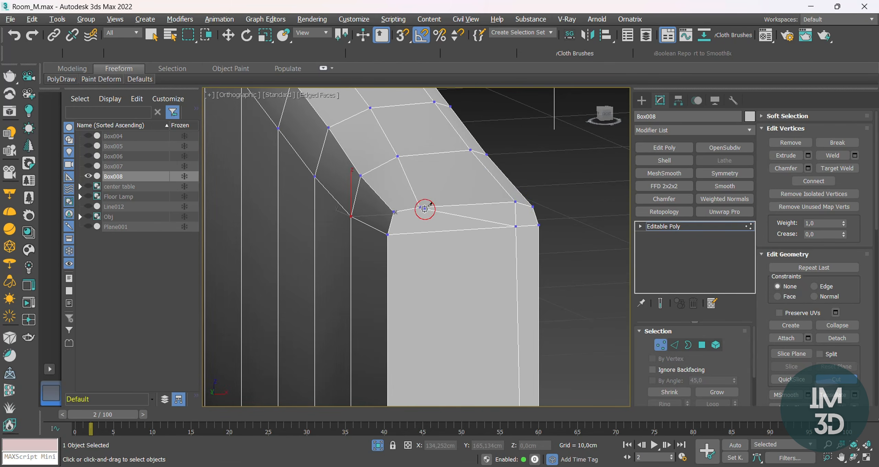
{"action": "scroll", "coordinate": [424, 209], "scroll_direction": "down", "scroll_amount": 3}
{"action": "middle_click_drag", "start_coordinate": [456, 357], "coordinate": [476, 206]}
{"action": "scroll", "coordinate": [461, 302], "scroll_direction": "up", "scroll_amount": 4}
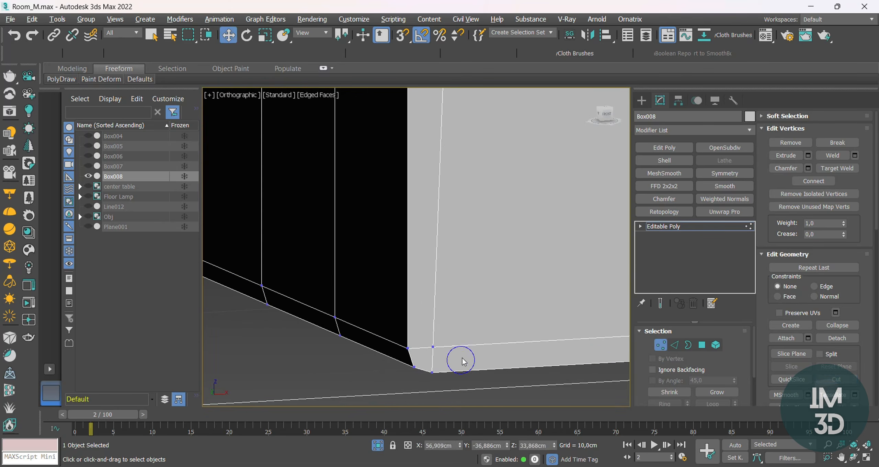
Select the large inner polygon on the armrest's front face and move it slightly forward.
{"action": "scroll", "coordinate": [464, 361], "scroll_direction": "down", "scroll_amount": 5}
{"action": "middle_click_drag", "start_coordinate": [464, 360], "coordinate": [487, 286], "text": "alt"}
{"action": "scroll", "coordinate": [514, 332], "scroll_direction": "up", "scroll_amount": 3}
{"action": "key", "text": "4"}
{"action": "left_click", "coordinate": [490, 291]}
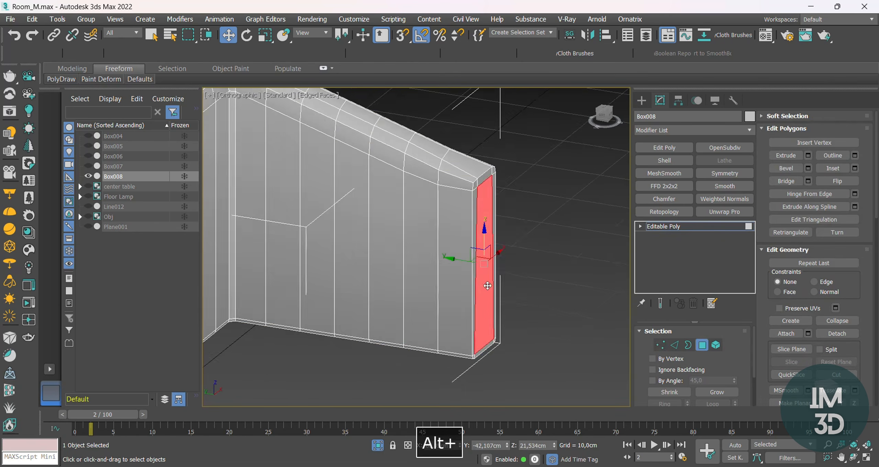
{"action": "scroll", "coordinate": [474, 267], "scroll_direction": "up", "scroll_amount": 3}
{"action": "left_click_drag", "start_coordinate": [471, 257], "coordinate": [475, 257]}
{"action": "scroll", "coordinate": [477, 266], "scroll_direction": "down", "scroll_amount": 3}
{"action": "middle_click_drag", "start_coordinate": [495, 292], "coordinate": [483, 298], "text": "alt"}
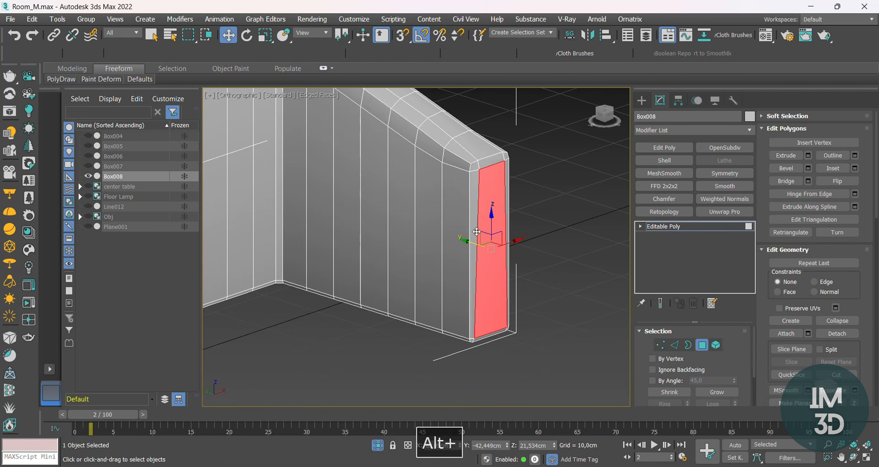
Select the edges around the perimeter of the armrest's front face, including its underside.
{"action": "key", "text": "2"}
{"action": "scroll", "coordinate": [471, 173], "scroll_direction": "up", "scroll_amount": 3}
{"action": "left_click", "coordinate": [470, 170]}
{"action": "double_click", "coordinate": [463, 190], "text": "ctrl"}
{"action": "scroll", "coordinate": [491, 193], "scroll_direction": "down", "scroll_amount": 5}
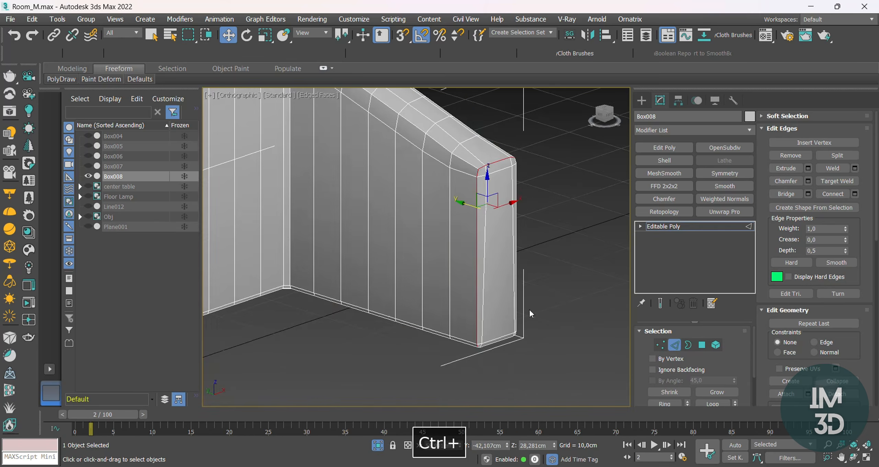
{"action": "scroll", "coordinate": [526, 329], "scroll_direction": "up", "scroll_amount": 5}
{"action": "middle_click_drag", "start_coordinate": [531, 343], "coordinate": [512, 194], "text": "alt"}
{"action": "left_click", "coordinate": [543, 304], "text": "ctrl"}
Chamfer the armrest's front perimeter edges by about 0.63 cm with 2 segments.
{"action": "key", "text": "ctrl+shift+c"}
{"action": "scroll", "coordinate": [511, 371], "scroll_direction": "up", "scroll_amount": 4}
{"action": "middle_click_drag", "start_coordinate": [512, 370], "coordinate": [500, 347], "text": "alt"}
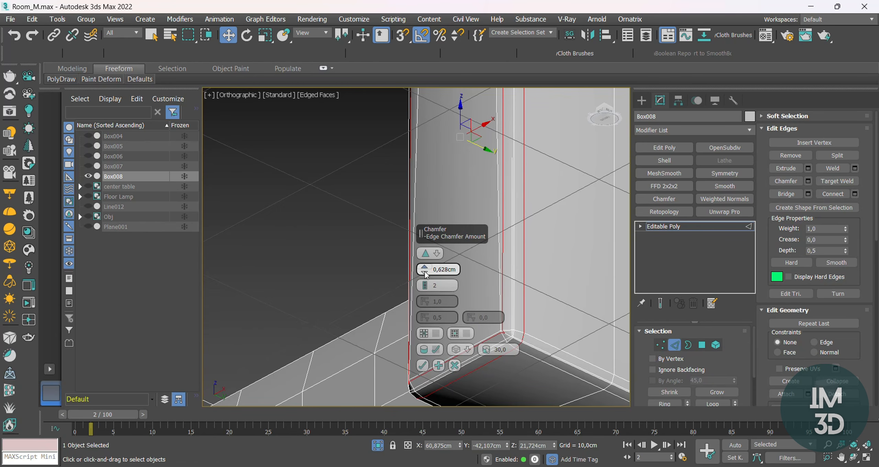
{"action": "left_click", "coordinate": [427, 335]}
{"action": "left_click", "coordinate": [423, 360]}
{"action": "key", "text": "ctrl+z"}
{"action": "scroll", "coordinate": [475, 336], "scroll_direction": "down", "scroll_amount": 4}
{"action": "middle_click_drag", "start_coordinate": [481, 329], "coordinate": [549, 310], "text": "alt"}
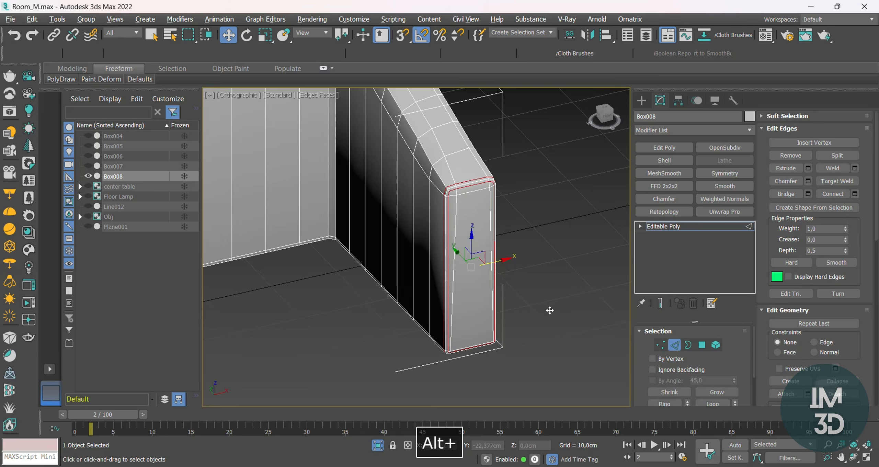
End the isolation to bring back the other sofa parts and the reference image.
{"action": "key", "text": "f"}
{"action": "key", "text": "z"}
{"action": "scroll", "coordinate": [515, 295], "scroll_direction": "down", "scroll_amount": 4}
{"action": "middle_click_drag", "start_coordinate": [439, 228], "coordinate": [494, 303]}
{"action": "left_click", "coordinate": [378, 445]}
{"action": "middle_click_drag", "start_coordinate": [371, 277], "coordinate": [443, 282]}
{"action": "middle_click_drag", "start_coordinate": [537, 261], "coordinate": [555, 272], "text": "alt"}
{"action": "scroll", "coordinate": [471, 190], "scroll_direction": "up", "scroll_amount": 6}
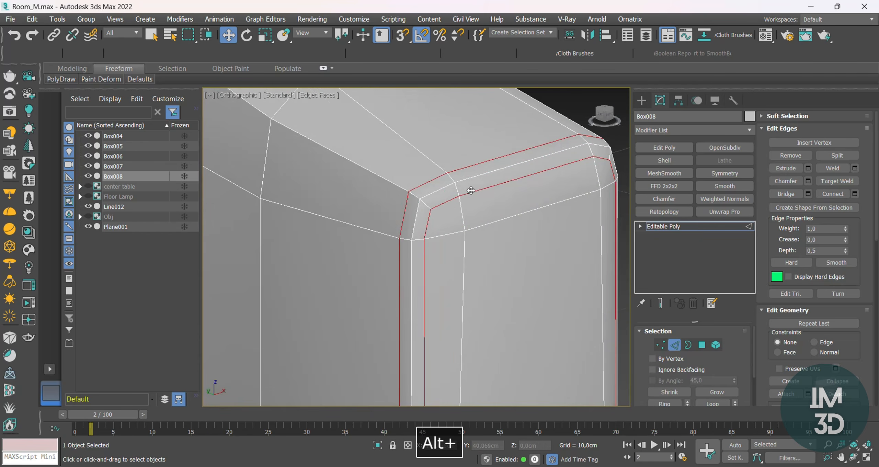
Examine the chamfered edges at the upper and lower corners of the armrest's front face.
{"action": "double_click", "coordinate": [469, 177]}
{"action": "scroll", "coordinate": [469, 177], "scroll_direction": "down", "scroll_amount": 6}
{"action": "middle_click_drag", "start_coordinate": [469, 178], "coordinate": [525, 206], "text": "alt"}
{"action": "scroll", "coordinate": [495, 163], "scroll_direction": "up", "scroll_amount": 5}
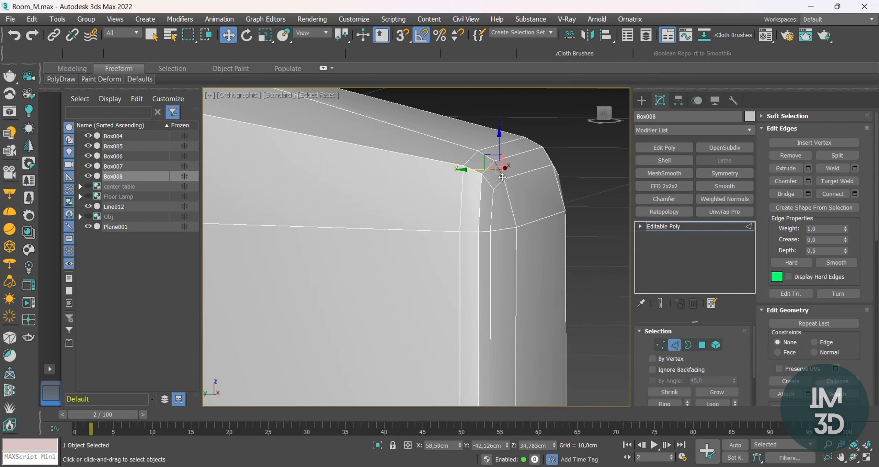
{"action": "scroll", "coordinate": [507, 159], "scroll_direction": "down", "scroll_amount": 7}
{"action": "middle_click_drag", "start_coordinate": [507, 159], "coordinate": [511, 95]}
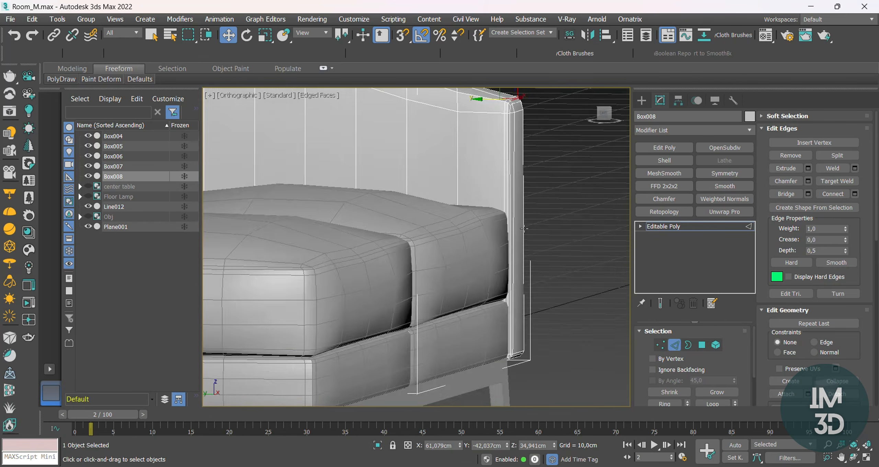
{"action": "middle_click_drag", "start_coordinate": [514, 345], "coordinate": [509, 327], "text": "alt"}
{"action": "scroll", "coordinate": [509, 326], "scroll_direction": "up", "scroll_amount": 5}
{"action": "scroll", "coordinate": [508, 326], "scroll_direction": "up", "scroll_amount": 2}
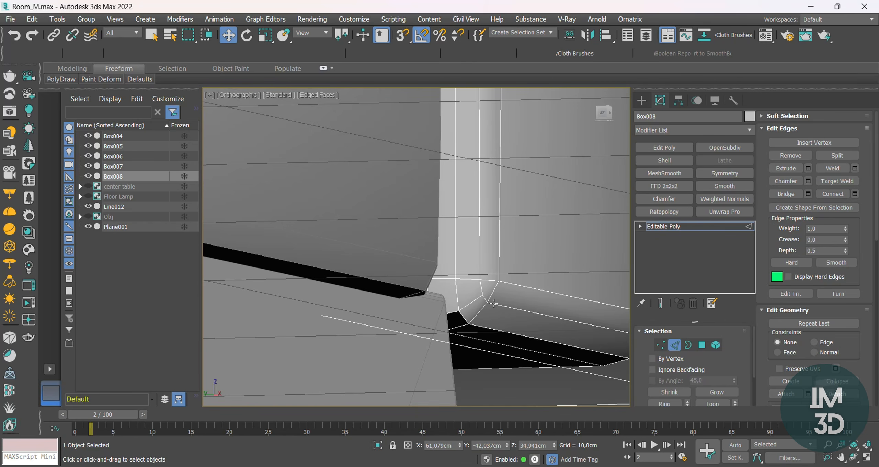
{"action": "scroll", "coordinate": [494, 295], "scroll_direction": "down", "scroll_amount": 3}
{"action": "scroll", "coordinate": [501, 303], "scroll_direction": "up", "scroll_amount": 4}
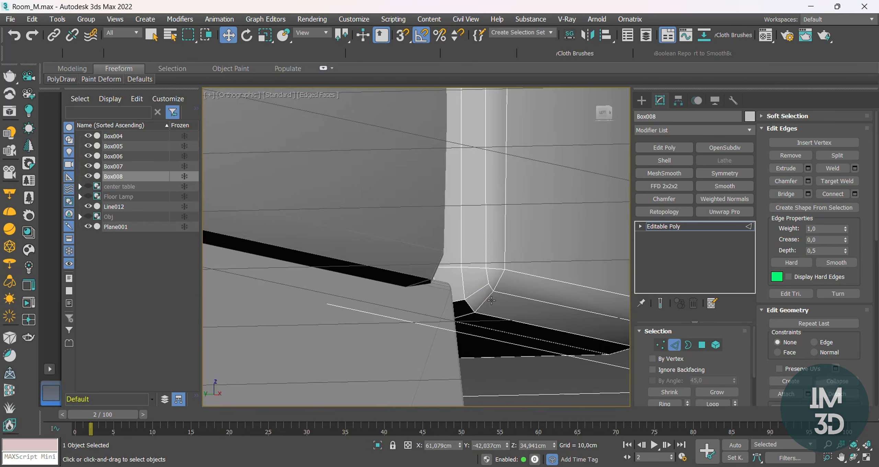
Select the ring of edges crossing the chamfer strip around the armrest's front face.
{"action": "left_click", "coordinate": [489, 296]}
{"action": "scroll", "coordinate": [491, 299], "scroll_direction": "down", "scroll_amount": 5}
{"action": "middle_click_drag", "start_coordinate": [511, 251], "coordinate": [473, 253], "text": "alt"}
{"action": "scroll", "coordinate": [455, 148], "scroll_direction": "up", "scroll_amount": 4}
{"action": "key", "text": "F4"}
{"action": "mouse_move", "coordinate": [456, 142]}
{"action": "middle_mouse_down", "text": "alt"}
{"action": "mouse_move", "coordinate": [516, 149]}
{"action": "mouse_move", "coordinate": [459, 149]}
{"action": "middle_mouse_up", "text": "alt"}
{"action": "scroll", "coordinate": [460, 151], "scroll_direction": "up", "scroll_amount": 3}
{"action": "left_click", "coordinate": [477, 210]}
{"action": "scroll", "coordinate": [492, 200], "scroll_direction": "down", "scroll_amount": 3}
{"action": "mouse_move", "coordinate": [492, 201]}
{"action": "middle_mouse_down", "text": "alt"}
{"action": "mouse_move", "coordinate": [501, 190]}
{"action": "mouse_move", "coordinate": [480, 192]}
{"action": "middle_mouse_up", "text": "alt"}
{"action": "scroll", "coordinate": [483, 208], "scroll_direction": "up", "scroll_amount": 2}
{"action": "key", "text": "ctrl+r"}
Connect the selected edge ring with 1 segment, a pinch of 0 and a slide of 42.
{"action": "key", "text": "ctrl+c"}
{"action": "left_click_drag", "start_coordinate": [425, 252], "coordinate": [424, 294]}
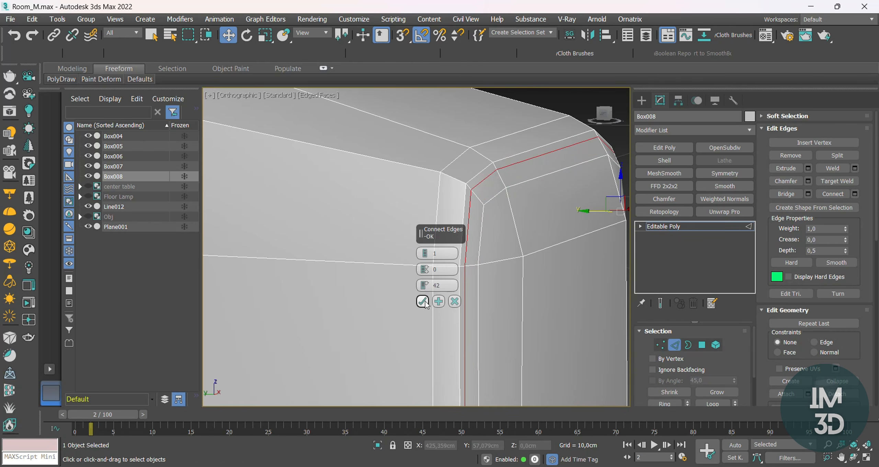
{"action": "left_click", "coordinate": [423, 302]}
Extrude the connected edge loop inward as a seam, with a height of -0.055 cm and a width of 0.02 cm.
{"action": "middle_click_drag", "start_coordinate": [423, 302], "coordinate": [580, 234], "text": "alt"}
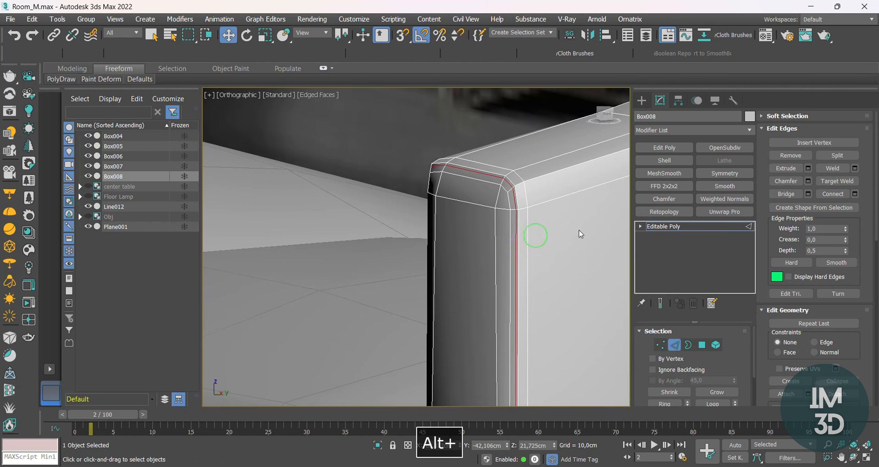
{"action": "left_click", "coordinate": [808, 169]}
{"action": "type", "text": "0,0cm"}
{"action": "key", "text": "Return"}
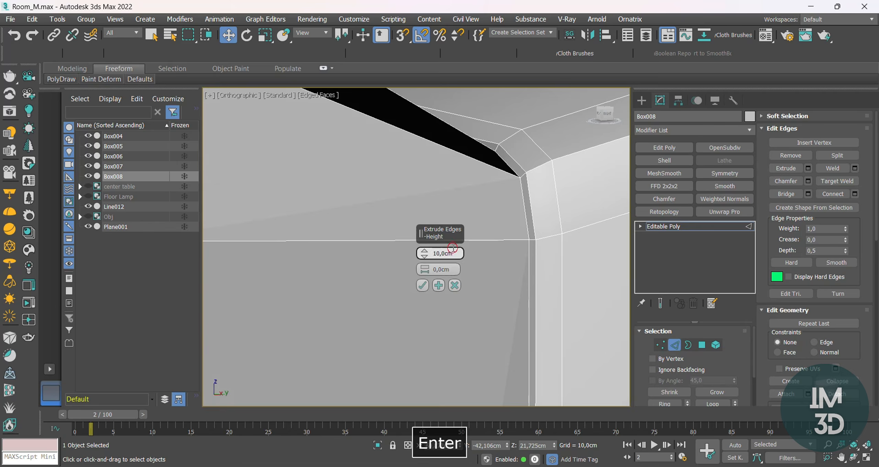
{"action": "right_click", "coordinate": [424, 254]}
{"action": "key", "text": "F3"}
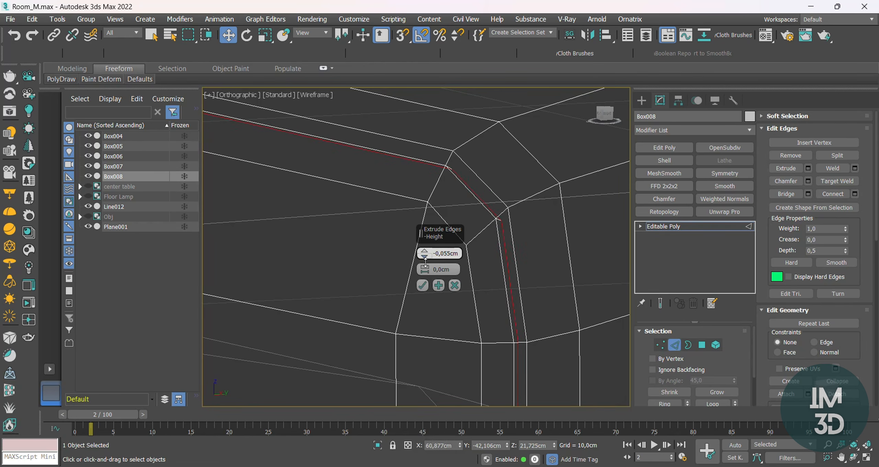
{"action": "key", "text": "F3"}
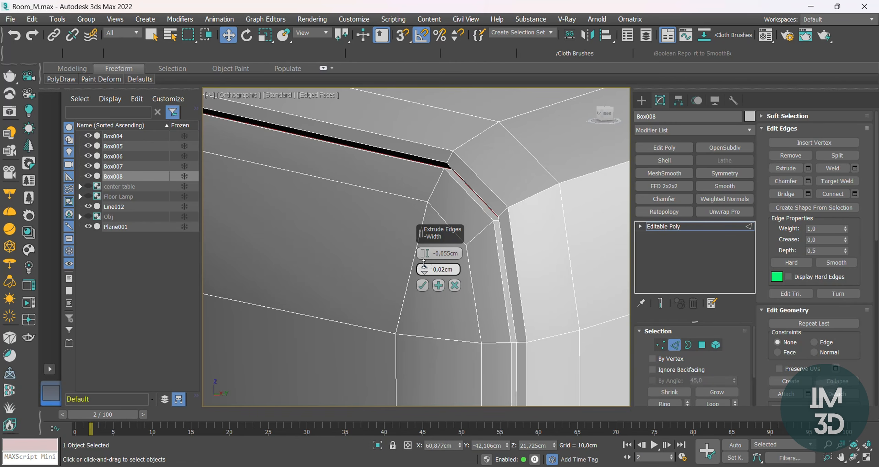
{"action": "left_click", "coordinate": [422, 285]}
In a left wireframe view, select the lower vertices on the backrest's inner face near the seat base.
{"action": "scroll", "coordinate": [462, 200], "scroll_direction": "down", "scroll_amount": 10}
{"action": "key", "text": "F3"}
{"action": "middle_click_drag", "start_coordinate": [463, 200], "coordinate": [384, 203], "text": "alt"}
{"action": "left_click", "coordinate": [604, 112]}
{"action": "scroll", "coordinate": [358, 226], "scroll_direction": "up", "scroll_amount": 6}
{"action": "key", "text": "1"}
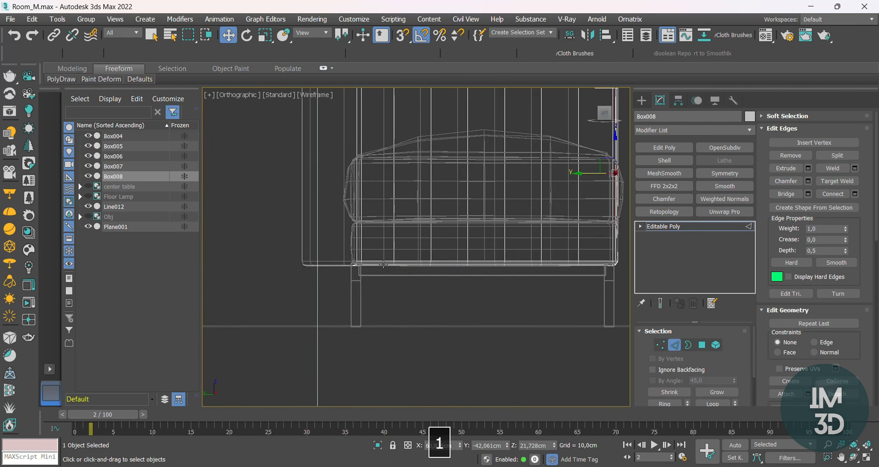
{"action": "middle_click_drag", "start_coordinate": [400, 269], "coordinate": [391, 266]}
{"action": "scroll", "coordinate": [368, 281], "scroll_direction": "up", "scroll_amount": 3}
{"action": "left_click_drag", "start_coordinate": [311, 221], "coordinate": [310, 221]}
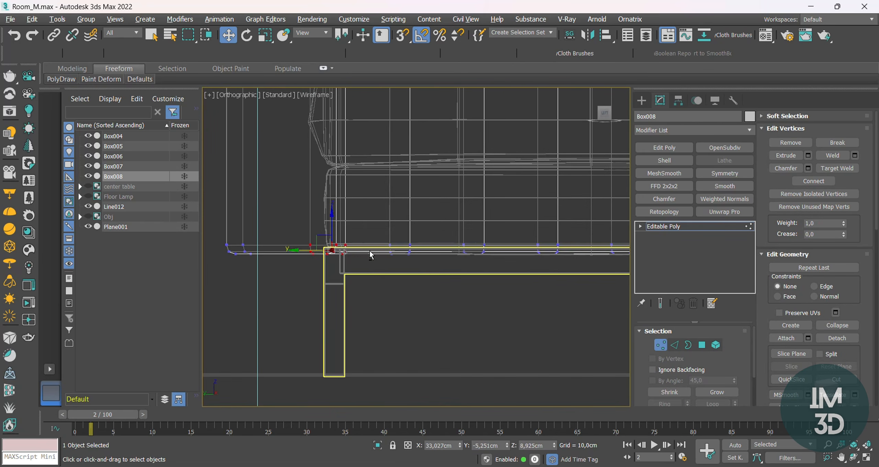
{"action": "middle_click_drag", "start_coordinate": [310, 222], "coordinate": [396, 265], "text": "alt"}
{"action": "key", "text": "z"}
{"action": "key", "text": "l"}
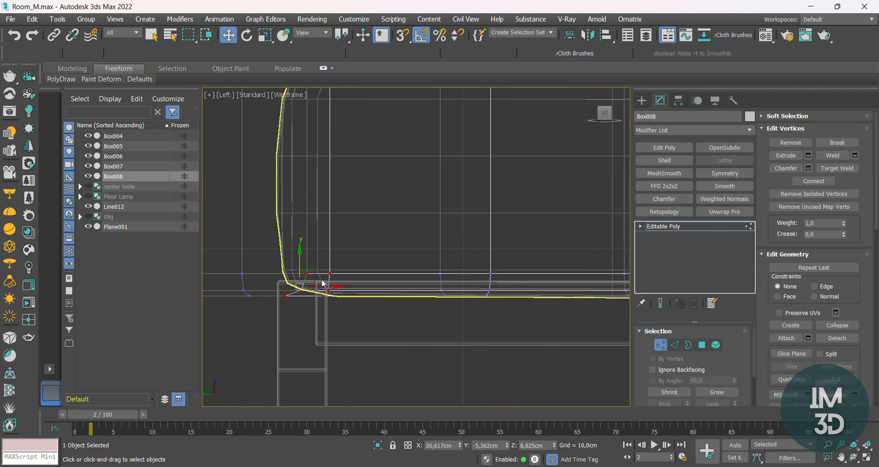
Move the backrest's selected lower inner vertices forward toward the seat.
{"action": "key", "text": "F3"}
{"action": "key", "text": "F3"}
{"action": "mouse_move", "coordinate": [367, 301]}
{"action": "middle_mouse_down", "text": "alt"}
{"action": "mouse_move", "coordinate": [421, 274]}
{"action": "mouse_move", "coordinate": [412, 299]}
{"action": "mouse_move", "coordinate": [365, 305]}
{"action": "middle_mouse_up", "text": "alt"}
{"action": "key", "text": "F3"}
{"action": "key", "text": "F4"}
{"action": "key", "text": "F3"}
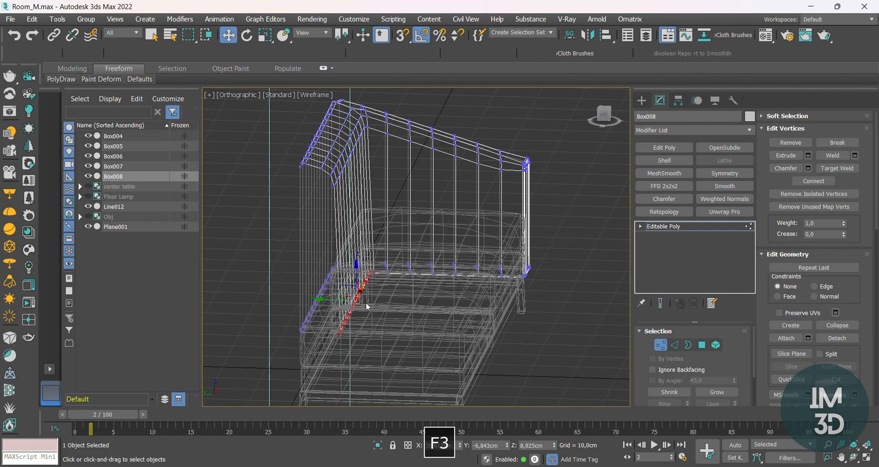
{"action": "left_click_drag", "start_coordinate": [333, 300], "coordinate": [335, 299]}
{"action": "key", "text": "F3"}
{"action": "middle_click_drag", "start_coordinate": [335, 300], "coordinate": [477, 257], "text": "alt"}
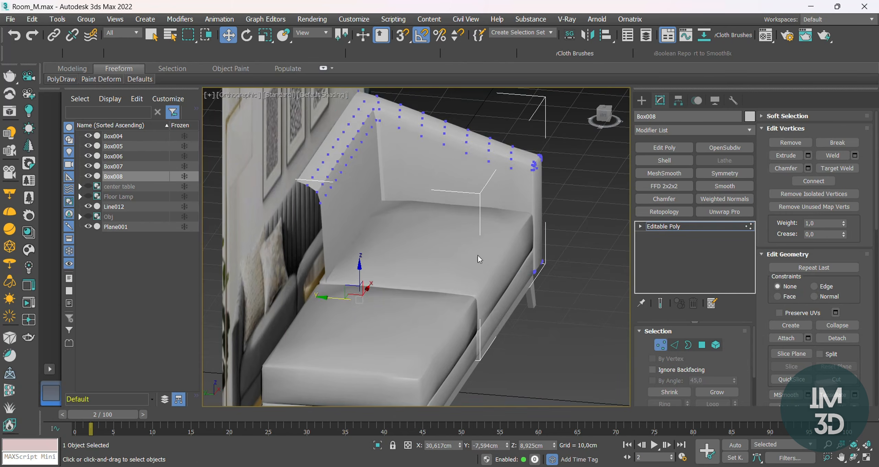
Apply an OpenSubdiv modifier with 2 iterations to the backrest and armrest and check the smoothed shape.
{"action": "key", "text": "1"}
{"action": "left_click", "coordinate": [729, 150]}
{"action": "key", "text": "F4"}
{"action": "key", "text": "F4"}
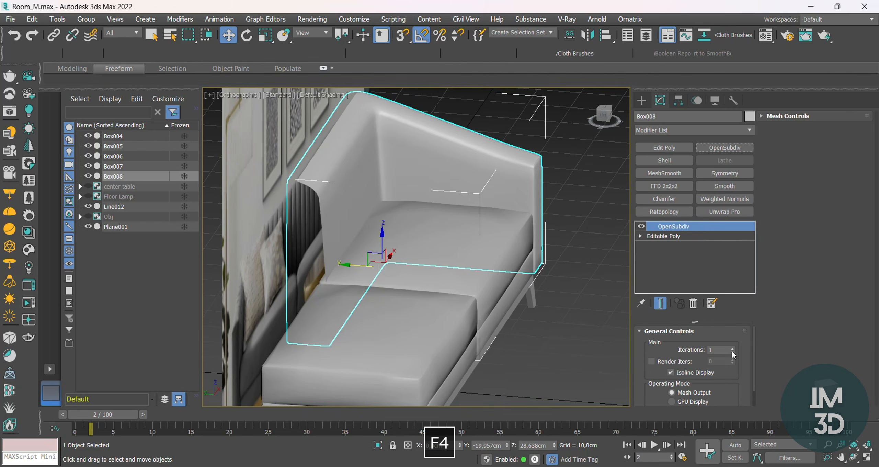
{"action": "scroll", "coordinate": [524, 295], "scroll_direction": "down", "scroll_amount": 3}
{"action": "middle_click_drag", "start_coordinate": [498, 286], "coordinate": [365, 260], "text": "alt"}
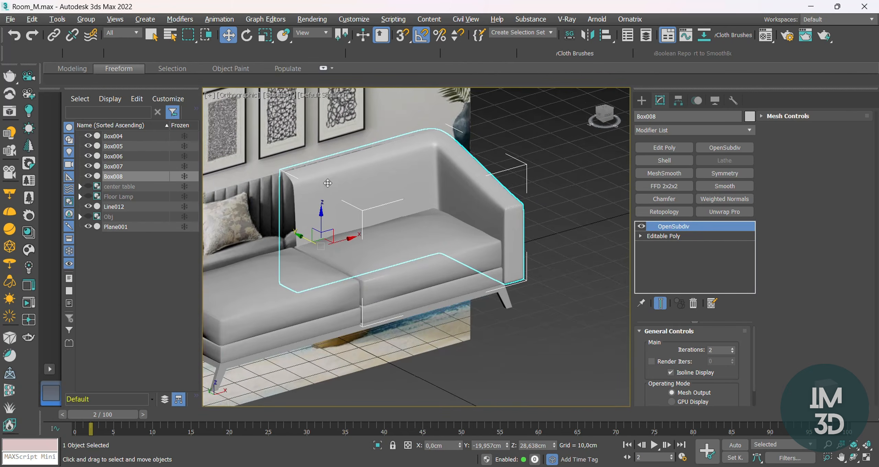
{"action": "scroll", "coordinate": [294, 197], "scroll_direction": "up", "scroll_amount": 5}
{"action": "key", "text": "F4"}
{"action": "scroll", "coordinate": [412, 196], "scroll_direction": "down", "scroll_amount": 4}
{"action": "middle_click_drag", "start_coordinate": [567, 216], "coordinate": [593, 214], "text": "alt"}
Turn off the OpenSubdiv effect and select the edge loop along the inner upper edge of the backrest and armrest.
{"action": "left_click", "coordinate": [637, 226]}
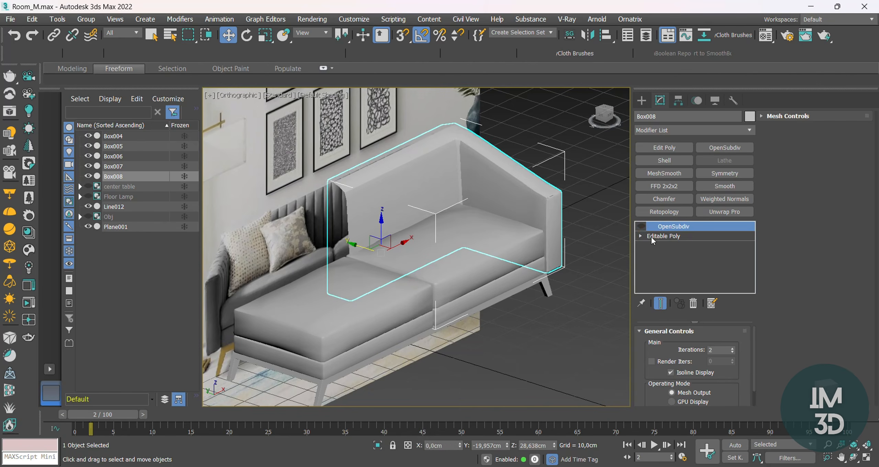
{"action": "left_click", "coordinate": [652, 236]}
{"action": "key", "text": "F4"}
{"action": "scroll", "coordinate": [523, 182], "scroll_direction": "up", "scroll_amount": 4}
{"action": "double_click", "coordinate": [526, 182]}
{"action": "scroll", "coordinate": [526, 183], "scroll_direction": "down", "scroll_amount": 2}
{"action": "mouse_move", "coordinate": [512, 208]}
{"action": "middle_mouse_down", "text": "alt"}
{"action": "mouse_move", "coordinate": [460, 188]}
{"action": "mouse_move", "coordinate": [504, 207]}
{"action": "middle_mouse_up", "text": "alt"}
{"action": "scroll", "coordinate": [492, 209], "scroll_direction": "up", "scroll_amount": 6}
{"action": "key", "text": "F4"}
{"action": "key", "text": "F4"}
{"action": "scroll", "coordinate": [495, 206], "scroll_direction": "down", "scroll_amount": 3}
{"action": "scroll", "coordinate": [495, 206], "scroll_direction": "down", "scroll_amount": 5}
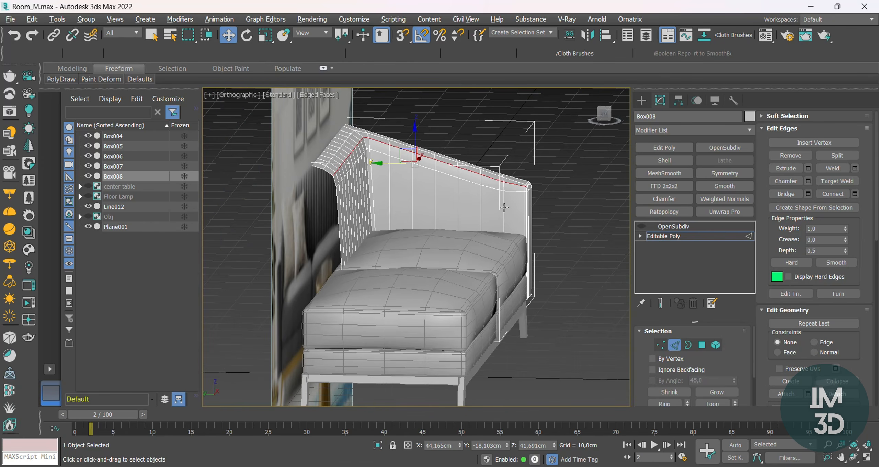
Lower the vertices at the inner upper corner where the backrest meets the armrest by about 3.4 cm.
{"action": "key", "text": "t"}
{"action": "key", "text": "z"}
{"action": "key", "text": "F3"}
{"action": "key", "text": "F3"}
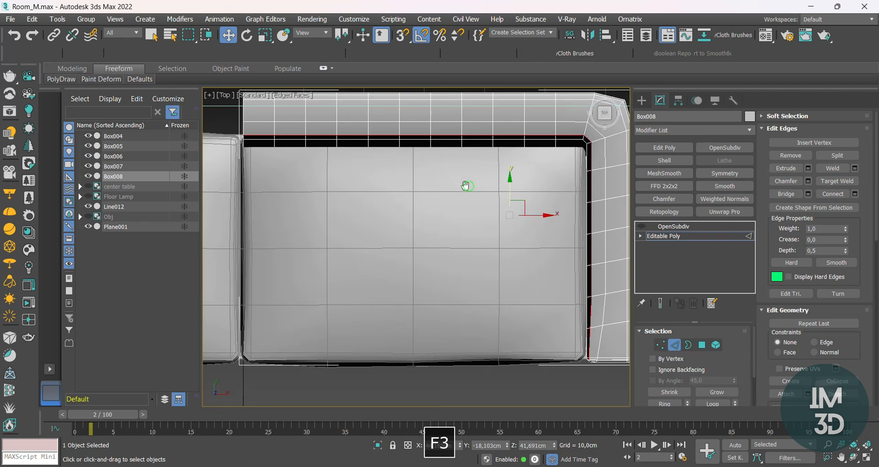
{"action": "key", "text": "F3"}
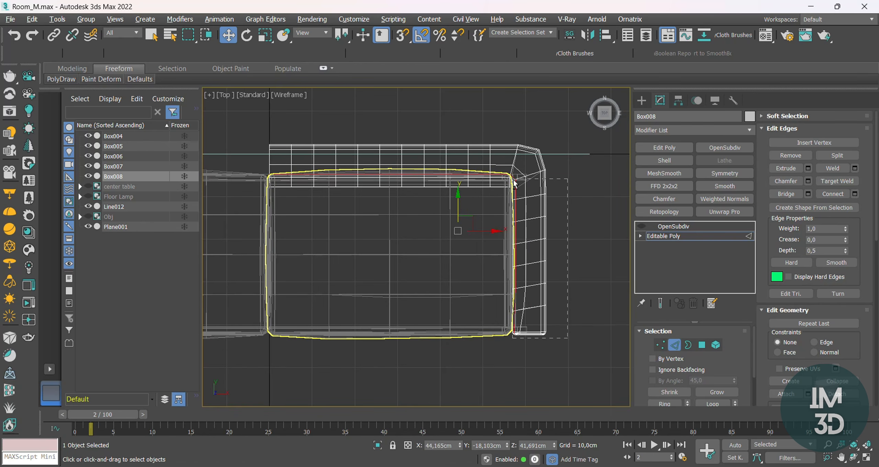
{"action": "middle_click_drag", "start_coordinate": [513, 183], "coordinate": [447, 168], "text": "alt"}
{"action": "key", "text": "l"}
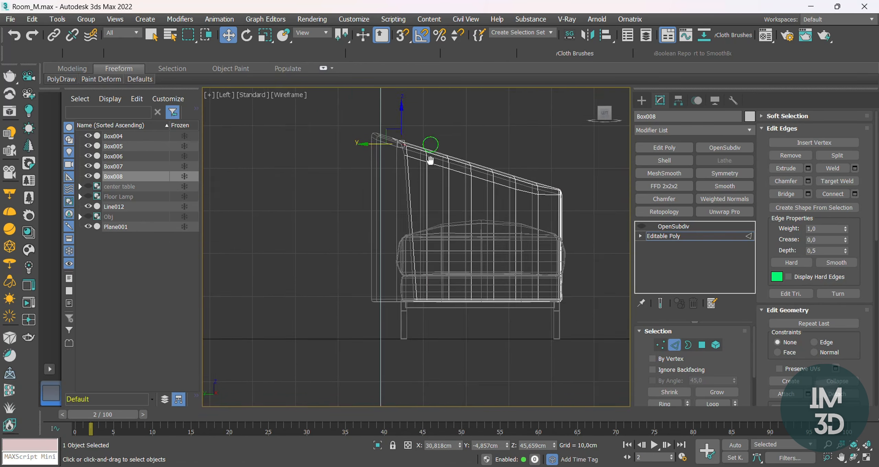
{"action": "scroll", "coordinate": [430, 158], "scroll_direction": "up", "scroll_amount": 5}
{"action": "key", "text": "F3"}
{"action": "key", "text": "F3"}
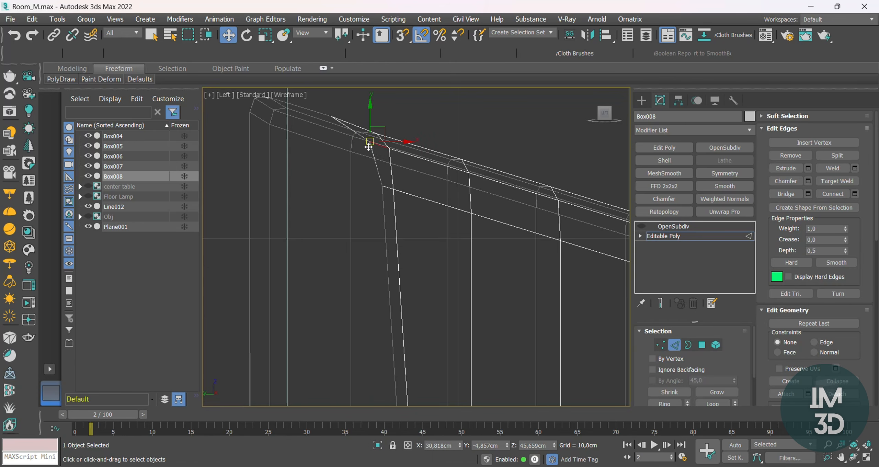
{"action": "key", "text": "1"}
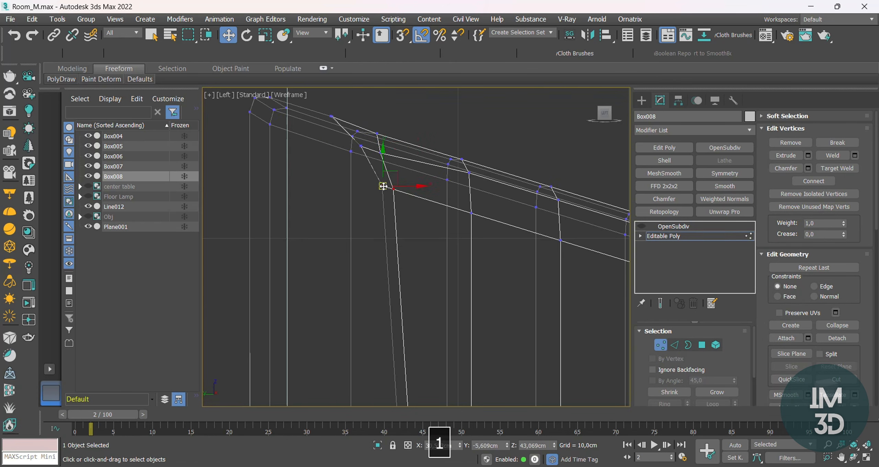
{"action": "scroll", "coordinate": [382, 191], "scroll_direction": "down", "scroll_amount": 2}
{"action": "left_click_drag", "start_coordinate": [382, 191], "coordinate": [384, 221]}
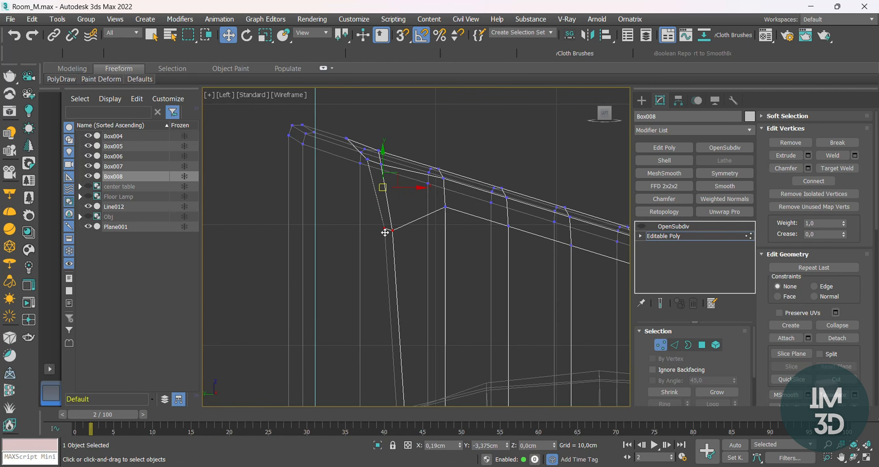
Lower the row of vertices along the armrest's inner upper side so they form a smooth curve toward the front.
{"action": "middle_click_drag", "start_coordinate": [455, 225], "coordinate": [379, 210]}
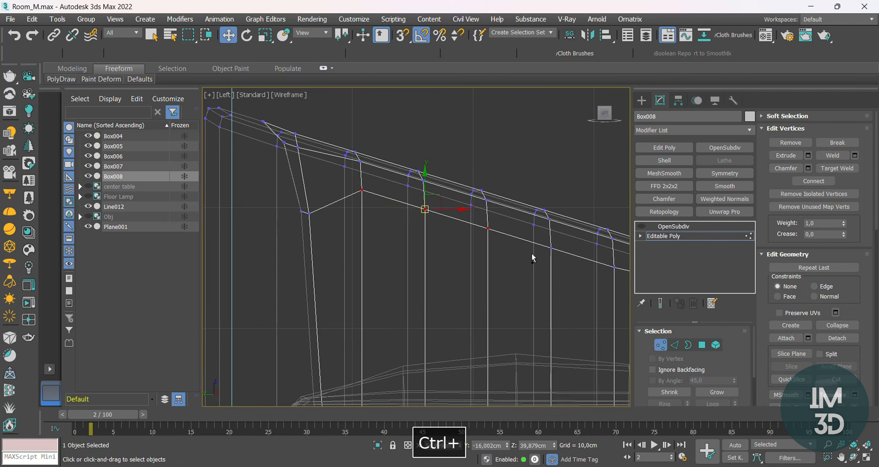
{"action": "left_click_drag", "start_coordinate": [557, 260], "coordinate": [541, 241], "text": "ctrl"}
{"action": "middle_click_drag", "start_coordinate": [541, 255], "coordinate": [492, 233], "text": "ctrl"}
{"action": "left_click_drag", "start_coordinate": [567, 256], "coordinate": [554, 244], "text": "ctrl"}
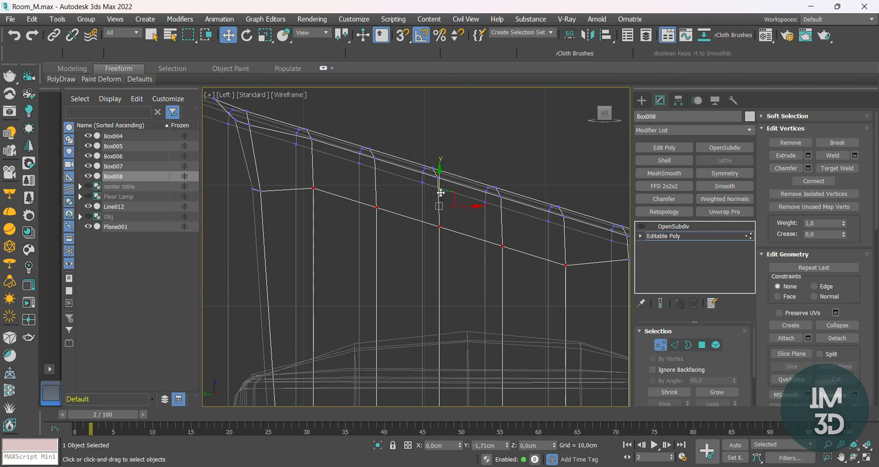
{"action": "middle_click_drag", "start_coordinate": [566, 296], "coordinate": [519, 272]}
{"action": "middle_click_drag", "start_coordinate": [608, 281], "coordinate": [517, 257]}
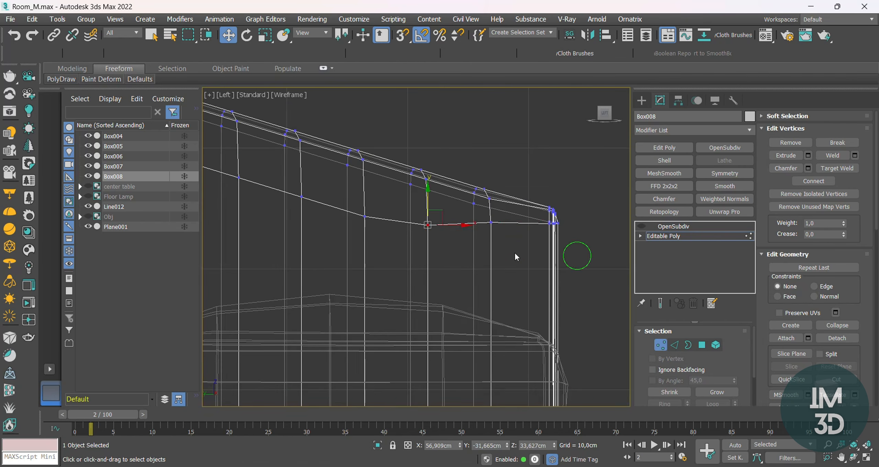
{"action": "scroll", "coordinate": [428, 208], "scroll_direction": "down", "scroll_amount": 4}
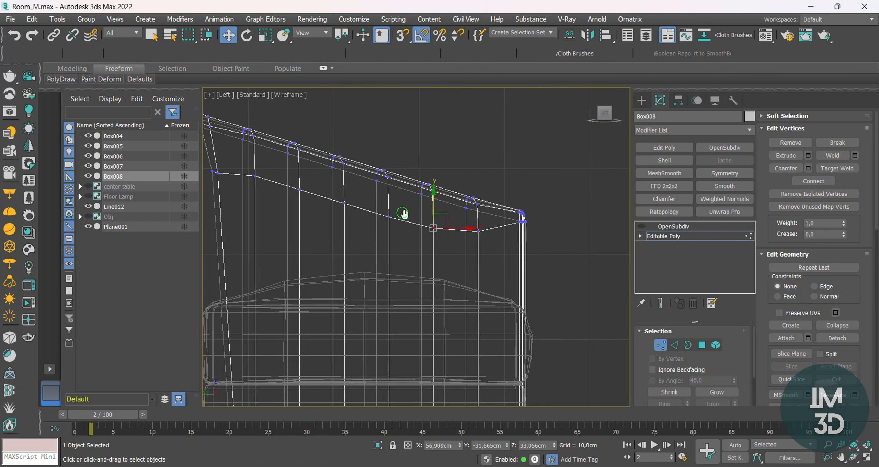
Turn OpenSubdiv back on and examine the smoothed backrest and armrest.
{"action": "key", "text": "F3"}
{"action": "mouse_move", "coordinate": [404, 214]}
{"action": "middle_mouse_down", "text": "alt"}
{"action": "mouse_move", "coordinate": [380, 222]}
{"action": "mouse_move", "coordinate": [412, 237]}
{"action": "mouse_move", "coordinate": [457, 240]}
{"action": "mouse_move", "coordinate": [407, 226]}
{"action": "mouse_move", "coordinate": [459, 235]}
{"action": "mouse_move", "coordinate": [508, 292]}
{"action": "middle_mouse_up", "text": "alt"}
{"action": "scroll", "coordinate": [457, 240], "scroll_direction": "down", "scroll_amount": 2}
{"action": "scroll", "coordinate": [459, 211], "scroll_direction": "up", "scroll_amount": 6}
{"action": "scroll", "coordinate": [440, 216], "scroll_direction": "down", "scroll_amount": 3}
{"action": "scroll", "coordinate": [460, 235], "scroll_direction": "down", "scroll_amount": 2}
{"action": "left_click", "coordinate": [641, 226]}
{"action": "left_click", "coordinate": [673, 226]}
{"action": "key", "text": "F4"}
{"action": "scroll", "coordinate": [481, 254], "scroll_direction": "down", "scroll_amount": 3}
Turn off OpenSubdiv, isolate the backrest and armrest, and go to polygon editing of the Editable Poly.
{"action": "left_click", "coordinate": [640, 226]}
{"action": "left_click", "coordinate": [663, 236]}
{"action": "key", "text": "alt+q"}
{"action": "key", "text": "F4"}
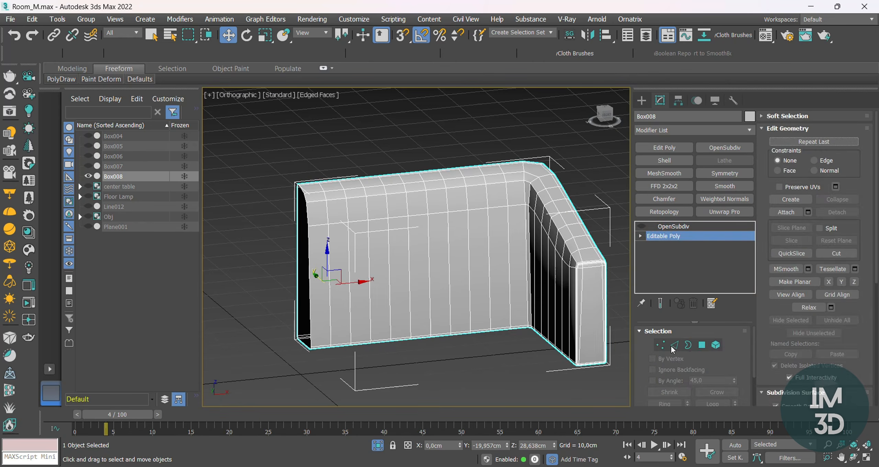
{"action": "left_click", "coordinate": [702, 344]}
{"action": "key", "text": "F4"}
{"action": "key", "text": "F4"}
{"action": "middle_click_drag", "start_coordinate": [349, 261], "coordinate": [344, 254], "text": "alt"}
Select every other vertical polygon strip around the backrest, starting with the strip at its open end.
{"action": "left_click", "coordinate": [318, 275]}
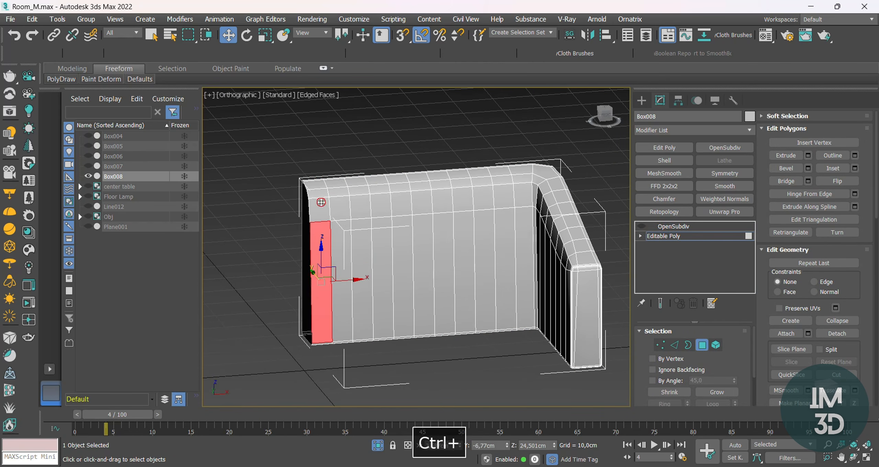
{"action": "left_click", "coordinate": [365, 228], "text": "ctrl"}
{"action": "left_click", "coordinate": [360, 208], "text": "ctrl"}
{"action": "left_click", "coordinate": [409, 241], "text": "ctrl"}
{"action": "left_click", "coordinate": [437, 233], "text": "ctrl"}
{"action": "left_click", "coordinate": [443, 202], "text": "ctrl"}
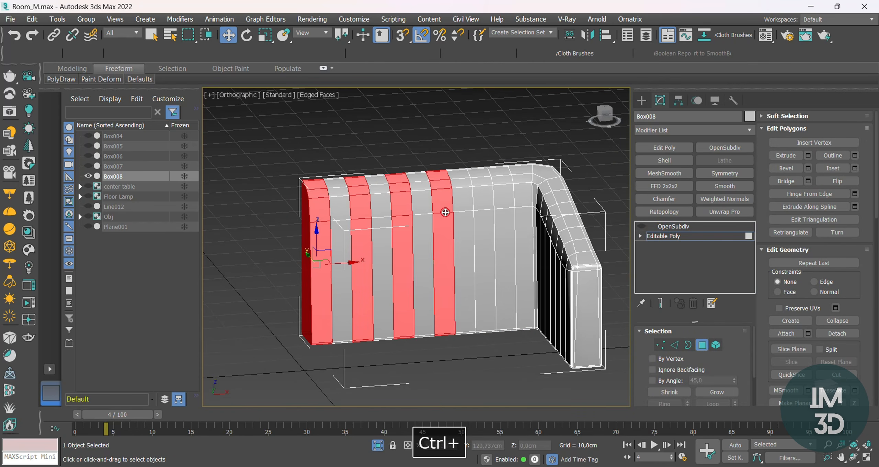
{"action": "left_click", "coordinate": [482, 225], "text": "ctrl"}
{"action": "left_click", "coordinate": [484, 204], "text": "ctrl"}
{"action": "left_click", "coordinate": [523, 202], "text": "ctrl"}
Add every other vertical polygon strip around the armrest to the selection.
{"action": "middle_click_drag", "start_coordinate": [523, 204], "coordinate": [503, 212], "text": "alt"}
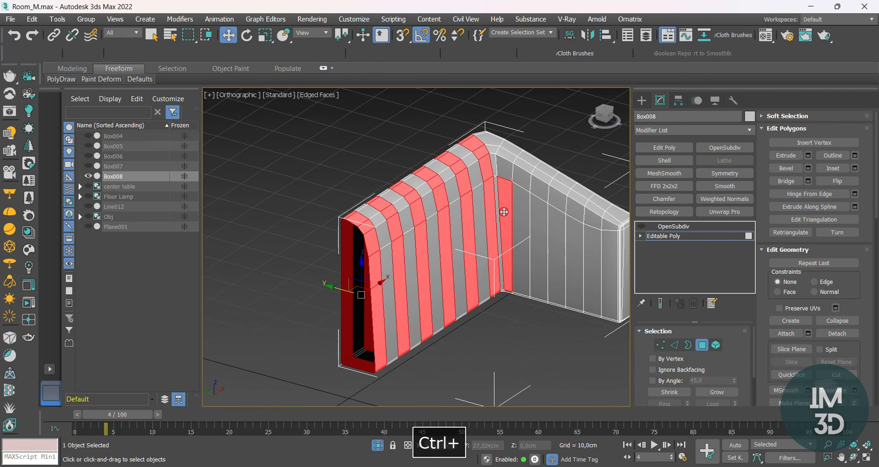
{"action": "left_click", "coordinate": [522, 230], "text": "ctrl"}
{"action": "left_click", "coordinate": [536, 232], "text": "ctrl"}
{"action": "left_click", "coordinate": [539, 193], "text": "ctrl"}
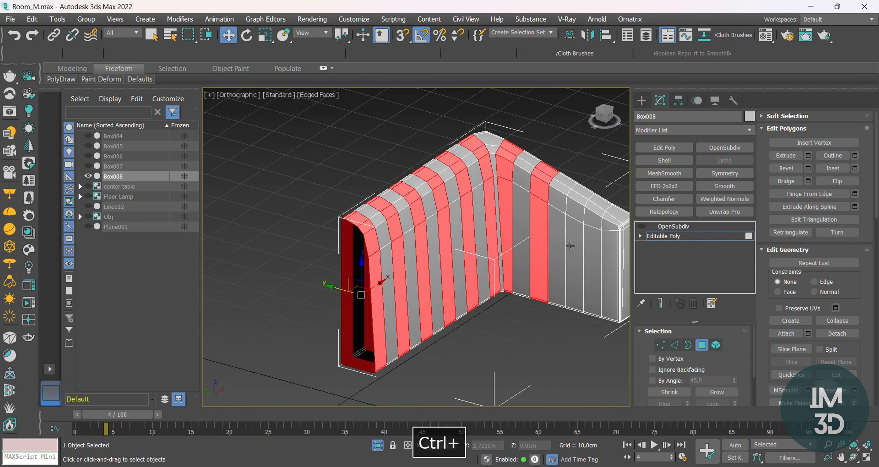
{"action": "middle_click_drag", "start_coordinate": [609, 228], "coordinate": [747, 221], "text": "alt"}
Bevel the selected strips outward along local normals with a height of 0.713 cm and an outline of -0.761 cm.
{"action": "left_click", "coordinate": [808, 167]}
{"action": "scroll", "coordinate": [437, 278], "scroll_direction": "up", "scroll_amount": 5}
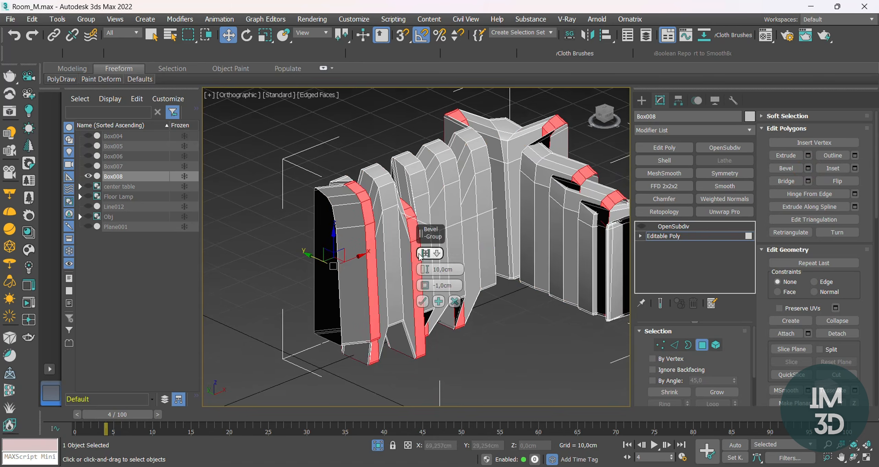
{"action": "scroll", "coordinate": [425, 274], "scroll_direction": "down", "scroll_amount": 5}
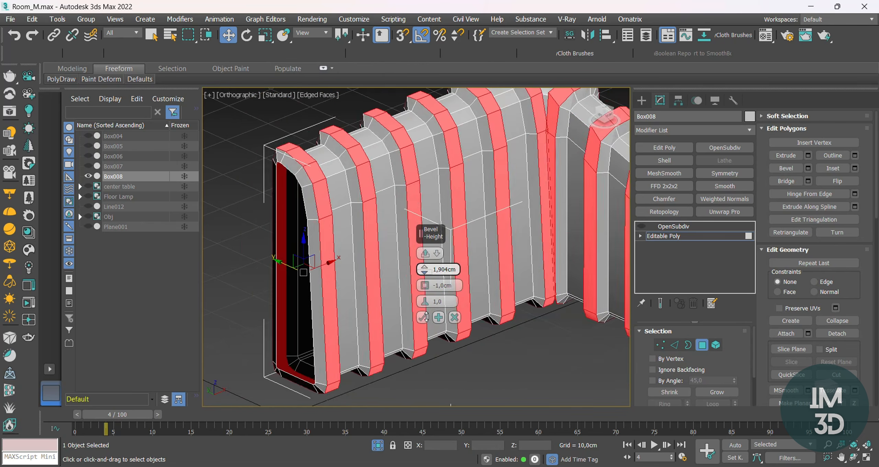
{"action": "left_click_drag", "start_coordinate": [425, 269], "coordinate": [427, 323]}
{"action": "mouse_move", "coordinate": [426, 290]}
{"action": "left_mouse_down"}
{"action": "mouse_move", "coordinate": [426, 299]}
{"action": "mouse_move", "coordinate": [423, 288]}
{"action": "left_mouse_up"}
{"action": "middle_click_drag", "start_coordinate": [418, 290], "coordinate": [244, 226], "text": "alt"}
{"action": "middle_click_drag", "start_coordinate": [497, 223], "coordinate": [484, 253], "text": "alt"}
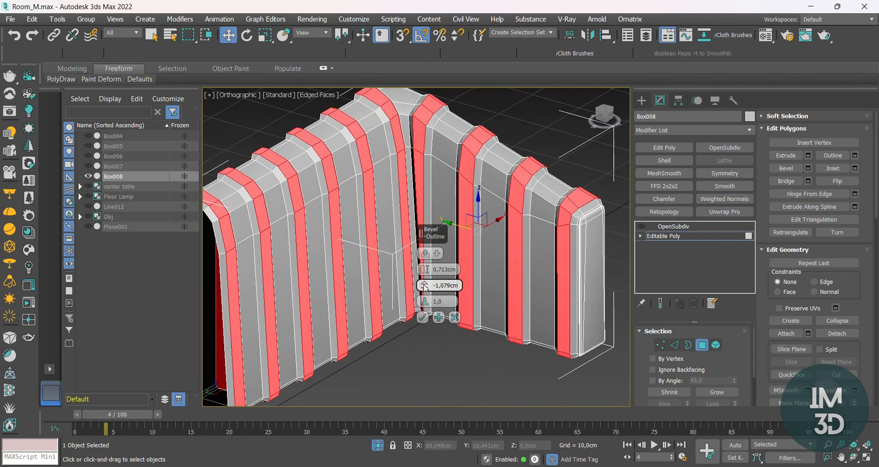
{"action": "left_click_drag", "start_coordinate": [425, 288], "coordinate": [422, 282]}
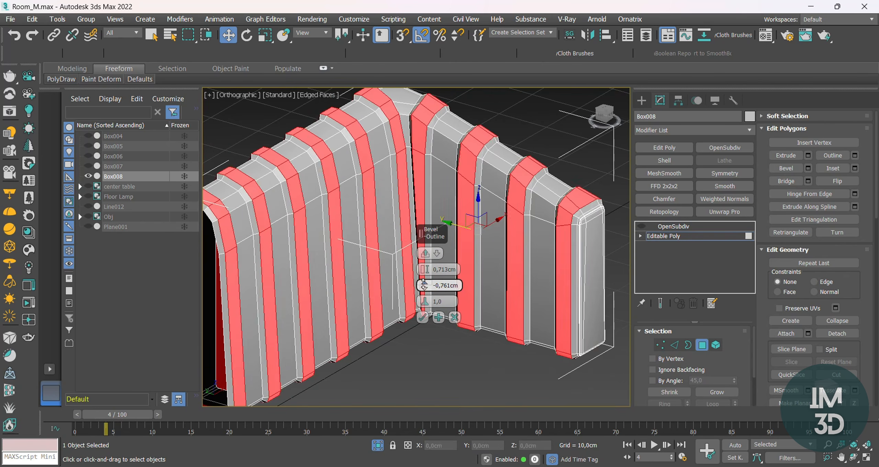
{"action": "middle_click_drag", "start_coordinate": [261, 213], "coordinate": [309, 212], "text": "alt"}
{"action": "key", "text": "F4"}
{"action": "key", "text": "F4"}
{"action": "scroll", "coordinate": [295, 209], "scroll_direction": "up", "scroll_amount": 3}
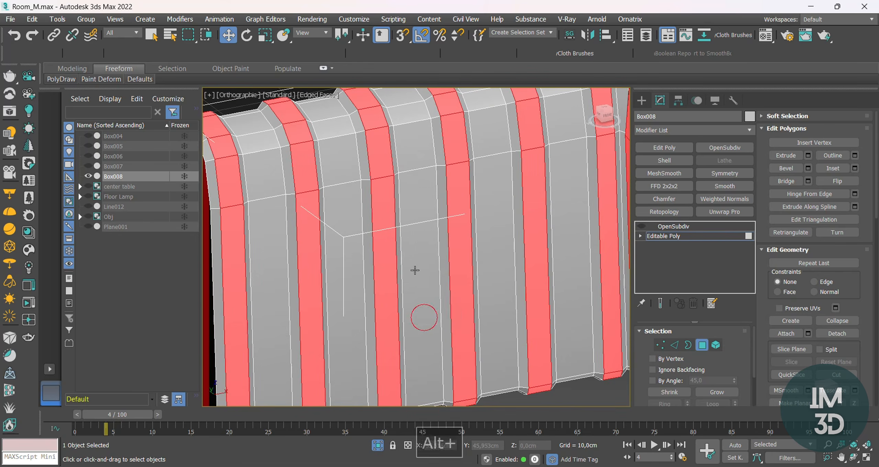
Select the recessed polygon strips between the raised ribs of the backrest.
{"action": "scroll", "coordinate": [414, 270], "scroll_direction": "down", "scroll_amount": 4}
{"action": "middle_click_drag", "start_coordinate": [415, 270], "coordinate": [388, 261], "text": "alt"}
{"action": "scroll", "coordinate": [367, 243], "scroll_direction": "up", "scroll_amount": 3}
{"action": "left_click", "coordinate": [316, 203]}
{"action": "left_click", "coordinate": [312, 169], "text": "shift"}
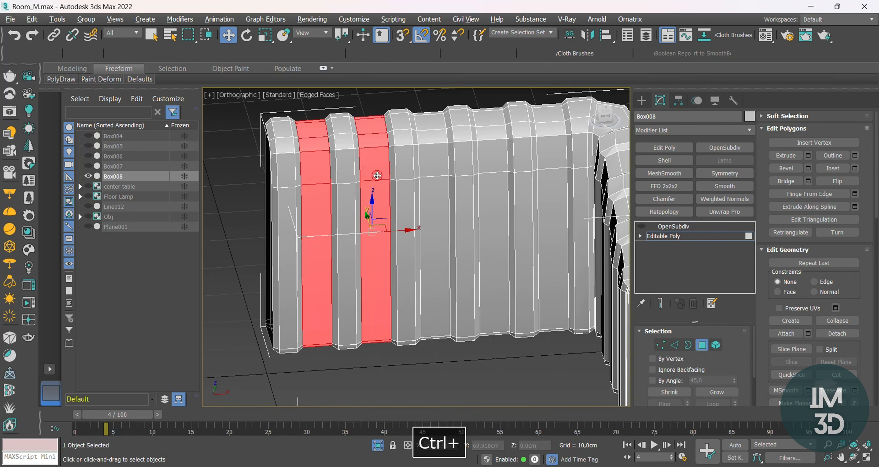
{"action": "middle_click_drag", "start_coordinate": [551, 167], "coordinate": [467, 213], "text": "alt"}
{"action": "scroll", "coordinate": [501, 215], "scroll_direction": "up", "scroll_amount": 3}
{"action": "left_click", "coordinate": [474, 235], "text": "ctrl"}
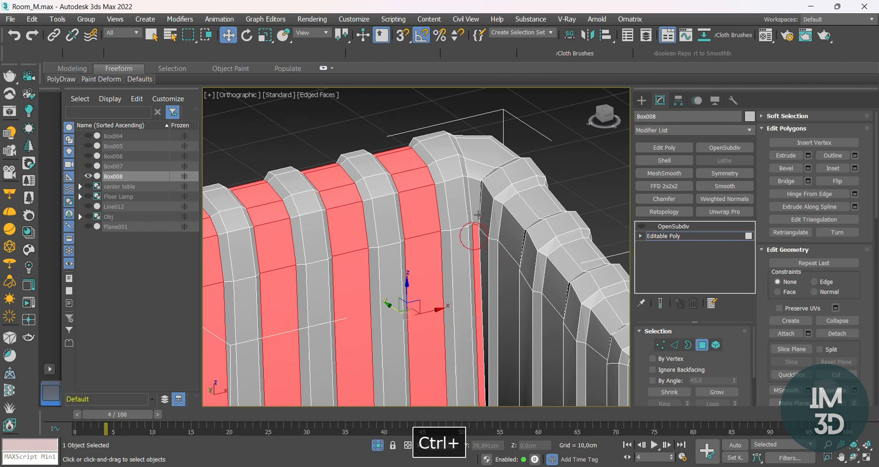
Add the recessed strip around the corner between the backrest and armrest to the selection.
{"action": "middle_click_drag", "start_coordinate": [484, 165], "coordinate": [384, 242], "text": "alt"}
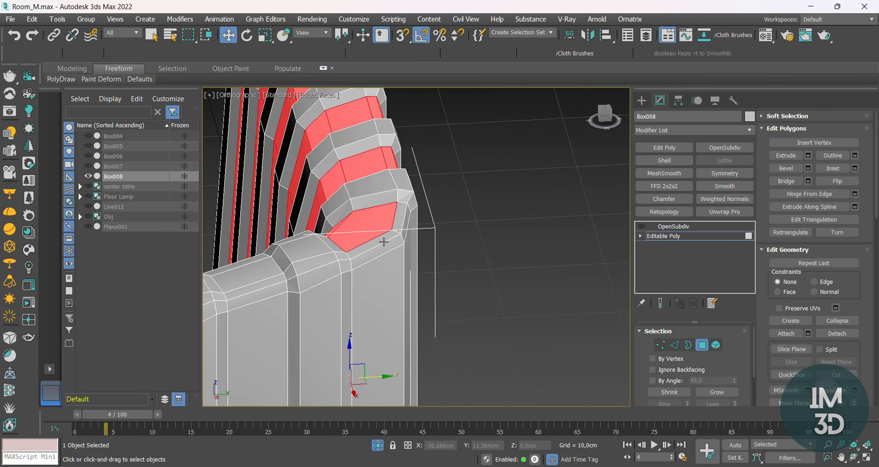
{"action": "scroll", "coordinate": [405, 230], "scroll_direction": "down", "scroll_amount": 5}
{"action": "middle_click_drag", "start_coordinate": [405, 284], "coordinate": [480, 241], "text": "alt"}
{"action": "scroll", "coordinate": [343, 240], "scroll_direction": "up", "scroll_amount": 4}
{"action": "left_click", "coordinate": [309, 242], "text": "ctrl"}
Add the recessed polygon strips between the armrest's raised ribs to the selection.
{"action": "scroll", "coordinate": [329, 244], "scroll_direction": "down", "scroll_amount": 3}
{"action": "left_click", "coordinate": [475, 236], "text": "ctrl"}
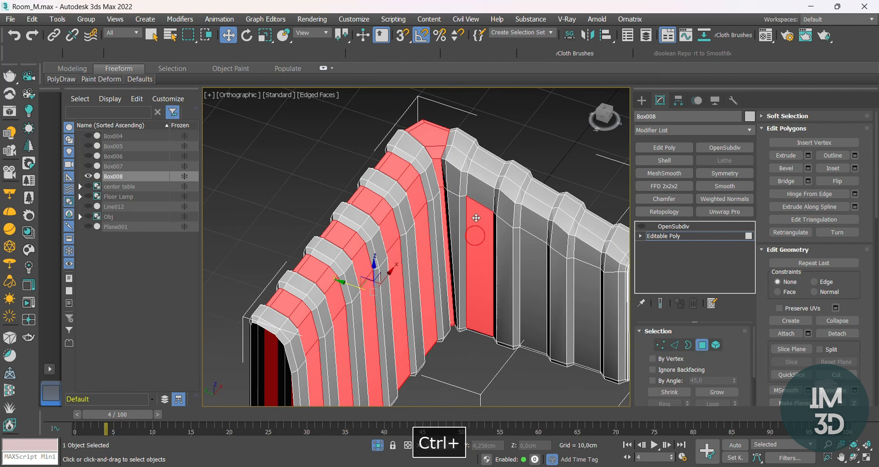
{"action": "left_click", "coordinate": [536, 272], "text": "ctrl"}
{"action": "middle_click_drag", "start_coordinate": [536, 272], "coordinate": [471, 256], "text": "alt"}
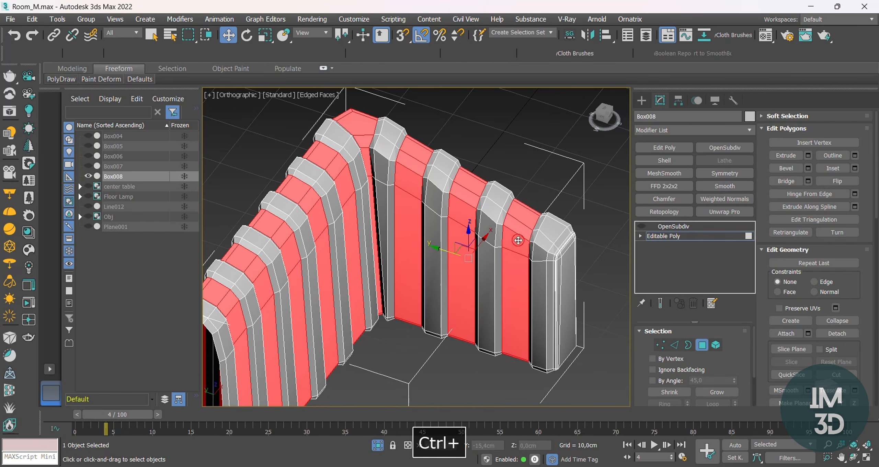
{"action": "middle_click_drag", "start_coordinate": [539, 274], "coordinate": [544, 269], "text": "alt"}
Remove the narrow strip at the inner corner between the backrest and armrest from the polygon selection.
{"action": "key", "text": "F4"}
{"action": "key", "text": "F4"}
{"action": "scroll", "coordinate": [557, 238], "scroll_direction": "up", "scroll_amount": 4}
{"action": "scroll", "coordinate": [557, 237], "scroll_direction": "down", "scroll_amount": 3}
{"action": "middle_click_drag", "start_coordinate": [557, 237], "coordinate": [491, 202], "text": "alt"}
{"action": "left_click", "coordinate": [490, 202], "text": "alt"}
{"action": "left_click", "coordinate": [495, 121], "text": "alt"}
{"action": "scroll", "coordinate": [496, 160], "scroll_direction": "down", "scroll_amount": 2}
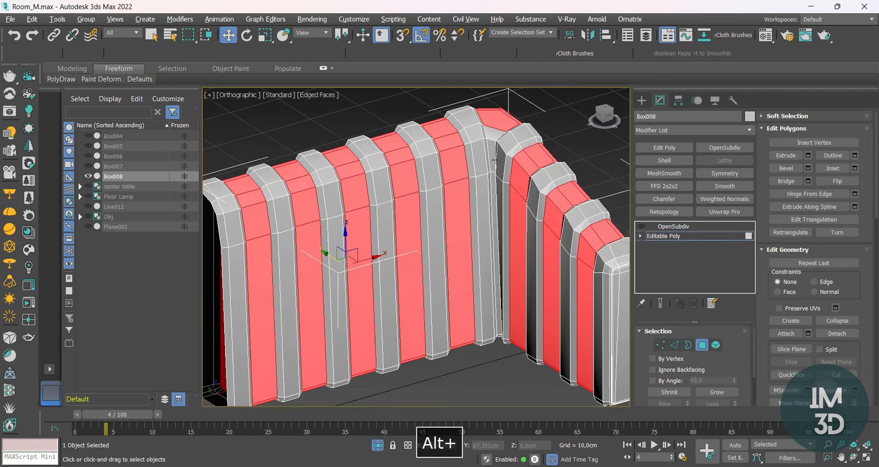
Bevel the selected recessed strips outward with a height of 0.713 cm and an inward outline.
{"action": "middle_click_drag", "start_coordinate": [496, 160], "coordinate": [413, 214], "text": "alt"}
{"action": "scroll", "coordinate": [477, 191], "scroll_direction": "up", "scroll_amount": 3}
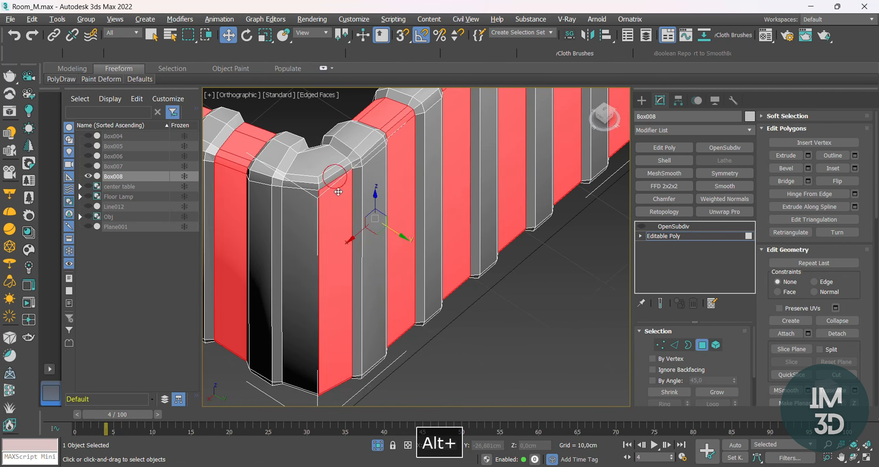
{"action": "scroll", "coordinate": [338, 192], "scroll_direction": "down", "scroll_amount": 3}
{"action": "middle_click_drag", "start_coordinate": [338, 192], "coordinate": [539, 192], "text": "alt"}
{"action": "scroll", "coordinate": [395, 192], "scroll_direction": "up", "scroll_amount": 4}
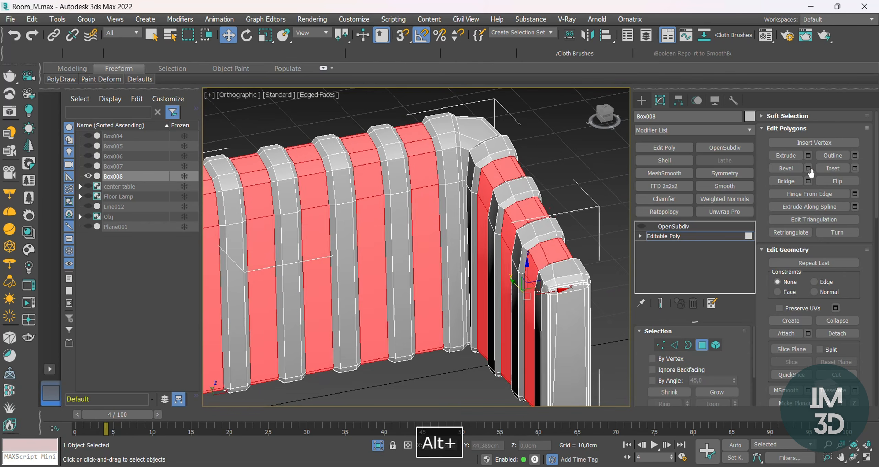
{"action": "left_click", "coordinate": [808, 168]}
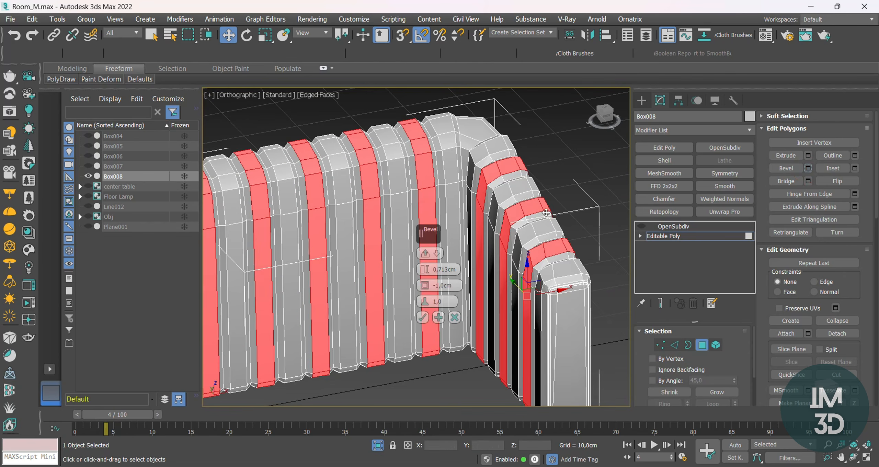
{"action": "left_click_drag", "start_coordinate": [424, 285], "coordinate": [424, 281]}
{"action": "left_click", "coordinate": [422, 318]}
Connect the cross edges of the inner corner strip between backrest and armrest with one lengthwise segment.
{"action": "scroll", "coordinate": [422, 318], "scroll_direction": "down", "scroll_amount": 5}
{"action": "key", "text": "2"}
{"action": "key", "text": "F4"}
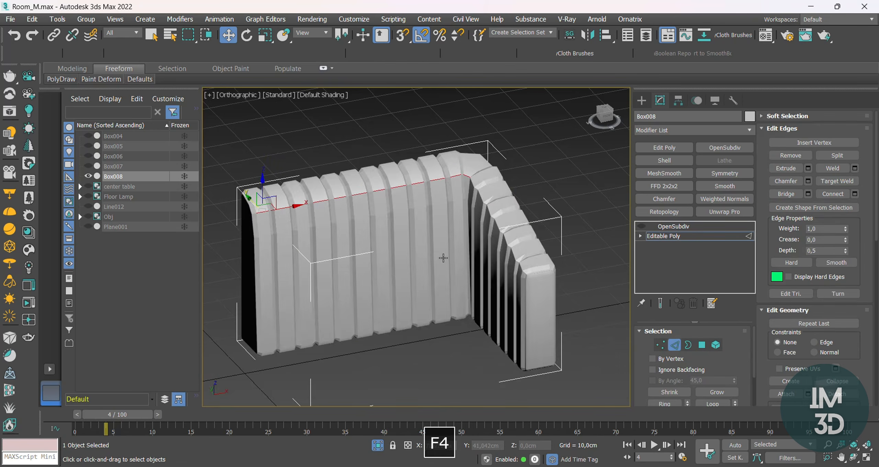
{"action": "middle_click_drag", "start_coordinate": [394, 231], "coordinate": [421, 231], "text": "alt"}
{"action": "key", "text": "F4"}
{"action": "middle_click_drag", "start_coordinate": [387, 150], "coordinate": [427, 170], "text": "alt"}
{"action": "scroll", "coordinate": [427, 170], "scroll_direction": "up", "scroll_amount": 5}
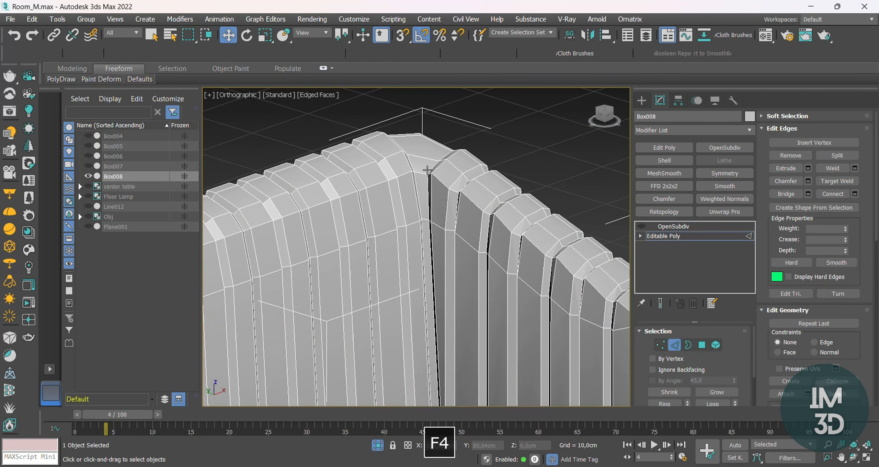
{"action": "left_click", "coordinate": [416, 201]}
{"action": "scroll", "coordinate": [421, 169], "scroll_direction": "down", "scroll_amount": 3}
{"action": "key", "text": "1"}
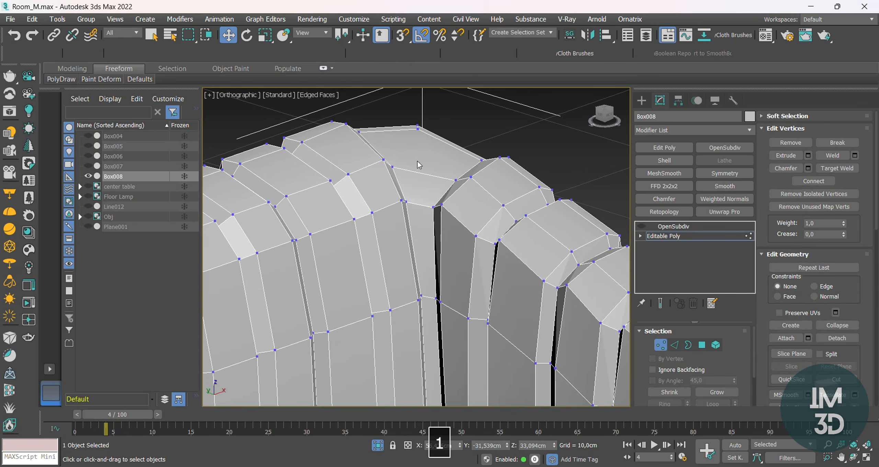
{"action": "key", "text": "2"}
{"action": "scroll", "coordinate": [416, 196], "scroll_direction": "up", "scroll_amount": 3}
{"action": "key", "text": "ctrl+shift+e"}
{"action": "double_click", "coordinate": [437, 284]}
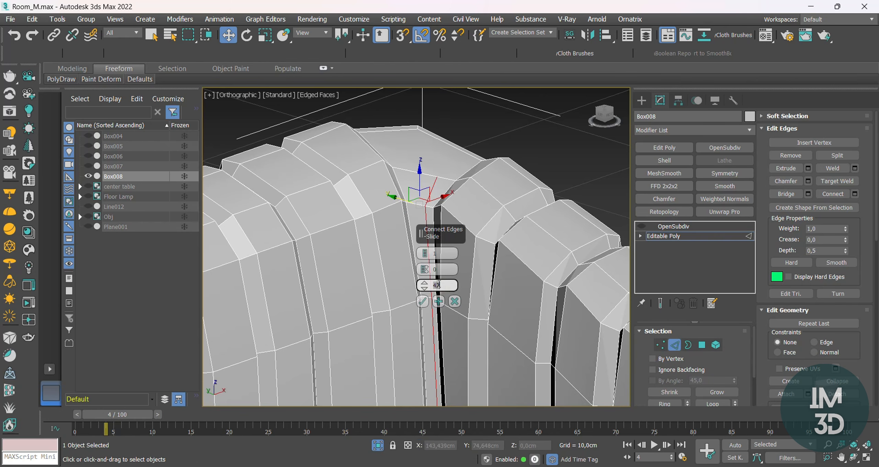
Connect the middle vertices across the top and the underside of the corner section to continue its centre edge.
{"action": "key", "text": "1"}
{"action": "left_click", "coordinate": [422, 173]}
{"action": "key", "text": "ctrl+shift+e"}
{"action": "scroll", "coordinate": [416, 134], "scroll_direction": "down", "scroll_amount": 4}
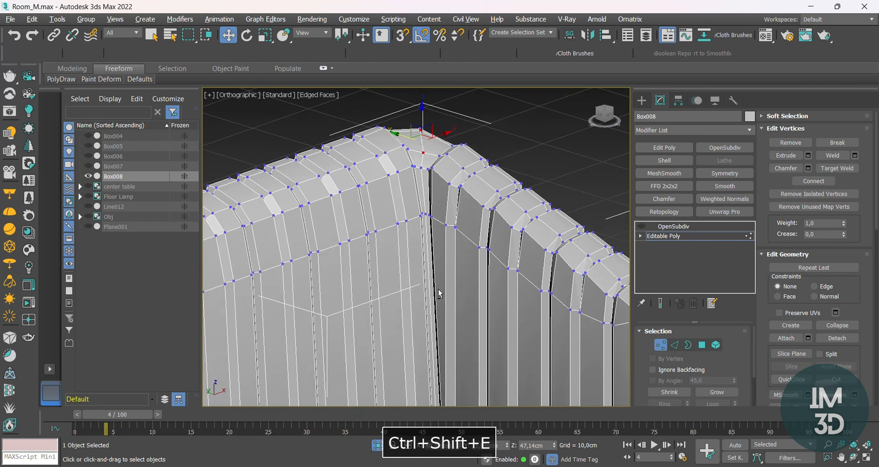
{"action": "middle_click_drag", "start_coordinate": [417, 134], "coordinate": [430, 166], "text": "alt"}
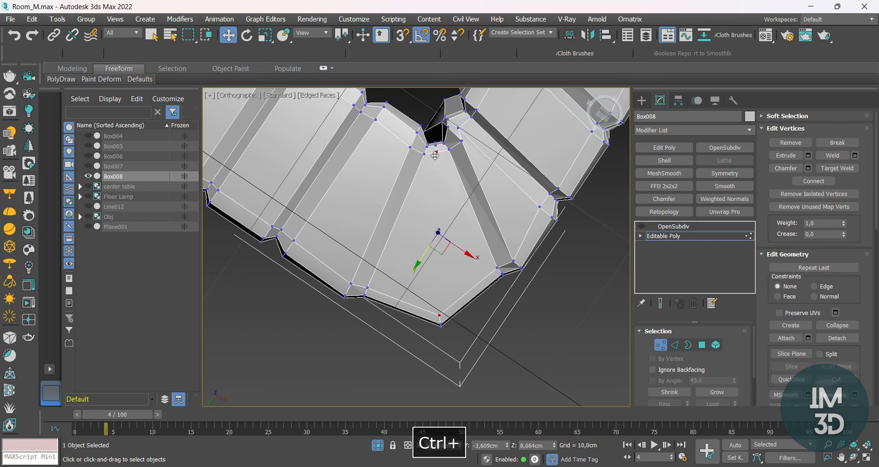
{"action": "key", "text": "ctrl+shift+e"}
Select the corner strip's polygons and bevel them with a height of 0.713 cm and an outline of 0.099 cm.
{"action": "key", "text": "4"}
{"action": "left_click", "coordinate": [452, 284]}
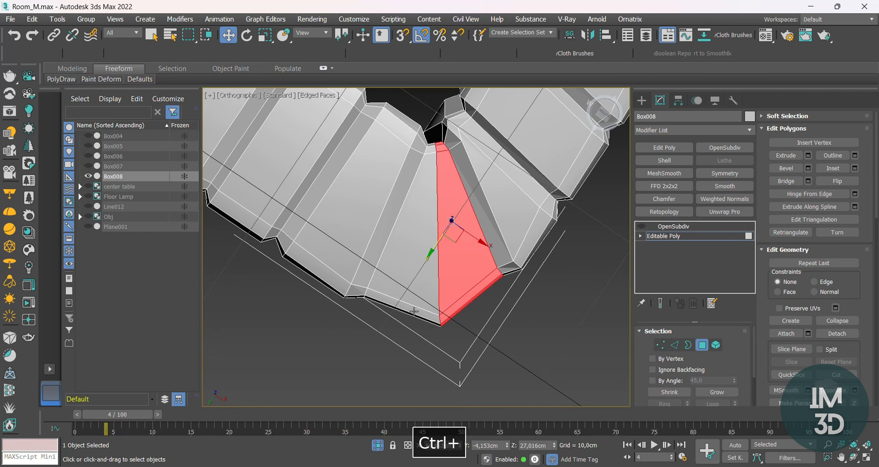
{"action": "middle_click_drag", "start_coordinate": [418, 313], "coordinate": [425, 226], "text": "alt"}
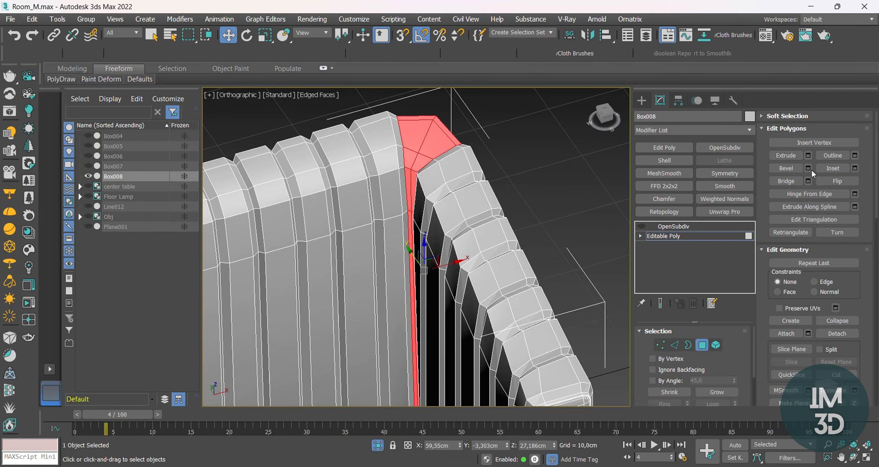
{"action": "middle_click_drag", "start_coordinate": [443, 177], "coordinate": [434, 213], "text": "alt"}
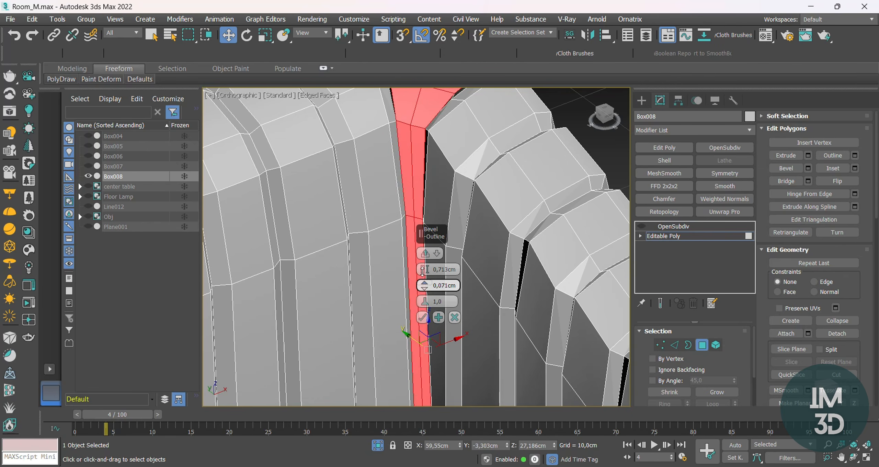
{"action": "middle_click_drag", "start_coordinate": [423, 270], "coordinate": [365, 192], "text": "alt"}
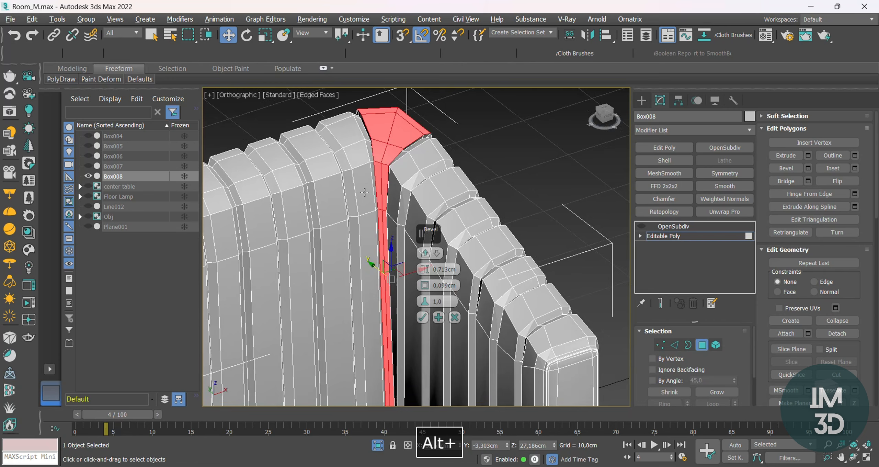
{"action": "left_click", "coordinate": [423, 317]}
Deselect the corner polygons, leave polygon editing and turn the OpenSubdiv smoothing back on.
{"action": "left_click", "coordinate": [532, 159]}
{"action": "key", "text": "F4"}
{"action": "scroll", "coordinate": [483, 186], "scroll_direction": "down", "scroll_amount": 4}
{"action": "middle_click_drag", "start_coordinate": [481, 193], "coordinate": [443, 214], "text": "alt"}
{"action": "left_click", "coordinate": [651, 235]}
{"action": "left_click", "coordinate": [641, 227]}
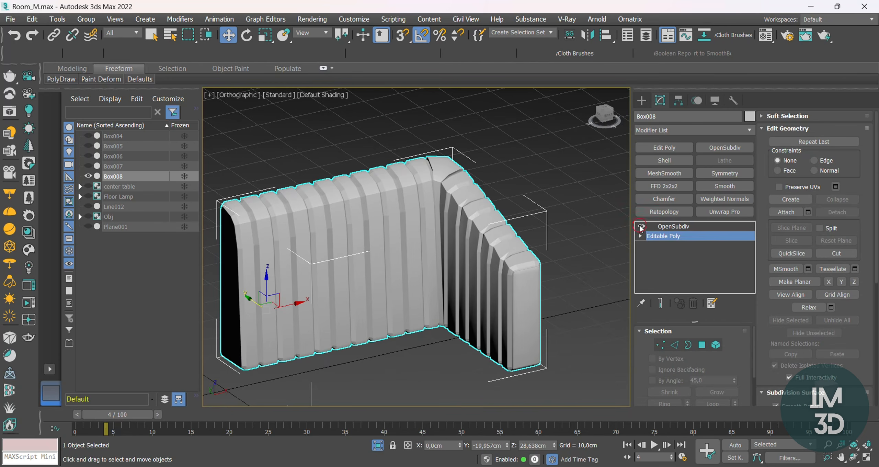
{"action": "left_click", "coordinate": [660, 227]}
Examine the smoothed backrest on its own and together with the rest of the sofa, toggling isolation off and on.
{"action": "key", "text": "F4"}
{"action": "key", "text": "F4"}
{"action": "middle_click_drag", "start_coordinate": [460, 246], "coordinate": [436, 259], "text": "alt"}
{"action": "left_click", "coordinate": [532, 214]}
{"action": "key", "text": "f"}
{"action": "key", "text": "F4"}
{"action": "key", "text": "F4"}
{"action": "scroll", "coordinate": [462, 203], "scroll_direction": "down", "scroll_amount": 3}
{"action": "left_click", "coordinate": [378, 444]}
{"action": "scroll", "coordinate": [384, 233], "scroll_direction": "down", "scroll_amount": 3}
{"action": "scroll", "coordinate": [379, 244], "scroll_direction": "up", "scroll_amount": 5}
{"action": "left_click", "coordinate": [472, 242]}
{"action": "left_click", "coordinate": [378, 446]}
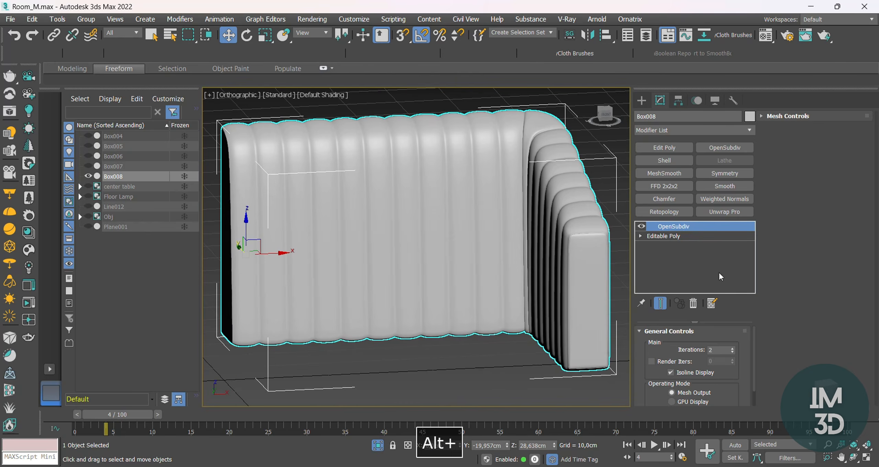
Return to edge editing and select the edge loops running along the grooves between the backrest's ribs.
{"action": "left_click", "coordinate": [657, 237]}
{"action": "key", "text": "2"}
{"action": "key", "text": "F4"}
{"action": "middle_click_drag", "start_coordinate": [294, 219], "coordinate": [272, 210], "text": "alt"}
{"action": "scroll", "coordinate": [243, 153], "scroll_direction": "up", "scroll_amount": 2}
{"action": "middle_click_drag", "start_coordinate": [244, 153], "coordinate": [271, 181]}
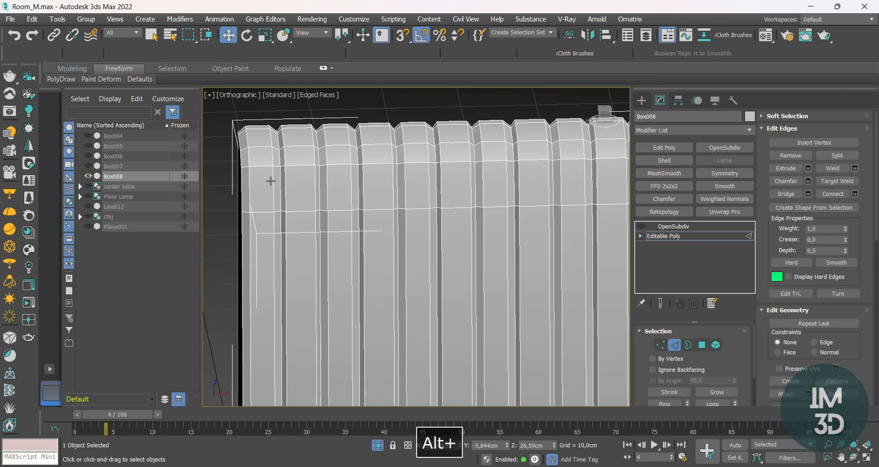
{"action": "scroll", "coordinate": [281, 176], "scroll_direction": "up", "scroll_amount": 1}
{"action": "double_click", "coordinate": [339, 183], "text": "ctrl"}
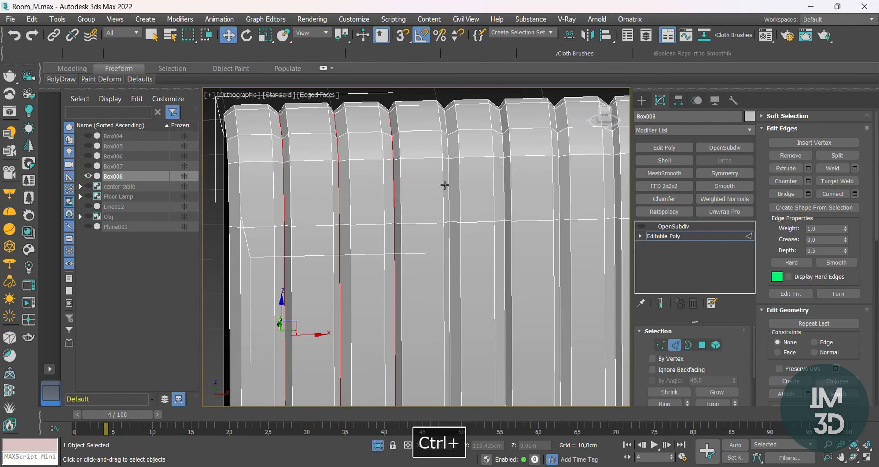
{"action": "scroll", "coordinate": [429, 188], "scroll_direction": "down", "scroll_amount": 2}
{"action": "middle_click_drag", "start_coordinate": [436, 187], "coordinate": [520, 192], "text": "alt"}
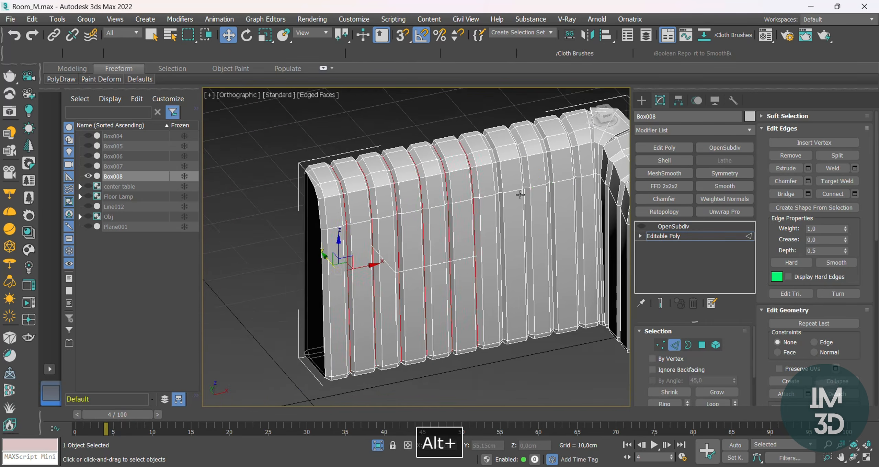
{"action": "scroll", "coordinate": [517, 193], "scroll_direction": "up", "scroll_amount": 2}
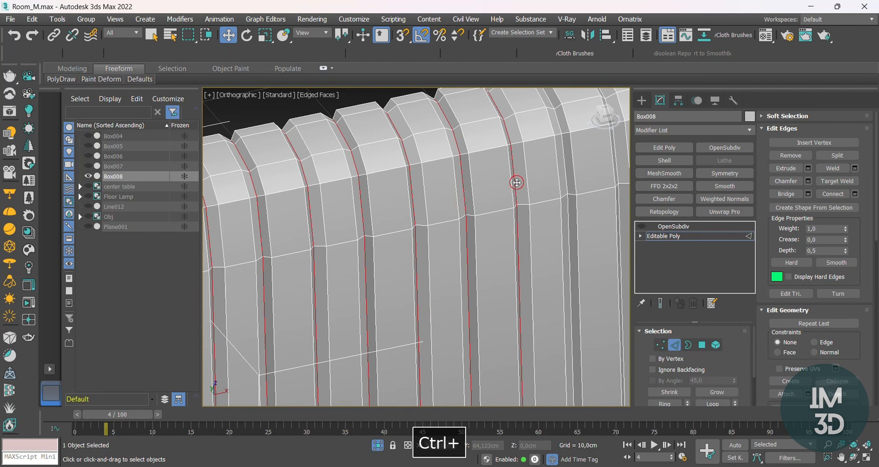
{"action": "middle_click_drag", "start_coordinate": [565, 173], "coordinate": [414, 217], "text": "alt"}
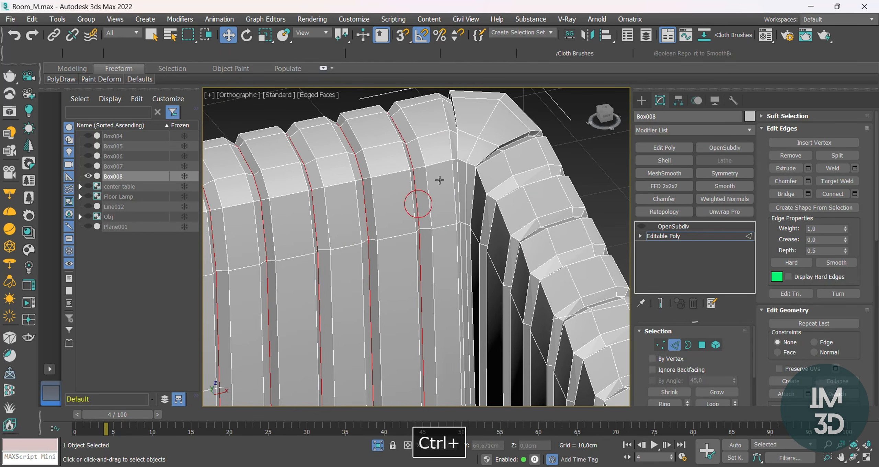
Add the edge loops along the grooves at the corner and between the armrest's ribs to the selection.
{"action": "middle_click_drag", "start_coordinate": [440, 180], "coordinate": [417, 177], "text": "alt"}
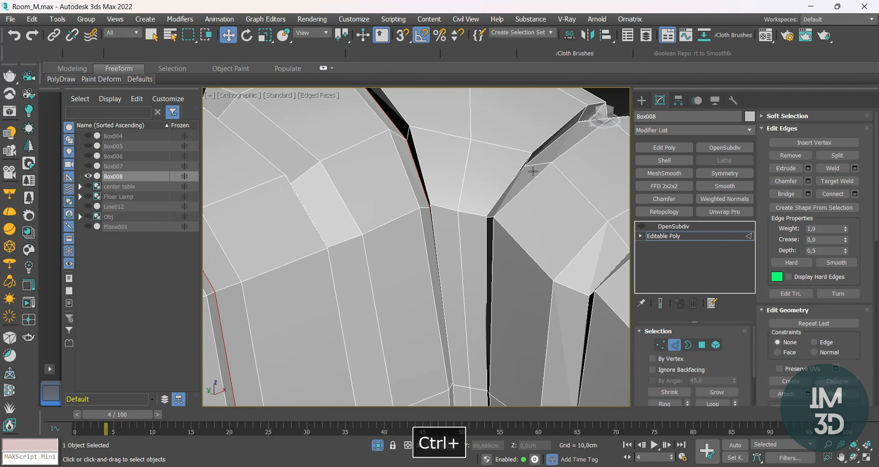
{"action": "middle_click_drag", "start_coordinate": [537, 154], "coordinate": [529, 219], "text": "ctrl+alt"}
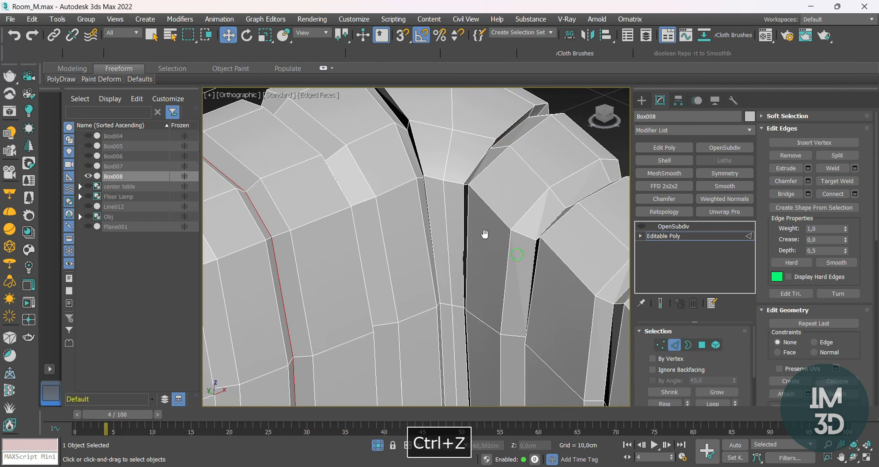
{"action": "middle_click_drag", "start_coordinate": [484, 236], "coordinate": [441, 223], "text": "alt"}
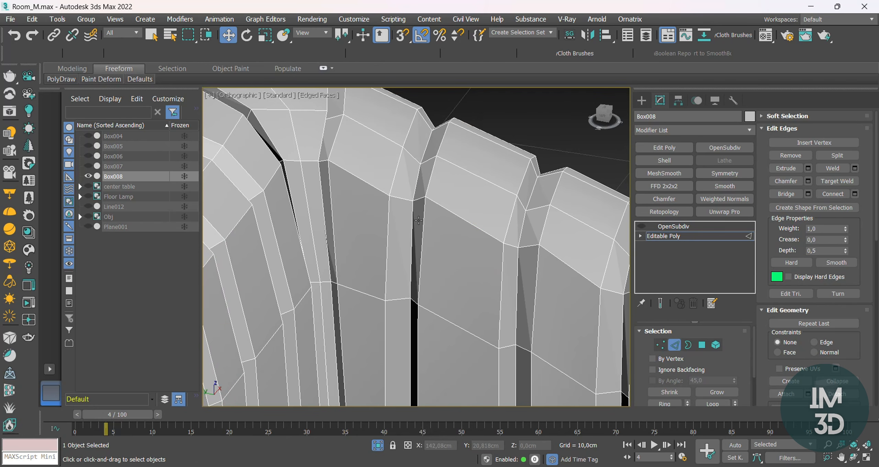
{"action": "left_click", "coordinate": [413, 222], "text": "ctrl"}
{"action": "middle_click_drag", "start_coordinate": [548, 311], "coordinate": [489, 256]}
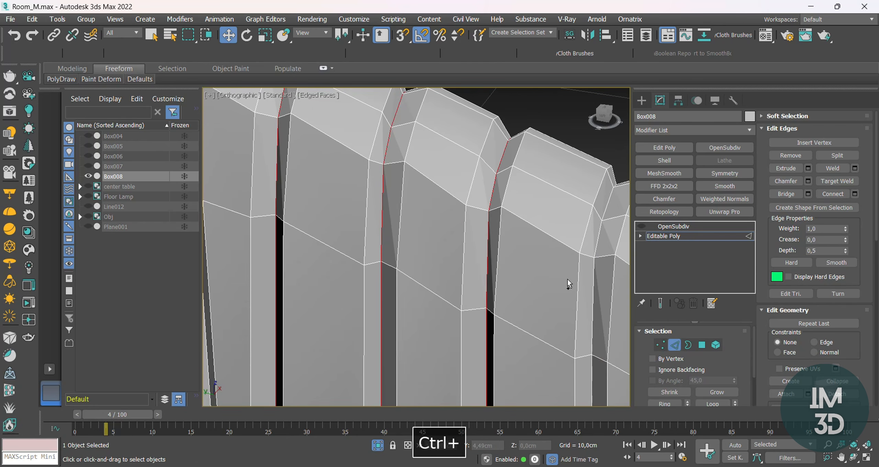
{"action": "middle_click_drag", "start_coordinate": [582, 322], "coordinate": [485, 262], "text": "ctrl"}
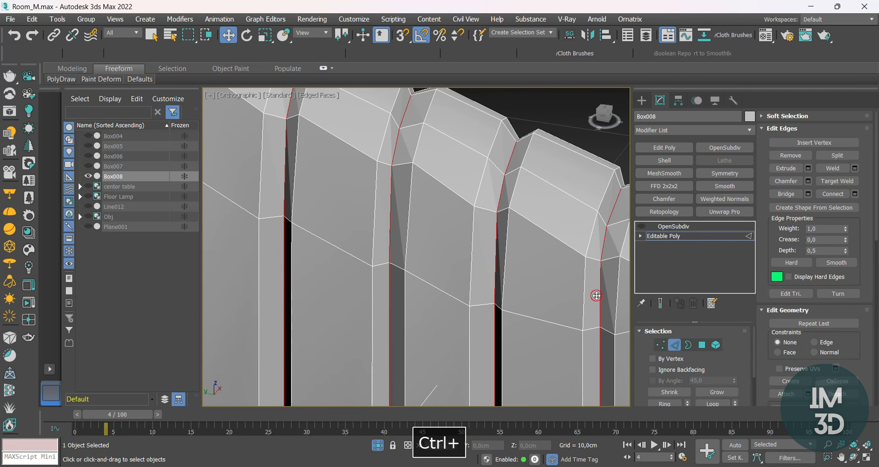
{"action": "middle_click_drag", "start_coordinate": [597, 296], "coordinate": [514, 286], "text": "ctrl"}
Extrude the selected groove edges inward with a height of -0.092 cm and a width of 0.027 cm.
{"action": "scroll", "coordinate": [514, 286], "scroll_direction": "down", "scroll_amount": 6}
{"action": "key", "text": "F4"}
{"action": "key", "text": "F4"}
{"action": "mouse_move", "coordinate": [406, 263]}
{"action": "middle_mouse_down", "text": "alt"}
{"action": "mouse_move", "coordinate": [431, 288]}
{"action": "mouse_move", "coordinate": [409, 213]}
{"action": "mouse_move", "coordinate": [394, 294]}
{"action": "mouse_move", "coordinate": [345, 239]}
{"action": "mouse_move", "coordinate": [419, 254]}
{"action": "middle_mouse_up", "text": "alt"}
{"action": "scroll", "coordinate": [323, 209], "scroll_direction": "up", "scroll_amount": 5}
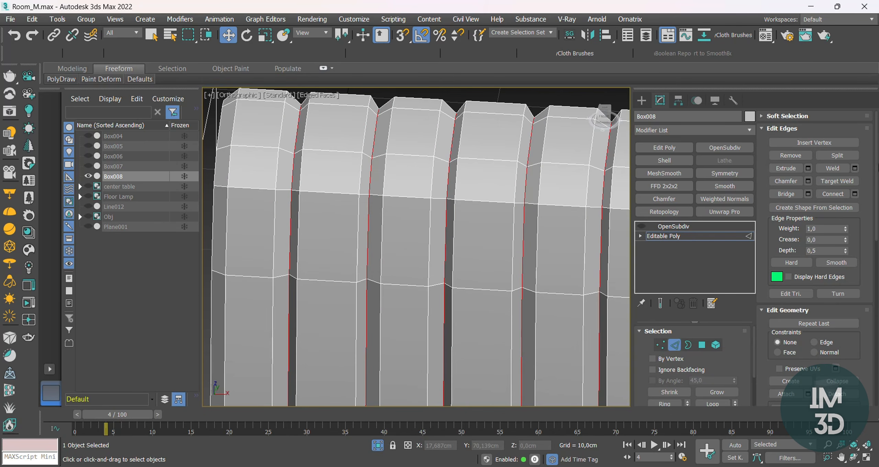
{"action": "left_click", "coordinate": [808, 169]}
{"action": "scroll", "coordinate": [373, 190], "scroll_direction": "up", "scroll_amount": 4}
{"action": "scroll", "coordinate": [363, 190], "scroll_direction": "down", "scroll_amount": 6}
{"action": "key", "text": "F3"}
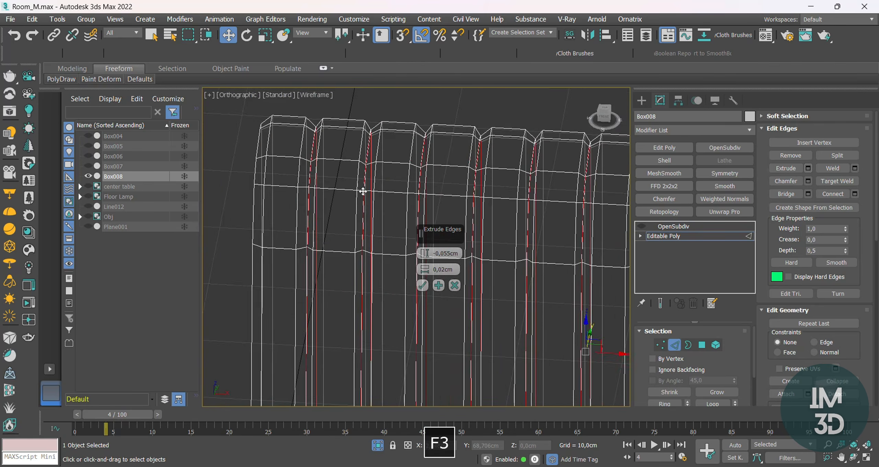
{"action": "scroll", "coordinate": [363, 190], "scroll_direction": "up", "scroll_amount": 7}
{"action": "middle_click_drag", "start_coordinate": [369, 174], "coordinate": [394, 204], "text": "alt"}
{"action": "key", "text": "F3"}
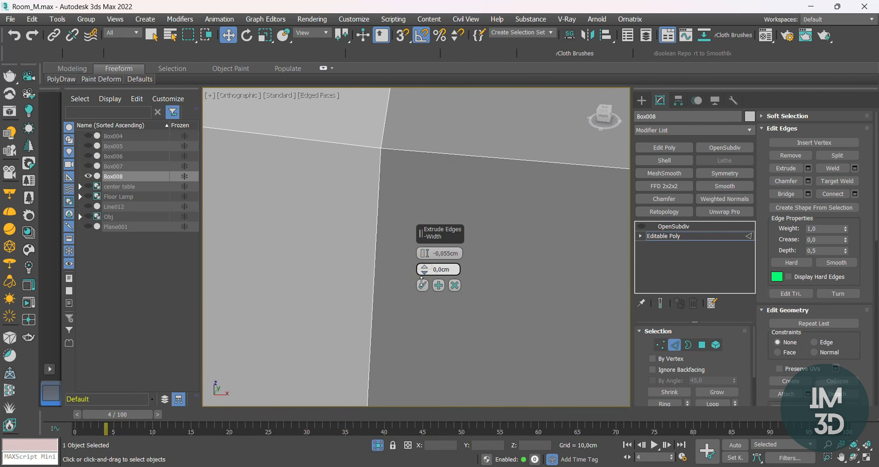
{"action": "left_click_drag", "start_coordinate": [421, 262], "coordinate": [423, 262]}
{"action": "key", "text": "F3"}
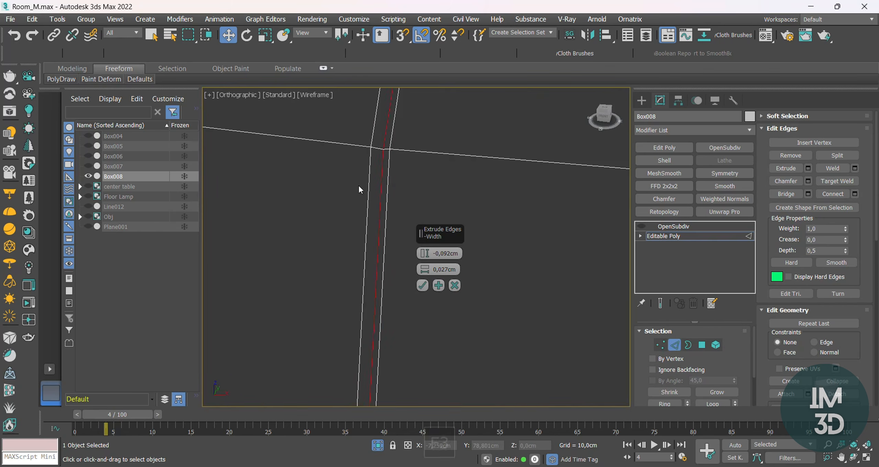
{"action": "scroll", "coordinate": [401, 194], "scroll_direction": "down", "scroll_amount": 6}
{"action": "middle_click_drag", "start_coordinate": [382, 147], "coordinate": [329, 224], "text": "alt"}
{"action": "scroll", "coordinate": [386, 177], "scroll_direction": "up", "scroll_amount": 6}
{"action": "key", "text": "F3"}
{"action": "key", "text": "F3"}
{"action": "scroll", "coordinate": [384, 177], "scroll_direction": "down", "scroll_amount": 8}
{"action": "scroll", "coordinate": [247, 194], "scroll_direction": "up", "scroll_amount": 5}
Leave edge editing and turn on OpenSubdiv to smooth the channelled backrest and armrest.
{"action": "key", "text": "2"}
{"action": "left_click", "coordinate": [642, 227]}
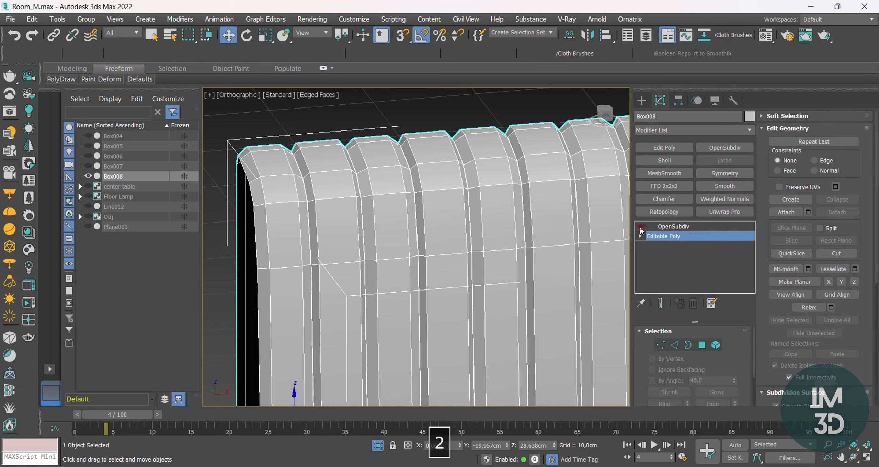
{"action": "left_click", "coordinate": [663, 227]}
{"action": "key", "text": "F4"}
{"action": "scroll", "coordinate": [389, 230], "scroll_direction": "down", "scroll_amount": 5}
{"action": "mouse_move", "coordinate": [389, 230]}
{"action": "middle_mouse_down", "text": "alt"}
{"action": "mouse_move", "coordinate": [483, 236]}
{"action": "mouse_move", "coordinate": [456, 209]}
{"action": "mouse_move", "coordinate": [441, 291]}
{"action": "middle_mouse_up", "text": "alt"}
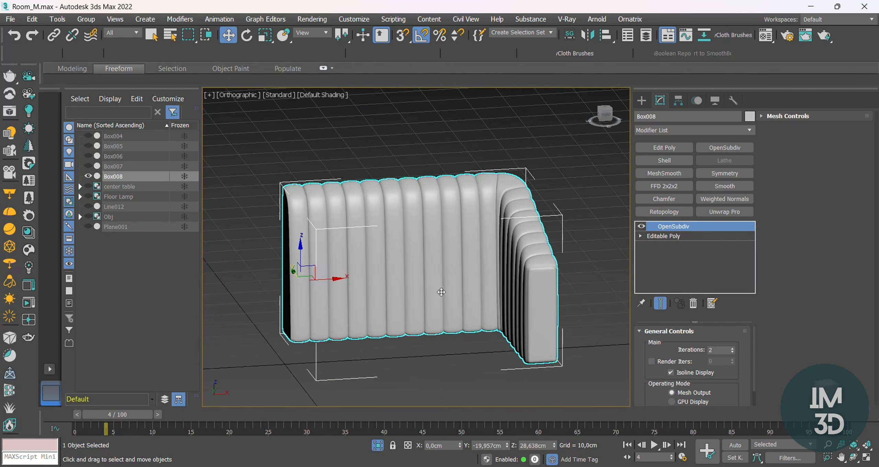
Exit isolation to show the whole sofa with the reference image.
{"action": "left_click", "coordinate": [377, 446]}
{"action": "scroll", "coordinate": [414, 263], "scroll_direction": "down", "scroll_amount": 5}
{"action": "middle_click_drag", "start_coordinate": [416, 265], "coordinate": [460, 277], "text": "alt"}
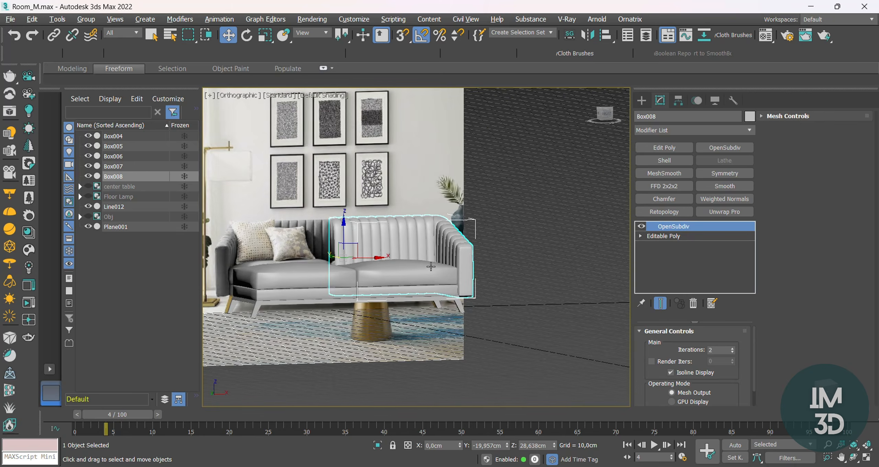
Examine the padded channels and the armrest end against the seat cushions and the reference image.
{"action": "scroll", "coordinate": [460, 240], "scroll_direction": "up", "scroll_amount": 5}
{"action": "key", "text": "F4"}
{"action": "scroll", "coordinate": [460, 218], "scroll_direction": "up", "scroll_amount": 5}
{"action": "key", "text": "F4"}
{"action": "scroll", "coordinate": [460, 217], "scroll_direction": "down", "scroll_amount": 10}
{"action": "middle_click_drag", "start_coordinate": [460, 220], "coordinate": [503, 228]}
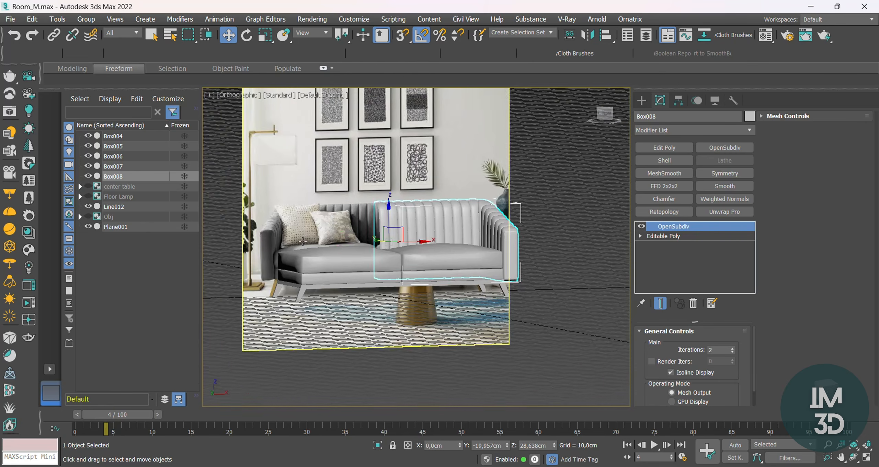
{"action": "scroll", "coordinate": [302, 241], "scroll_direction": "up", "scroll_amount": 8}
{"action": "scroll", "coordinate": [250, 219], "scroll_direction": "down", "scroll_amount": 7}
{"action": "middle_click_drag", "start_coordinate": [454, 256], "coordinate": [480, 263], "text": "alt"}
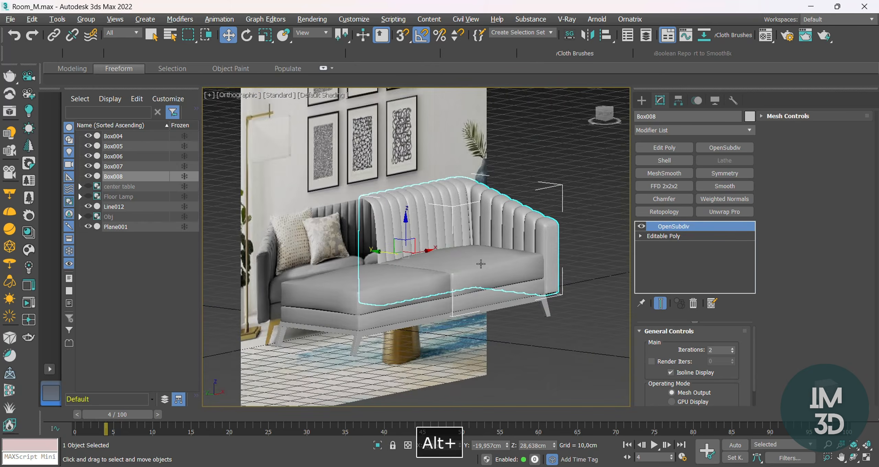
{"action": "scroll", "coordinate": [542, 236], "scroll_direction": "up", "scroll_amount": 5}
{"action": "scroll", "coordinate": [493, 208], "scroll_direction": "up", "scroll_amount": 5}
{"action": "key", "text": "F4"}
{"action": "key", "text": "F4"}
{"action": "scroll", "coordinate": [492, 209], "scroll_direction": "down", "scroll_amount": 10}
{"action": "middle_click_drag", "start_coordinate": [477, 227], "coordinate": [372, 220], "text": "alt"}
{"action": "scroll", "coordinate": [341, 214], "scroll_direction": "down", "scroll_amount": 3}
{"action": "scroll", "coordinate": [480, 200], "scroll_direction": "up", "scroll_amount": 5}
{"action": "key", "text": "F4"}
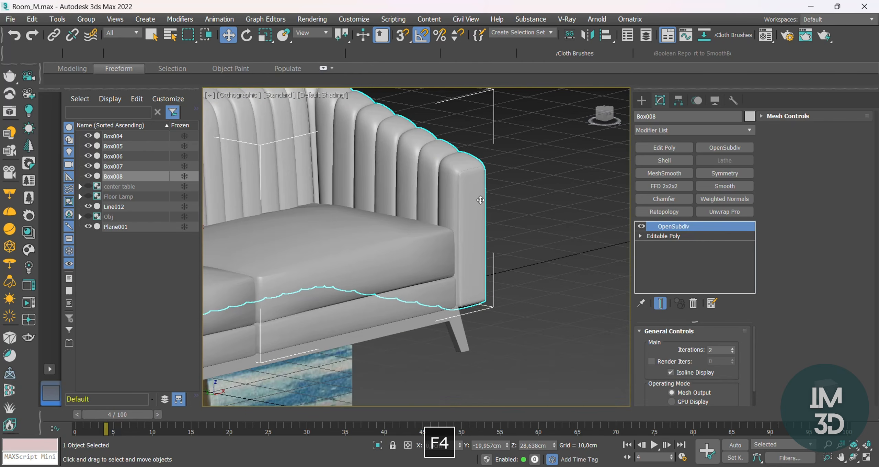
Turn off OpenSubdiv and select the large front end polygon of the armrest.
{"action": "left_click", "coordinate": [641, 226]}
{"action": "left_click", "coordinate": [662, 236]}
{"action": "key", "text": "4"}
{"action": "scroll", "coordinate": [470, 203], "scroll_direction": "up", "scroll_amount": 4}
{"action": "key", "text": "F4"}
{"action": "left_click", "coordinate": [468, 197]}
{"action": "scroll", "coordinate": [488, 294], "scroll_direction": "down", "scroll_amount": 2}
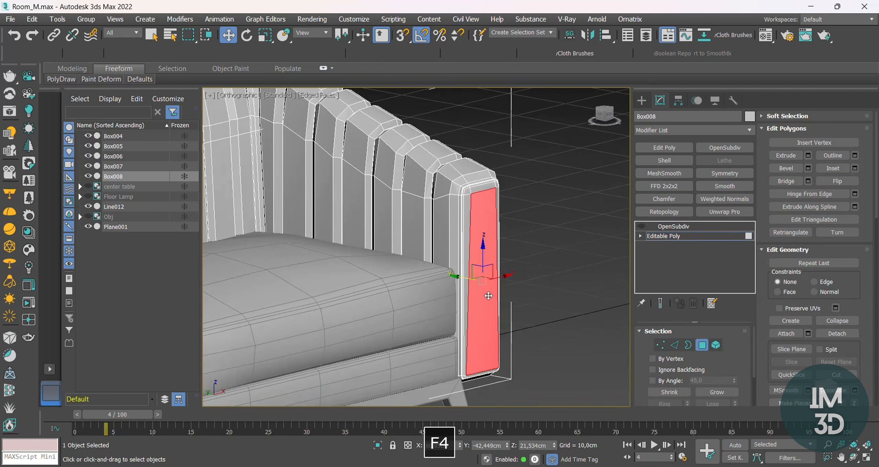
Grow the polygon selection outward from the armrest's front face to include its rounded border.
{"action": "middle_click_drag", "start_coordinate": [464, 343], "coordinate": [477, 346], "text": "alt"}
{"action": "scroll", "coordinate": [477, 346], "scroll_direction": "up", "scroll_amount": 3}
{"action": "left_click", "coordinate": [716, 391]}
{"action": "middle_click_drag", "start_coordinate": [491, 246], "coordinate": [478, 245], "text": "alt"}
{"action": "scroll", "coordinate": [482, 128], "scroll_direction": "up", "scroll_amount": 8}
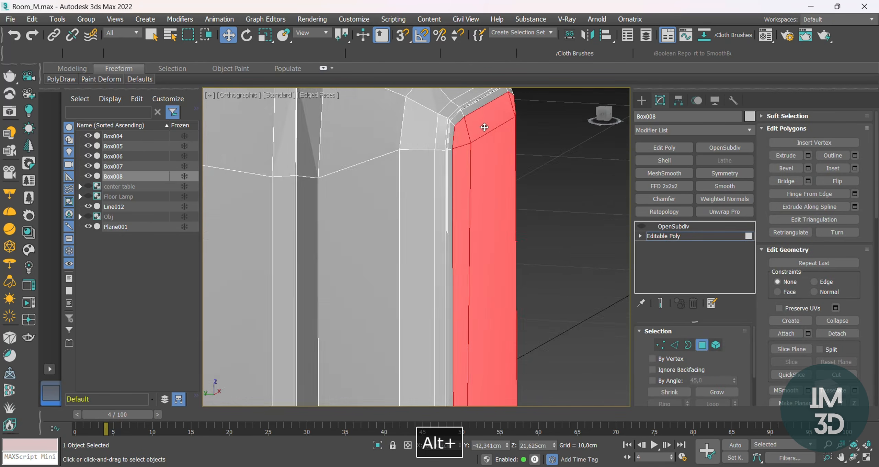
{"action": "scroll", "coordinate": [469, 127], "scroll_direction": "down", "scroll_amount": 5}
{"action": "left_click", "coordinate": [722, 390]}
{"action": "left_click", "coordinate": [722, 390]}
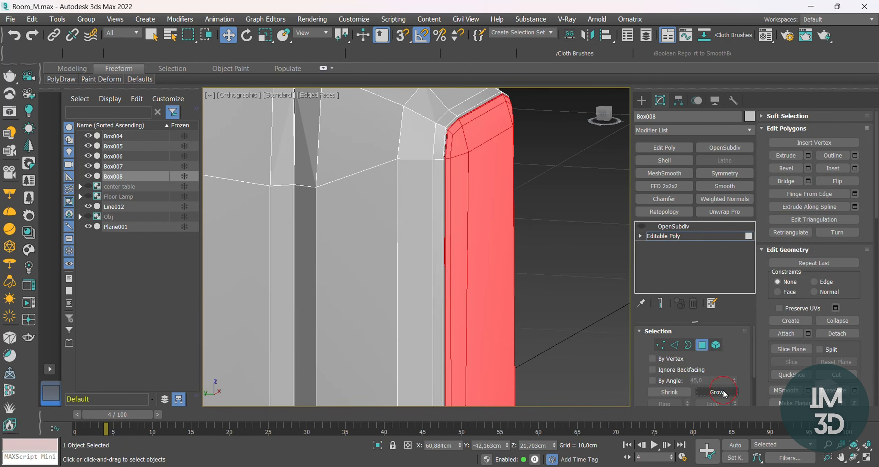
{"action": "left_click", "coordinate": [723, 390]}
Scale the selected armrest end faces up slightly in height and width, and turn OpenSubdiv back on.
{"action": "scroll", "coordinate": [489, 206], "scroll_direction": "down", "scroll_amount": 5}
{"action": "middle_click_drag", "start_coordinate": [489, 210], "coordinate": [481, 285], "text": "alt"}
{"action": "key", "text": "f"}
{"action": "key", "text": "z"}
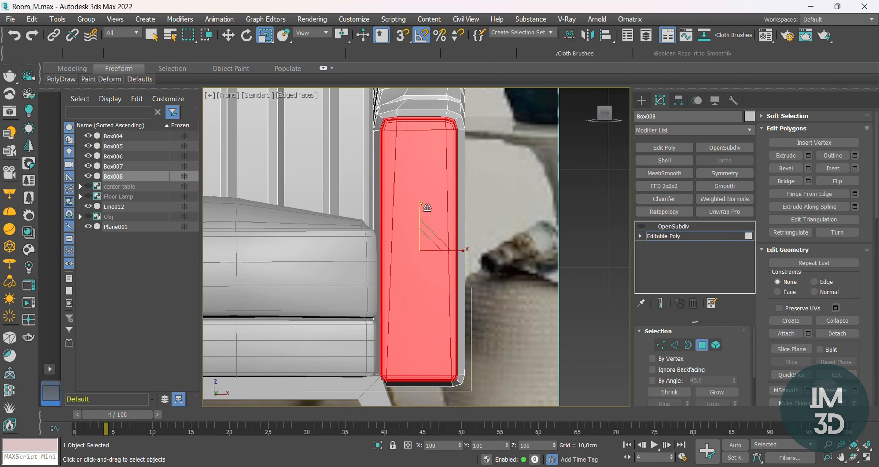
{"action": "left_click_drag", "start_coordinate": [460, 250], "coordinate": [464, 251]}
{"action": "left_click", "coordinate": [663, 236]}
{"action": "left_click", "coordinate": [641, 227]}
{"action": "key", "text": "F4"}
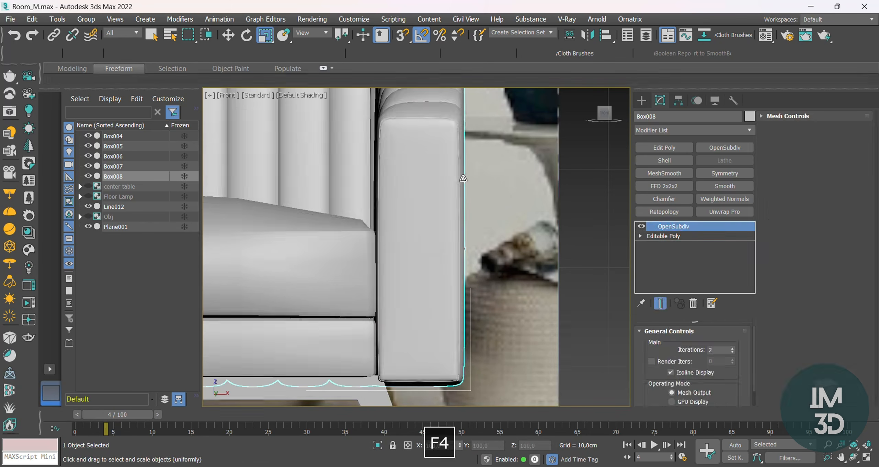
Examine the smoothed armrest end, the underside of the sofa and its front, both shaded and with edged faces.
{"action": "scroll", "coordinate": [464, 182], "scroll_direction": "down", "scroll_amount": 3}
{"action": "key", "text": "w"}
{"action": "middle_click_drag", "start_coordinate": [463, 182], "coordinate": [460, 219], "text": "alt"}
{"action": "scroll", "coordinate": [474, 221], "scroll_direction": "down", "scroll_amount": 3}
{"action": "scroll", "coordinate": [510, 165], "scroll_direction": "up", "scroll_amount": 5}
{"action": "key", "text": "w"}
{"action": "scroll", "coordinate": [522, 206], "scroll_direction": "down", "scroll_amount": 6}
{"action": "key", "text": "F4"}
{"action": "scroll", "coordinate": [494, 228], "scroll_direction": "up", "scroll_amount": 5}
{"action": "key", "text": "F4"}
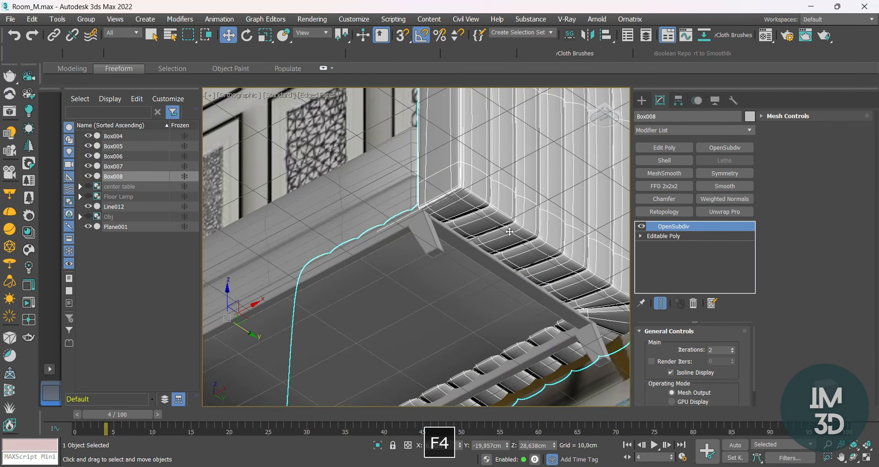
{"action": "middle_click_drag", "start_coordinate": [511, 231], "coordinate": [522, 252], "text": "alt"}
{"action": "key", "text": "f"}
{"action": "key", "text": "z"}
{"action": "key", "text": "F4"}
{"action": "scroll", "coordinate": [565, 353], "scroll_direction": "up", "scroll_amount": 5}
{"action": "scroll", "coordinate": [552, 327], "scroll_direction": "down", "scroll_amount": 5}
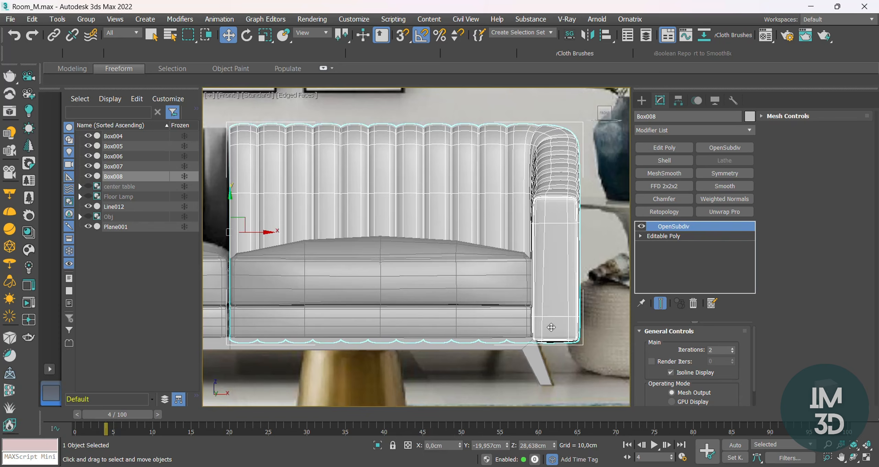
Move the armrest's vertices slightly outward along X, away from the seat cushion, and restore the OpenSubdiv smoothing.
{"action": "middle_click_drag", "start_coordinate": [551, 327], "coordinate": [526, 324]}
{"action": "left_click", "coordinate": [663, 236]}
{"action": "key", "text": "1"}
{"action": "key", "text": "F3"}
{"action": "scroll", "coordinate": [497, 196], "scroll_direction": "down", "scroll_amount": 2}
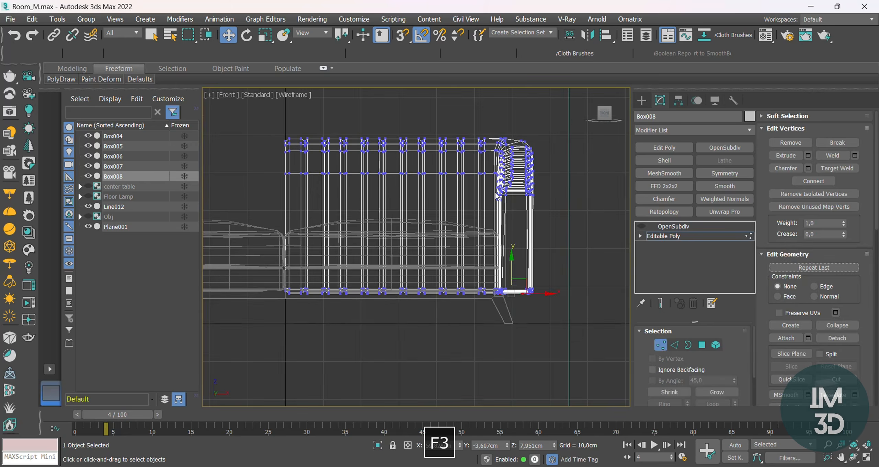
{"action": "left_click_drag", "start_coordinate": [512, 338], "coordinate": [489, 338]}
{"action": "scroll", "coordinate": [499, 287], "scroll_direction": "up", "scroll_amount": 3}
{"action": "key", "text": "F3"}
{"action": "left_click_drag", "start_coordinate": [567, 180], "coordinate": [574, 182]}
{"action": "left_click", "coordinate": [642, 238]}
{"action": "key", "text": "F4"}
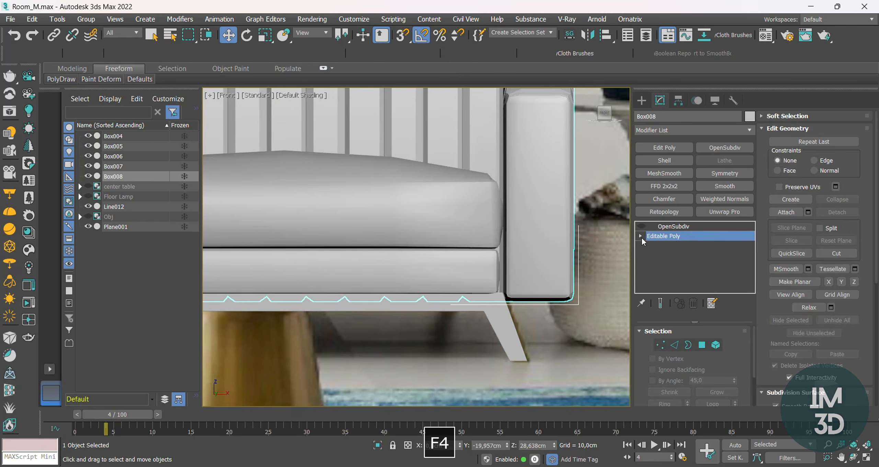
{"action": "left_click", "coordinate": [659, 226]}
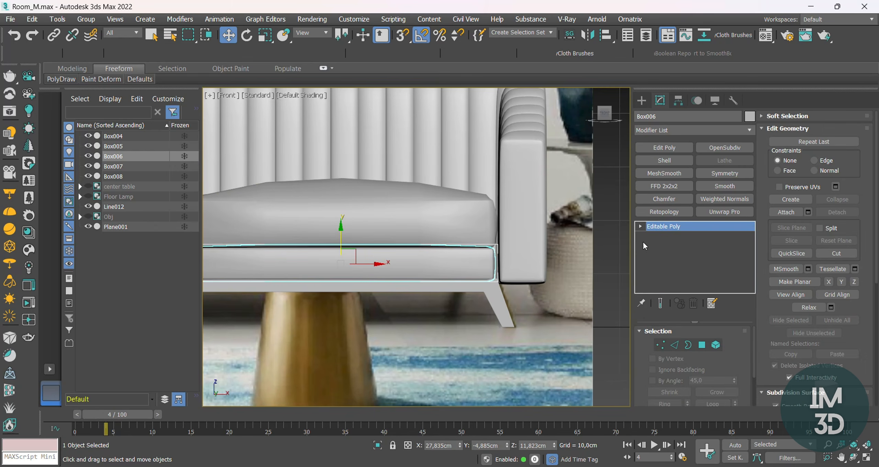
Attach the right cushion to its base and stretch both toward the armrest with an FFD 2x2x2, collapsed to editable poly.
{"action": "left_click", "coordinate": [663, 186]}
{"action": "key", "text": "1"}
{"action": "key", "text": "F3"}
{"action": "key", "text": "1"}
{"action": "left_click_drag", "start_coordinate": [549, 305], "coordinate": [475, 156]}
{"action": "key", "text": "F3"}
{"action": "scroll", "coordinate": [503, 208], "scroll_direction": "up", "scroll_amount": 2}
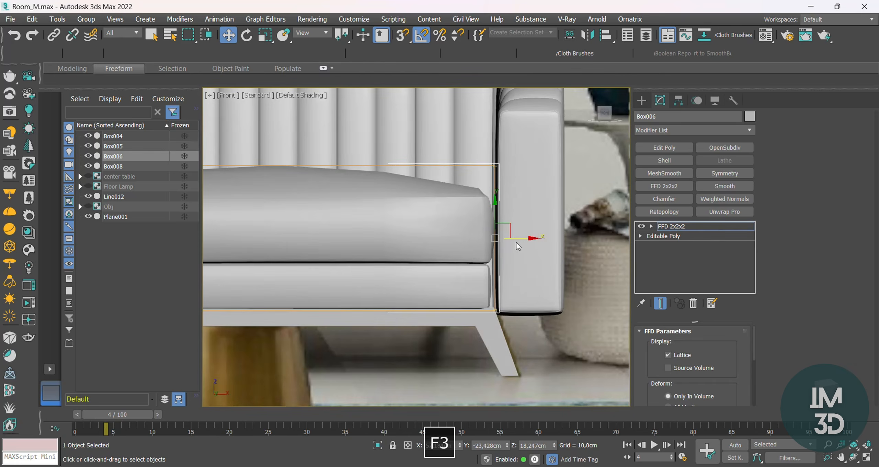
{"action": "left_click_drag", "start_coordinate": [523, 239], "coordinate": [529, 238]}
{"action": "key", "text": "1"}
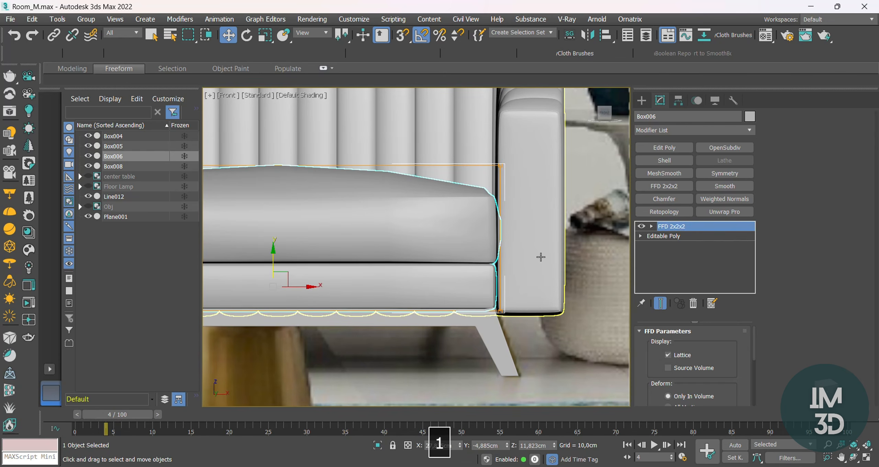
{"action": "key", "text": "ctrl+t"}
{"action": "scroll", "coordinate": [465, 264], "scroll_direction": "down", "scroll_amount": 6}
{"action": "key", "text": "F3"}
{"action": "key", "text": "F3"}
{"action": "middle_click_drag", "start_coordinate": [314, 261], "coordinate": [387, 260]}
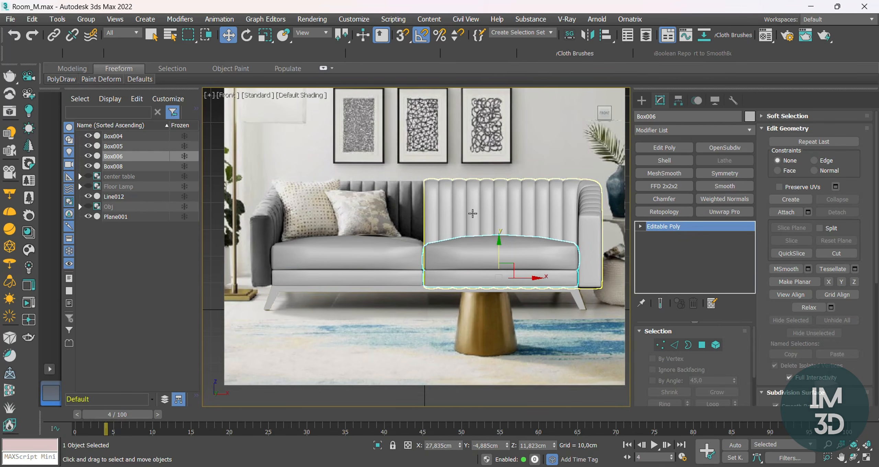
Mirror the backrest and armrest half across X by adding Edit Poly and Symmetry modifiers beneath OpenSubdiv.
{"action": "left_click", "coordinate": [483, 210]}
{"action": "key", "text": "F4"}
{"action": "key", "text": "F4"}
{"action": "left_click", "coordinate": [668, 237]}
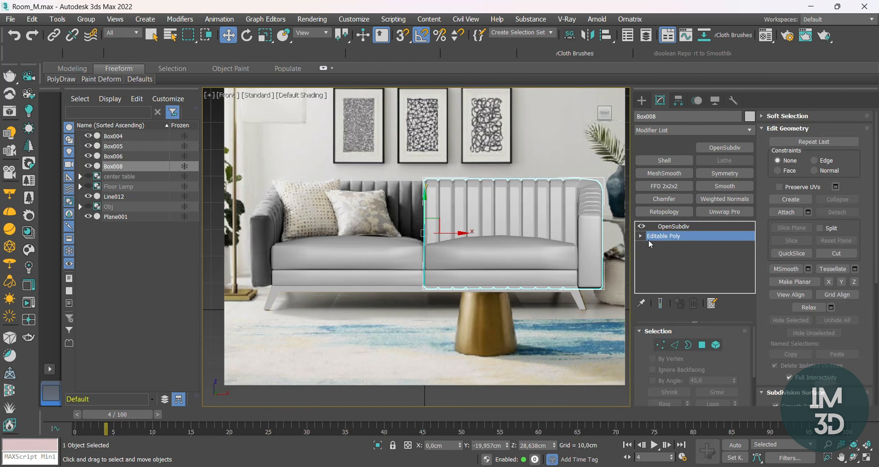
{"action": "left_click", "coordinate": [664, 148]}
{"action": "left_click", "coordinate": [724, 173]}
{"action": "left_click", "coordinate": [668, 365]}
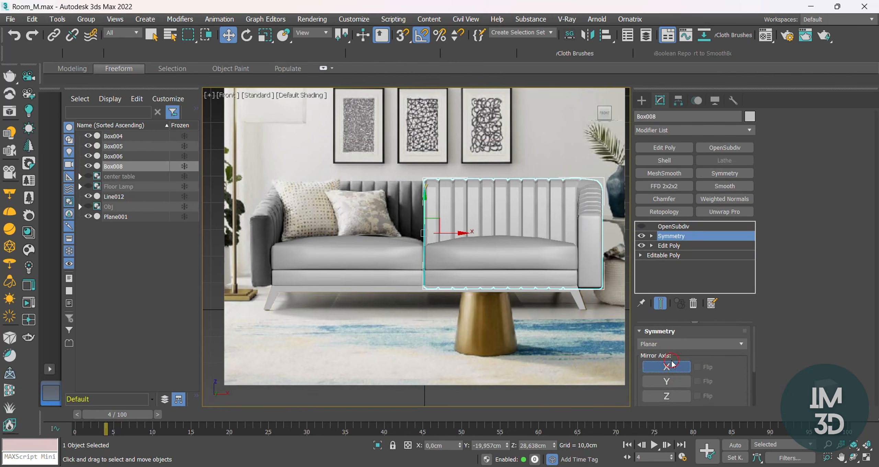
{"action": "scroll", "coordinate": [425, 186], "scroll_direction": "up", "scroll_amount": 8}
{"action": "key", "text": "F4"}
{"action": "key", "text": "F4"}
{"action": "scroll", "coordinate": [453, 169], "scroll_direction": "down", "scroll_amount": 8}
{"action": "middle_click_drag", "start_coordinate": [454, 172], "coordinate": [463, 165]}
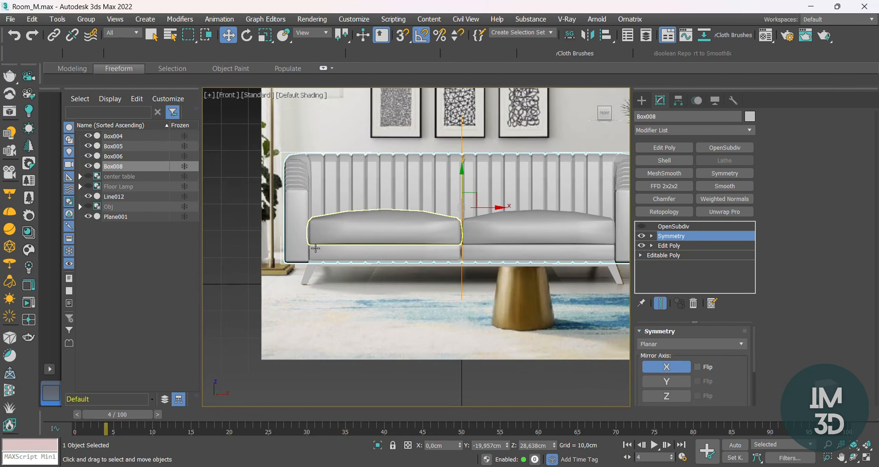
Add an Edit Poly above Symmetry and select the edge loop of the groove at the backrest's centre.
{"action": "scroll", "coordinate": [343, 249], "scroll_direction": "up", "scroll_amount": 3}
{"action": "left_click", "coordinate": [662, 146]}
{"action": "key", "text": "2"}
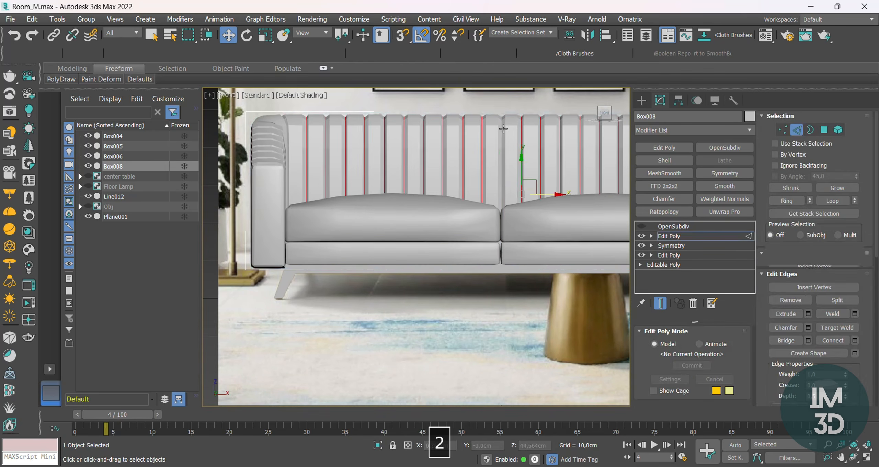
{"action": "scroll", "coordinate": [503, 130], "scroll_direction": "up", "scroll_amount": 7}
{"action": "key", "text": "F3"}
{"action": "double_click", "coordinate": [498, 162]}
{"action": "key", "text": "F3"}
{"action": "scroll", "coordinate": [504, 175], "scroll_direction": "up", "scroll_amount": 4}
{"action": "middle_click_drag", "start_coordinate": [503, 137], "coordinate": [491, 151], "text": "alt"}
{"action": "key", "text": "F4"}
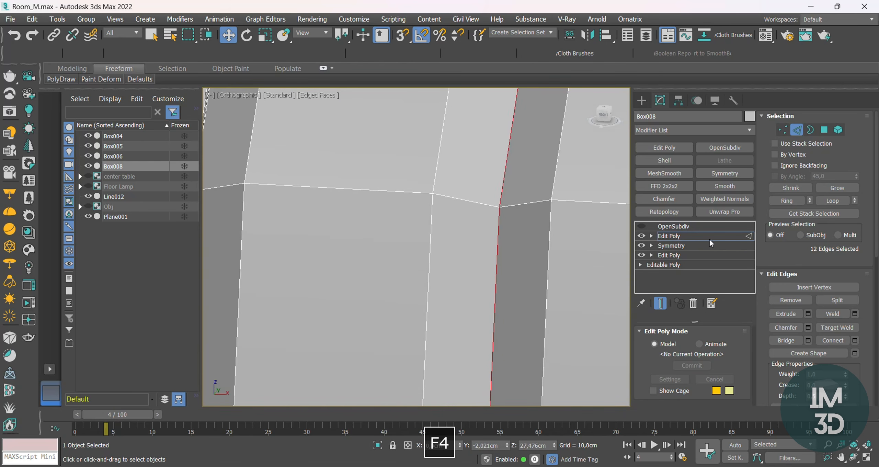
Extrude the selected centre groove edges inward with a height of -0.101 cm and a width of 0.035 cm.
{"action": "key", "text": "F3"}
{"action": "key", "text": "F3"}
{"action": "scroll", "coordinate": [516, 194], "scroll_direction": "down", "scroll_amount": 4}
{"action": "middle_click_drag", "start_coordinate": [516, 194], "coordinate": [522, 171], "text": "alt"}
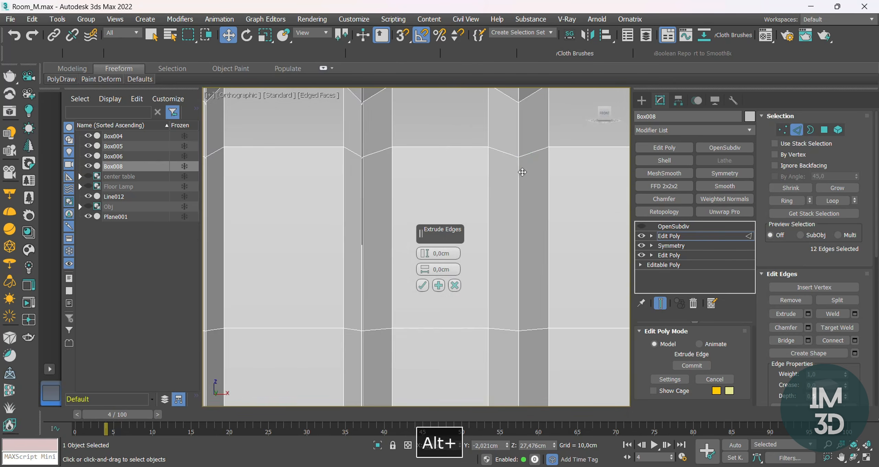
{"action": "scroll", "coordinate": [522, 171], "scroll_direction": "up", "scroll_amount": 4}
{"action": "key", "text": "F3"}
{"action": "key", "text": "F3"}
{"action": "left_click_drag", "start_coordinate": [424, 241], "coordinate": [424, 255]}
{"action": "key", "text": "F3"}
{"action": "scroll", "coordinate": [488, 196], "scroll_direction": "down", "scroll_amount": 4}
{"action": "middle_click_drag", "start_coordinate": [489, 196], "coordinate": [522, 195], "text": "alt"}
{"action": "scroll", "coordinate": [522, 195], "scroll_direction": "up", "scroll_amount": 4}
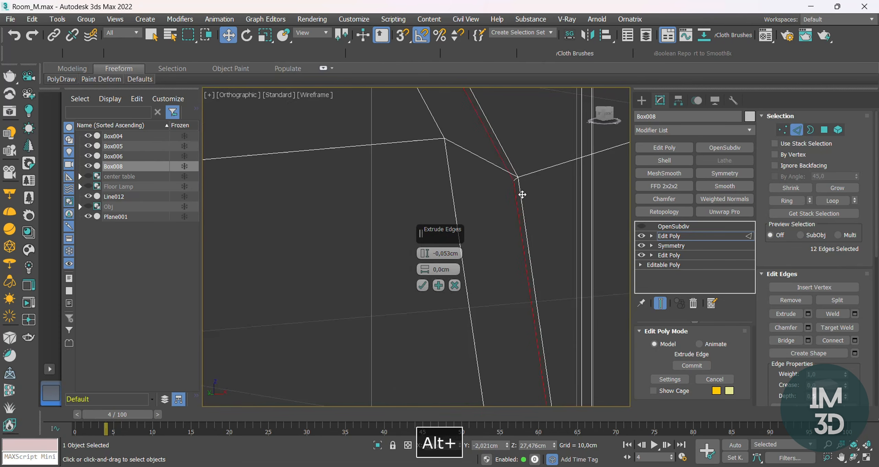
{"action": "left_click_drag", "start_coordinate": [421, 272], "coordinate": [418, 262]}
{"action": "key", "text": "F3"}
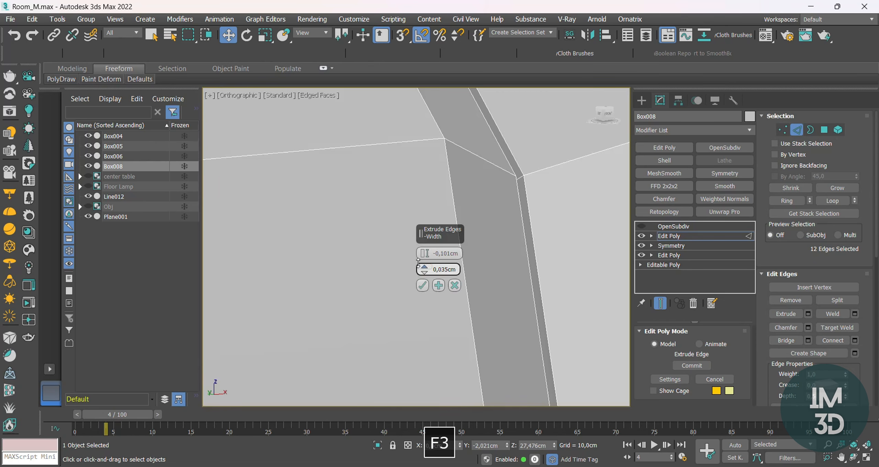
Refine the edge extrusion to a height of -0.086 cm and a width of 0.024 cm, accept it and leave edge editing.
{"action": "middle_click_drag", "start_coordinate": [418, 266], "coordinate": [345, 209], "text": "alt"}
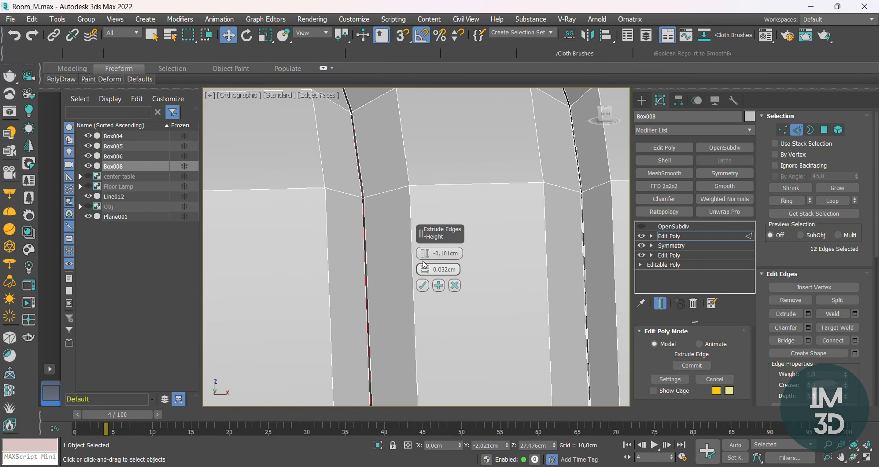
{"action": "scroll", "coordinate": [383, 229], "scroll_direction": "up", "scroll_amount": 3}
{"action": "middle_click_drag", "start_coordinate": [385, 229], "coordinate": [334, 239]}
{"action": "key", "text": "F3"}
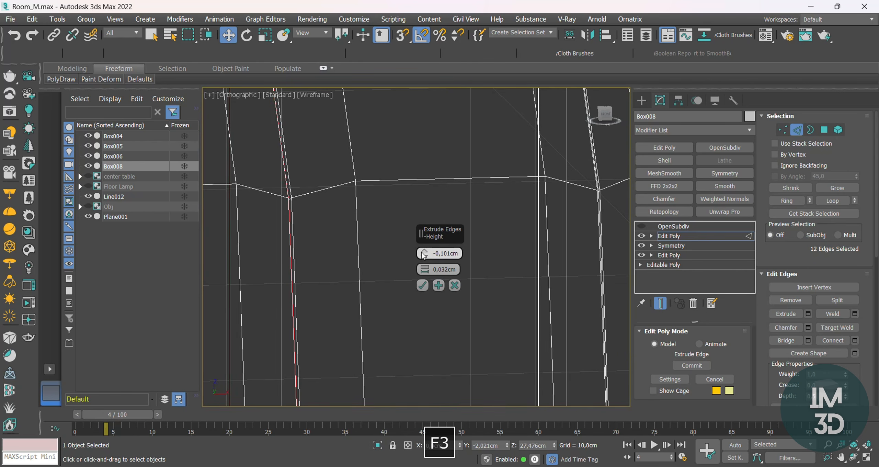
{"action": "key", "text": "F3"}
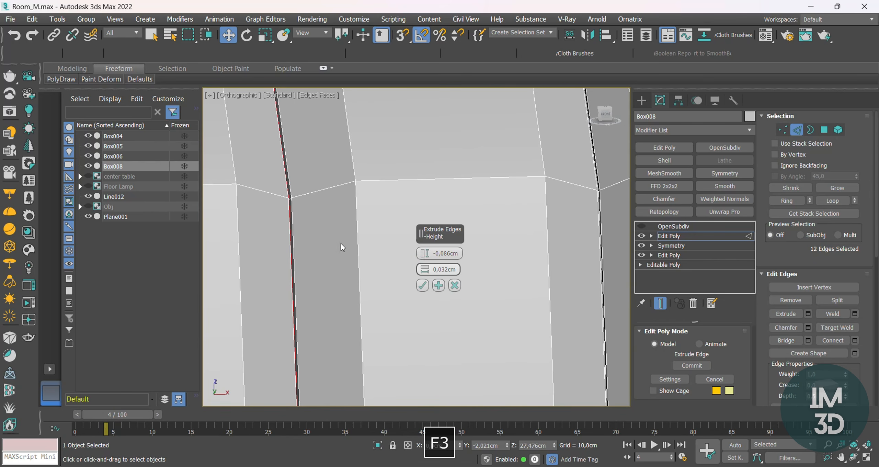
{"action": "left_click_drag", "start_coordinate": [420, 272], "coordinate": [420, 264]}
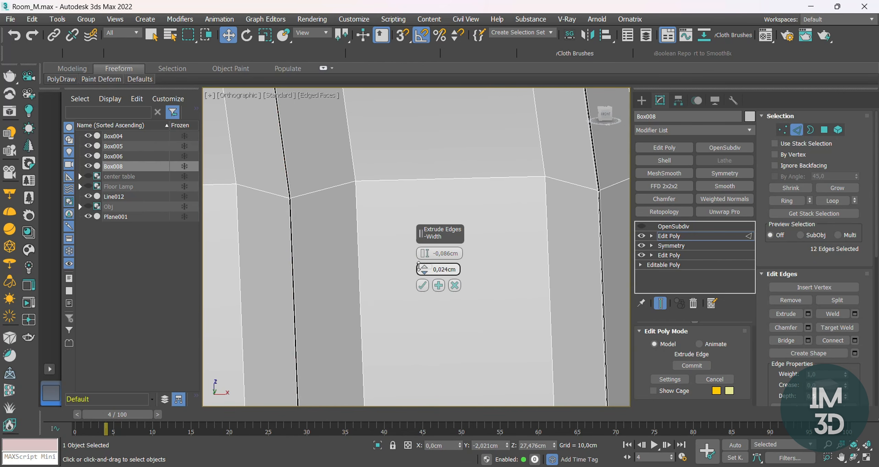
{"action": "left_click", "coordinate": [422, 286]}
{"action": "scroll", "coordinate": [421, 286], "scroll_direction": "down", "scroll_amount": 3}
{"action": "key", "text": "2"}
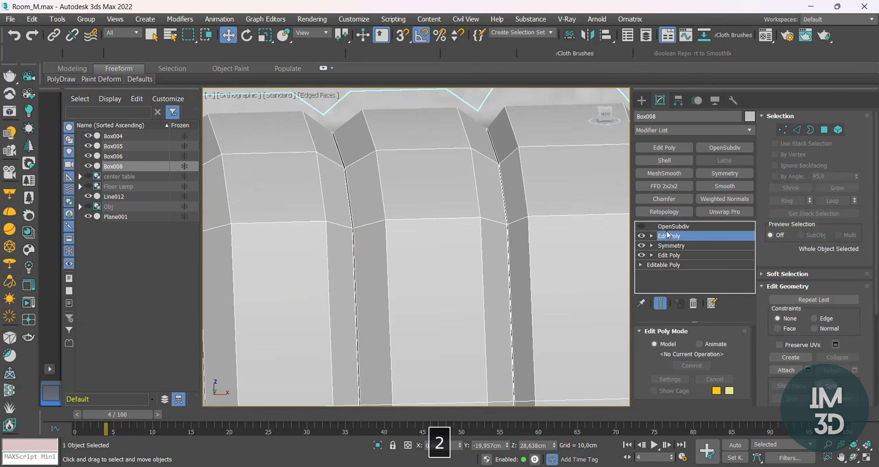
Turn OpenSubdiv back on and check the centre groove and the mirrored backrest on the whole sofa.
{"action": "left_click", "coordinate": [641, 227]}
{"action": "left_click", "coordinate": [664, 227]}
{"action": "key", "text": "F4"}
{"action": "scroll", "coordinate": [422, 193], "scroll_direction": "down", "scroll_amount": 8}
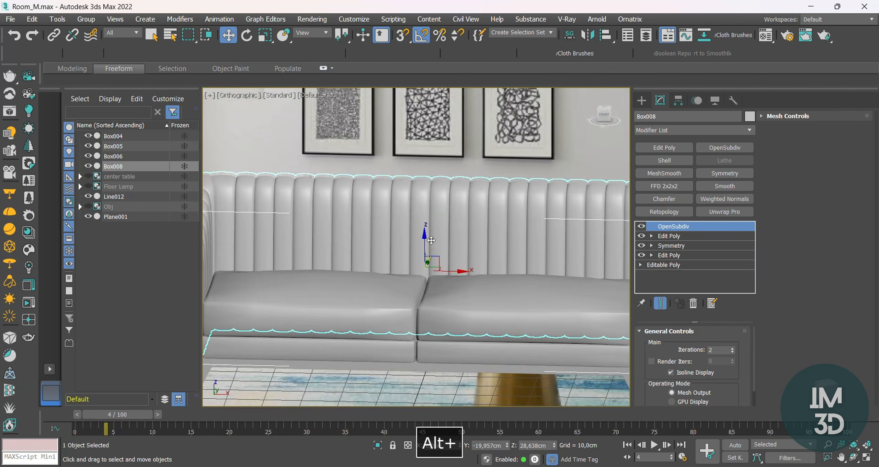
{"action": "scroll", "coordinate": [472, 267], "scroll_direction": "down", "scroll_amount": 5}
{"action": "scroll", "coordinate": [426, 237], "scroll_direction": "up", "scroll_amount": 6}
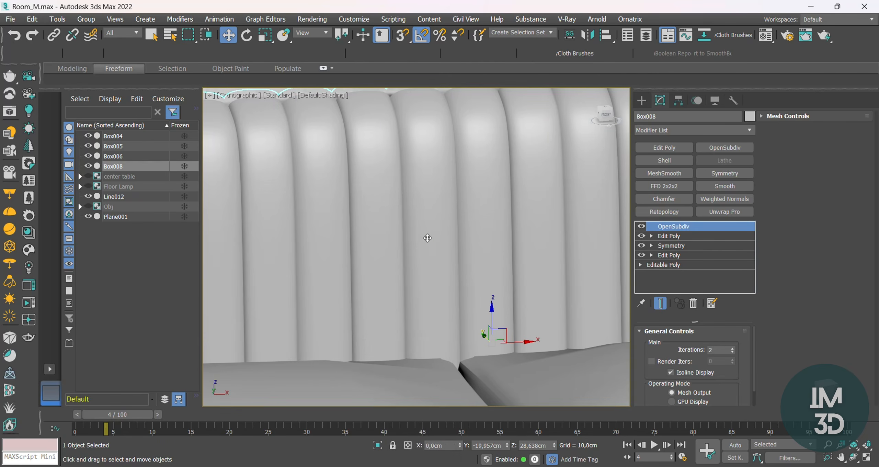
{"action": "scroll", "coordinate": [428, 238], "scroll_direction": "down", "scroll_amount": 7}
{"action": "mouse_move", "coordinate": [427, 238]}
{"action": "middle_mouse_down", "text": "alt"}
{"action": "mouse_move", "coordinate": [516, 247]}
{"action": "mouse_move", "coordinate": [429, 266]}
{"action": "mouse_move", "coordinate": [411, 265]}
{"action": "mouse_move", "coordinate": [425, 252]}
{"action": "mouse_move", "coordinate": [417, 243]}
{"action": "middle_mouse_up", "text": "alt"}
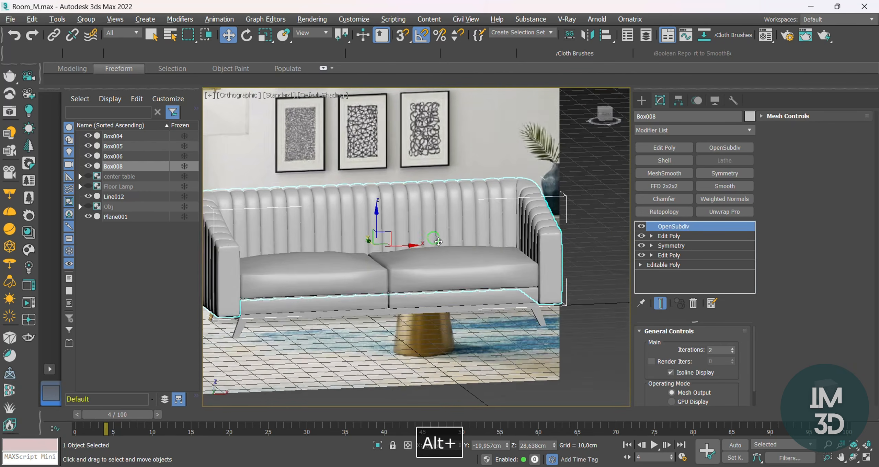
{"action": "key", "text": "F4"}
{"action": "scroll", "coordinate": [466, 244], "scroll_direction": "down", "scroll_amount": 3}
Remove the MeshSmooth modifier from the left seat cushion.
{"action": "left_click", "coordinate": [345, 255]}
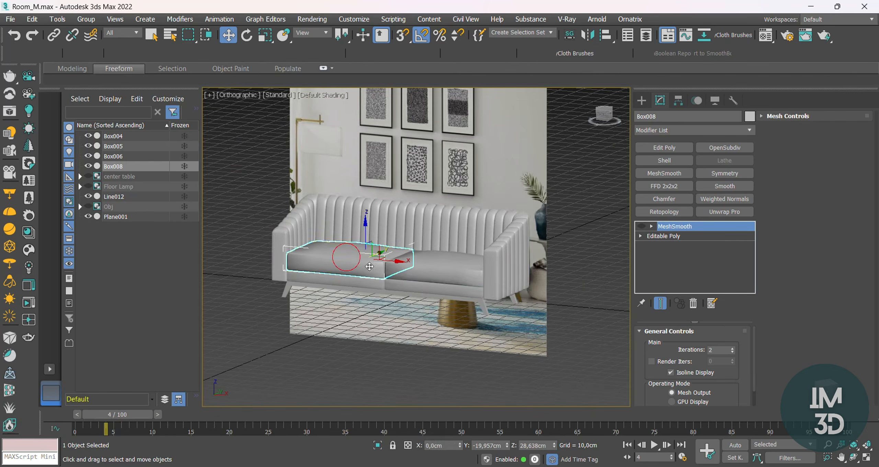
{"action": "scroll", "coordinate": [395, 258], "scroll_direction": "up", "scroll_amount": 5}
{"action": "key", "text": "F4"}
{"action": "key", "text": "F4"}
{"action": "scroll", "coordinate": [414, 267], "scroll_direction": "down", "scroll_amount": 2}
{"action": "middle_click_drag", "start_coordinate": [418, 265], "coordinate": [443, 262], "text": "alt"}
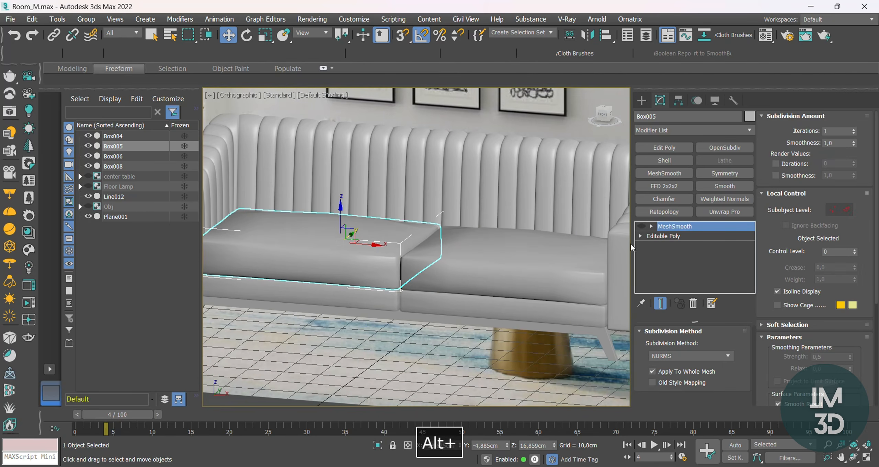
{"action": "right_click", "coordinate": [675, 226]}
{"action": "left_click", "coordinate": [683, 248]}
Attach the left seat cushion and the base beneath it to the right seat object.
{"action": "left_click", "coordinate": [606, 277]}
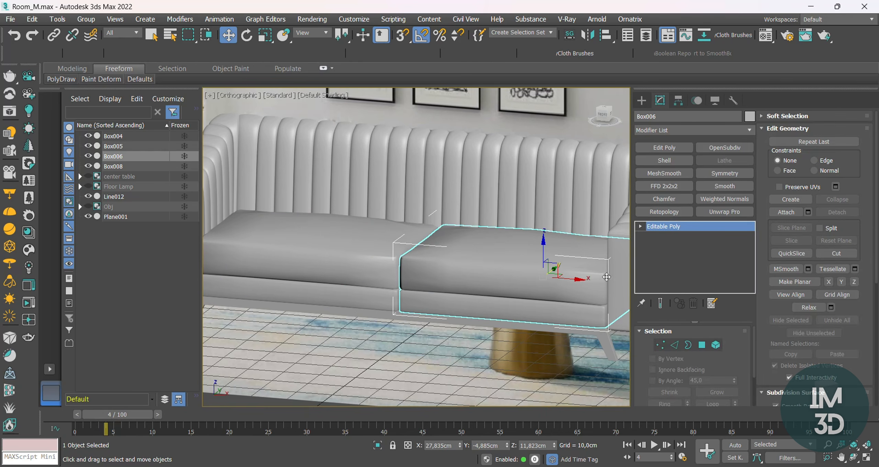
{"action": "left_click", "coordinate": [787, 211]}
{"action": "middle_click_drag", "start_coordinate": [473, 278], "coordinate": [484, 263], "text": "alt"}
{"action": "left_click", "coordinate": [379, 266]}
{"action": "left_click", "coordinate": [382, 301]}
{"action": "right_click", "coordinate": [383, 302]}
{"action": "scroll", "coordinate": [499, 273], "scroll_direction": "down", "scroll_amount": 3}
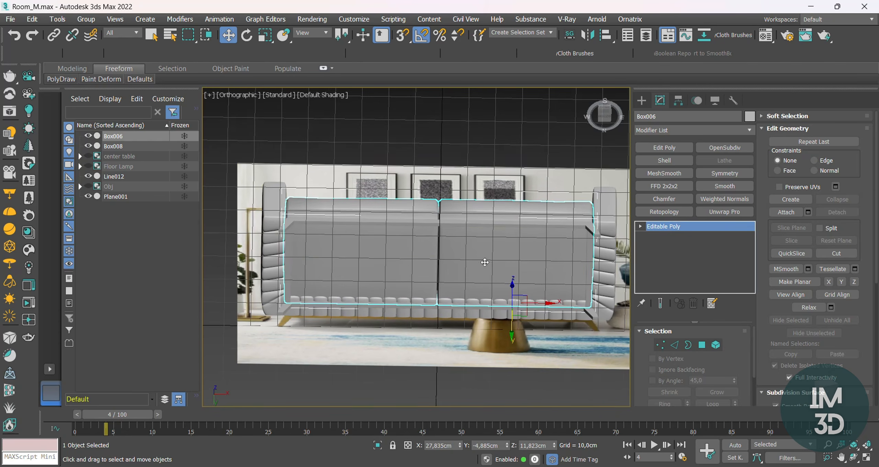
Move the rear leg vertices of the sofa's leg frame backwards to line up with the backrest's rear edge.
{"action": "left_click", "coordinate": [597, 297]}
{"action": "key", "text": "l"}
{"action": "key", "text": "z"}
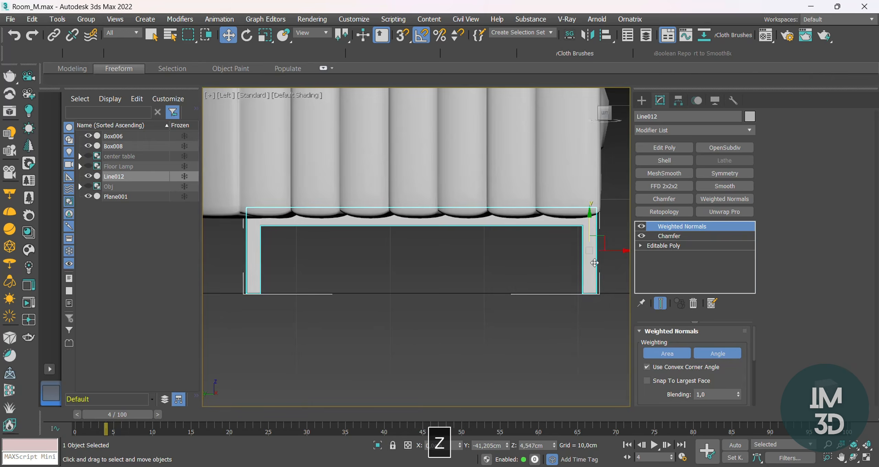
{"action": "key", "text": "F3"}
{"action": "left_click", "coordinate": [662, 245]}
{"action": "key", "text": "F3"}
{"action": "key", "text": "F3"}
{"action": "left_click_drag", "start_coordinate": [401, 324], "coordinate": [277, 190]}
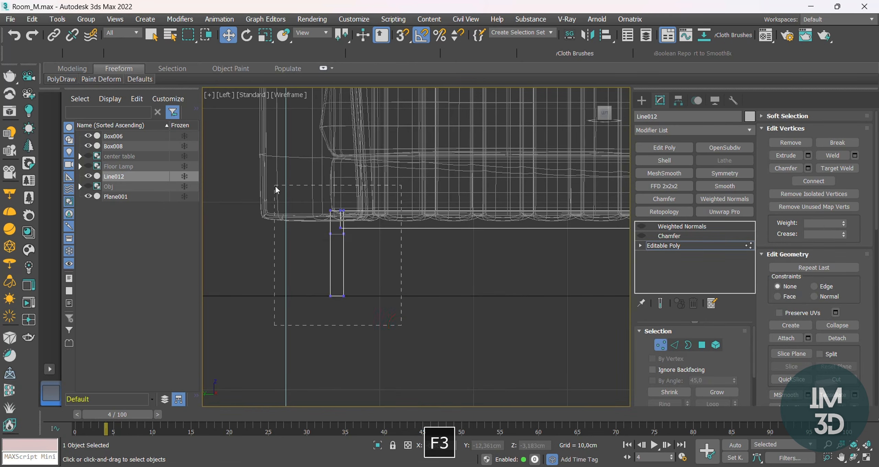
{"action": "scroll", "coordinate": [329, 240], "scroll_direction": "down", "scroll_amount": 2}
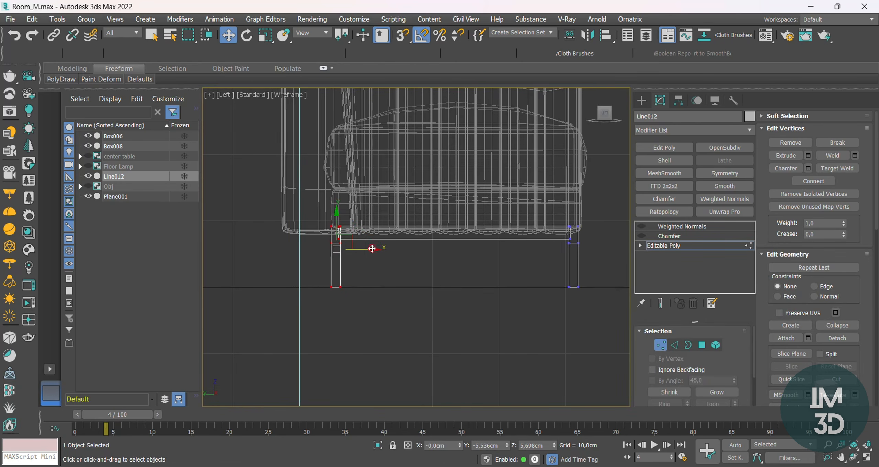
{"action": "key", "text": "F3"}
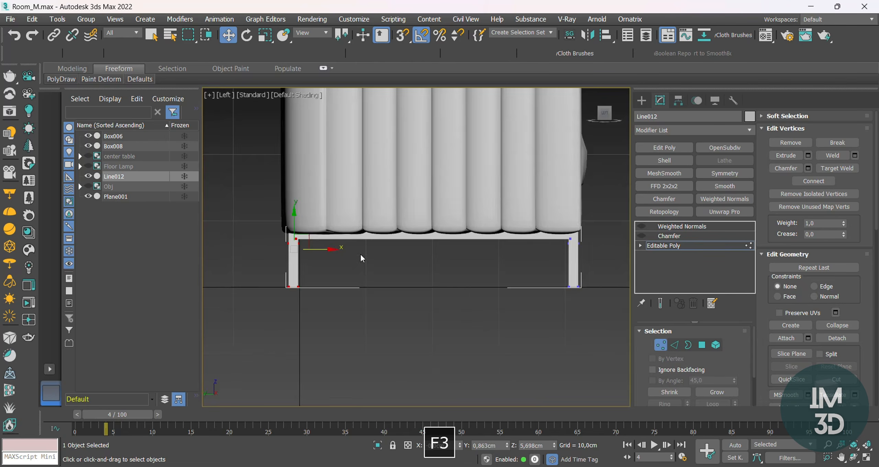
{"action": "mouse_move", "coordinate": [359, 252]}
{"action": "middle_mouse_down", "text": "alt"}
{"action": "mouse_move", "coordinate": [360, 232]}
{"action": "mouse_move", "coordinate": [412, 240]}
{"action": "middle_mouse_up", "text": "alt"}
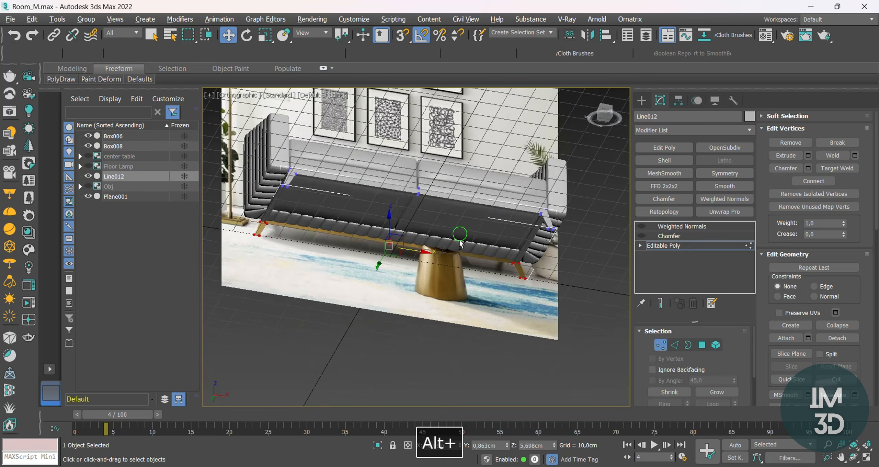
{"action": "key", "text": "1"}
Draw a box about 41.7 by 112.6 by 2.1 cm inside the leg frame's outline as a base panel.
{"action": "key", "text": "f"}
{"action": "key", "text": "F3"}
{"action": "key", "text": "F3"}
{"action": "middle_click_drag", "start_coordinate": [522, 257], "coordinate": [526, 241], "text": "alt"}
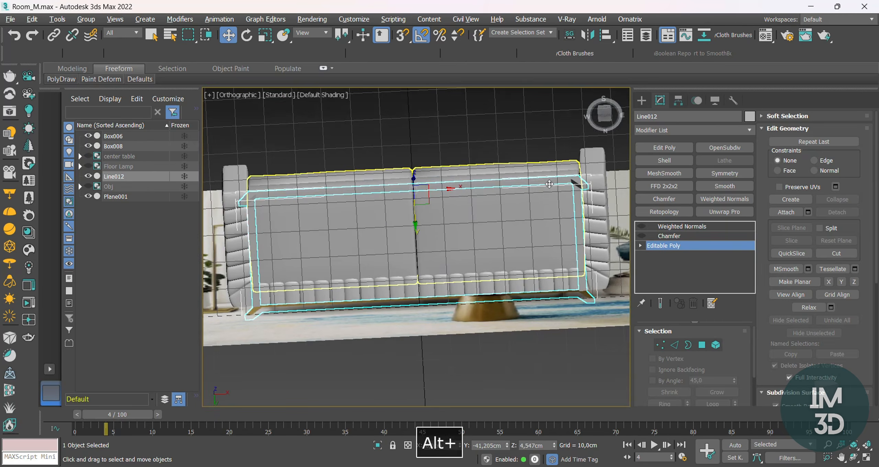
{"action": "left_click", "coordinate": [641, 101]}
{"action": "left_click", "coordinate": [664, 173]}
{"action": "key", "text": "t"}
{"action": "key", "text": "F3"}
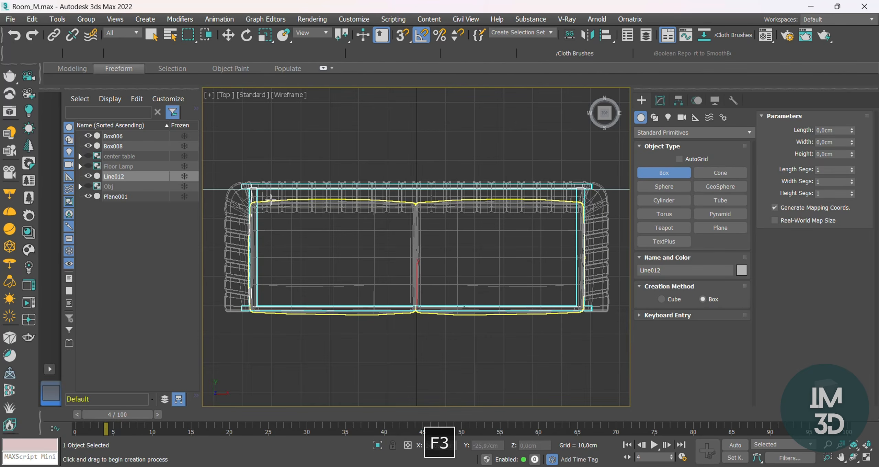
{"action": "left_click_drag", "start_coordinate": [256, 187], "coordinate": [581, 308]}
{"action": "left_click", "coordinate": [582, 308]}
Raise the base panel about 8.1 cm so that it sits level with the leg frame's upper rail.
{"action": "key", "text": "f"}
{"action": "key", "text": "F3"}
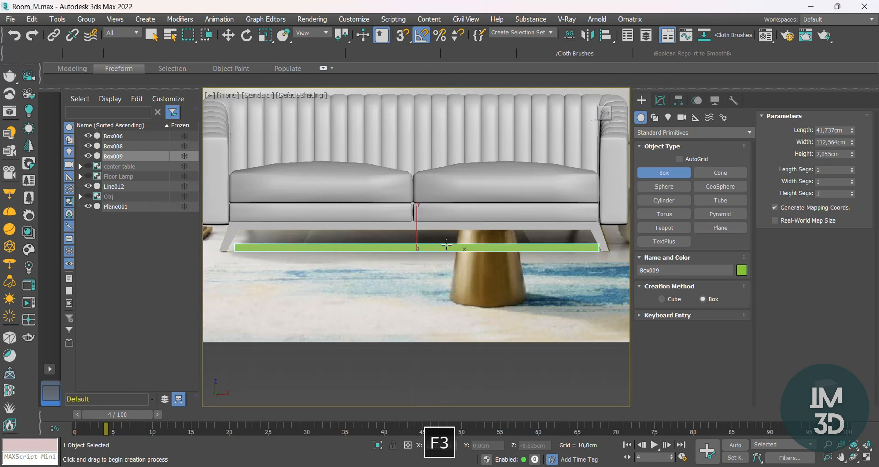
{"action": "key", "text": "w"}
{"action": "key", "text": "F3"}
{"action": "left_click_drag", "start_coordinate": [424, 244], "coordinate": [425, 217]}
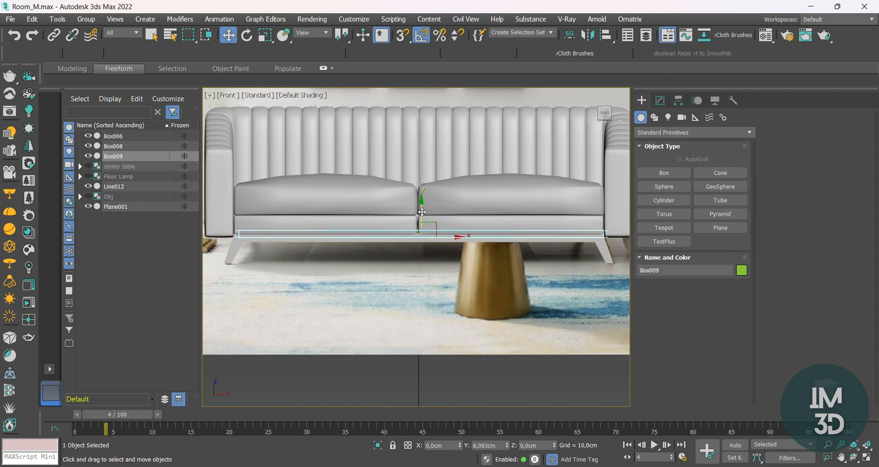
Convert the base panel to an editable poly and pull its right end vertices inward to fit the leg frame.
{"action": "key", "text": "ctrl+t"}
{"action": "key", "text": "F3"}
{"action": "scroll", "coordinate": [577, 247], "scroll_direction": "up", "scroll_amount": 5}
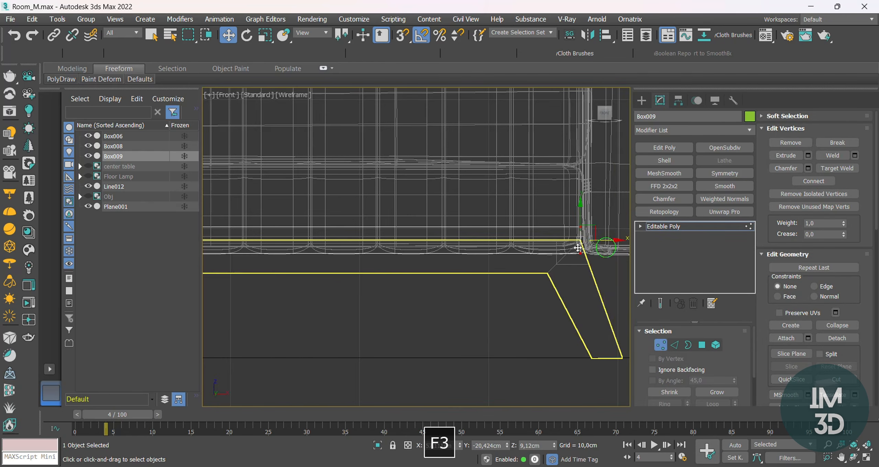
{"action": "scroll", "coordinate": [593, 242], "scroll_direction": "down", "scroll_amount": 5}
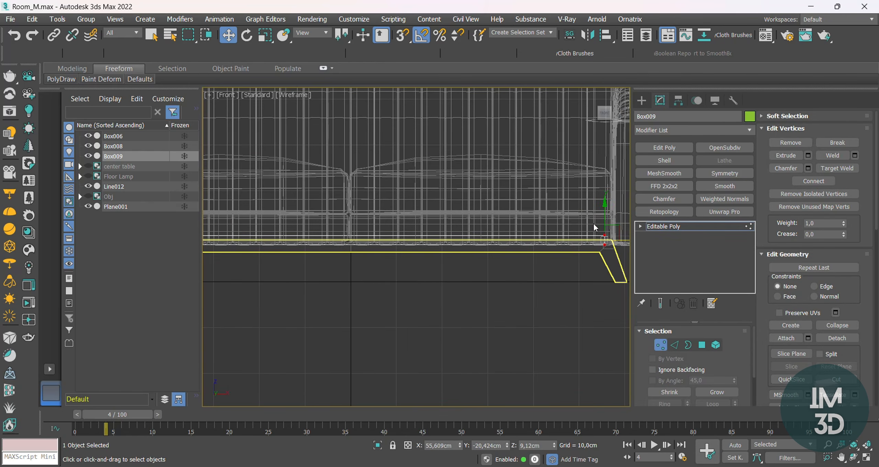
Select the upper vertices at both ends of the base panel and lower them by about 1 cm.
{"action": "scroll", "coordinate": [595, 227], "scroll_direction": "up", "scroll_amount": 2}
{"action": "left_click_drag", "start_coordinate": [595, 227], "coordinate": [619, 243]}
{"action": "scroll", "coordinate": [624, 221], "scroll_direction": "down", "scroll_amount": 4}
{"action": "scroll", "coordinate": [256, 226], "scroll_direction": "up", "scroll_amount": 5}
{"action": "middle_click_drag", "start_coordinate": [256, 226], "coordinate": [398, 224]}
{"action": "left_click_drag", "start_coordinate": [395, 196], "coordinate": [412, 214], "text": "ctrl"}
{"action": "scroll", "coordinate": [413, 219], "scroll_direction": "down", "scroll_amount": 4}
{"action": "middle_click_drag", "start_coordinate": [484, 226], "coordinate": [378, 226]}
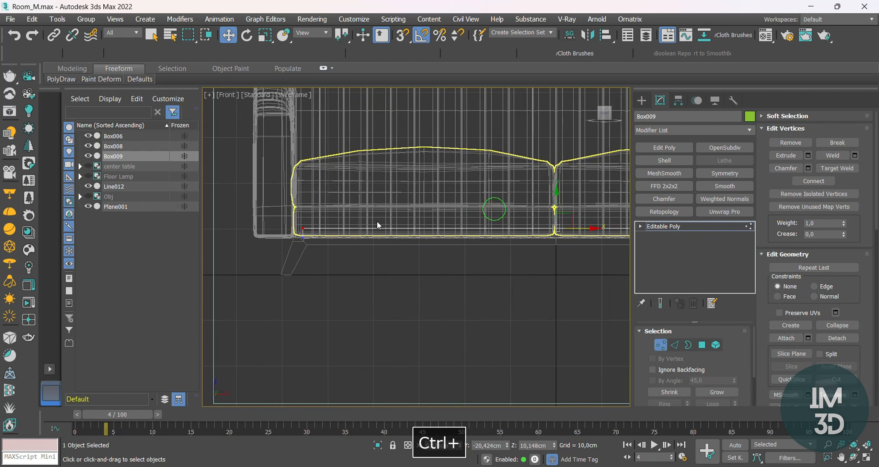
{"action": "middle_click_drag", "start_coordinate": [552, 222], "coordinate": [523, 222]}
{"action": "scroll", "coordinate": [524, 233], "scroll_direction": "up", "scroll_amount": 4}
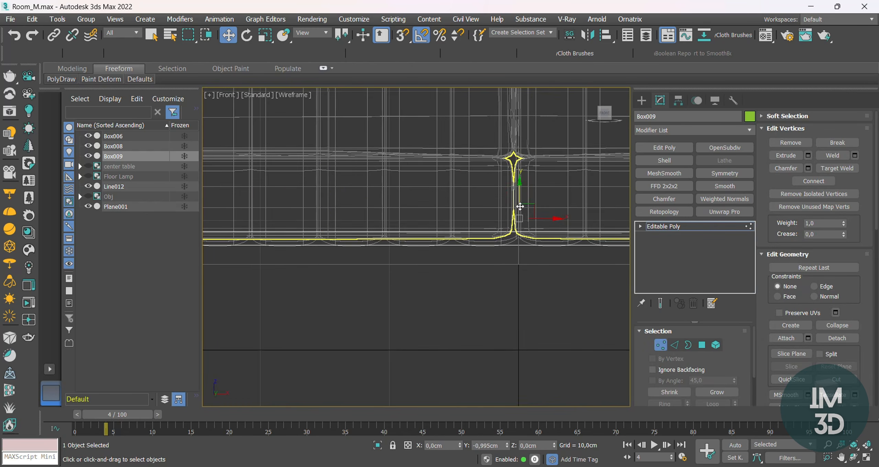
Lower the base panel's underside polygon by about 0.8 cm to cover the backrest channels, and leave polygon editing.
{"action": "key", "text": "F3"}
{"action": "key", "text": "1"}
{"action": "middle_click_drag", "start_coordinate": [518, 213], "coordinate": [446, 224], "text": "alt"}
{"action": "scroll", "coordinate": [422, 251], "scroll_direction": "up", "scroll_amount": 3}
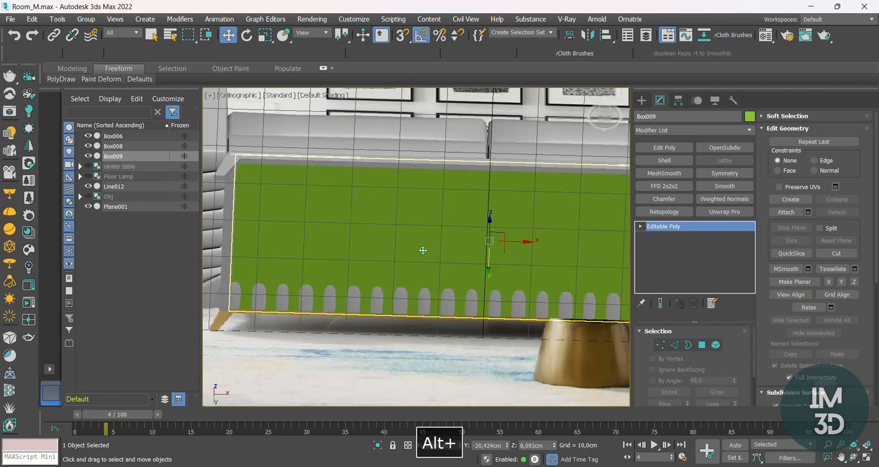
{"action": "middle_click_drag", "start_coordinate": [422, 251], "coordinate": [454, 257], "text": "alt"}
{"action": "key", "text": "4"}
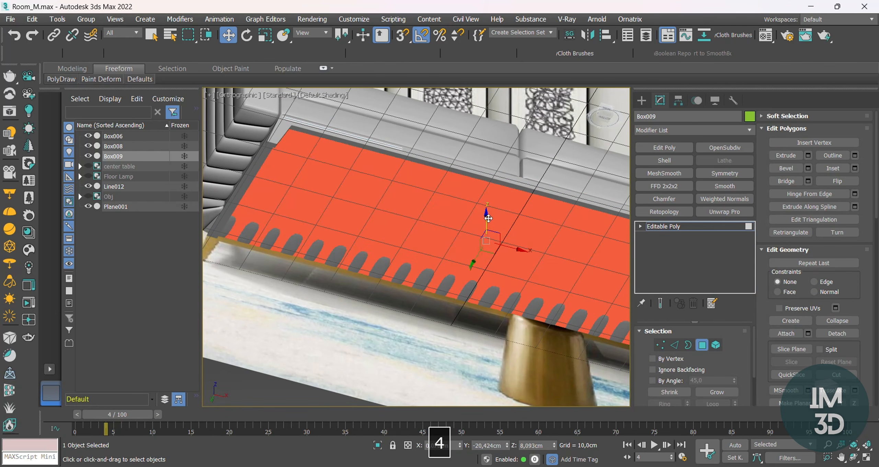
{"action": "key", "text": "ctrl+z"}
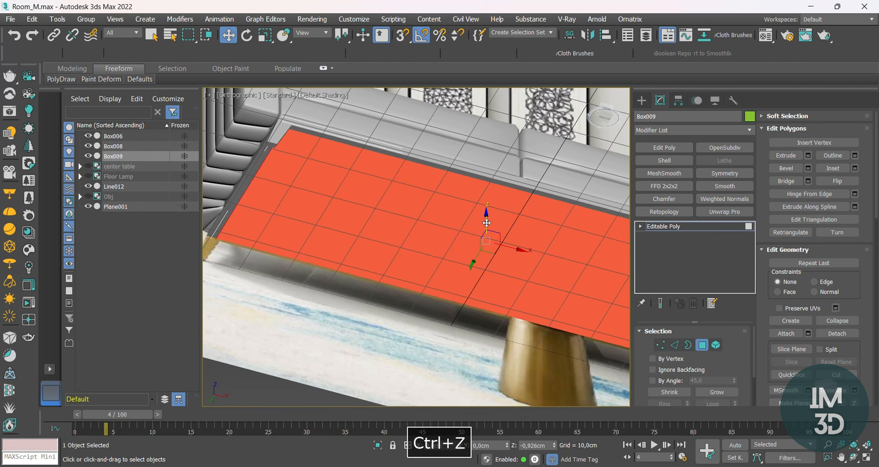
{"action": "scroll", "coordinate": [369, 204], "scroll_direction": "down", "scroll_amount": 3}
{"action": "middle_click_drag", "start_coordinate": [369, 205], "coordinate": [390, 231], "text": "alt"}
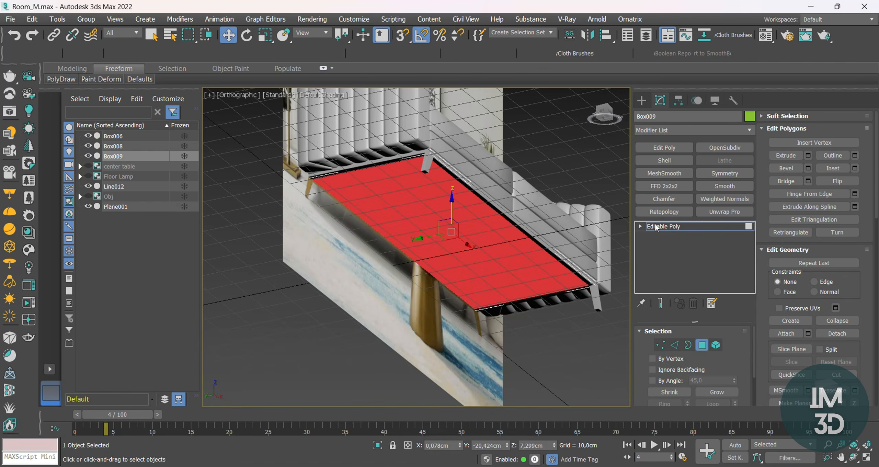
{"action": "left_click", "coordinate": [656, 226]}
Change the base panel's object colour to a custom dark grey.
{"action": "middle_click_drag", "start_coordinate": [450, 227], "coordinate": [436, 210], "text": "alt"}
{"action": "left_click", "coordinate": [749, 117]}
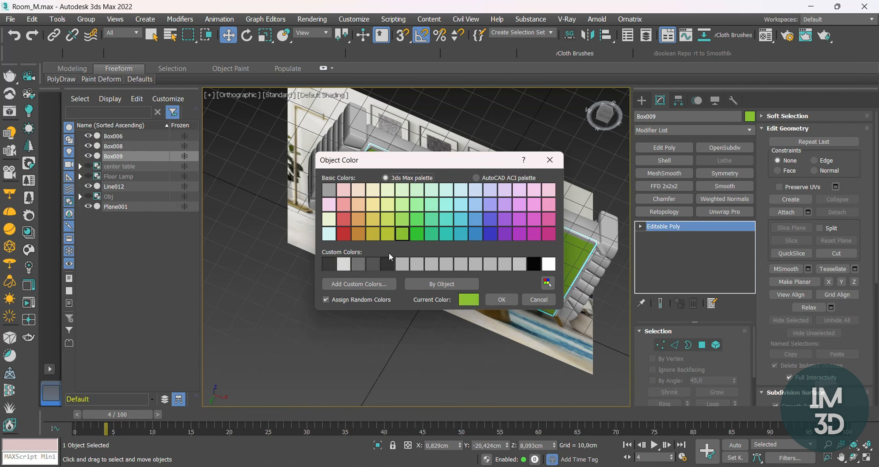
{"action": "left_click", "coordinate": [508, 303]}
Select the base panel, leg frame, seats and backrest together, isolate them and show the sofa in perspective.
{"action": "scroll", "coordinate": [606, 245], "scroll_direction": "up", "scroll_amount": 4}
{"action": "left_click", "coordinate": [600, 250], "text": "ctrl"}
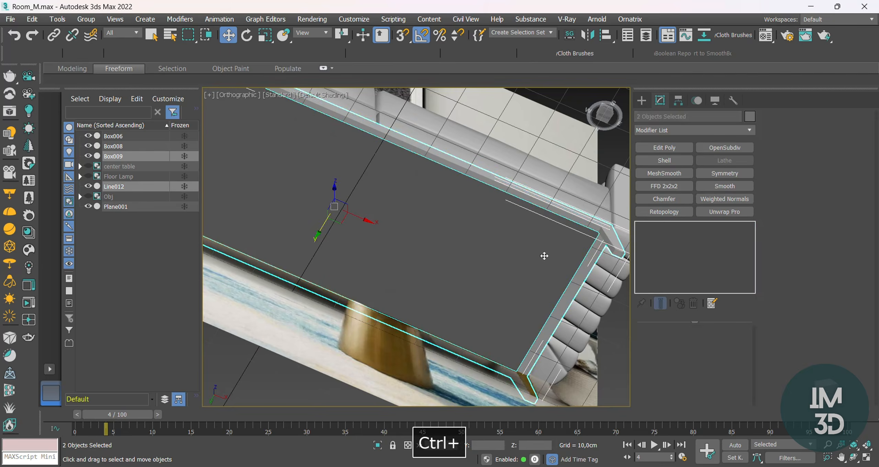
{"action": "scroll", "coordinate": [546, 255], "scroll_direction": "down", "scroll_amount": 2}
{"action": "middle_click_drag", "start_coordinate": [573, 233], "coordinate": [505, 291], "text": "alt"}
{"action": "left_click", "coordinate": [587, 248], "text": "ctrl"}
{"action": "left_click", "coordinate": [547, 239], "text": "ctrl"}
{"action": "key", "text": "F3"}
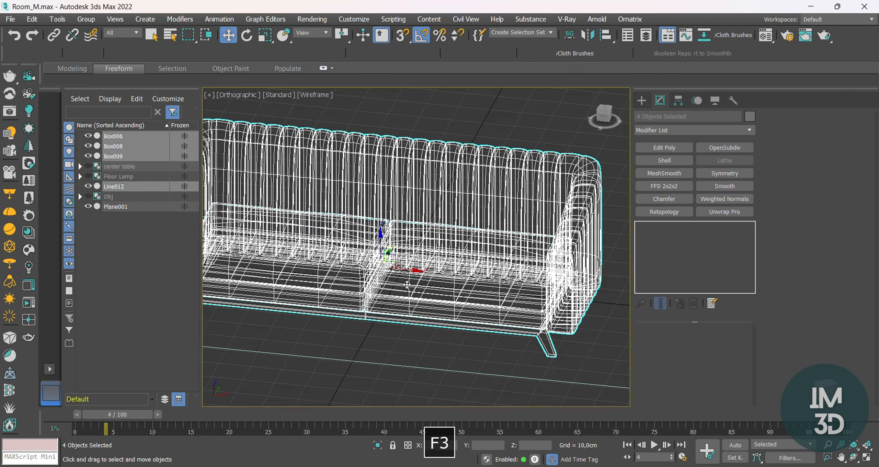
{"action": "key", "text": "F3"}
{"action": "scroll", "coordinate": [502, 289], "scroll_direction": "down", "scroll_amount": 2}
{"action": "left_click", "coordinate": [379, 446]}
{"action": "left_click", "coordinate": [416, 379]}
{"action": "key", "text": "p"}
{"action": "middle_click_drag", "start_coordinate": [416, 379], "coordinate": [441, 343], "text": "alt"}
Apply OpenSubdiv with 1 iteration to the joined seat cushions and clear the selection.
{"action": "left_click", "coordinate": [520, 253]}
{"action": "scroll", "coordinate": [402, 222], "scroll_direction": "up", "scroll_amount": 5}
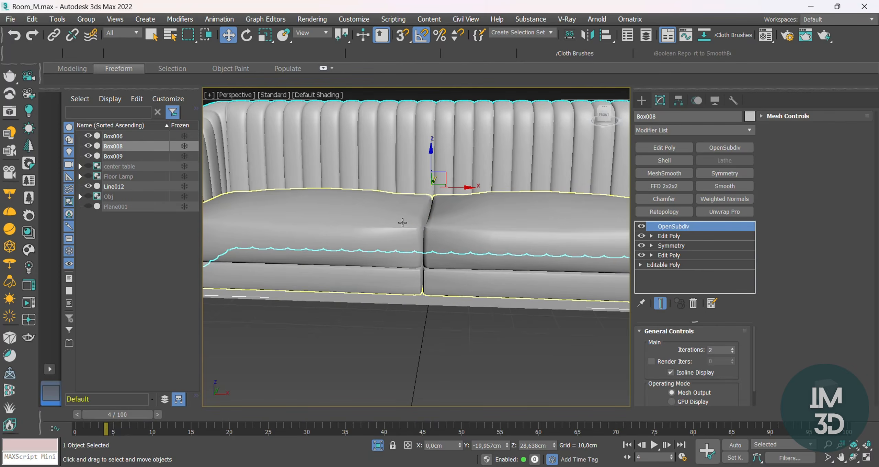
{"action": "left_click", "coordinate": [423, 221]}
{"action": "left_click", "coordinate": [724, 147]}
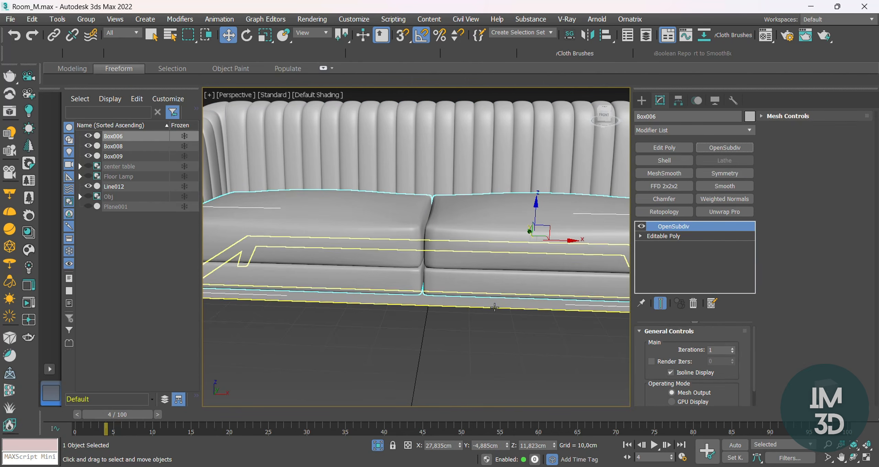
{"action": "left_click", "coordinate": [489, 392]}
{"action": "scroll", "coordinate": [436, 296], "scroll_direction": "down", "scroll_amount": 5}
{"action": "middle_click_drag", "start_coordinate": [490, 308], "coordinate": [457, 332], "text": "alt"}
{"action": "left_click", "coordinate": [456, 332]}
Add an FFD 2x2x2 modifier to the backrest beneath OpenSubdiv and enter control point editing in the left view.
{"action": "left_click", "coordinate": [494, 283]}
{"action": "key", "text": "l"}
{"action": "key", "text": "z"}
{"action": "key", "text": "F3"}
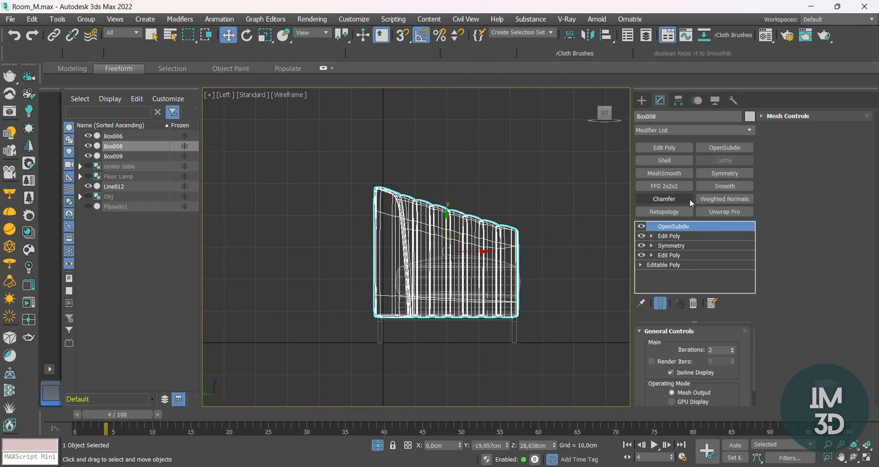
{"action": "left_click", "coordinate": [670, 237]}
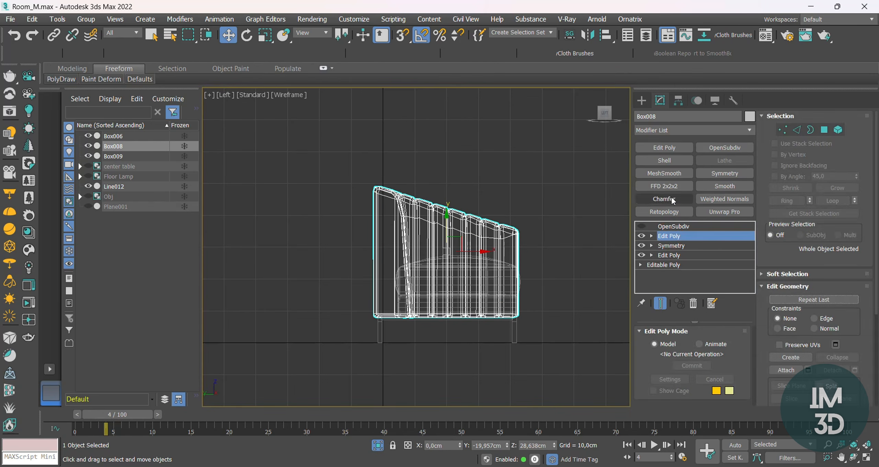
{"action": "left_click", "coordinate": [664, 185]}
{"action": "left_click", "coordinate": [671, 237]}
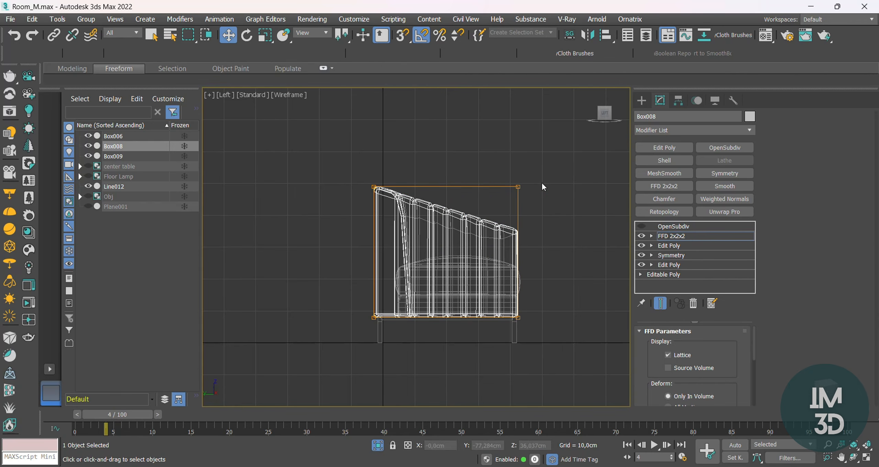
Lower the backrest lattice's upper rear control points about 3 cm and raise the upper front ones slightly.
{"action": "key", "text": "F3"}
{"action": "key", "text": "F3"}
{"action": "left_click_drag", "start_coordinate": [373, 160], "coordinate": [372, 171]}
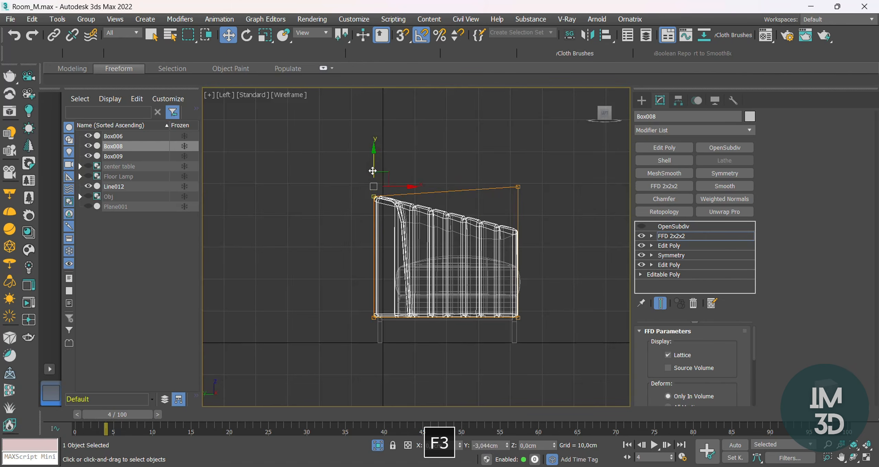
{"action": "key", "text": "F3"}
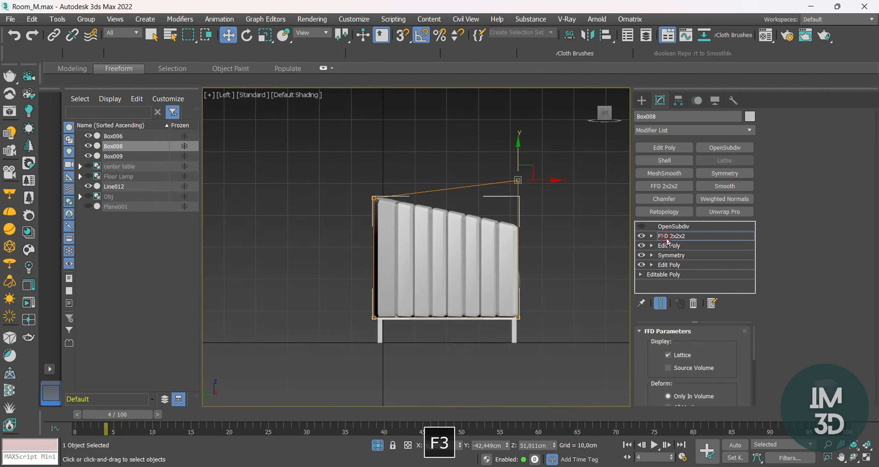
{"action": "left_click", "coordinate": [667, 237]}
Turn the backrest's OpenSubdiv back on and view the whole sofa in perspective.
{"action": "left_click", "coordinate": [641, 226]}
{"action": "left_click", "coordinate": [667, 228]}
{"action": "left_click", "coordinate": [563, 240]}
{"action": "left_click", "coordinate": [510, 257]}
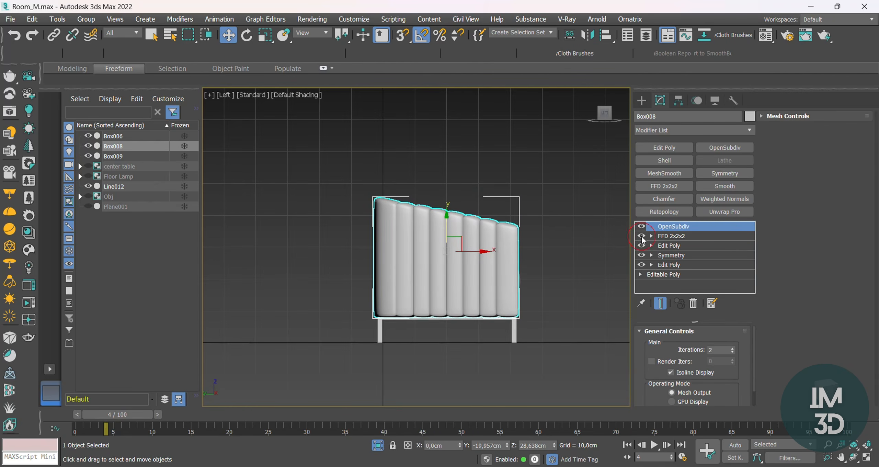
{"action": "left_click", "coordinate": [522, 261]}
{"action": "key", "text": "p"}
{"action": "key", "text": "z"}
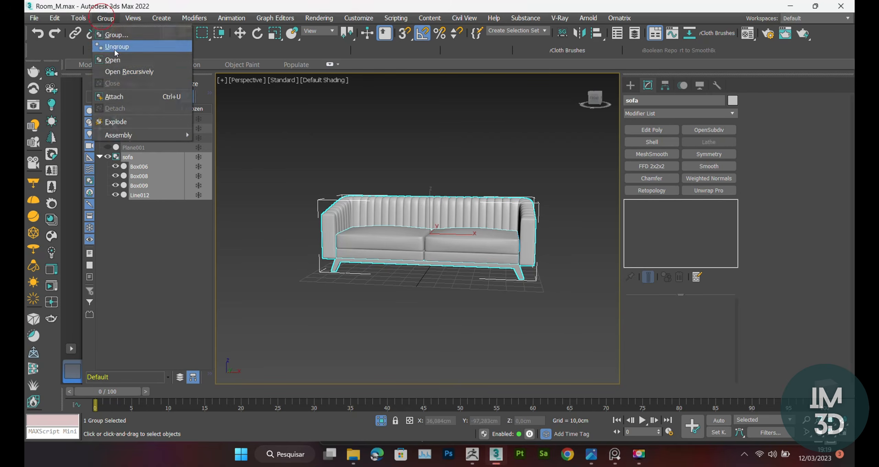
Open the sofa group, select the backrest and the seat cushions, and export the selection for sculpting.
{"action": "left_click", "coordinate": [120, 62]}
{"action": "left_click", "coordinate": [443, 229]}
{"action": "scroll", "coordinate": [443, 230], "scroll_direction": "up", "scroll_amount": 5}
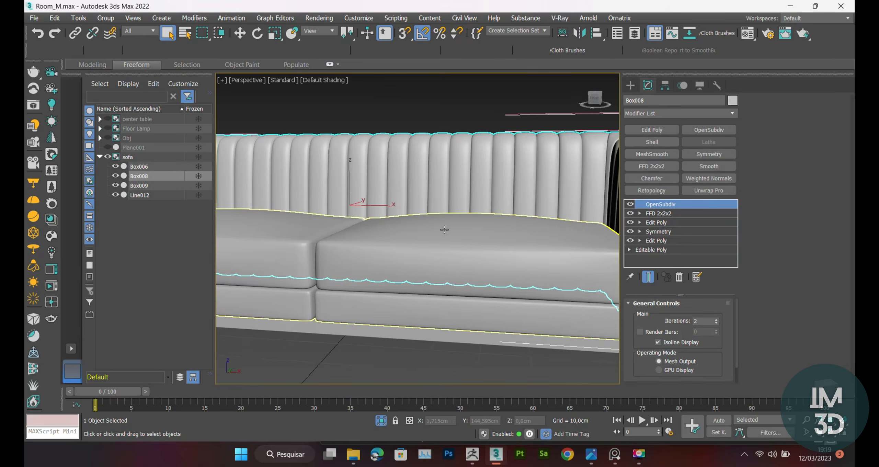
{"action": "key", "text": "F4"}
{"action": "key", "text": "F4"}
{"action": "middle_click_drag", "start_coordinate": [452, 228], "coordinate": [372, 196], "text": "alt"}
{"action": "left_click", "coordinate": [469, 238], "text": "ctrl"}
{"action": "scroll", "coordinate": [469, 239], "scroll_direction": "down", "scroll_amount": 4}
{"action": "left_click", "coordinate": [35, 18]}
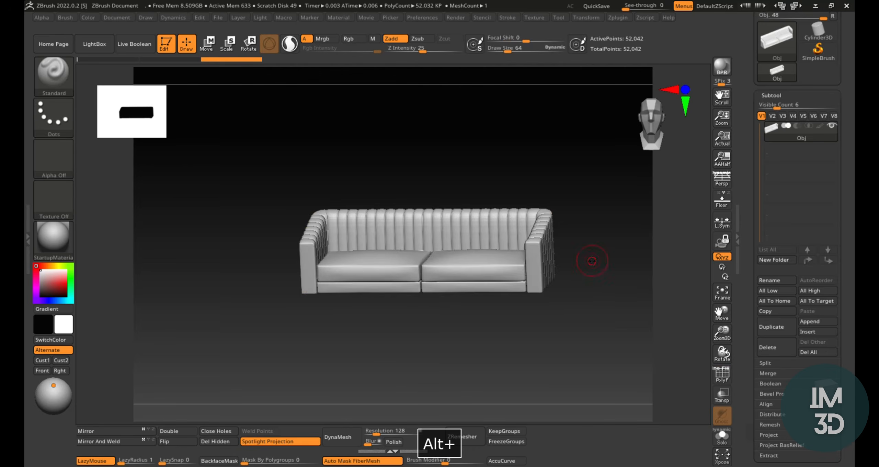
Switch to ZBrush, frame the imported sofa from the front and turn on X symmetry.
{"action": "left_click_drag", "start_coordinate": [589, 259], "coordinate": [558, 314], "text": "alt"}
{"action": "key", "text": "x"}
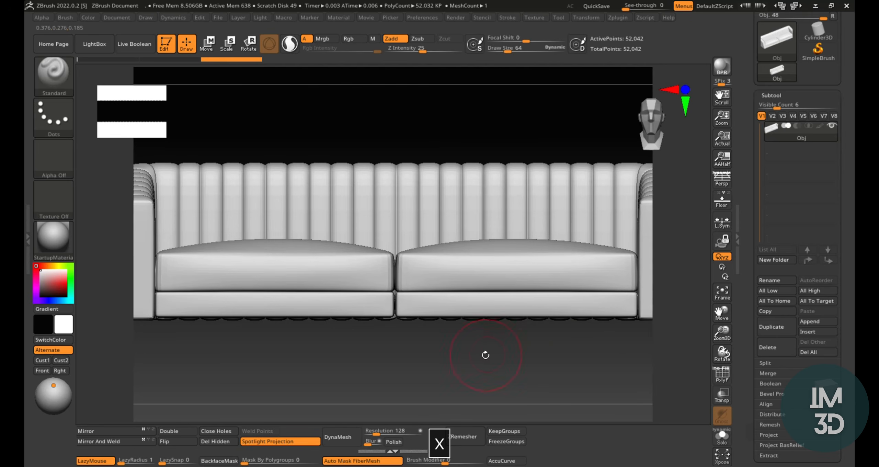
{"action": "mouse_move", "coordinate": [485, 354]}
{"action": "left_mouse_down"}
{"action": "mouse_move", "coordinate": [488, 364]}
{"action": "mouse_move", "coordinate": [493, 353]}
{"action": "mouse_move", "coordinate": [484, 371]}
{"action": "mouse_move", "coordinate": [489, 422]}
{"action": "left_mouse_up"}
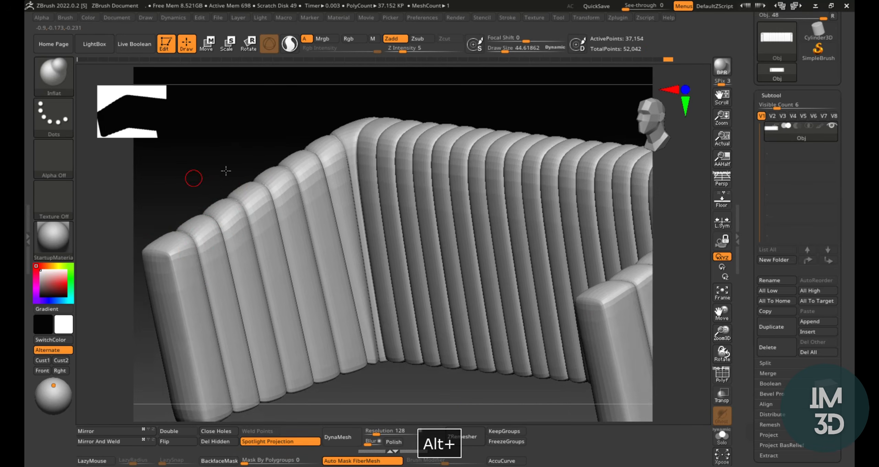
Set the Inflat brush to a draw size of about 36 and puff up the channels near the backrest's arm end.
{"action": "left_click_drag", "start_coordinate": [226, 171], "coordinate": [247, 166], "text": "alt"}
{"action": "key", "text": "s"}
{"action": "left_click_drag", "start_coordinate": [223, 265], "coordinate": [239, 299]}
{"action": "key", "text": "ctrl+z"}
{"action": "key", "text": "s"}
{"action": "left_click_drag", "start_coordinate": [231, 235], "coordinate": [228, 234]}
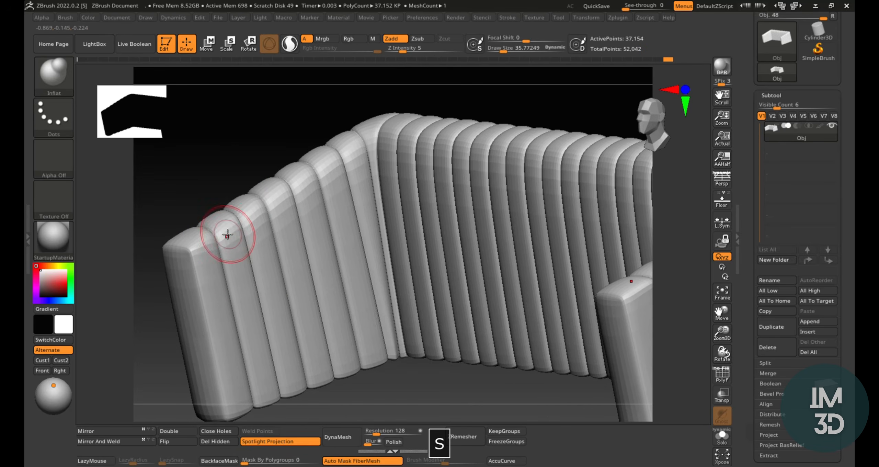
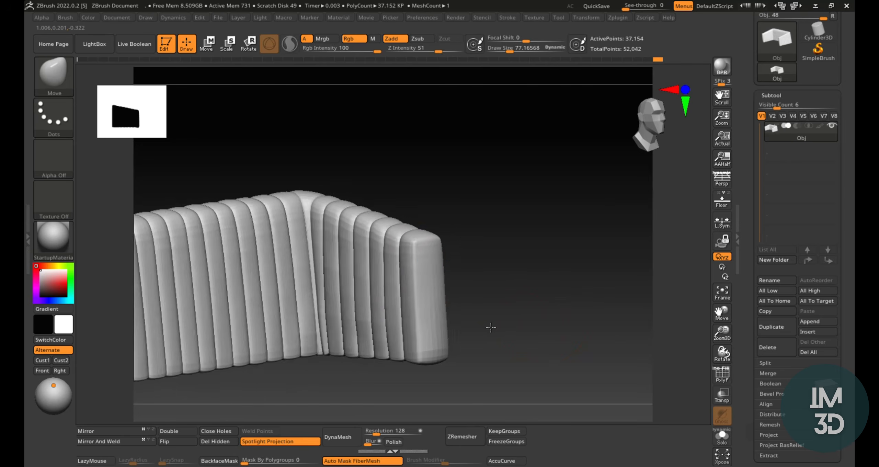
Carve short crease wrinkles into the seat cushion's vertical corner with the DamStandard brush.
{"action": "key", "text": "8"}
{"action": "mouse_move", "coordinate": [472, 314]}
{"action": "left_mouse_down"}
{"action": "mouse_move", "coordinate": [504, 322]}
{"action": "mouse_move", "coordinate": [480, 323]}
{"action": "left_mouse_up"}
{"action": "left_click_drag", "start_coordinate": [440, 320], "coordinate": [432, 335], "text": "shift"}
{"action": "mouse_move", "coordinate": [536, 327]}
{"action": "left_mouse_down"}
{"action": "mouse_move", "coordinate": [520, 328]}
{"action": "mouse_move", "coordinate": [550, 326]}
{"action": "mouse_move", "coordinate": [502, 330]}
{"action": "mouse_move", "coordinate": [504, 321]}
{"action": "left_mouse_up"}
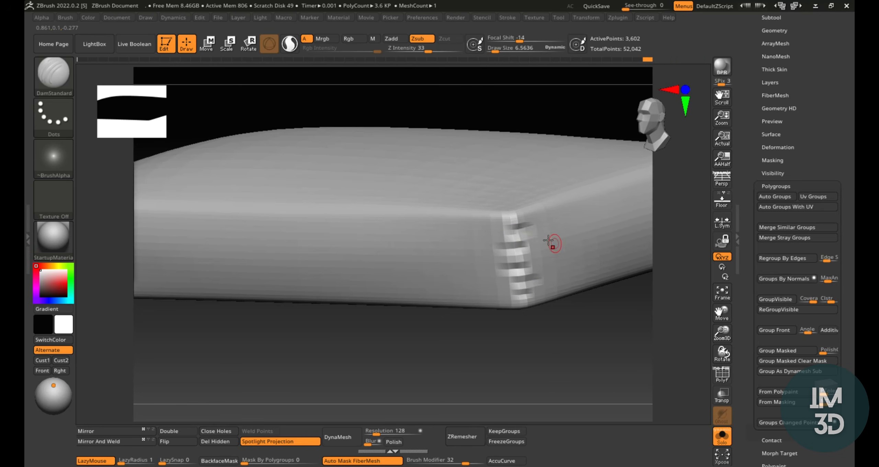
{"action": "key", "text": "shift"}
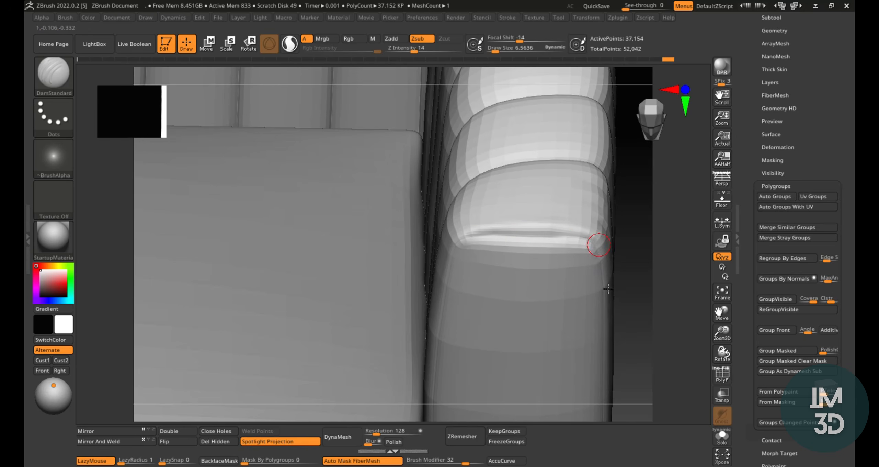
Sharpen the crease across the arm's top front edge with the Pinch brush, refining its shape with Move and Smooth.
{"action": "left_click_drag", "start_coordinate": [606, 305], "coordinate": [607, 309]}
{"action": "mouse_move", "coordinate": [639, 281]}
{"action": "left_mouse_down"}
{"action": "mouse_move", "coordinate": [651, 284]}
{"action": "mouse_move", "coordinate": [634, 200]}
{"action": "mouse_move", "coordinate": [664, 275]}
{"action": "mouse_move", "coordinate": [634, 245]}
{"action": "mouse_move", "coordinate": [639, 270]}
{"action": "left_mouse_up"}
{"action": "key", "text": "7"}
{"action": "key", "text": "s"}
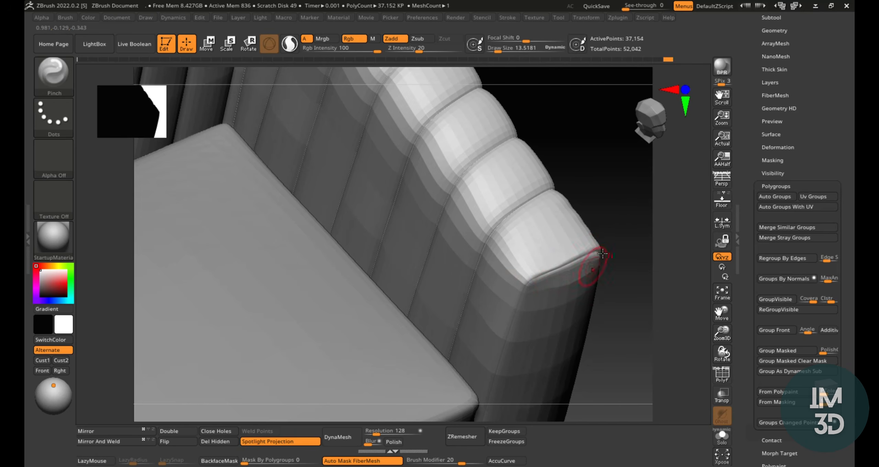
{"action": "left_click_drag", "start_coordinate": [602, 254], "coordinate": [606, 252]}
{"action": "mouse_move", "coordinate": [622, 219]}
{"action": "left_mouse_down"}
{"action": "mouse_move", "coordinate": [591, 224]}
{"action": "mouse_move", "coordinate": [582, 278]}
{"action": "left_mouse_up"}
{"action": "key", "text": "2"}
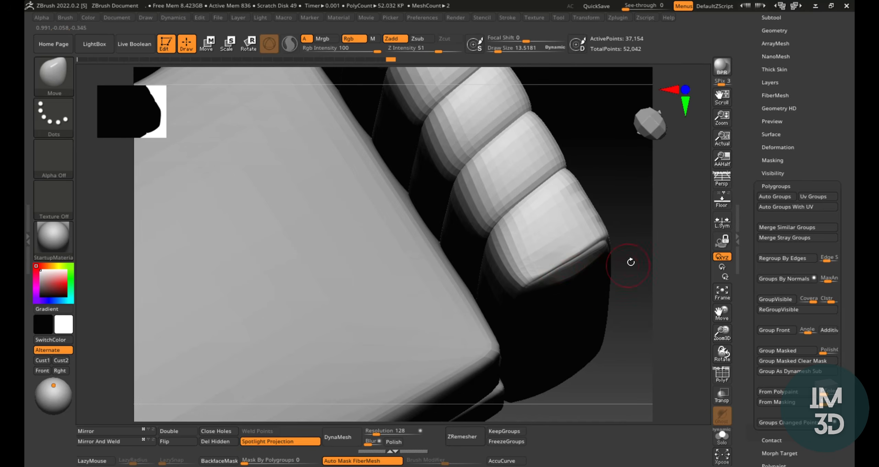
{"action": "left_click_drag", "start_coordinate": [631, 262], "coordinate": [638, 221]}
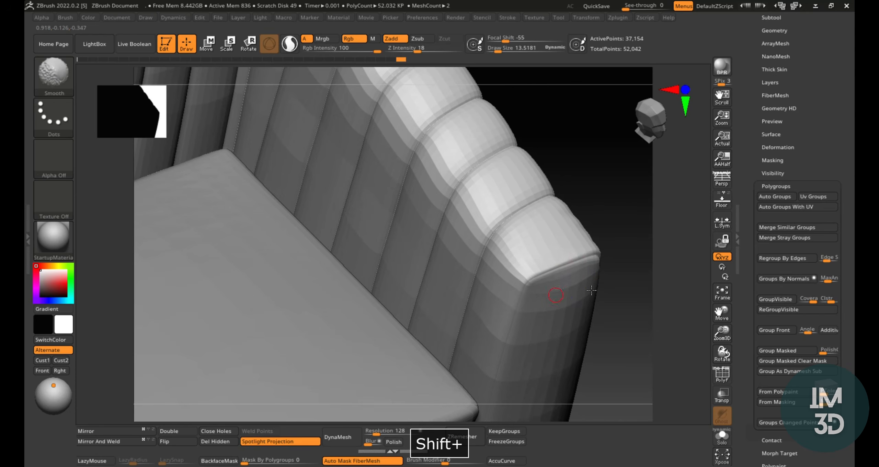
{"action": "mouse_move", "coordinate": [626, 266]}
{"action": "left_mouse_down"}
{"action": "mouse_move", "coordinate": [598, 268]}
{"action": "mouse_move", "coordinate": [603, 278]}
{"action": "left_mouse_up"}
{"action": "key", "text": "8"}
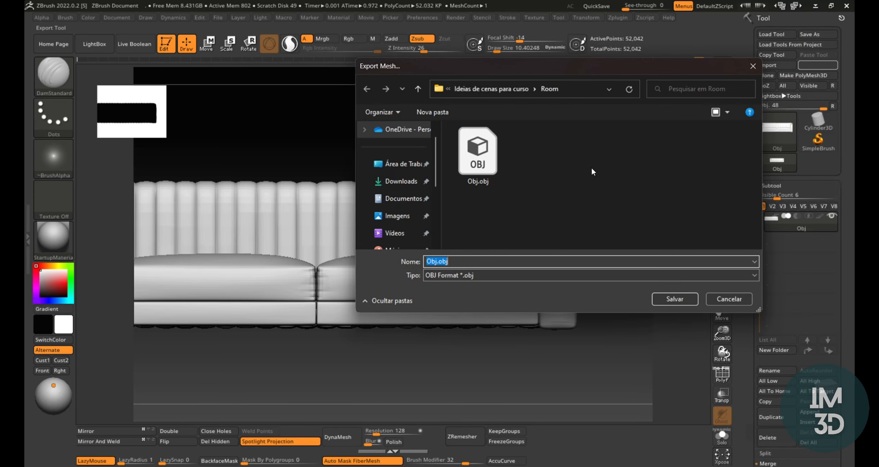
Export the sculpted sofa over the existing Obj.obj in the Room folder and return to 3ds Max.
{"action": "double_click", "coordinate": [488, 174]}
{"action": "left_click", "coordinate": [474, 224]}
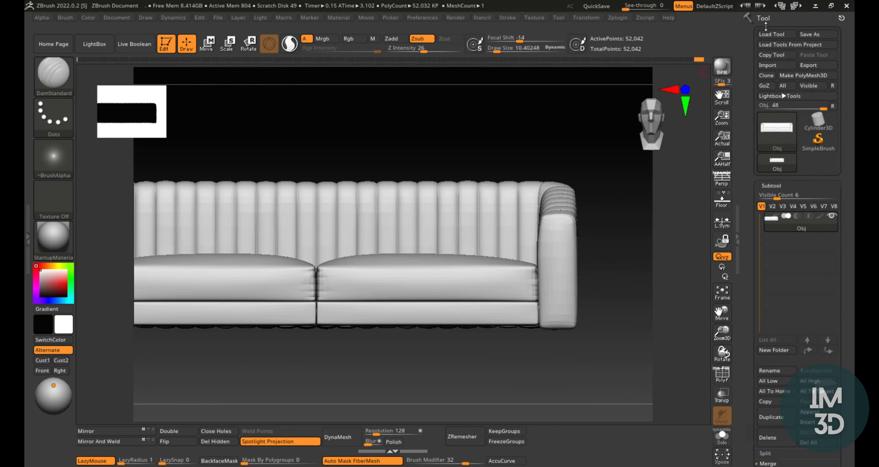
{"action": "left_click", "coordinate": [815, 7]}
{"action": "left_click", "coordinate": [349, 163]}
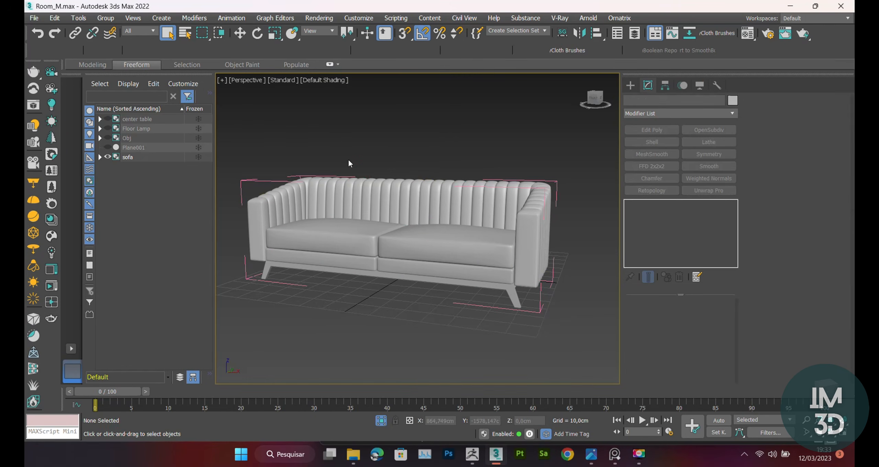
Delete the old backrest and seat cushions, keeping only the wooden base frame and legs.
{"action": "left_click", "coordinate": [355, 177]}
{"action": "left_click", "coordinate": [367, 205]}
{"action": "left_click", "coordinate": [492, 253], "text": "ctrl"}
{"action": "middle_click_drag", "start_coordinate": [492, 252], "coordinate": [432, 257], "text": "alt"}
{"action": "key", "text": "Delete"}
Import the sculpted Obj.obj from the Room folder onto the sofa base.
{"action": "left_click", "coordinate": [34, 18]}
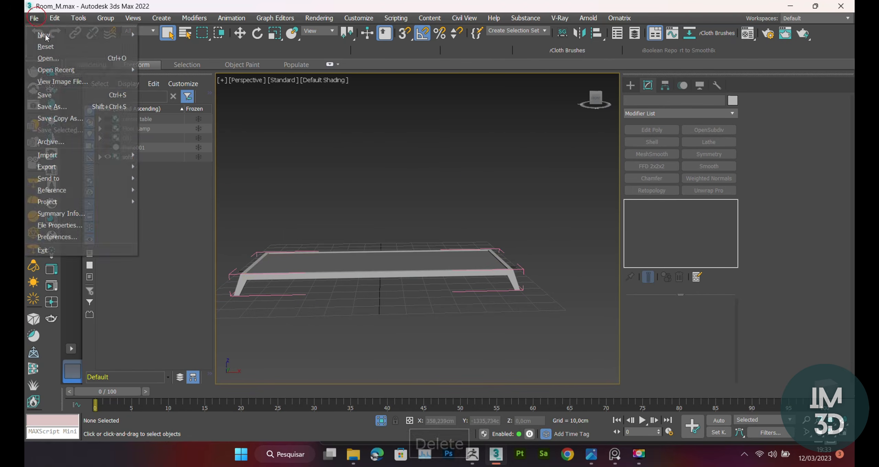
{"action": "mouse_move", "coordinate": [79, 157]}
{"action": "left_click", "coordinate": [162, 155]}
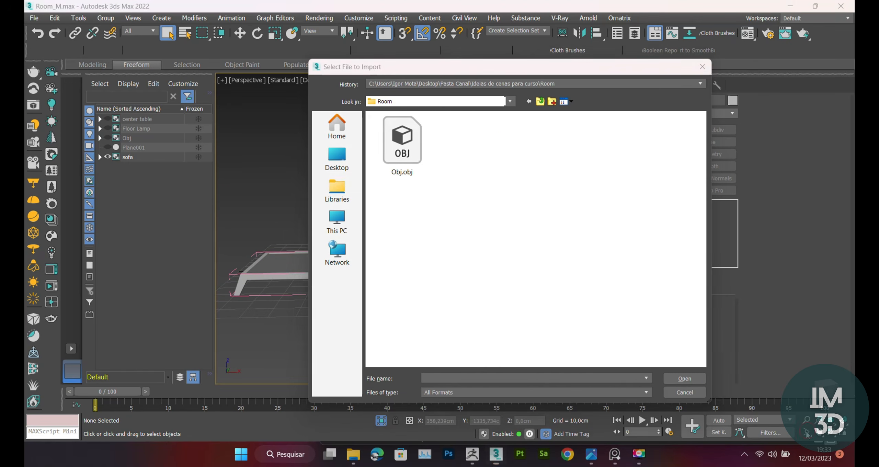
{"action": "double_click", "coordinate": [406, 149]}
{"action": "left_click", "coordinate": [362, 400]}
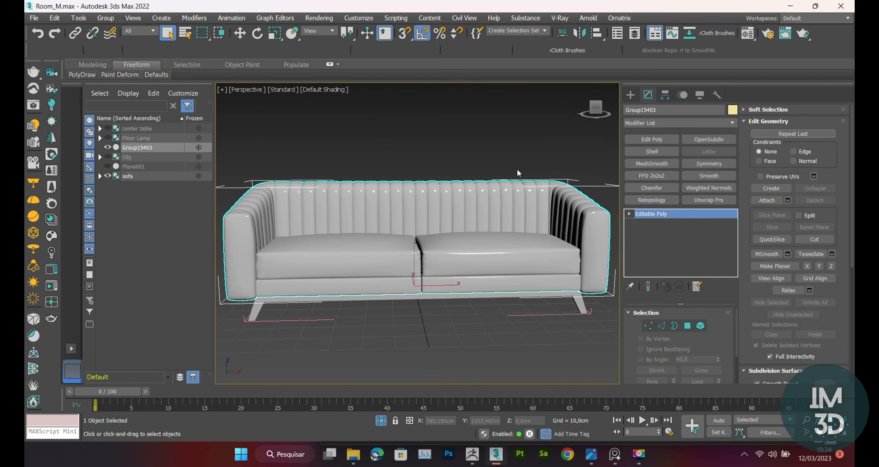
Select the imported upholstery mesh and check its material in the Material Editor.
{"action": "left_click", "coordinate": [524, 134]}
{"action": "left_click", "coordinate": [515, 262]}
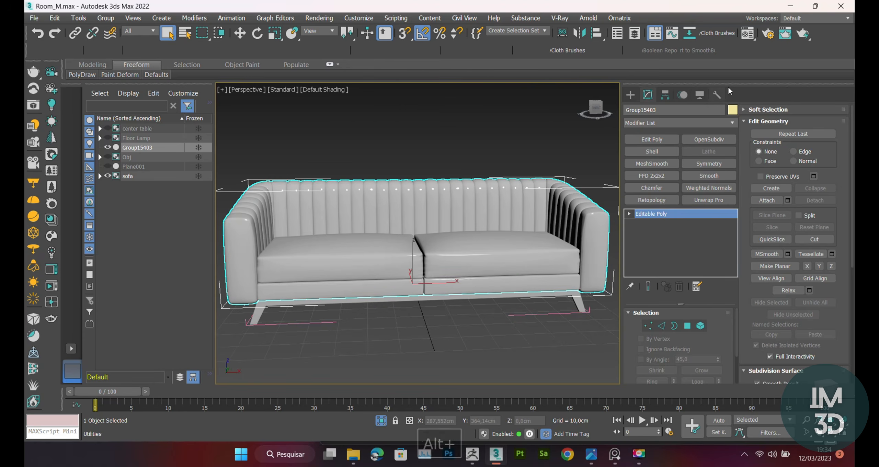
{"action": "left_click", "coordinate": [748, 34]}
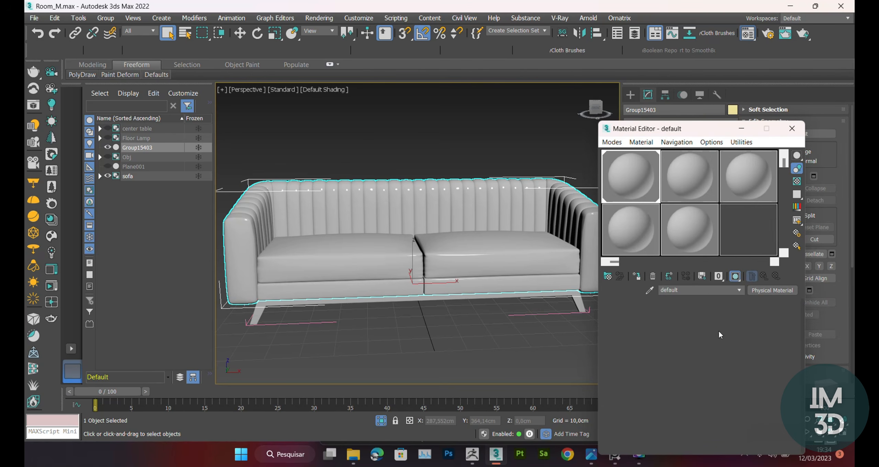
{"action": "left_click", "coordinate": [788, 128]}
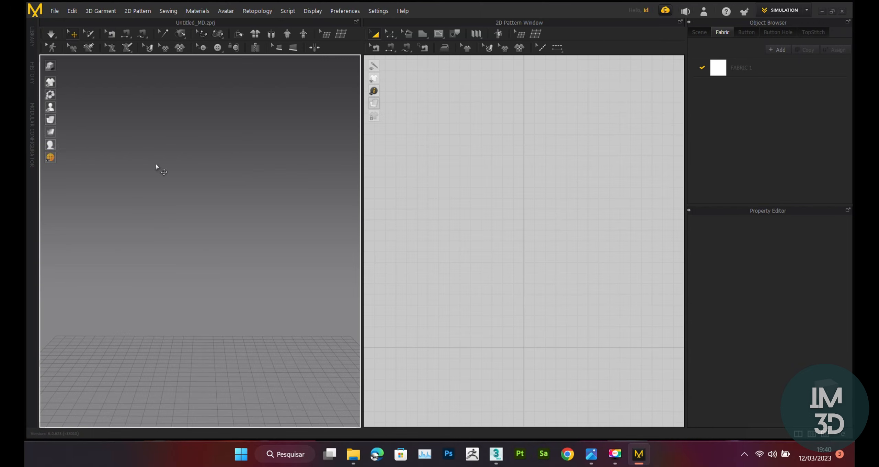
Switch to Marvelous Designer and import the sofa OBJ, browsing the scene folders for the file.
{"action": "left_click", "coordinate": [54, 11]}
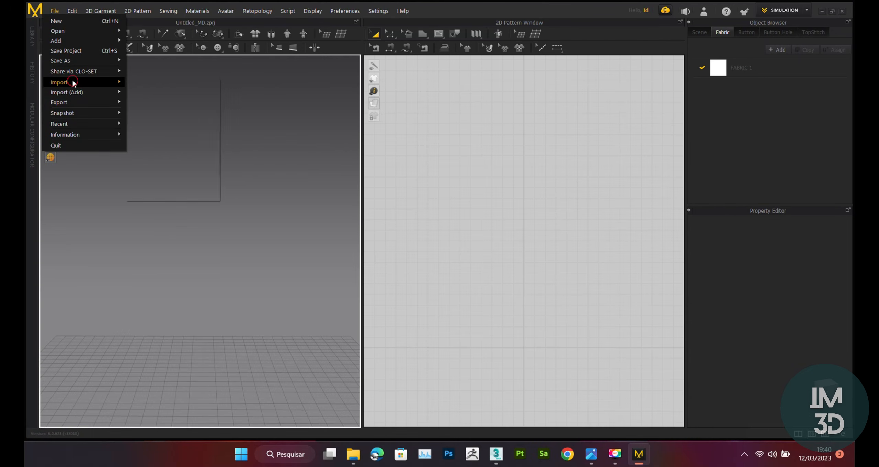
{"action": "mouse_move", "coordinate": [73, 82]}
{"action": "left_click", "coordinate": [148, 83]}
{"action": "left_click", "coordinate": [139, 30]}
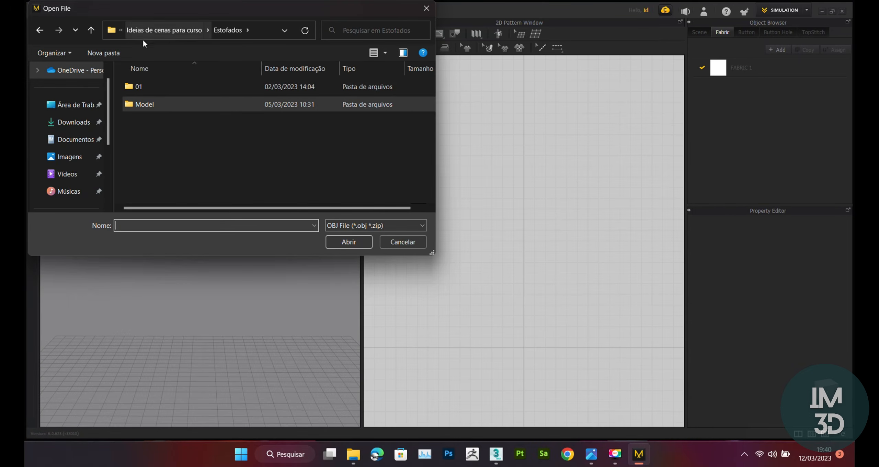
{"action": "double_click", "coordinate": [144, 87]}
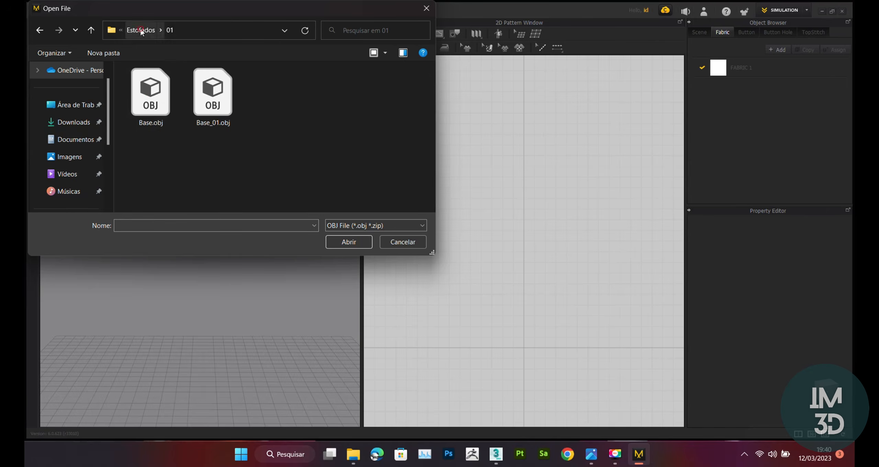
{"action": "left_click", "coordinate": [141, 30]}
{"action": "left_click", "coordinate": [159, 28]}
{"action": "double_click", "coordinate": [213, 93]}
{"action": "double_click", "coordinate": [151, 92]}
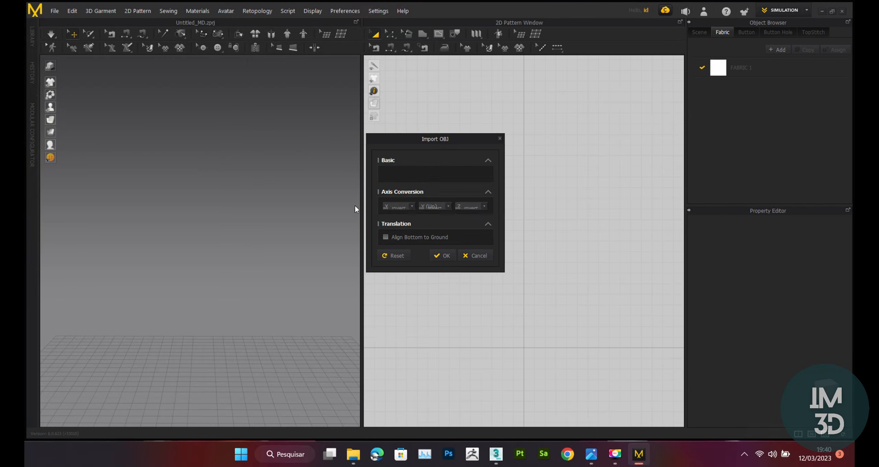
{"action": "left_click", "coordinate": [447, 320]}
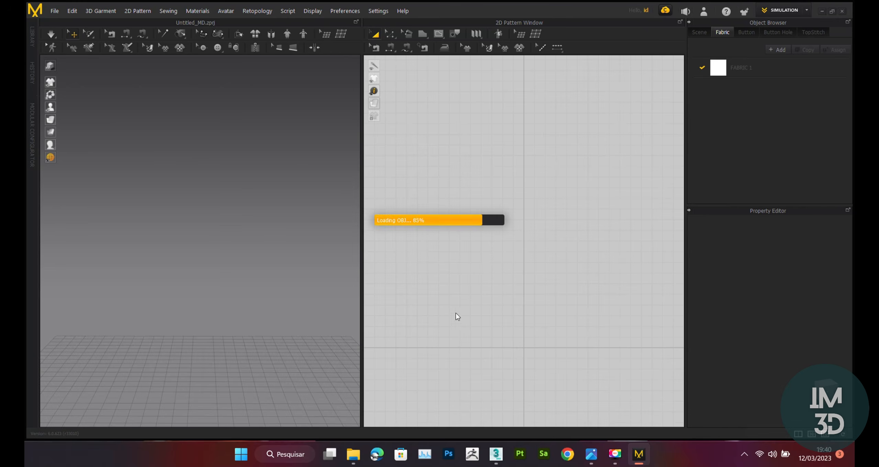
{"action": "left_click", "coordinate": [438, 251]}
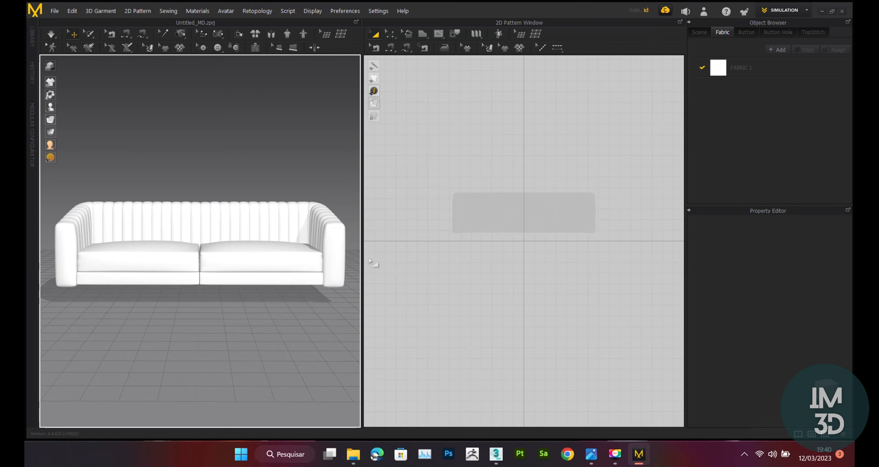
Draw a nearly square pattern with a total edge length of about 628 mm over the sofa's backrest silhouette.
{"action": "scroll", "coordinate": [520, 212], "scroll_direction": "up", "scroll_amount": 6}
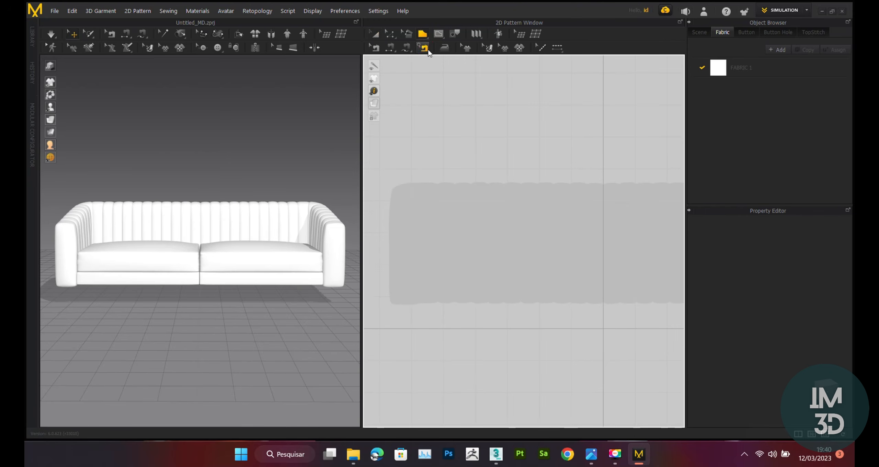
{"action": "left_click", "coordinate": [422, 34]}
{"action": "left_click", "coordinate": [463, 56]}
{"action": "left_click_drag", "start_coordinate": [512, 242], "coordinate": [512, 242]}
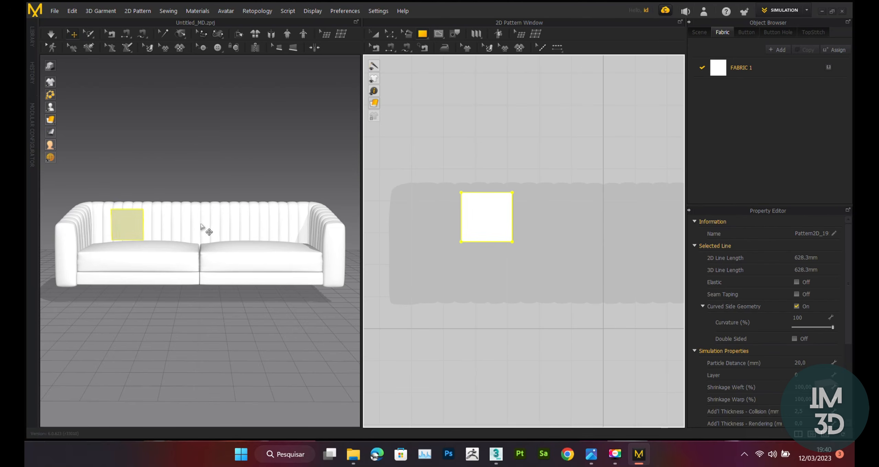
{"action": "middle_click_drag", "start_coordinate": [122, 228], "coordinate": [165, 237]}
{"action": "scroll", "coordinate": [168, 237], "scroll_direction": "up", "scroll_amount": 5}
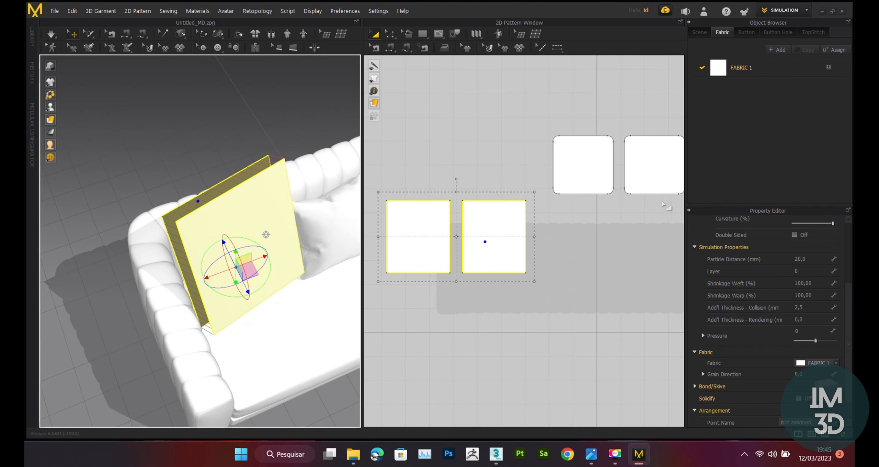
Set the pressure of the two larger square cushion patterns to 4 and simulate them into a pillow.
{"action": "left_click", "coordinate": [633, 175]}
{"action": "left_click", "coordinate": [495, 241]}
{"action": "left_click", "coordinate": [421, 241], "text": "shift"}
{"action": "left_click", "coordinate": [807, 331]}
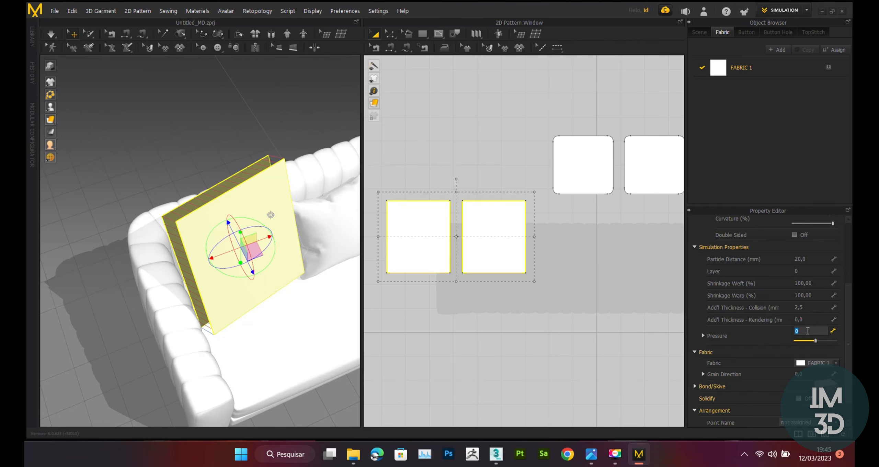
{"action": "key", "text": "space"}
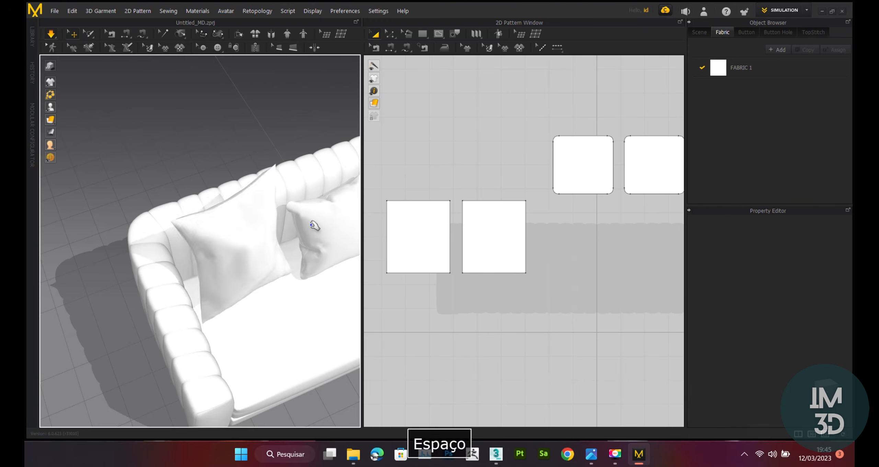
Pull the inflated pillow into position on the seat beside the smaller pillow and stop the simulation.
{"action": "right_click_drag", "start_coordinate": [278, 310], "coordinate": [196, 296]}
{"action": "left_click_drag", "start_coordinate": [207, 265], "coordinate": [154, 307]}
{"action": "key", "text": "space"}
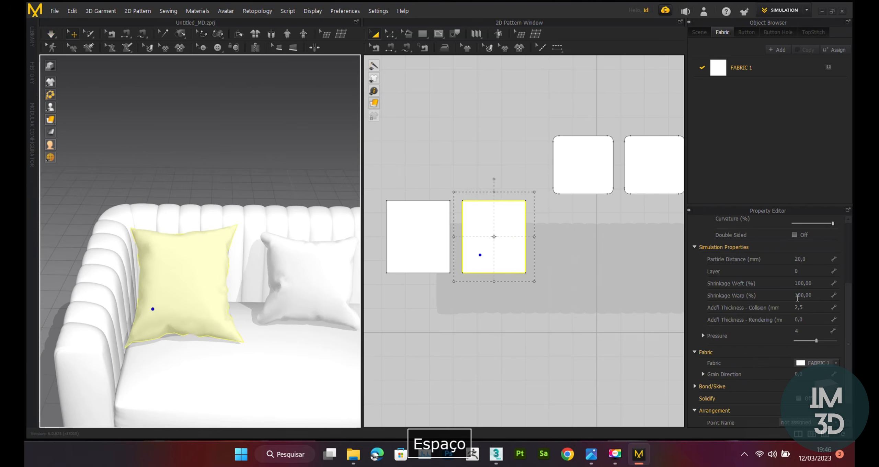
Set the particle distance of both larger pillow patterns to 10 mm and restart the simulation.
{"action": "left_click", "coordinate": [429, 250], "text": "shift"}
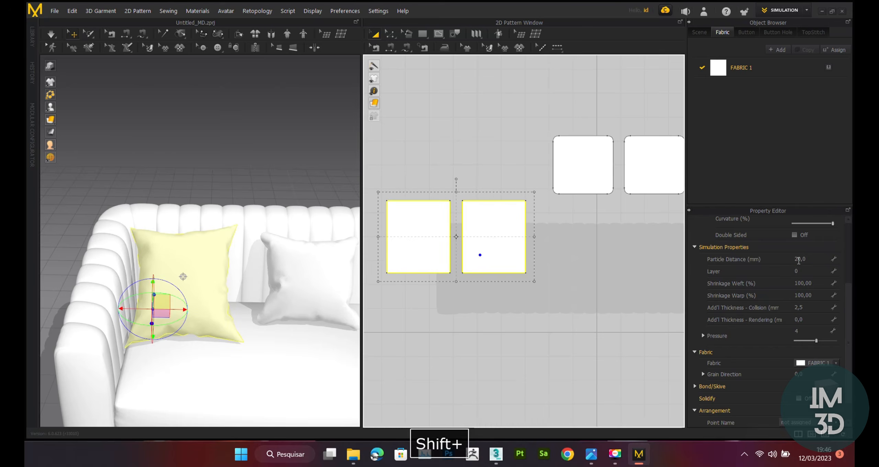
{"action": "left_click", "coordinate": [464, 154]}
{"action": "key", "text": "space"}
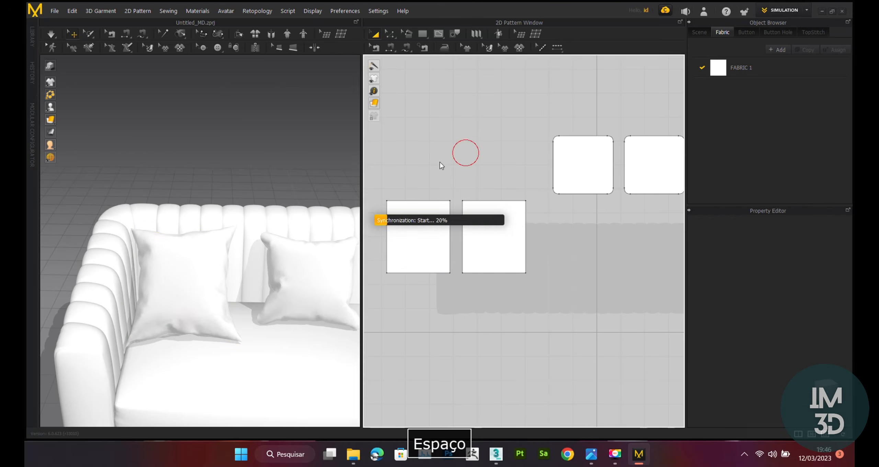
Pull the larger pillow's upper part toward the backrest during simulation, then stop simulating.
{"action": "right_click_drag", "start_coordinate": [247, 287], "coordinate": [285, 292]}
{"action": "left_click_drag", "start_coordinate": [141, 248], "coordinate": [143, 225]}
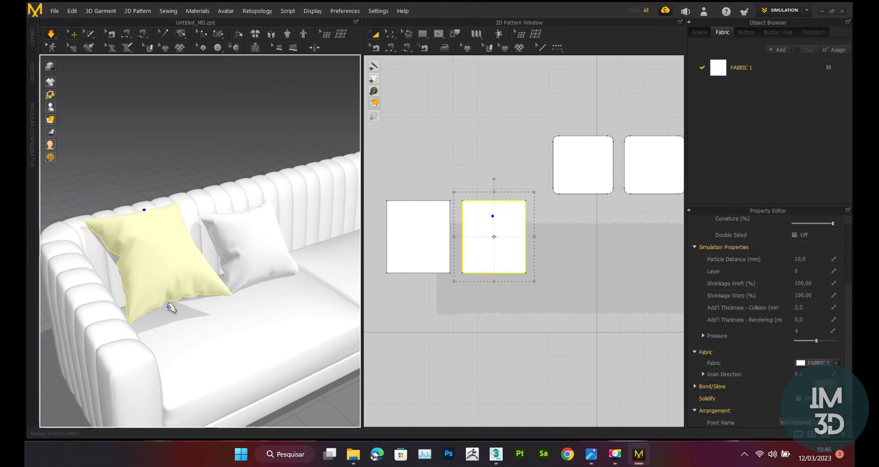
{"action": "right_click_drag", "start_coordinate": [171, 308], "coordinate": [160, 281]}
{"action": "key", "text": "space"}
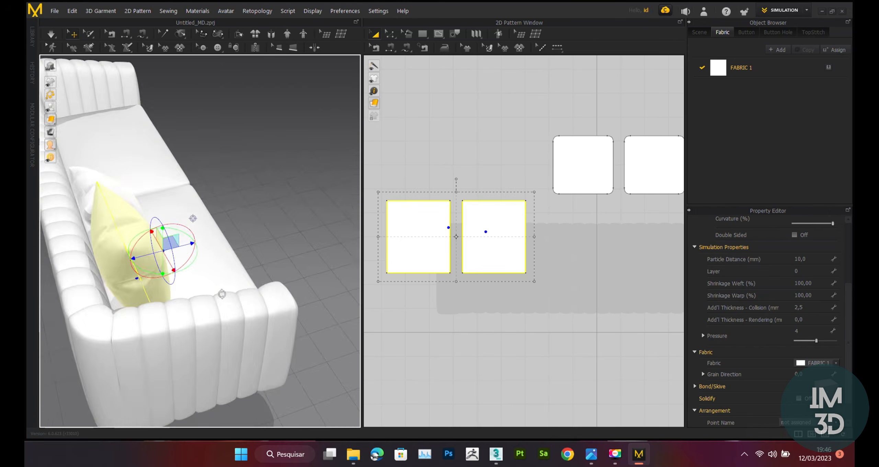
Resume the simulation and settle the larger pillow in the sofa's corner by tugging its fabric.
{"action": "right_click_drag", "start_coordinate": [166, 249], "coordinate": [196, 304]}
{"action": "key", "text": "space"}
{"action": "left_click", "coordinate": [307, 257]}
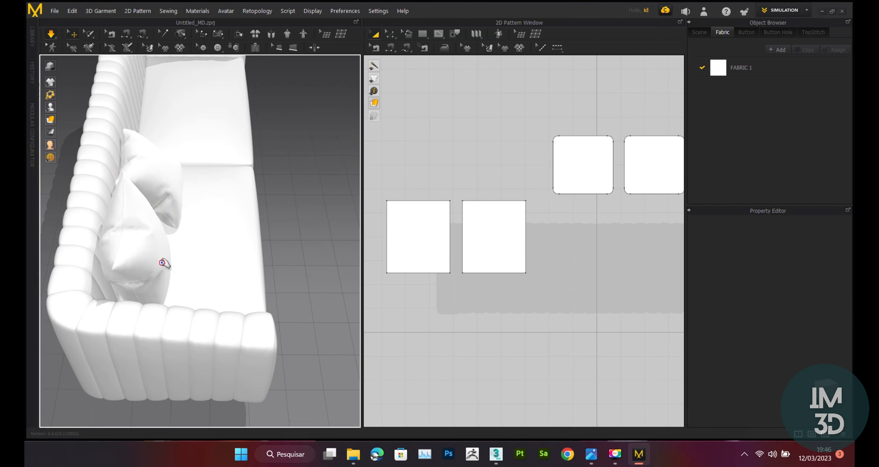
{"action": "left_click", "coordinate": [162, 263]}
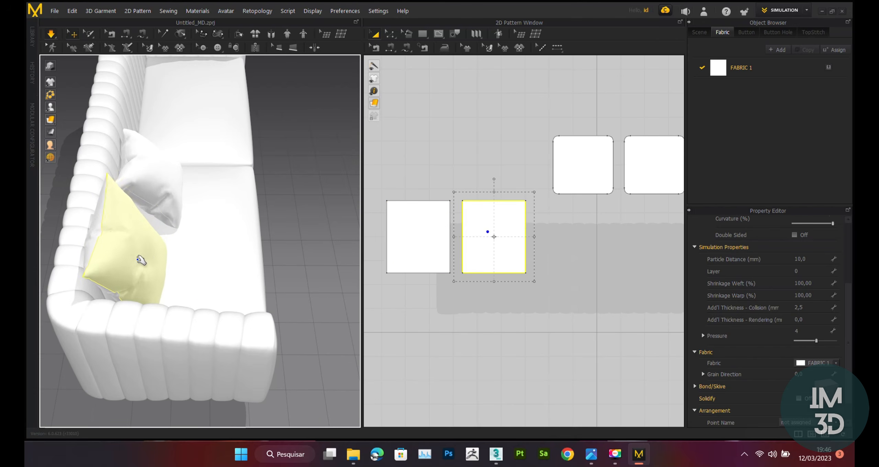
{"action": "left_click_drag", "start_coordinate": [141, 261], "coordinate": [158, 271]}
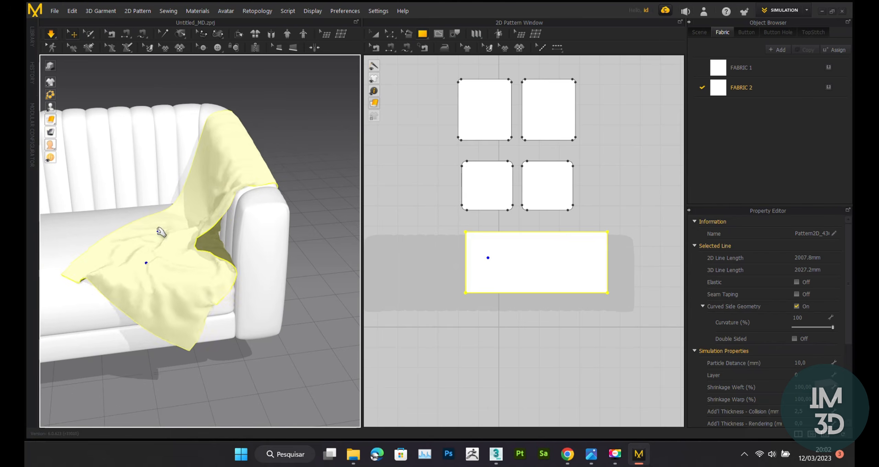
Pull the throw blanket up over the sofa's armrest during simulation, then stop simulating.
{"action": "left_click_drag", "start_coordinate": [161, 251], "coordinate": [279, 147]}
{"action": "right_click_drag", "start_coordinate": [202, 216], "coordinate": [214, 241]}
{"action": "key", "text": "space"}
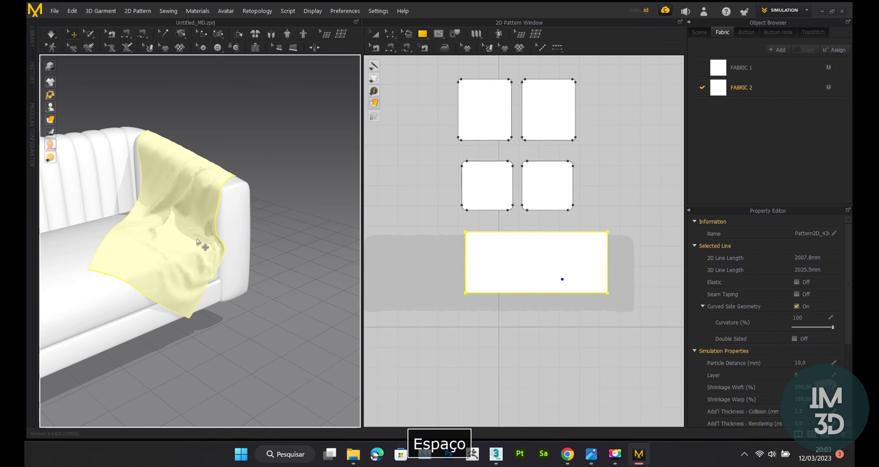
Draw an internal line lengthwise through the middle of the blanket pattern, then cut and sew the pattern along it.
{"action": "scroll", "coordinate": [499, 312], "scroll_direction": "up", "scroll_amount": 2}
{"action": "left_click", "coordinate": [499, 312]}
{"action": "key", "text": "Escape"}
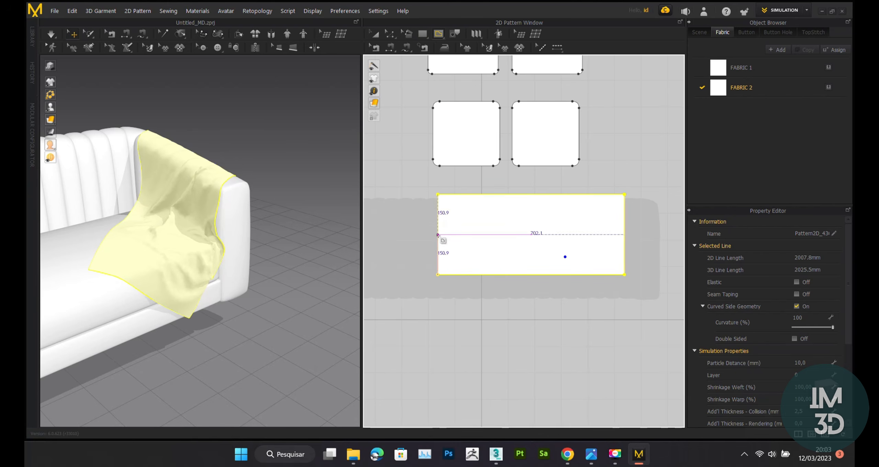
{"action": "left_click", "coordinate": [624, 233]}
{"action": "key", "text": "Return"}
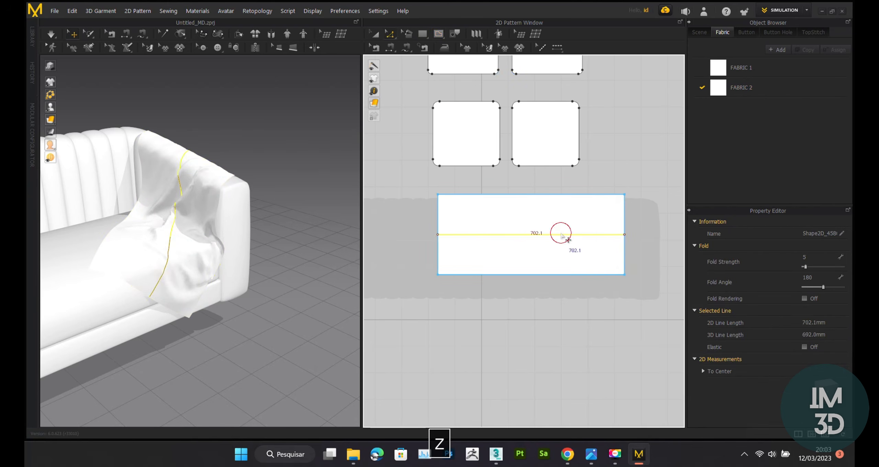
{"action": "right_click", "coordinate": [561, 235]}
{"action": "left_click", "coordinate": [588, 328]}
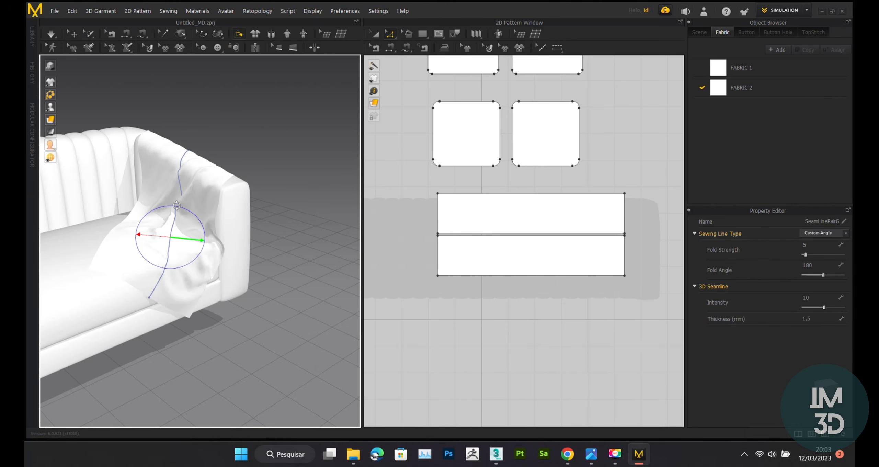
Fold one half of the blanket over at its centre seam to a fold angle of about 302 and start simulating.
{"action": "key", "text": "ctrl+z"}
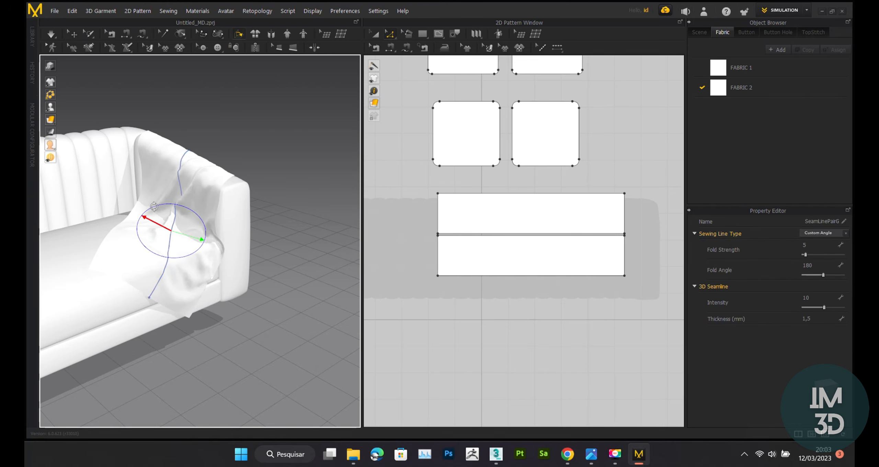
{"action": "left_click_drag", "start_coordinate": [154, 206], "coordinate": [231, 221]}
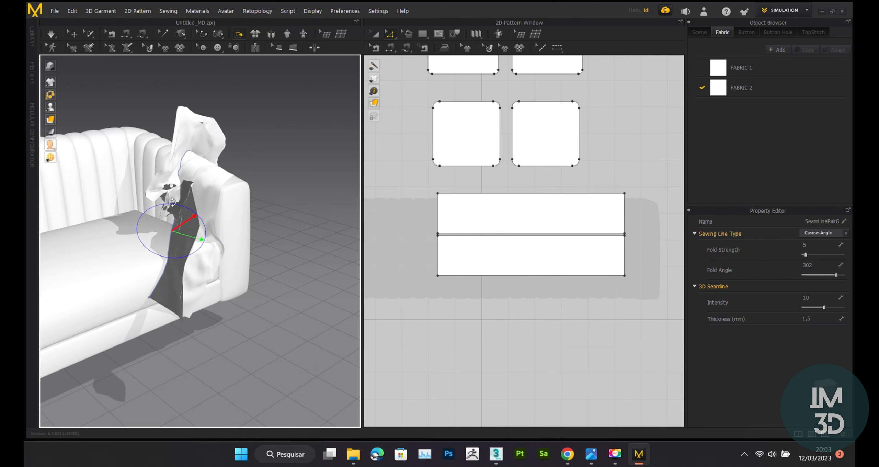
{"action": "key", "text": "space"}
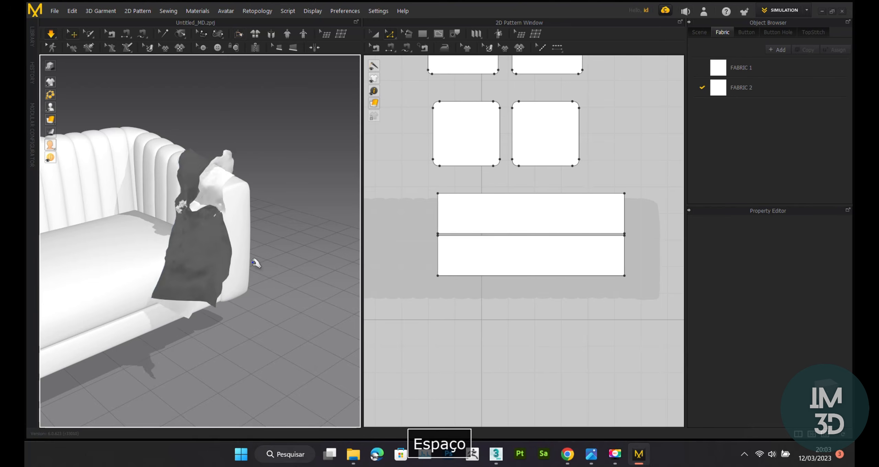
Pull the folded blanket into place over the armrest and down the seat's front edge, then stop simulating.
{"action": "left_click_drag", "start_coordinate": [184, 176], "coordinate": [164, 155]}
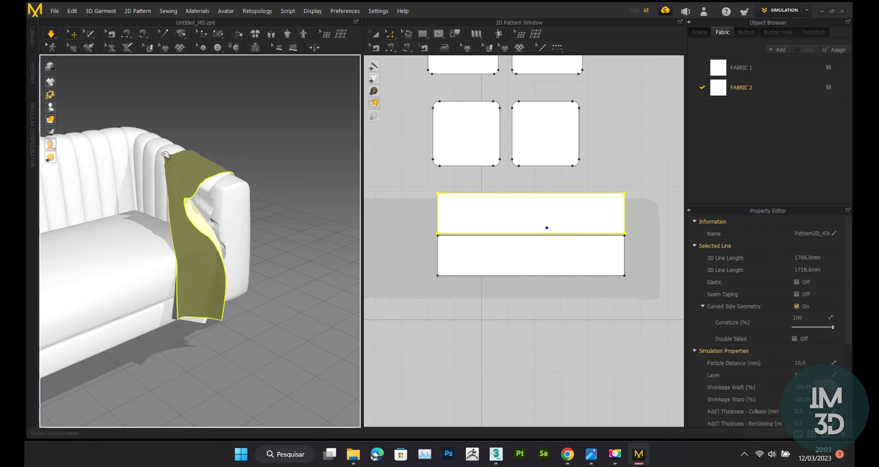
{"action": "right_click_drag", "start_coordinate": [232, 236], "coordinate": [290, 273]}
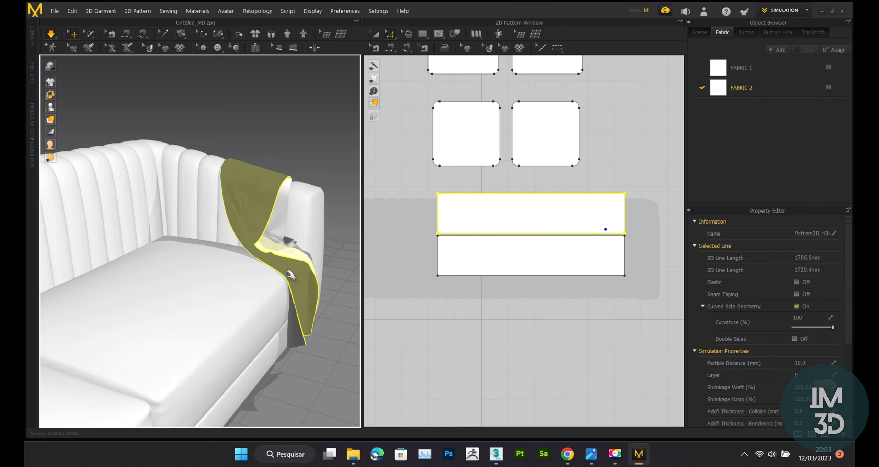
{"action": "left_click_drag", "start_coordinate": [298, 251], "coordinate": [244, 286]}
{"action": "left_click", "coordinate": [277, 314]}
{"action": "right_click_drag", "start_coordinate": [278, 314], "coordinate": [219, 285]}
{"action": "scroll", "coordinate": [226, 287], "scroll_direction": "up", "scroll_amount": 3}
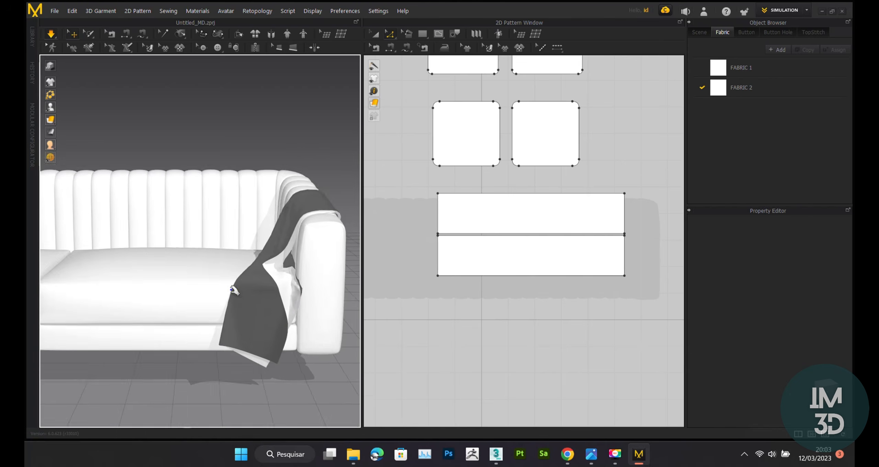
{"action": "scroll", "coordinate": [272, 270], "scroll_direction": "down", "scroll_amount": 2}
{"action": "right_click_drag", "start_coordinate": [288, 275], "coordinate": [268, 270]}
{"action": "left_click", "coordinate": [269, 269]}
{"action": "key", "text": "space"}
{"action": "right_click_drag", "start_coordinate": [312, 331], "coordinate": [287, 339]}
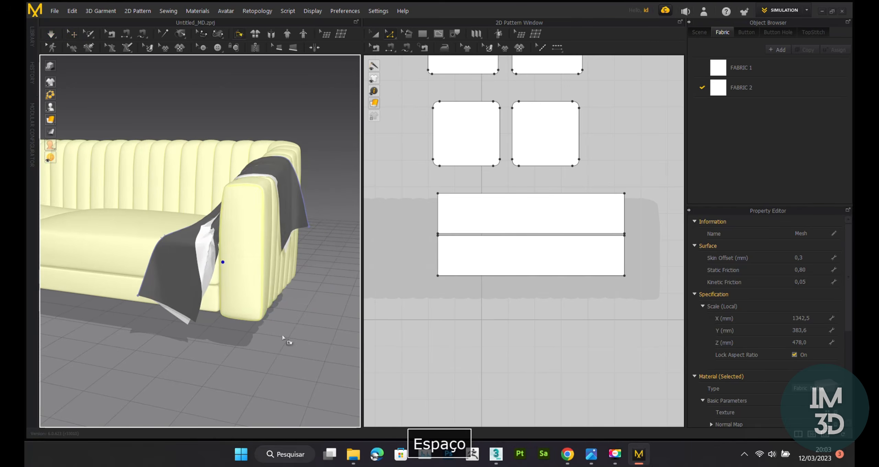
{"action": "left_click", "coordinate": [239, 34]}
{"action": "right_click_drag", "start_coordinate": [223, 264], "coordinate": [237, 278]}
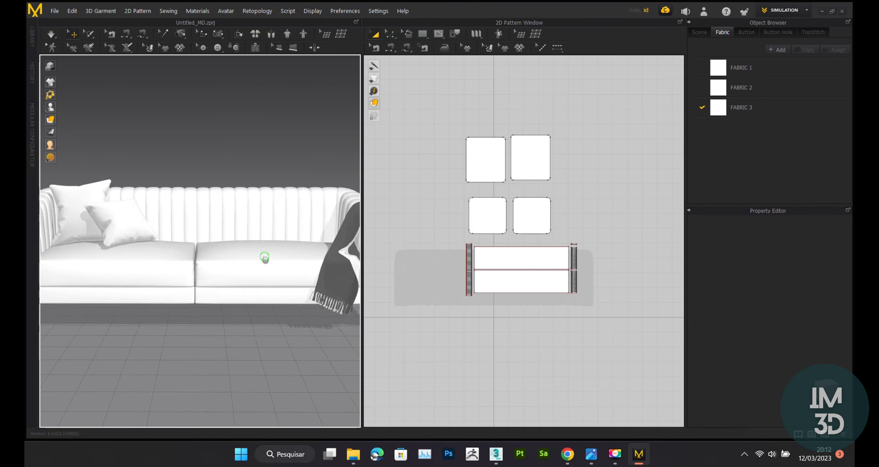
Export all the pillow and fringed blanket patterns as an OBJ, overwriting OB01.obj.
{"action": "right_click_drag", "start_coordinate": [265, 255], "coordinate": [133, 222]}
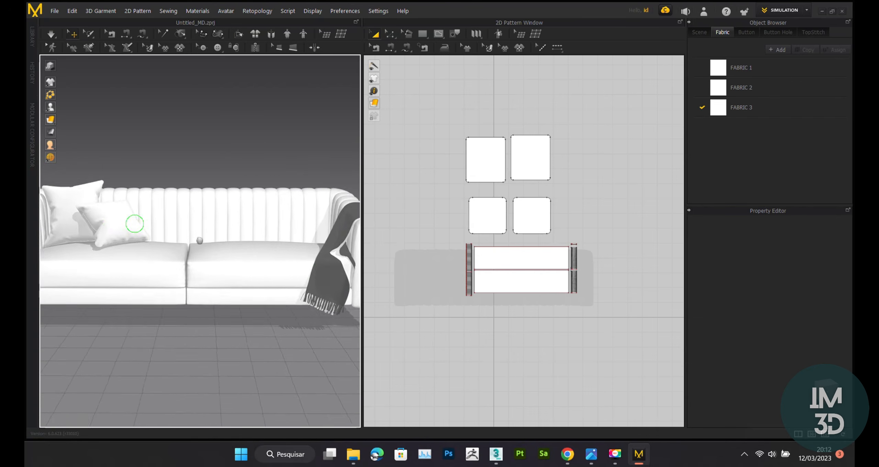
{"action": "left_click_drag", "start_coordinate": [414, 109], "coordinate": [580, 319]}
{"action": "left_click", "coordinate": [54, 11]}
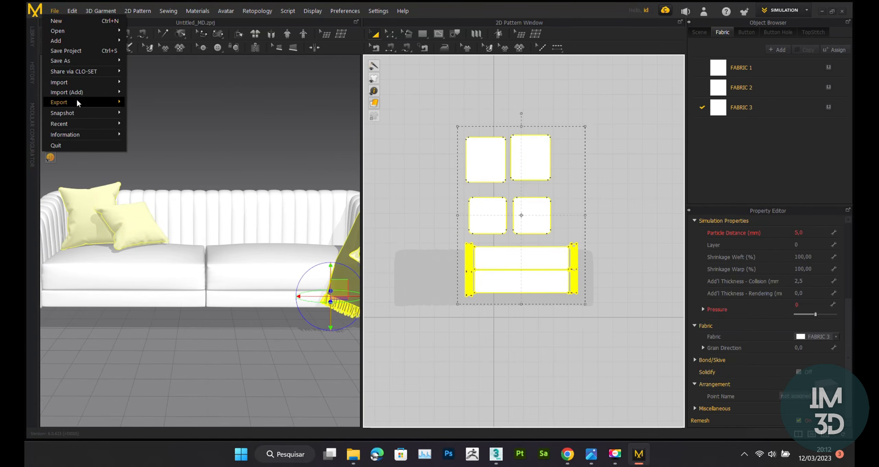
{"action": "mouse_move", "coordinate": [79, 102]}
{"action": "left_click", "coordinate": [153, 110]}
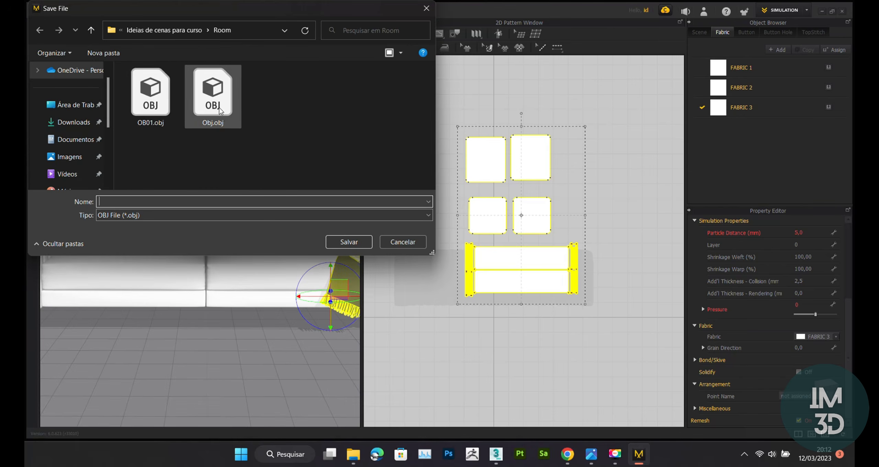
{"action": "double_click", "coordinate": [151, 96]}
{"action": "left_click", "coordinate": [464, 226]}
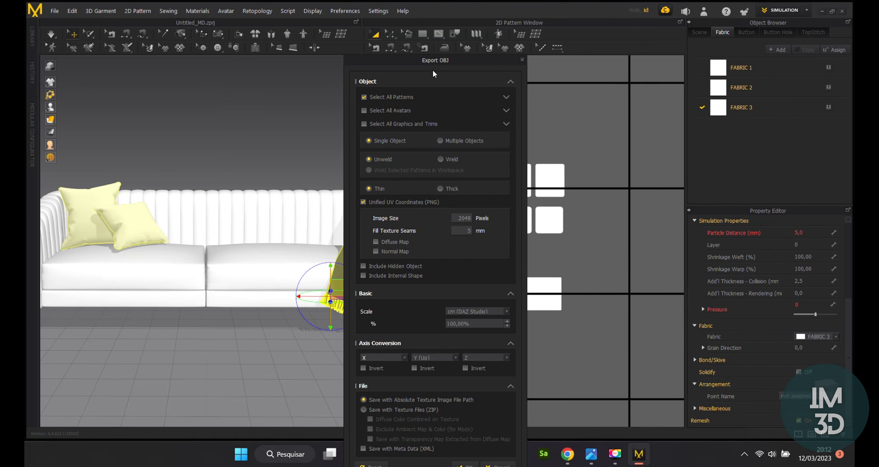
{"action": "left_click", "coordinate": [457, 426]}
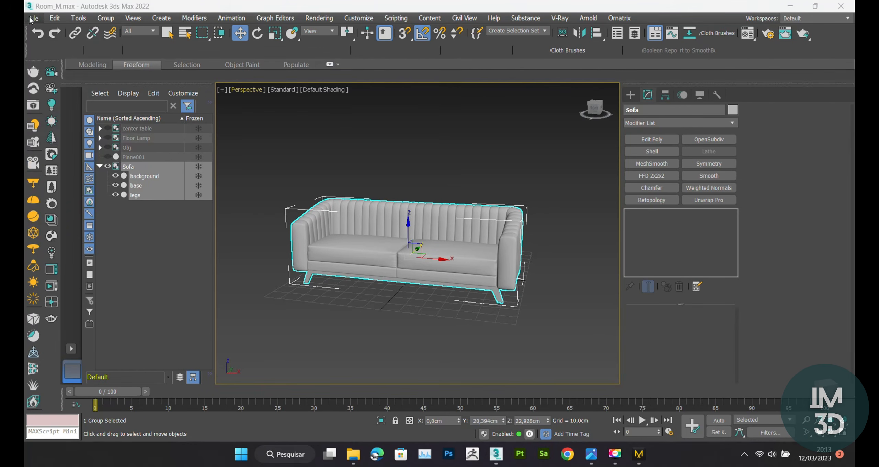
Switch to 3ds Max and import OB01.obj as an Editable Poly into the sofa scene.
{"action": "left_click", "coordinate": [34, 18]}
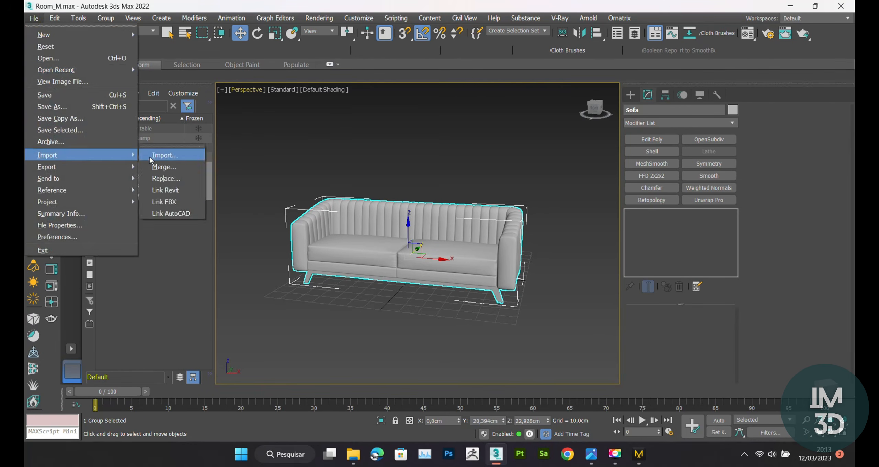
{"action": "left_click", "coordinate": [164, 155]}
{"action": "double_click", "coordinate": [379, 153]}
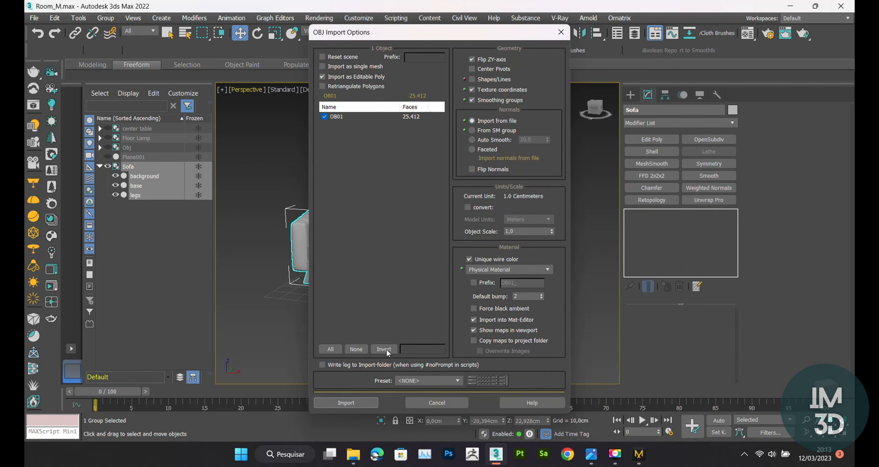
{"action": "key", "text": "Return"}
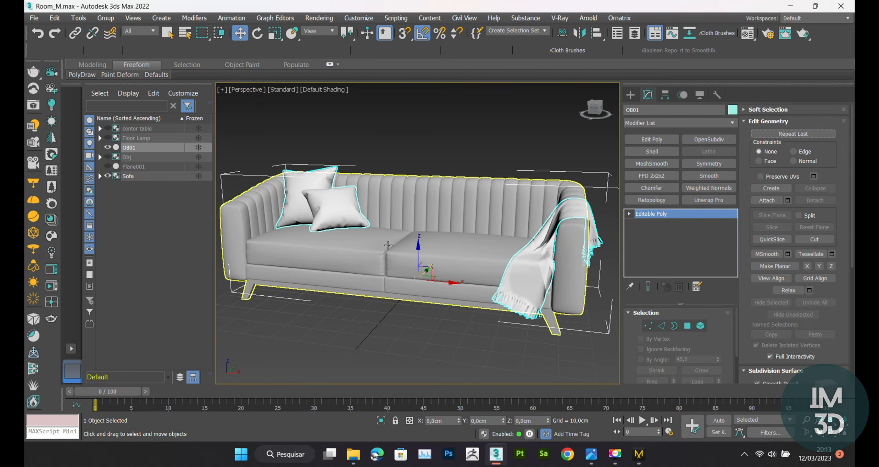
{"action": "middle_click_drag", "start_coordinate": [453, 304], "coordinate": [446, 241], "text": "alt"}
{"action": "scroll", "coordinate": [477, 211], "scroll_direction": "up", "scroll_amount": 8}
{"action": "key", "text": "F4"}
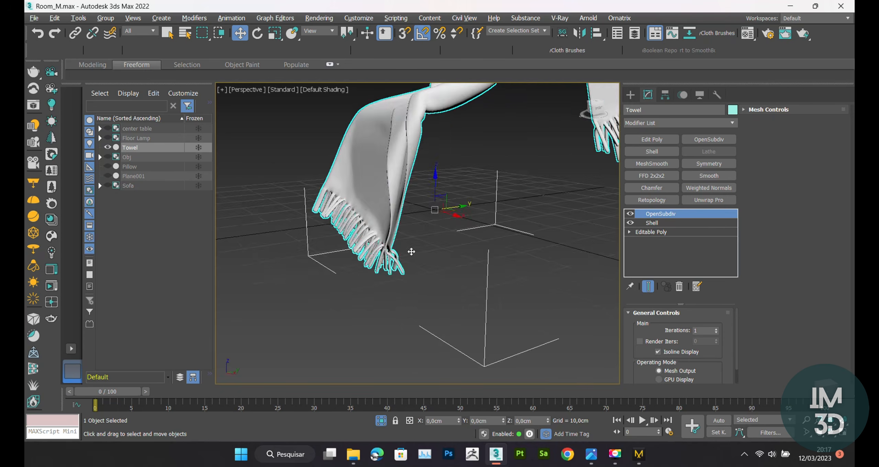
Examine the isolated towel's fringe and folds with and without edged faces.
{"action": "middle_click_drag", "start_coordinate": [408, 249], "coordinate": [486, 220], "text": "alt"}
{"action": "scroll", "coordinate": [459, 269], "scroll_direction": "down", "scroll_amount": 4}
{"action": "scroll", "coordinate": [486, 216], "scroll_direction": "up", "scroll_amount": 5}
{"action": "key", "text": "F4"}
{"action": "key", "text": "F4"}
{"action": "scroll", "coordinate": [481, 223], "scroll_direction": "down", "scroll_amount": 5}
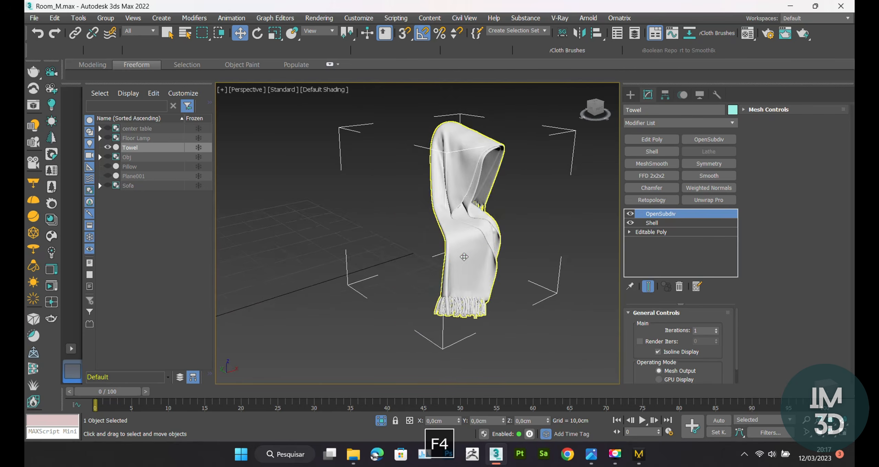
{"action": "middle_click_drag", "start_coordinate": [464, 255], "coordinate": [527, 338], "text": "alt"}
End the towel's isolation and inspect how it drapes over the sofa's armrest.
{"action": "left_click", "coordinate": [527, 338]}
{"action": "left_click", "coordinate": [381, 420]}
{"action": "key", "text": "f"}
{"action": "middle_click_drag", "start_coordinate": [453, 304], "coordinate": [508, 296], "text": "alt"}
{"action": "scroll", "coordinate": [532, 274], "scroll_direction": "up", "scroll_amount": 5}
{"action": "left_click", "coordinate": [554, 266]}
{"action": "key", "text": "F4"}
{"action": "key", "text": "F4"}
{"action": "middle_click_drag", "start_coordinate": [555, 266], "coordinate": [496, 272], "text": "alt"}
{"action": "scroll", "coordinate": [496, 271], "scroll_direction": "down", "scroll_amount": 5}
{"action": "left_click", "coordinate": [459, 303]}
Create a linear shape from the border edges of the Pillow object and leave border editing.
{"action": "left_click", "coordinate": [370, 185]}
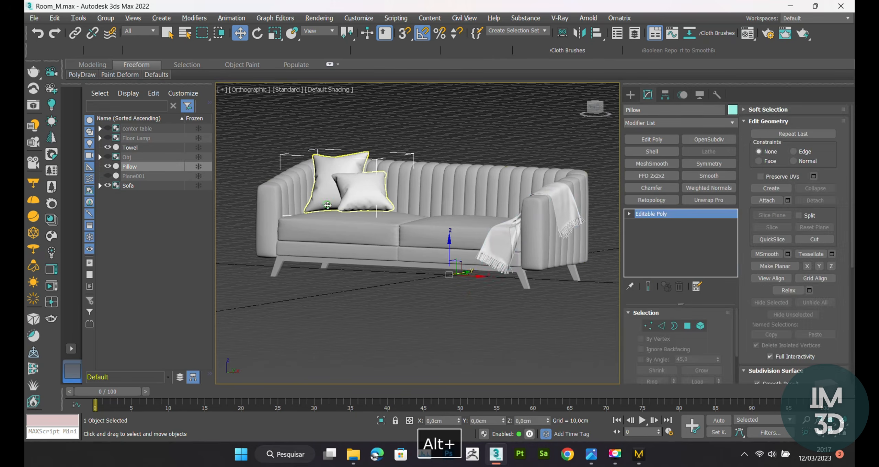
{"action": "scroll", "coordinate": [370, 206], "scroll_direction": "up", "scroll_amount": 8}
{"action": "key", "text": "F4"}
{"action": "key", "text": "3"}
{"action": "middle_click_drag", "start_coordinate": [363, 235], "coordinate": [510, 258], "text": "alt"}
{"action": "scroll", "coordinate": [509, 258], "scroll_direction": "down", "scroll_amount": 5}
{"action": "right_click", "coordinate": [372, 224]}
{"action": "left_click", "coordinate": [353, 282]}
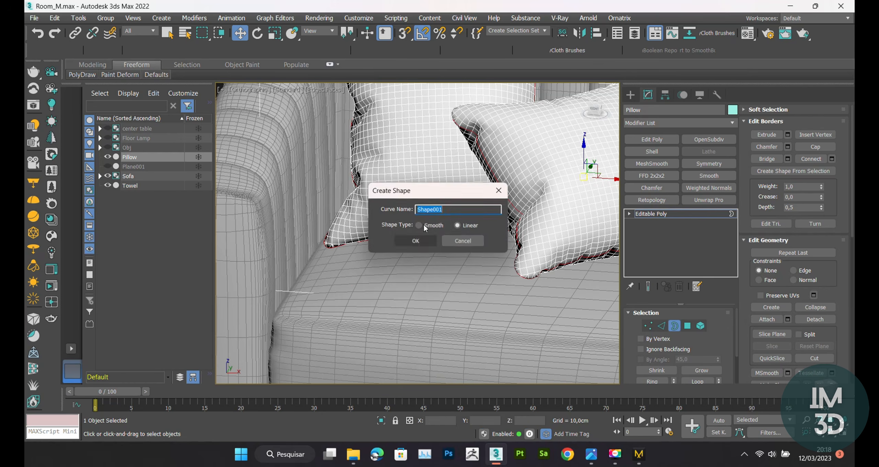
{"action": "left_click", "coordinate": [418, 242]}
{"action": "left_click", "coordinate": [644, 214]}
Set the pillow piping spline's radial thickness to 0.2 cm and check it around both pillows.
{"action": "scroll", "coordinate": [558, 270], "scroll_direction": "up", "scroll_amount": 8}
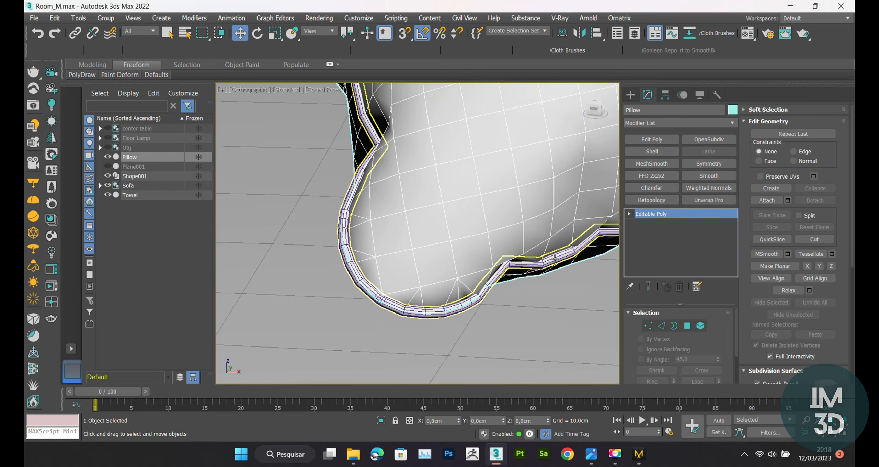
{"action": "left_click", "coordinate": [375, 302]}
{"action": "scroll", "coordinate": [378, 301], "scroll_direction": "down", "scroll_amount": 4}
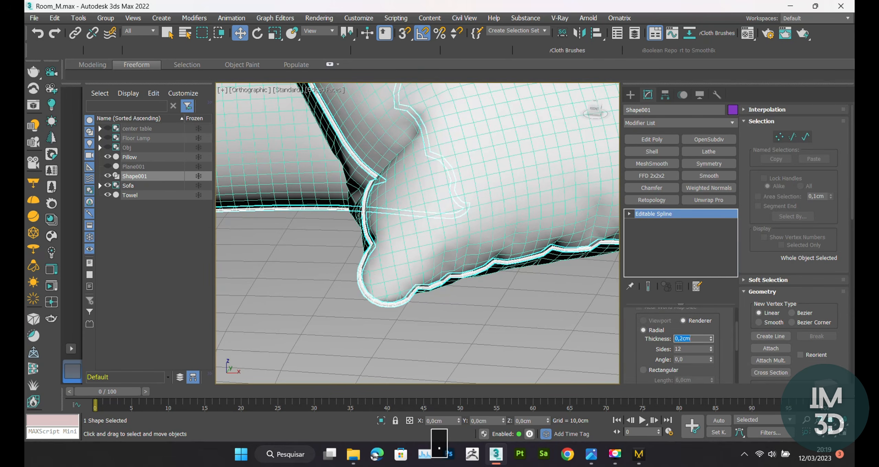
{"action": "scroll", "coordinate": [464, 305], "scroll_direction": "down", "scroll_amount": 6}
{"action": "left_click", "coordinate": [517, 136]}
{"action": "key", "text": "F4"}
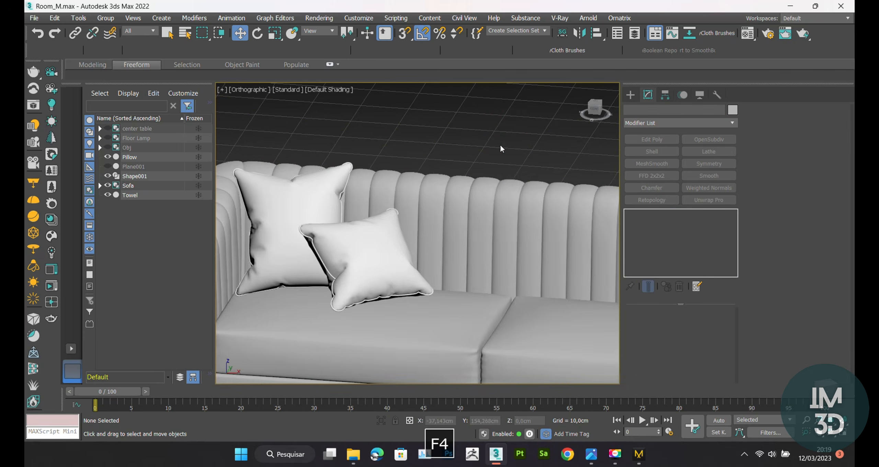
{"action": "middle_click_drag", "start_coordinate": [380, 229], "coordinate": [417, 225], "text": "alt"}
{"action": "scroll", "coordinate": [385, 168], "scroll_direction": "up", "scroll_amount": 6}
{"action": "scroll", "coordinate": [385, 171], "scroll_direction": "down", "scroll_amount": 5}
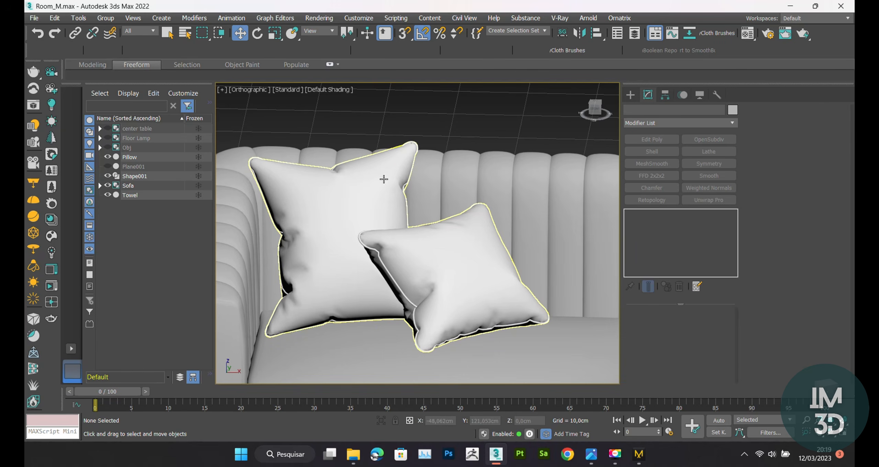
Rename the piping shape Pillow_DT, ungroup the Sofa group and frame it in the front view.
{"action": "left_click", "coordinate": [157, 179]}
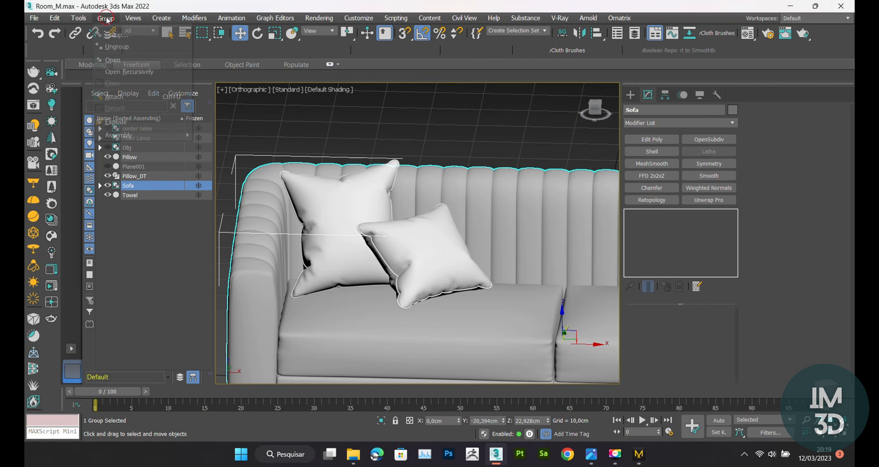
{"action": "left_click", "coordinate": [105, 18]}
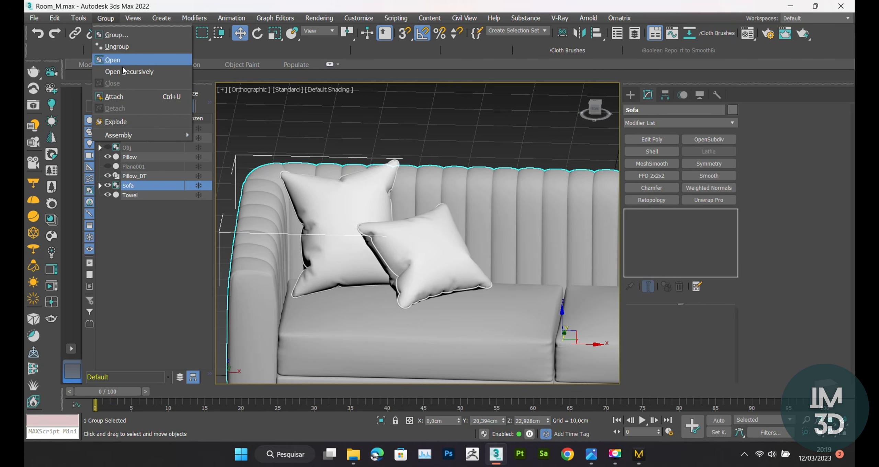
{"action": "left_click", "coordinate": [115, 48]}
{"action": "key", "text": "z"}
{"action": "key", "text": "f"}
{"action": "key", "text": "z"}
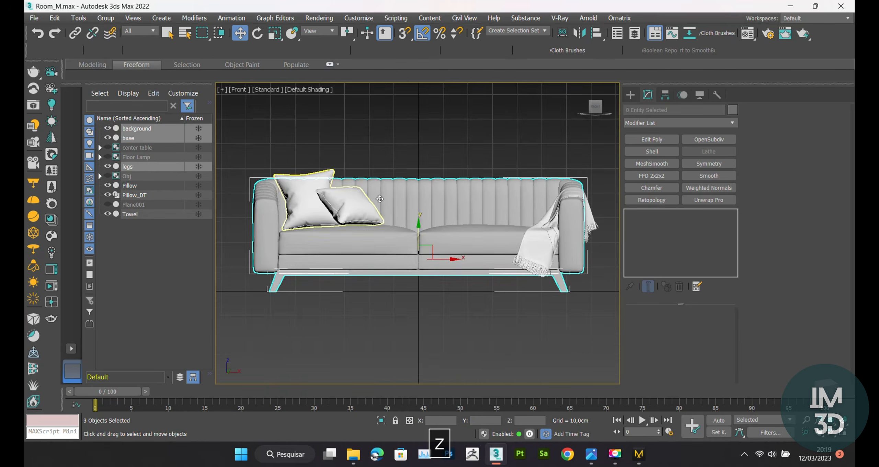
Select the Pillow and Pillow_DT objects together and raise them slightly above the seat cushion.
{"action": "left_click", "coordinate": [357, 146]}
{"action": "key", "text": "F4"}
{"action": "key", "text": "F4"}
{"action": "scroll", "coordinate": [352, 220], "scroll_direction": "up", "scroll_amount": 8}
{"action": "middle_click_drag", "start_coordinate": [353, 224], "coordinate": [388, 206]}
{"action": "scroll", "coordinate": [405, 227], "scroll_direction": "down", "scroll_amount": 2}
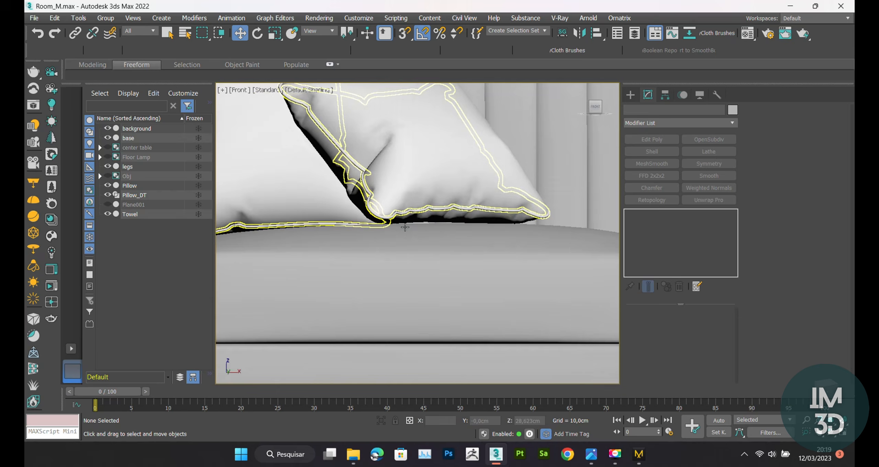
{"action": "left_click", "coordinate": [405, 216]}
{"action": "scroll", "coordinate": [405, 223], "scroll_direction": "down", "scroll_amount": 5}
{"action": "left_click", "coordinate": [370, 197], "text": "ctrl"}
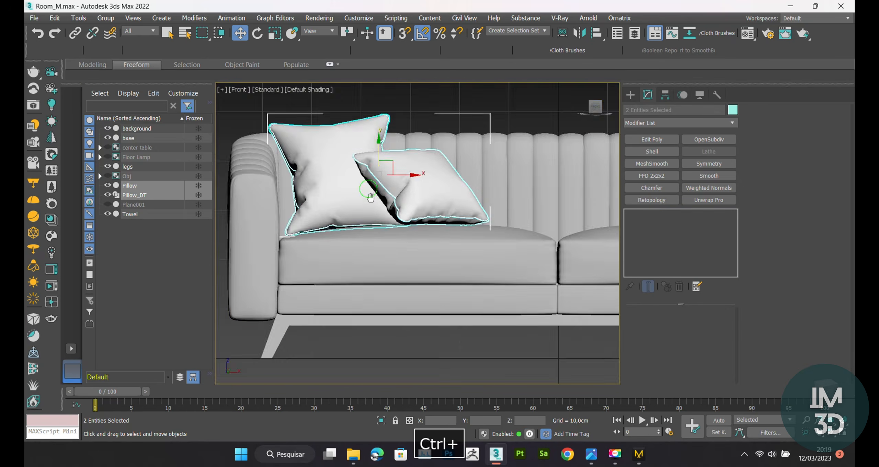
{"action": "key", "text": "z"}
{"action": "left_click_drag", "start_coordinate": [388, 119], "coordinate": [389, 117]}
{"action": "scroll", "coordinate": [309, 206], "scroll_direction": "down", "scroll_amount": 5}
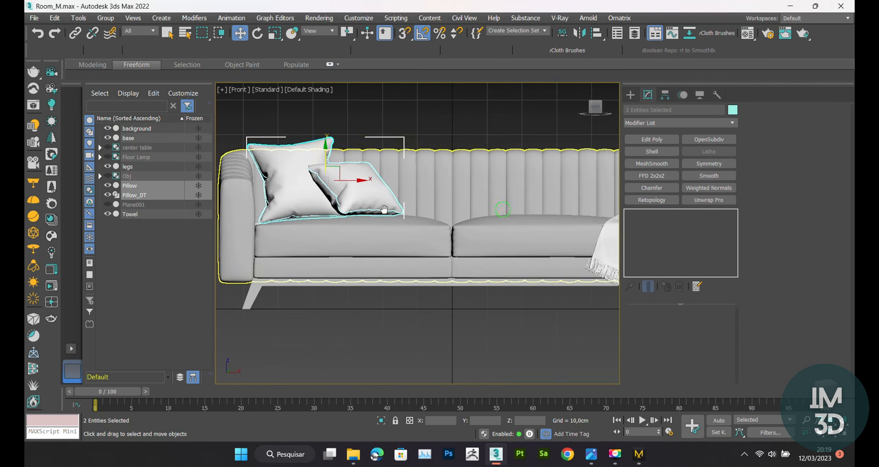
Group all the sofa parts, pillows, piping and towel under the name Sofa.
{"action": "middle_click_drag", "start_coordinate": [498, 208], "coordinate": [325, 209]}
{"action": "scroll", "coordinate": [462, 205], "scroll_direction": "up", "scroll_amount": 5}
{"action": "scroll", "coordinate": [465, 206], "scroll_direction": "down", "scroll_amount": 5}
{"action": "scroll", "coordinate": [481, 209], "scroll_direction": "down", "scroll_amount": 3}
{"action": "left_click_drag", "start_coordinate": [285, 148], "coordinate": [580, 298]}
{"action": "left_click", "coordinate": [105, 18]}
{"action": "left_click", "coordinate": [116, 34]}
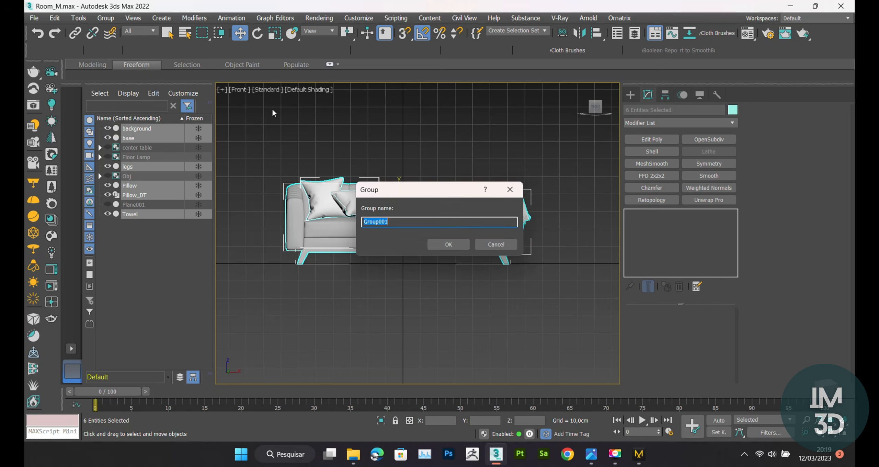
{"action": "key", "text": "Return"}
{"action": "key", "text": "p"}
{"action": "left_click", "coordinate": [388, 288]}
Examine the grouped sofa with its pillows and throw in the perspective view.
{"action": "key", "text": "F4"}
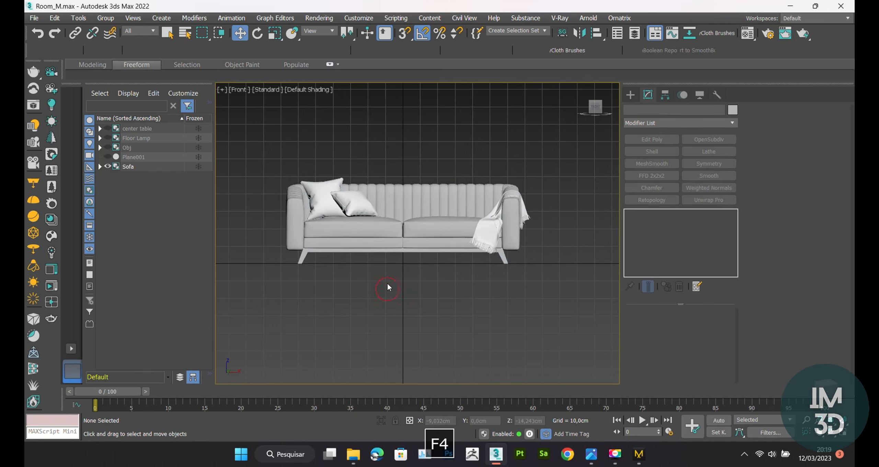
{"action": "key", "text": "z"}
{"action": "middle_click_drag", "start_coordinate": [462, 260], "coordinate": [442, 277], "text": "alt"}
{"action": "key", "text": "F4"}
{"action": "key", "text": "F4"}
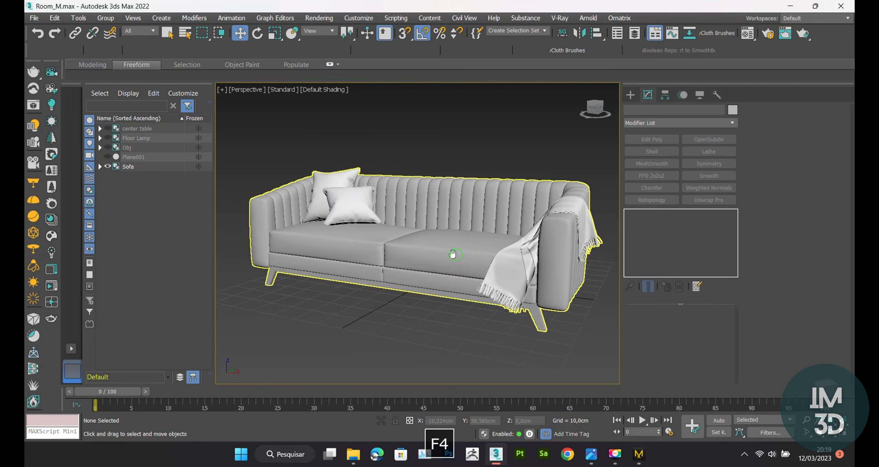
{"action": "scroll", "coordinate": [491, 294], "scroll_direction": "up", "scroll_amount": 10}
{"action": "scroll", "coordinate": [490, 294], "scroll_direction": "down", "scroll_amount": 10}
{"action": "middle_click_drag", "start_coordinate": [491, 295], "coordinate": [513, 263], "text": "alt"}
{"action": "key", "text": "F4"}
{"action": "key", "text": "F4"}
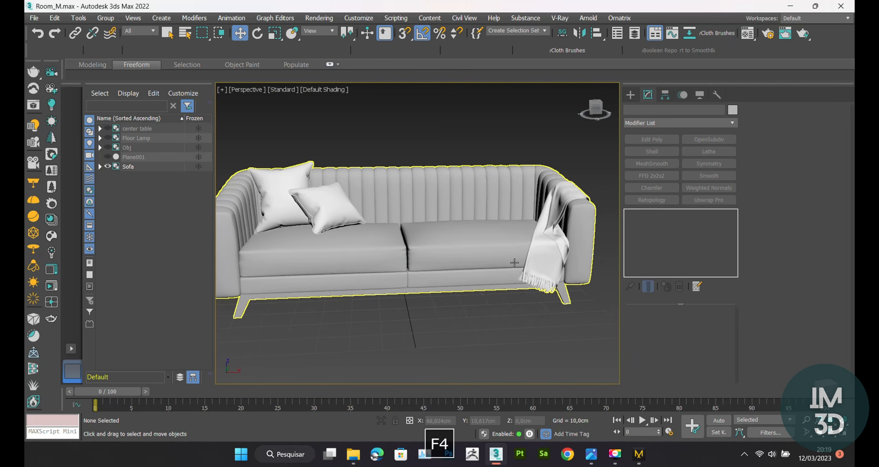
Check the whole sofa's wireframe from another angle and save the scene.
{"action": "scroll", "coordinate": [514, 263], "scroll_direction": "down", "scroll_amount": 3}
{"action": "middle_click_drag", "start_coordinate": [461, 253], "coordinate": [444, 246], "text": "alt"}
{"action": "key", "text": "F4"}
{"action": "key", "text": "F4"}
{"action": "scroll", "coordinate": [439, 255], "scroll_direction": "up", "scroll_amount": 3}
{"action": "key", "text": "ctrl+s"}
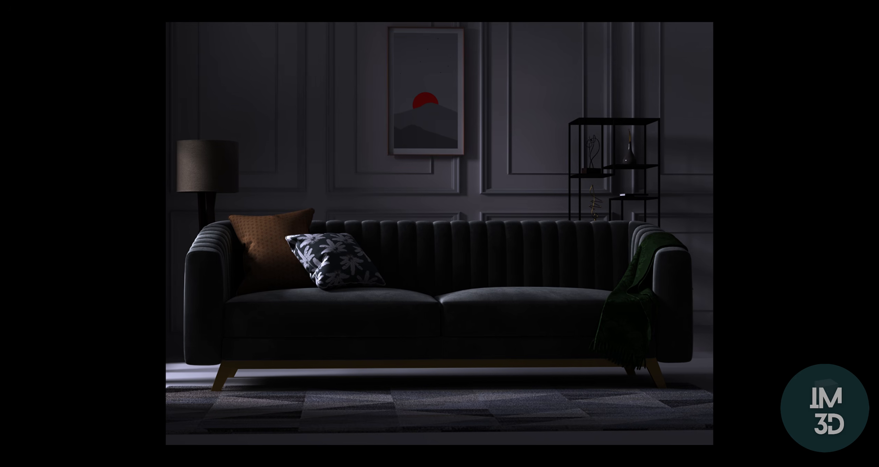